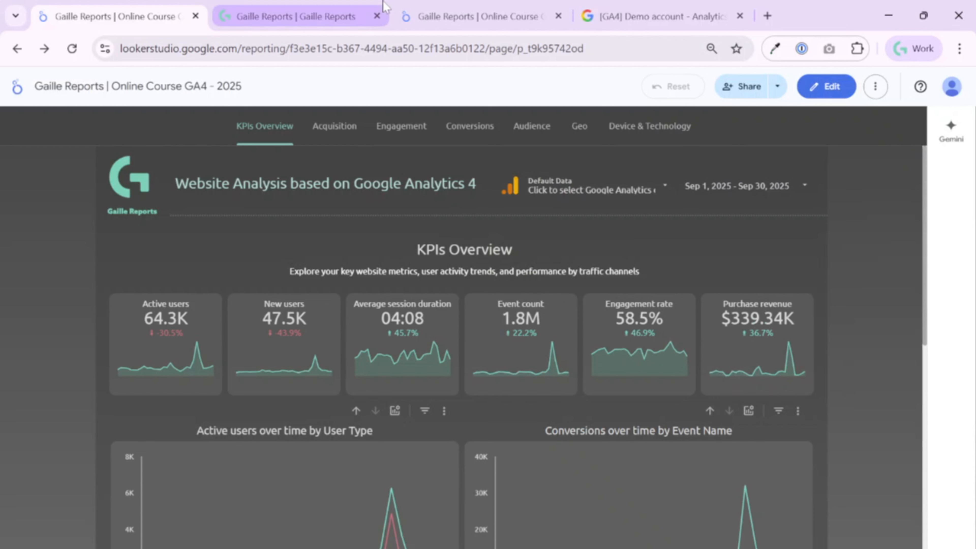
Step: Look over the finished GA4 report's KPIs Overview page, the working copy and the Gaille Reports website
left_click(461, 16)
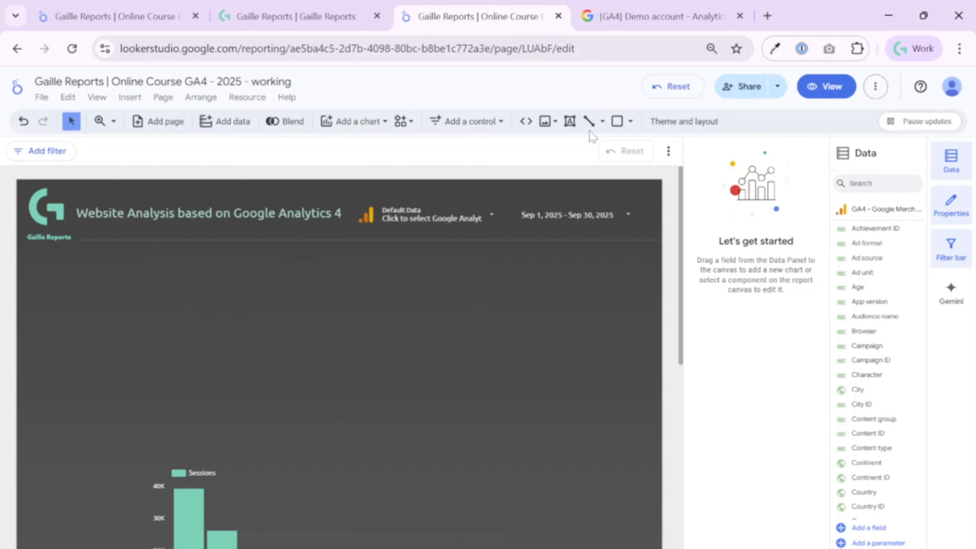
left_click(151, 11)
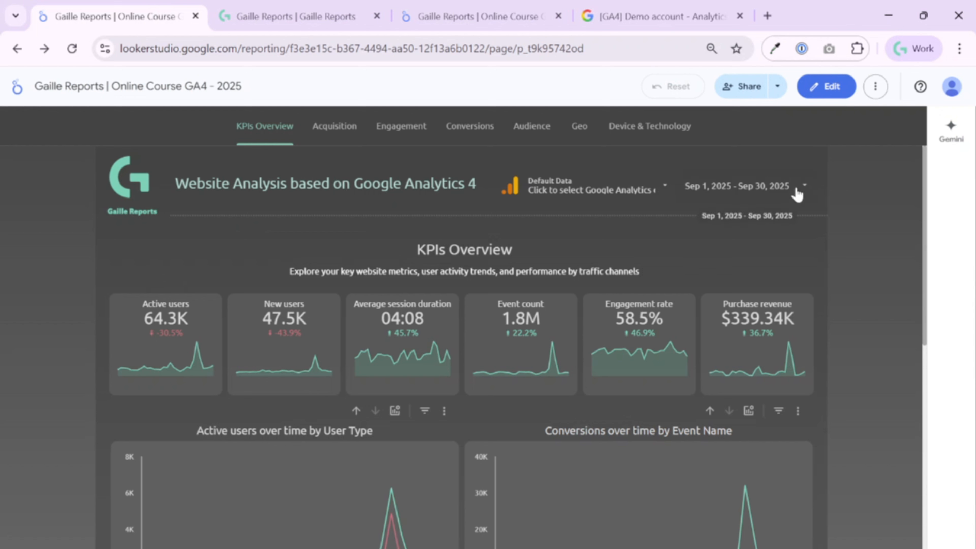
left_click(282, 11)
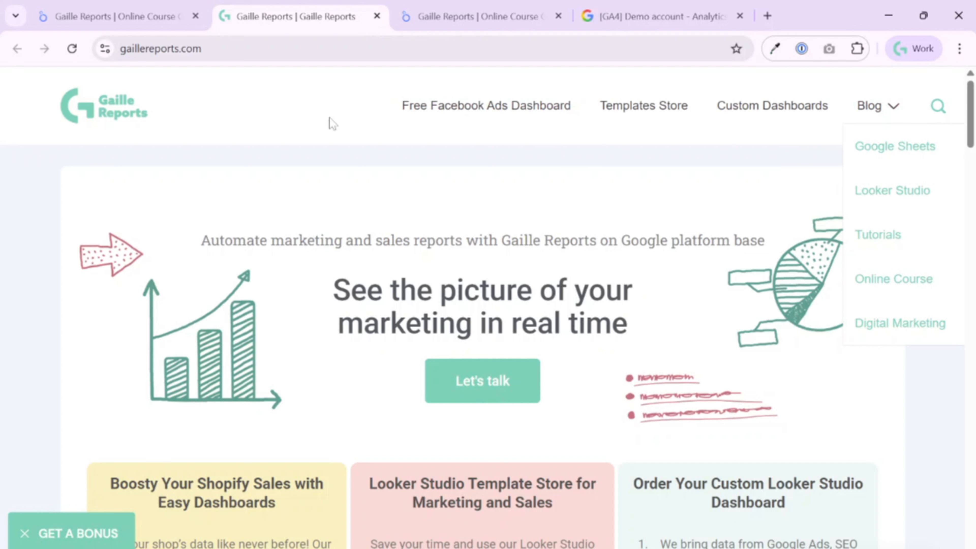
left_click(460, 18)
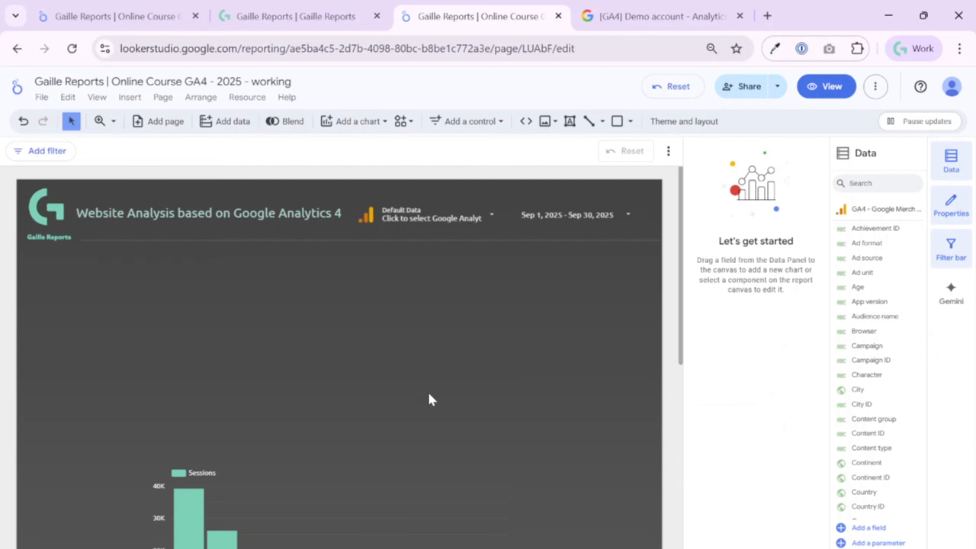
left_click(142, 17)
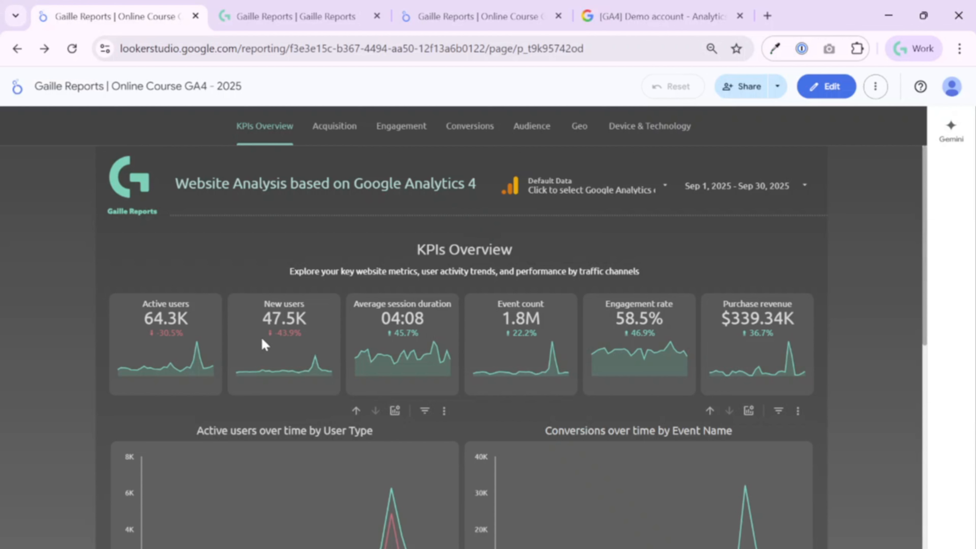
left_click_drag(415, 254, 560, 251)
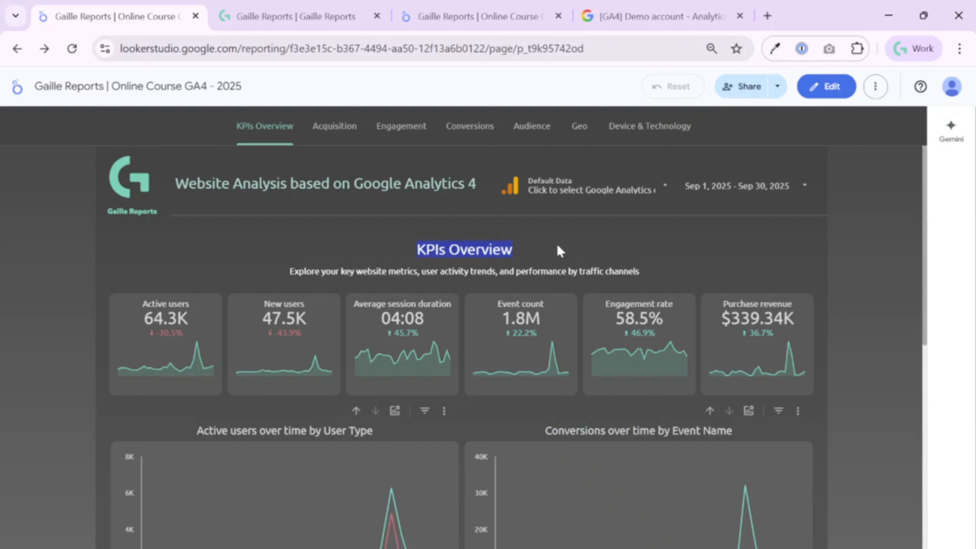
Step: Open the finished report for editing and examine its KPIs Overview title's text properties alongside the working copy
left_click(825, 87)
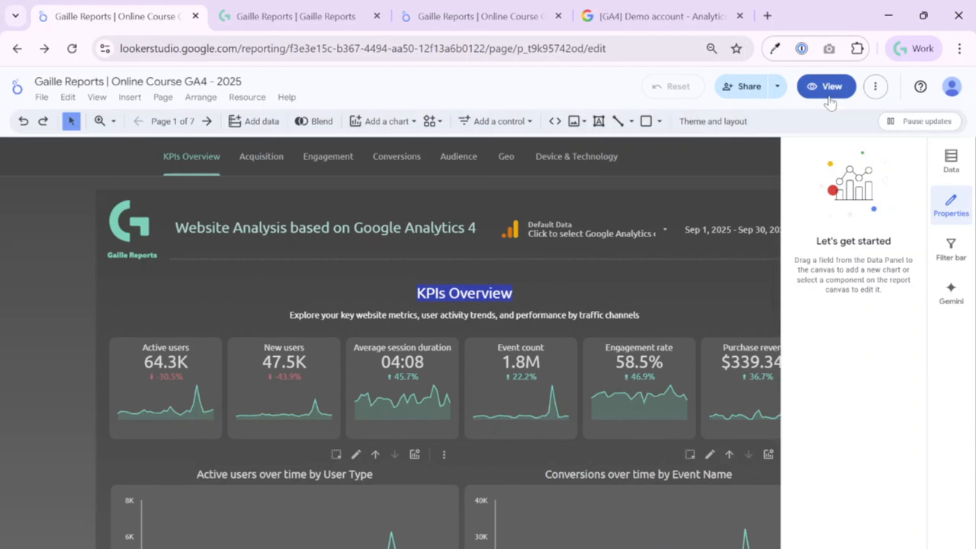
left_click(434, 284)
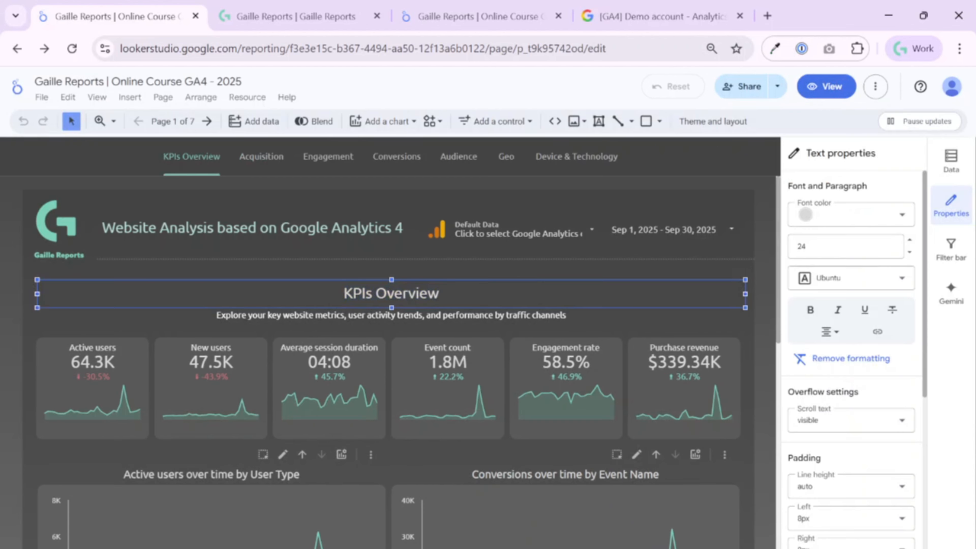
left_click(671, 273)
left_click(451, 293)
left_click(477, 16)
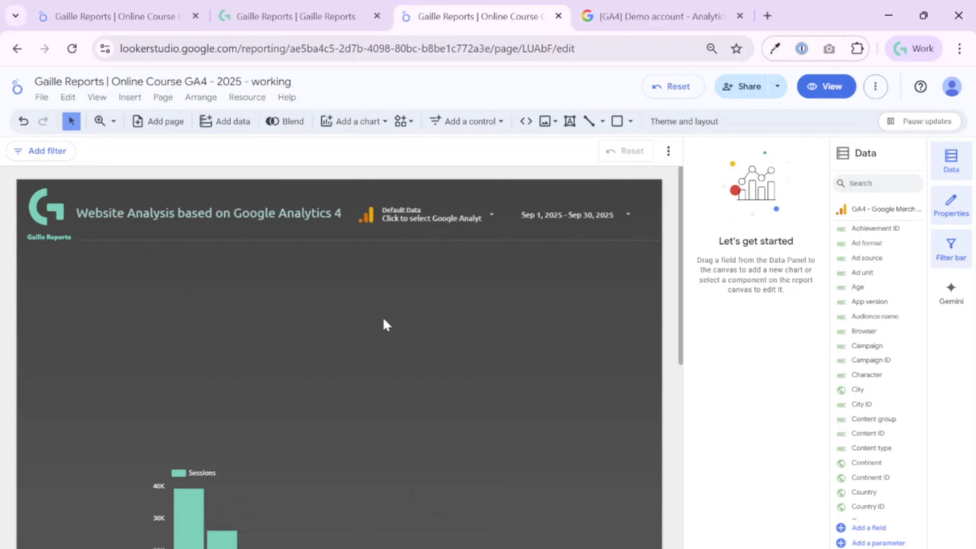
left_click(107, 21)
left_click(451, 275)
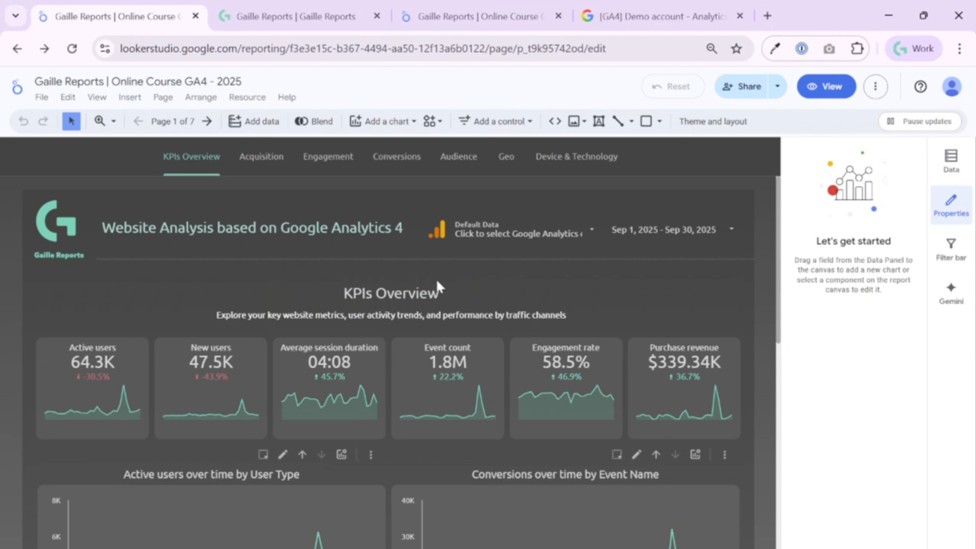
left_click(424, 281)
left_click(504, 16)
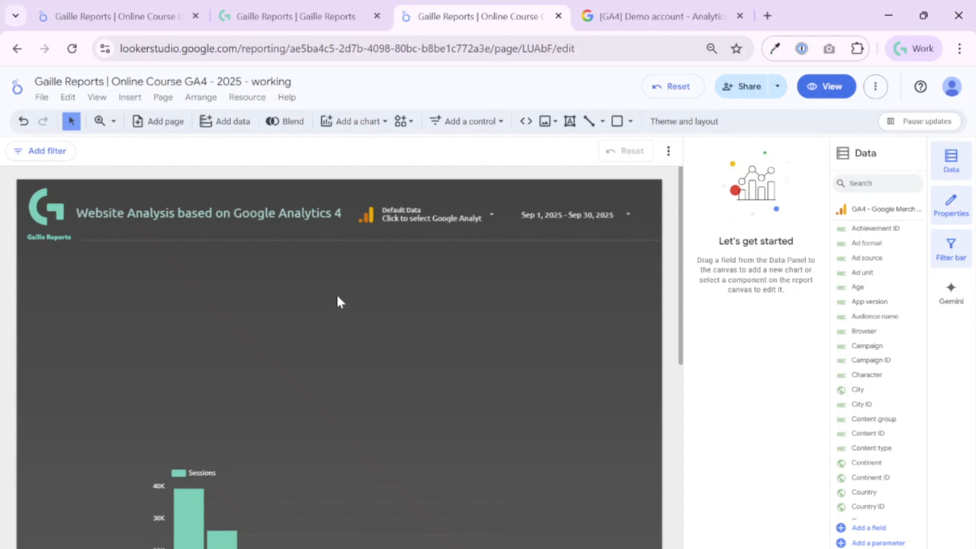
left_click(77, 16)
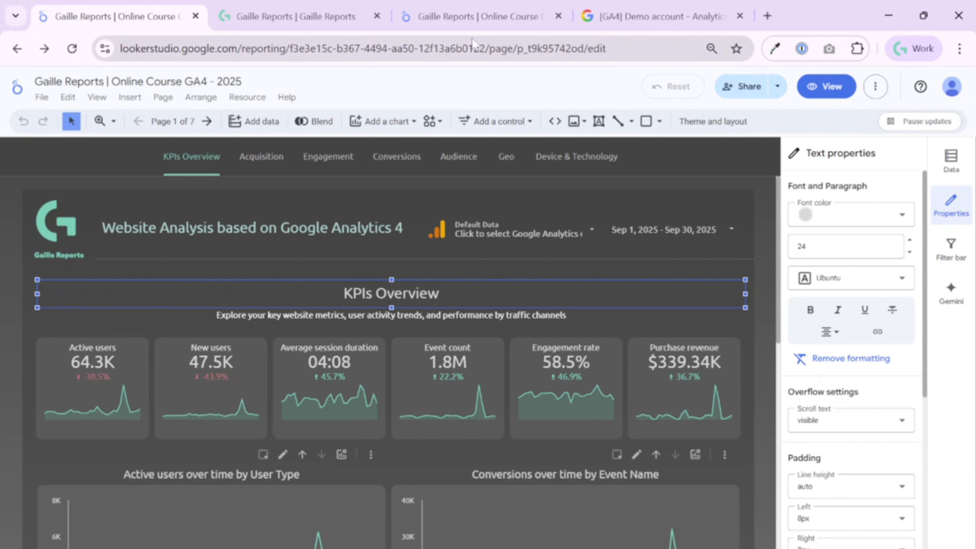
Step: Add a text box below the working report's header and fill it with the "KPIs Overview" title copied from the finished report
left_click(481, 21)
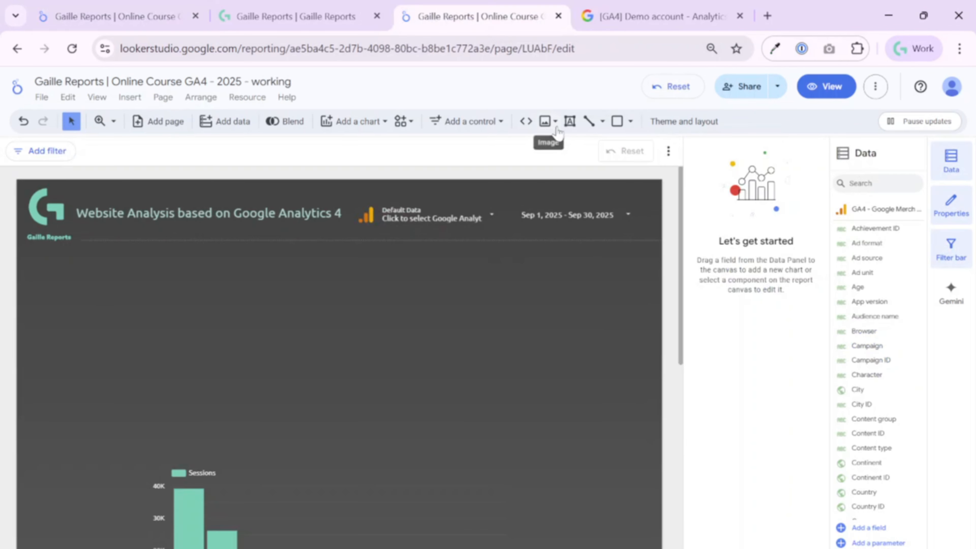
left_click(280, 295)
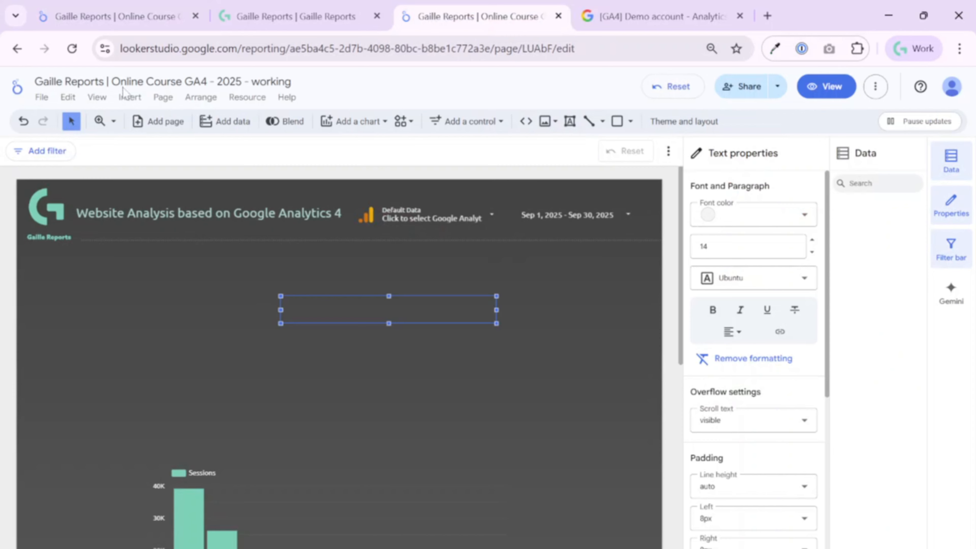
left_click(92, 16)
triple_click(350, 286)
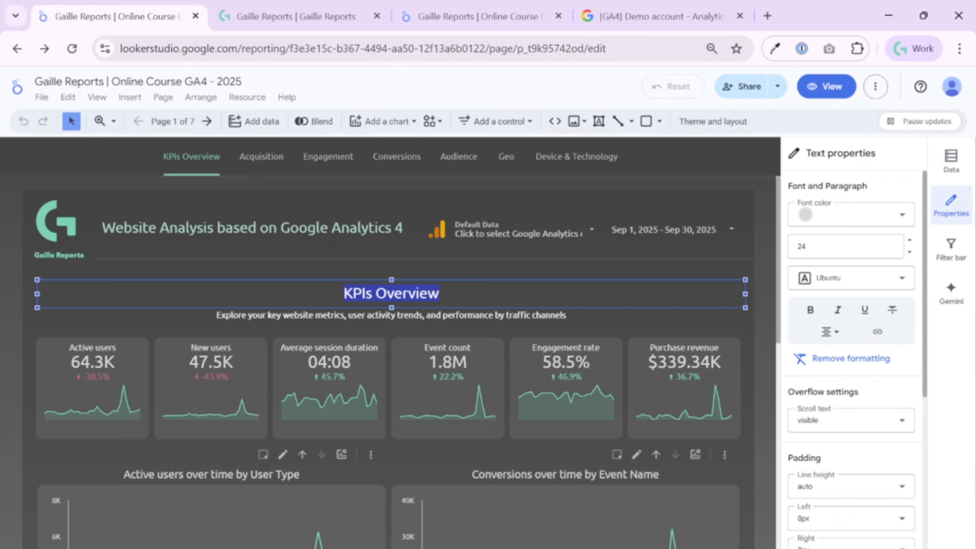
key("ctrl+c")
left_click(478, 17)
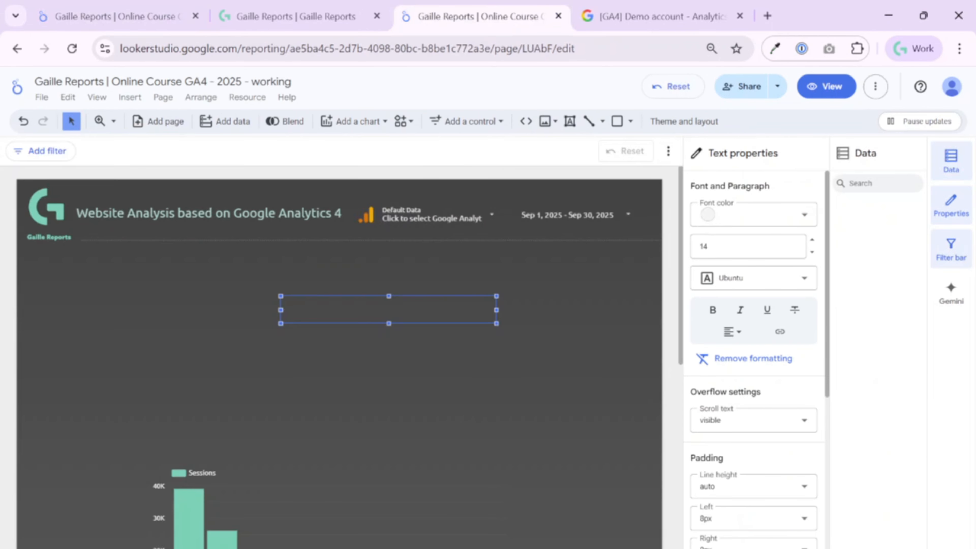
key("ctrl+v")
left_click(408, 341)
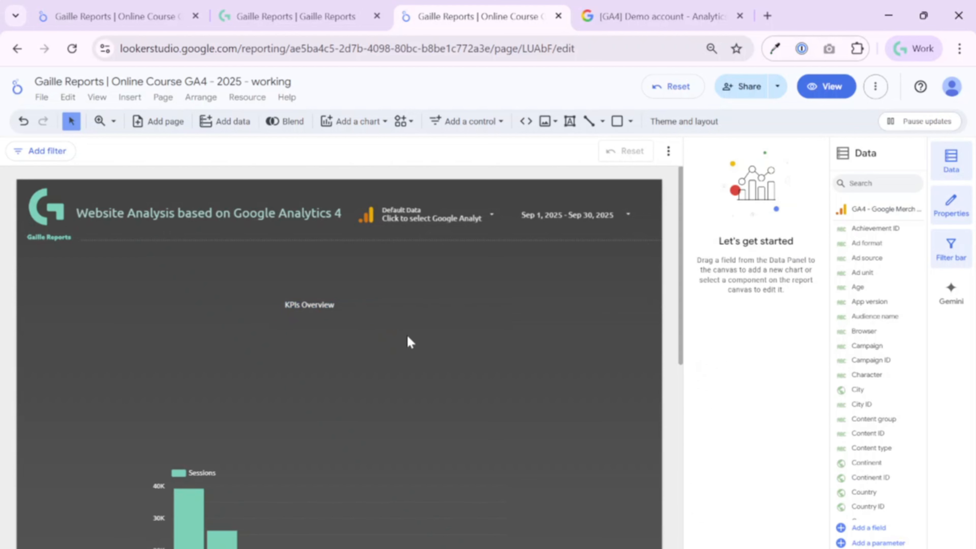
Step: Move the KPIs Overview text box up to the page's horizontal centre and set its font size to 24
left_click(432, 304)
left_click_drag(465, 297, 419, 270)
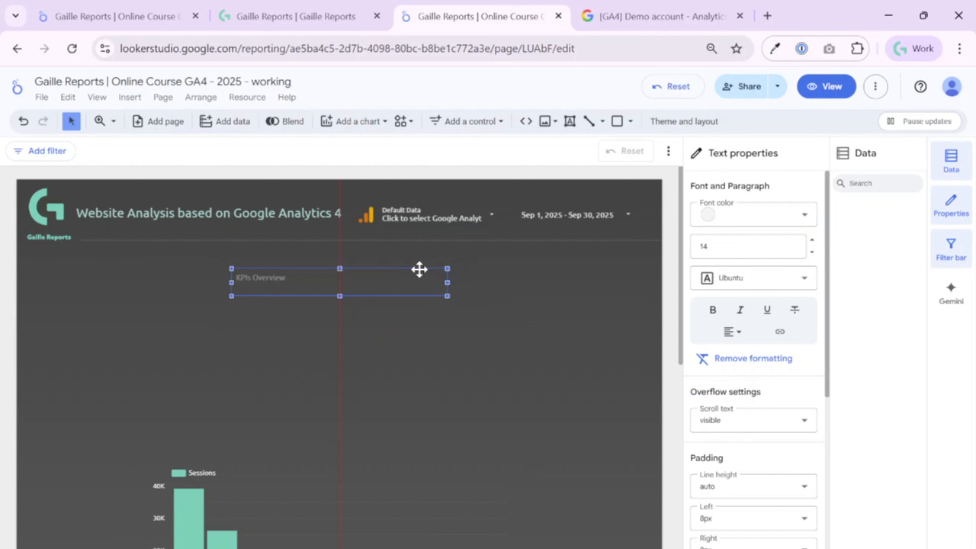
left_click_drag(419, 269, 419, 269)
left_click(729, 256)
left_click(701, 522)
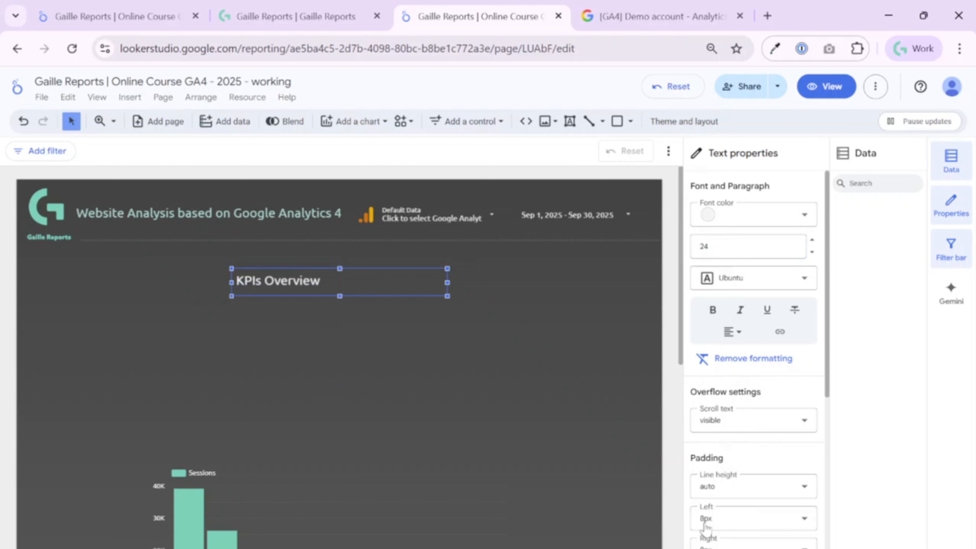
Step: Check the title in the finished report and centre-align the KPIs Overview text in the working copy
left_click(148, 23)
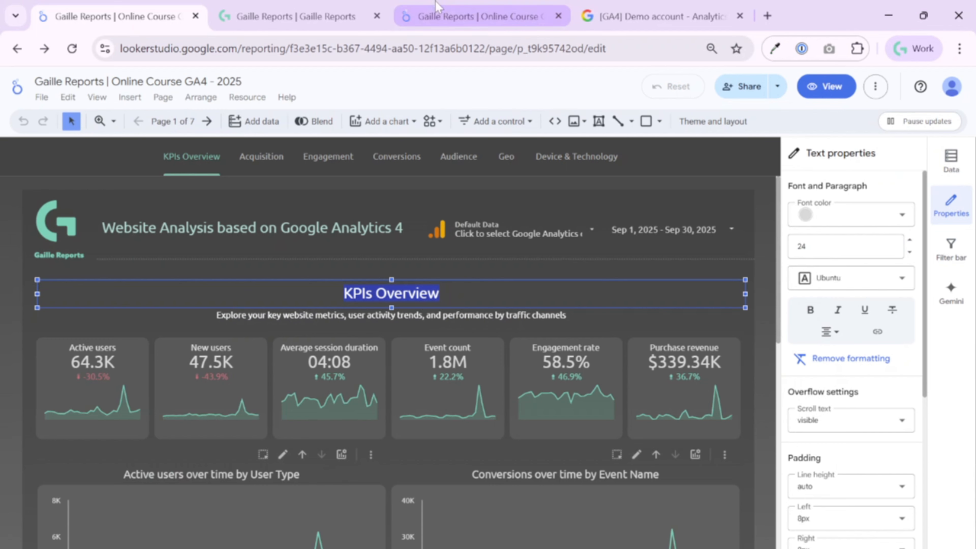
left_click(442, 11)
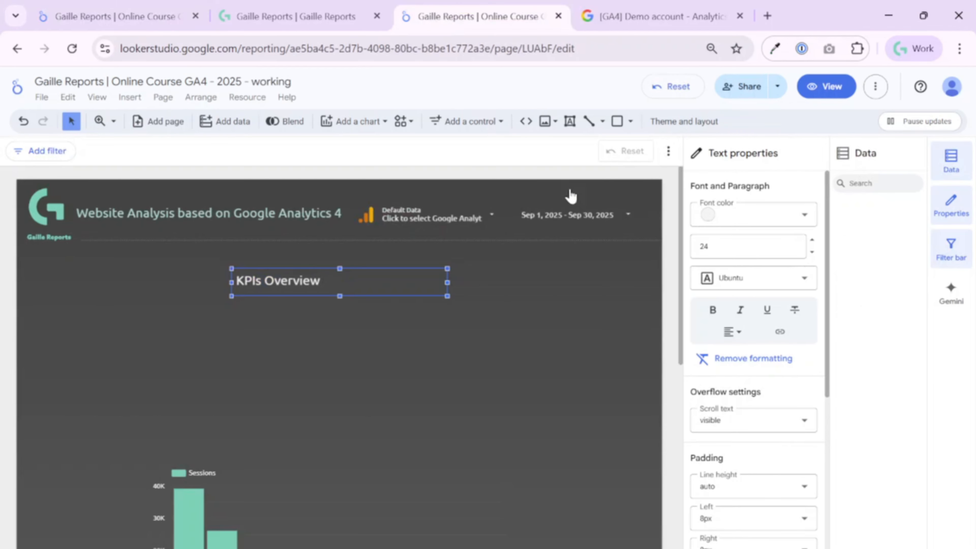
left_click(732, 343)
left_click(752, 354)
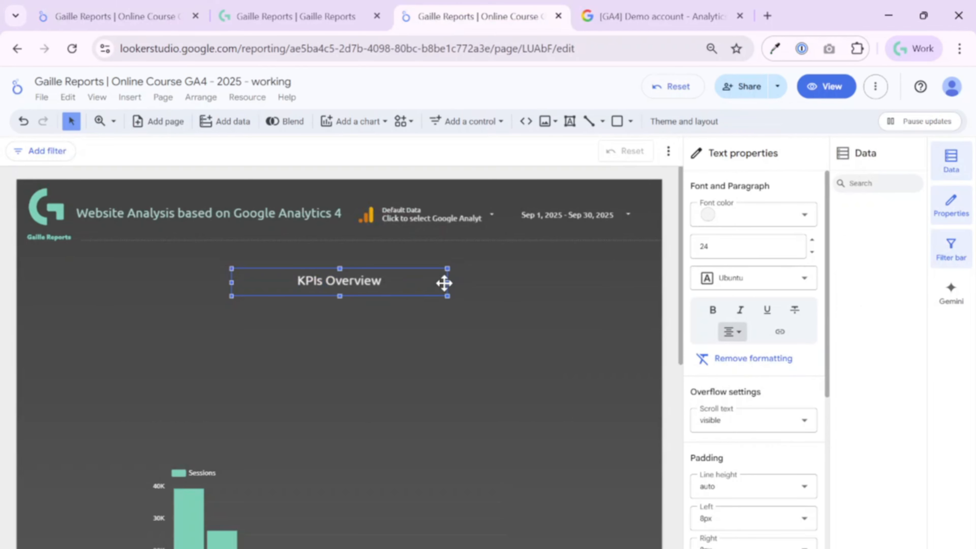
Step: Widen the KPIs Overview text box and keep it centred on the page below the header
left_click_drag(446, 283, 620, 286)
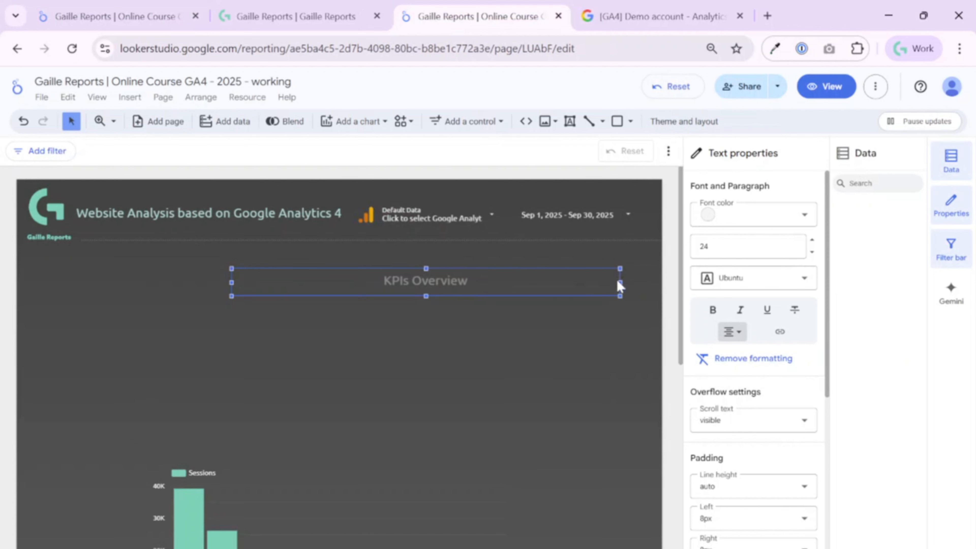
left_click_drag(447, 268, 363, 268)
left_click(397, 342)
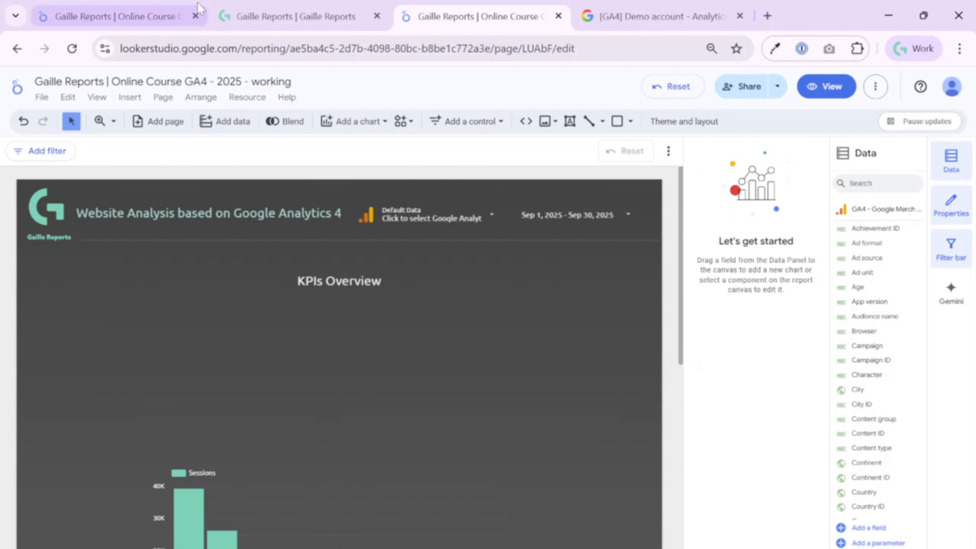
left_click(348, 281)
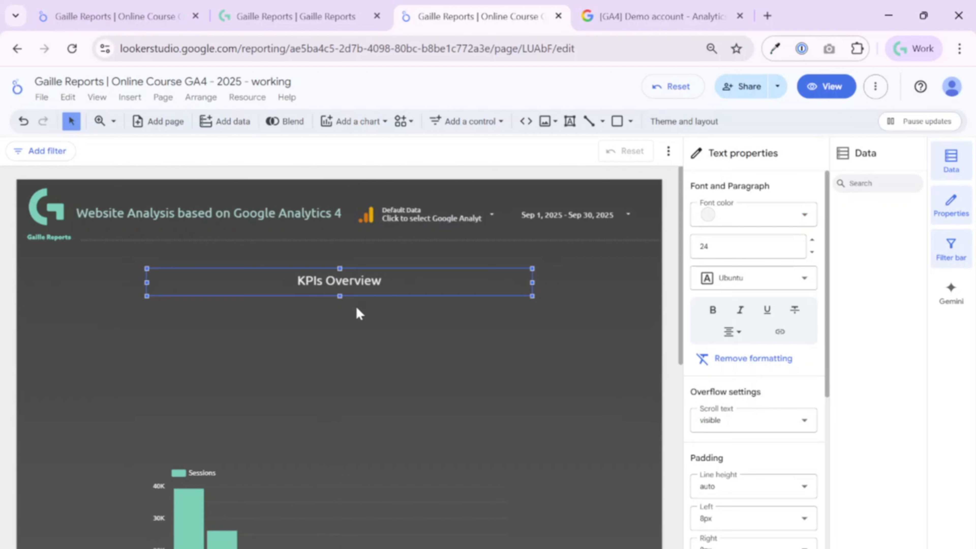
left_click(371, 330)
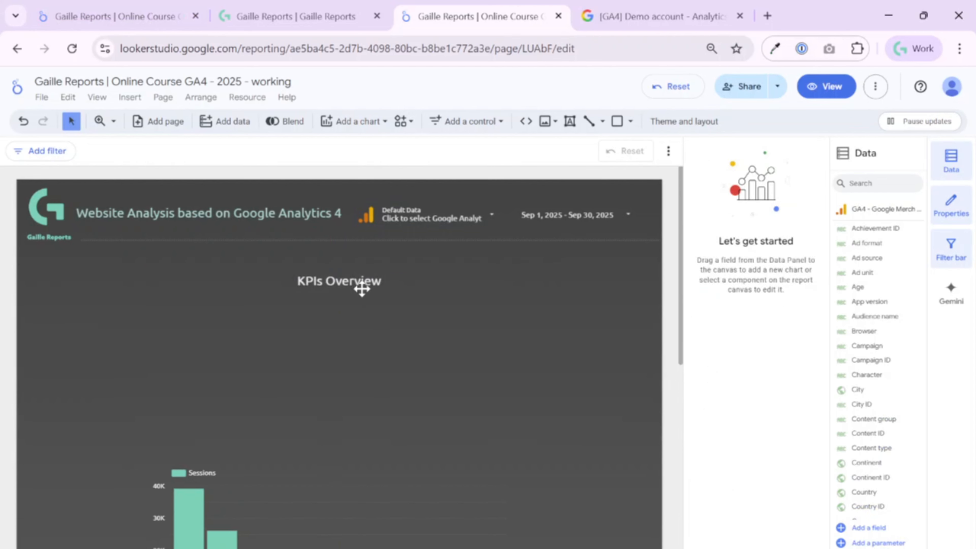
left_click(382, 276)
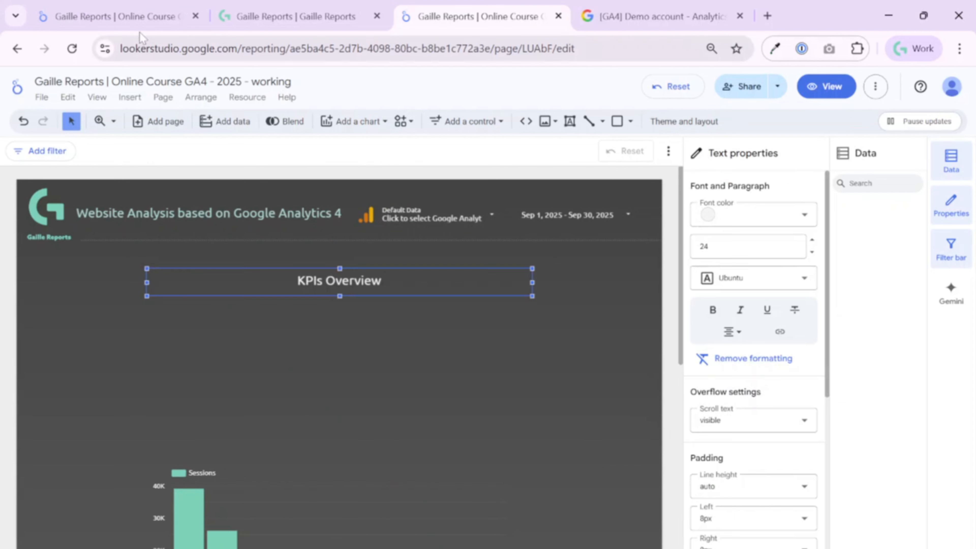
Step: Copy the "Explore your key website metrics, user activity trends, and performance by traffic channels" text box from the finished report into the working copy
left_click(133, 16)
left_click(466, 315)
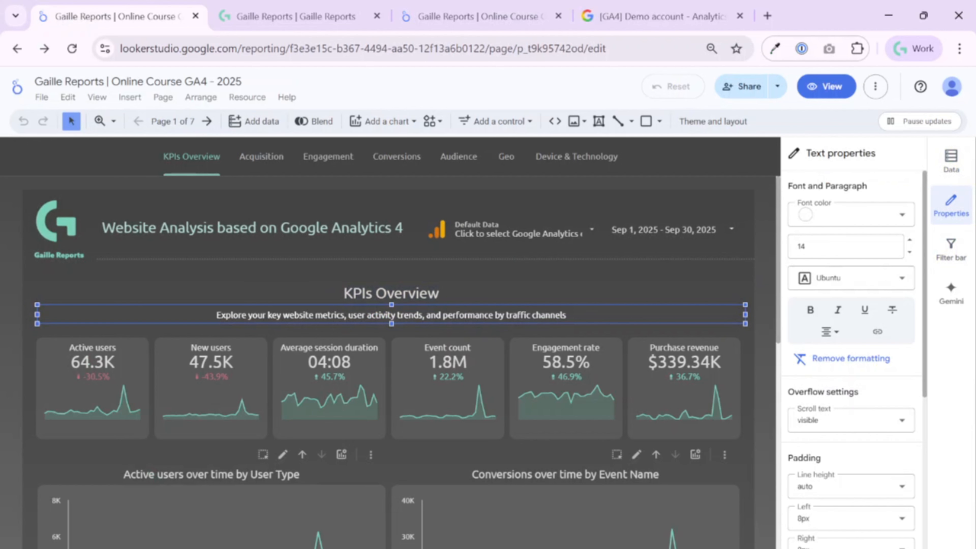
left_click(477, 16)
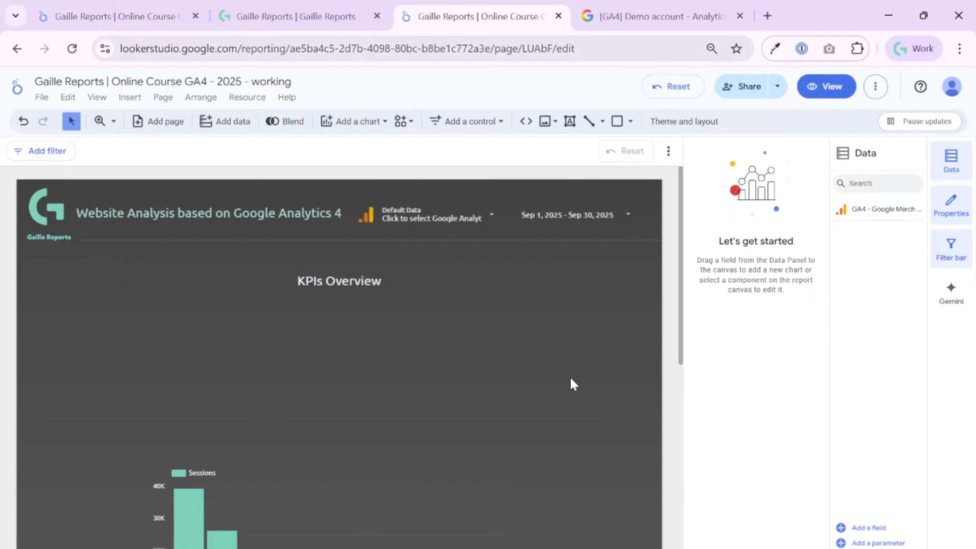
key("ctrl+v")
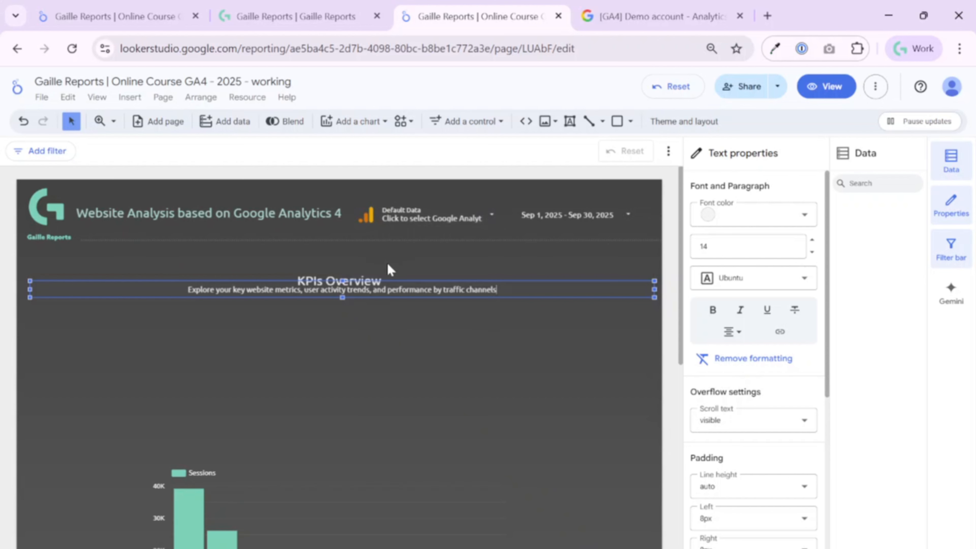
Step: Position the pasted description text box directly beneath the KPIs Overview title
key("Escape")
key("Down")
key("Down")
key("Down")
key("Down")
key("Down")
key("Down")
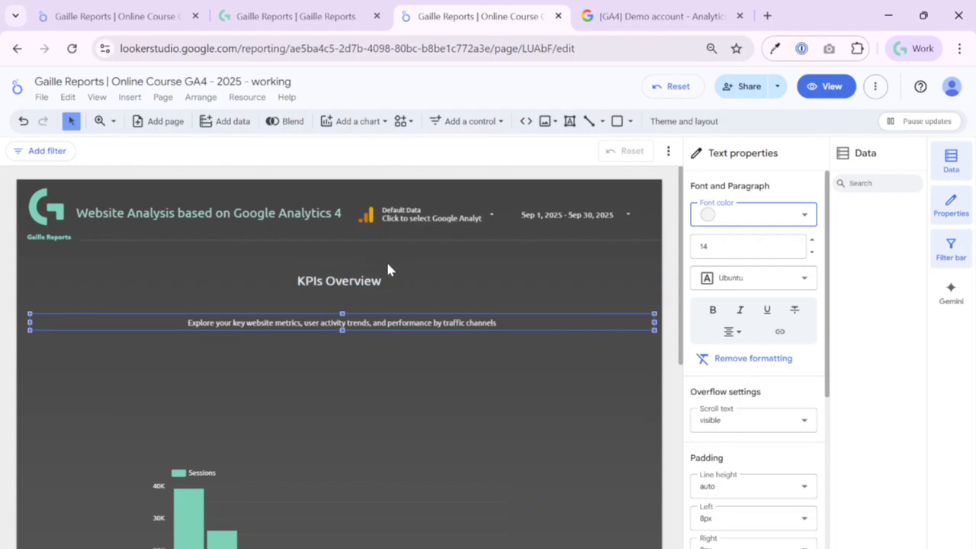
key("Up")
key("Up")
key("Up")
key("Up")
key("Up")
key("shift+Down")
key("shift+Down")
key("shift+Down")
key("shift+Down")
key("shift+Down")
key("shift+Down")
key("shift+Down")
key("shift+Down")
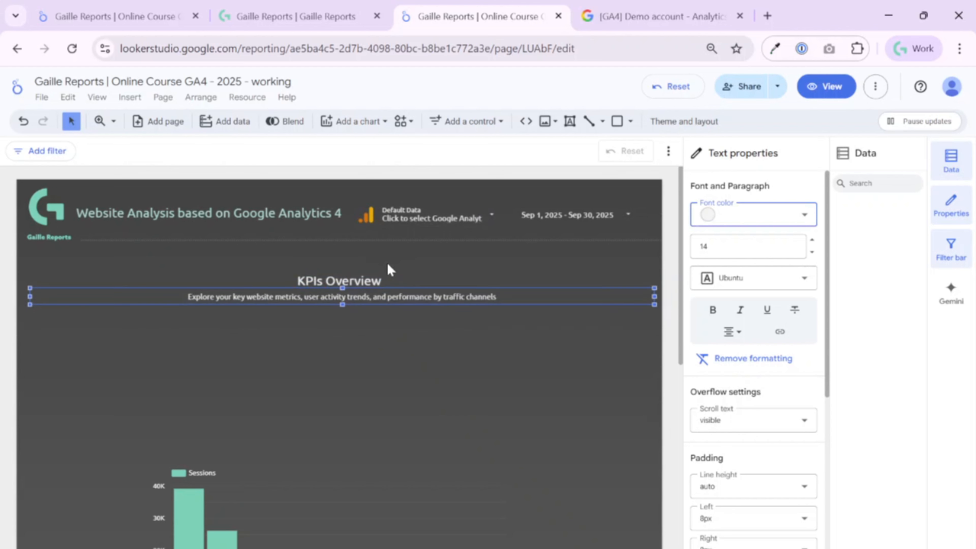
left_click(361, 275)
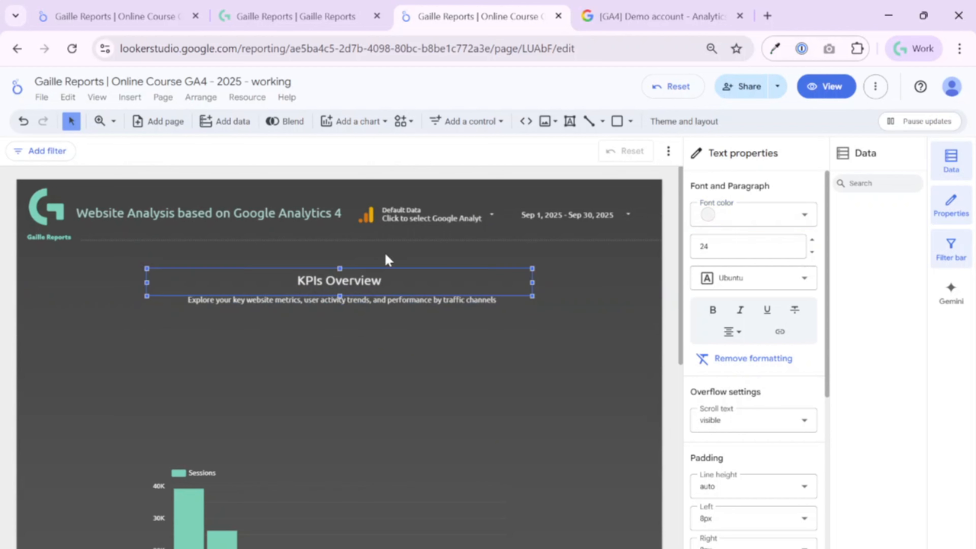
left_click(385, 256)
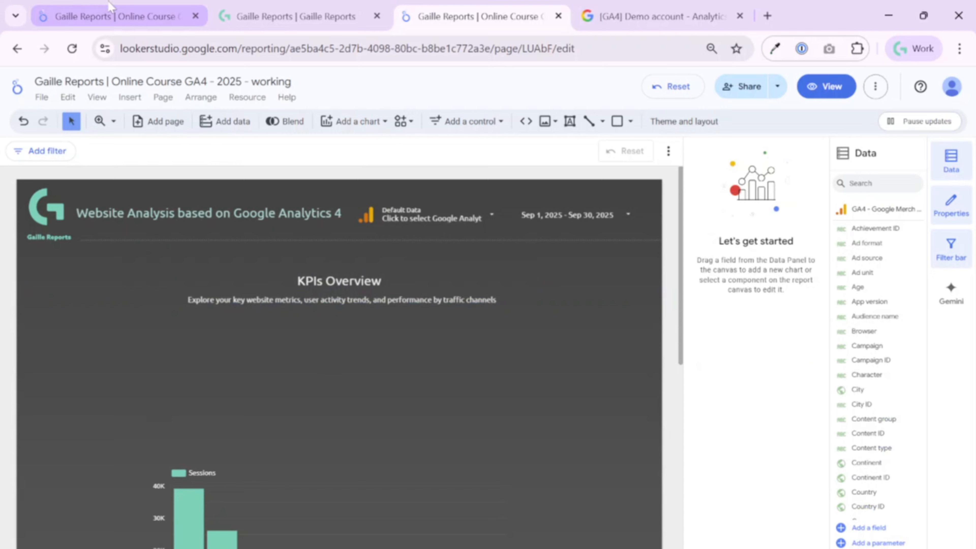
Step: Open the finished report in view mode and examine its KPI scorecards, time series charts and KPIs by Channel table
key("ctrl+1")
left_click(312, 270)
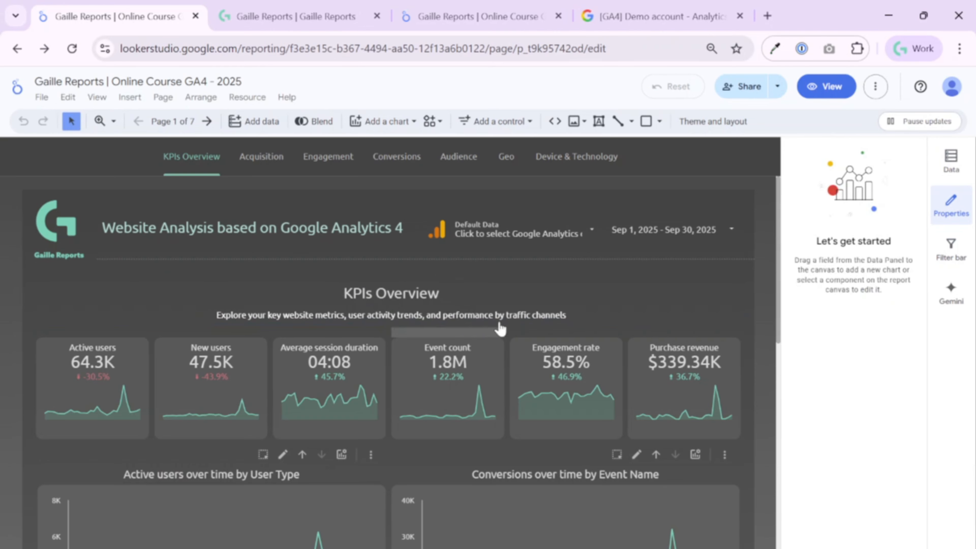
left_click(824, 87)
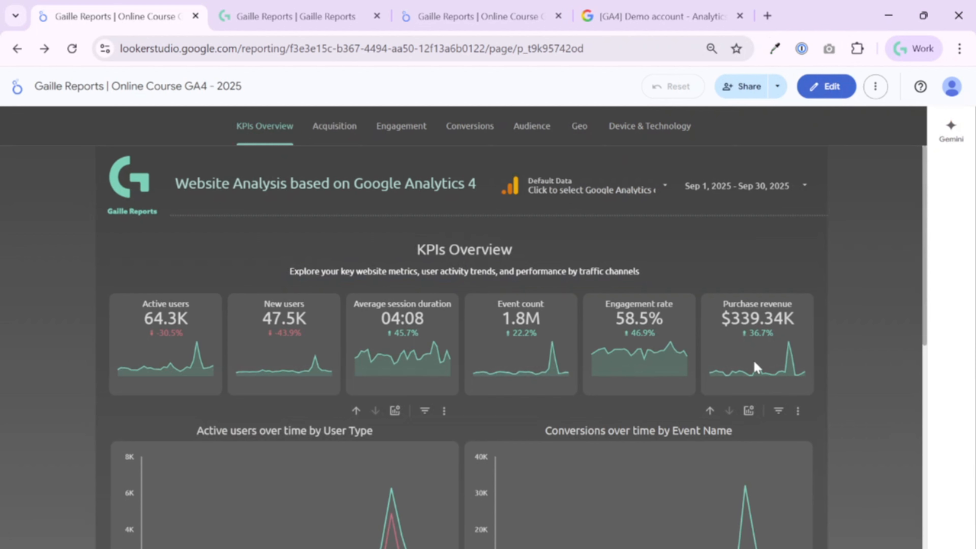
scroll(737, 366, "down", 6)
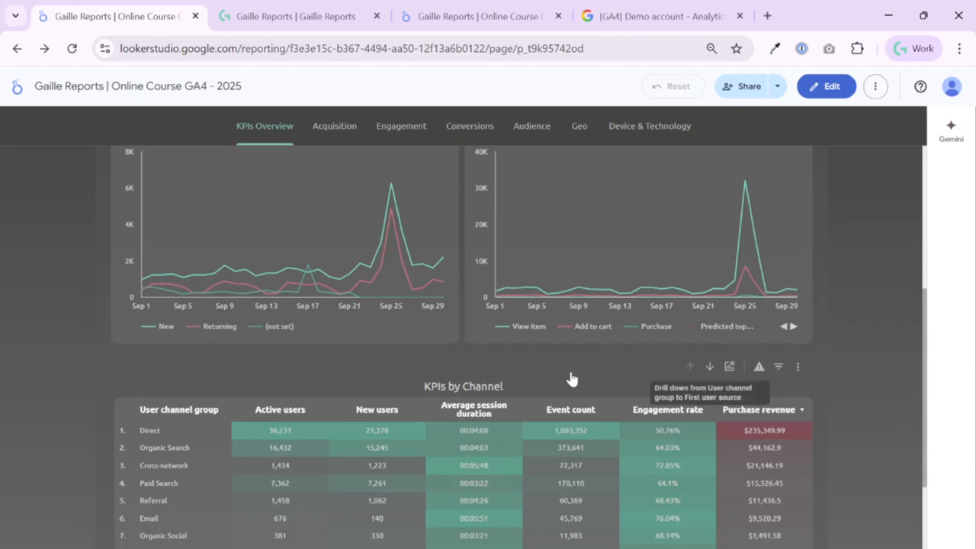
scroll(424, 385, "down", 2)
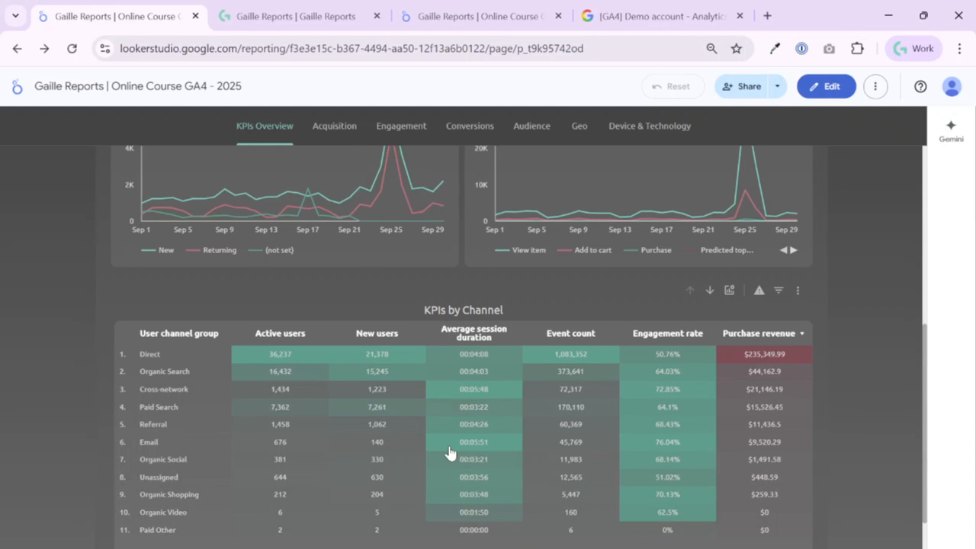
scroll(855, 402, "down", 3)
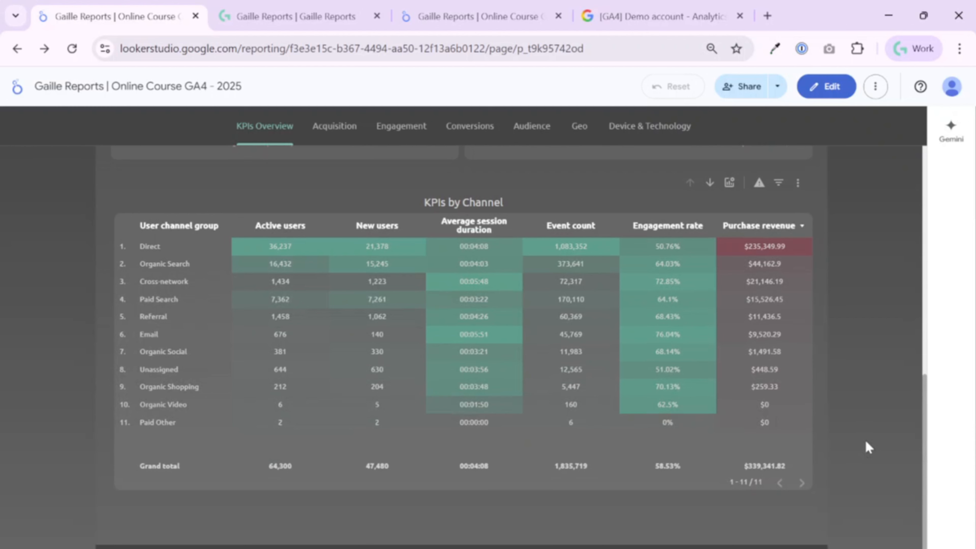
scroll(868, 448, "up", 10)
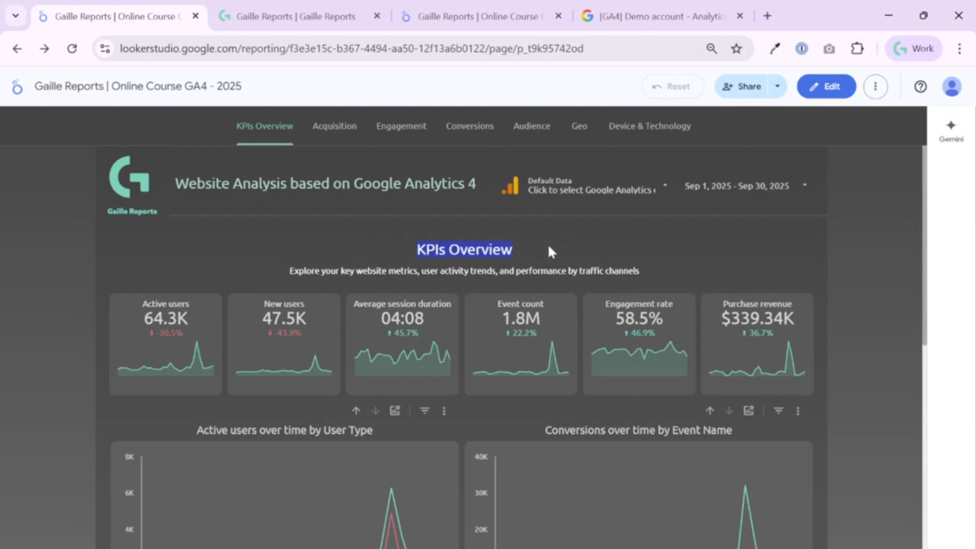
Step: Check the KPIs Overview title and the description line beneath it in the finished report
left_click(408, 248)
left_click_drag(408, 249, 546, 258)
left_click(404, 257)
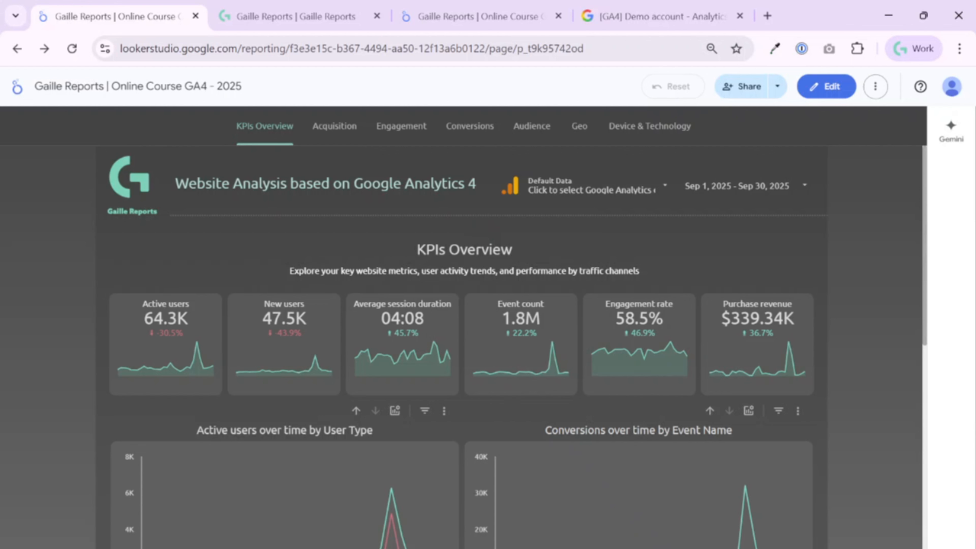
left_click(685, 278)
left_click_drag(353, 272, 650, 286)
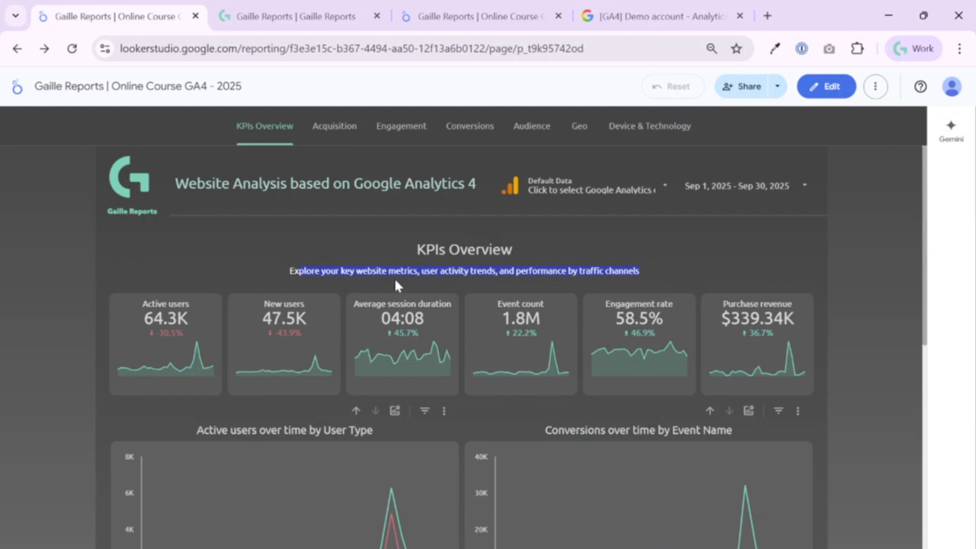
left_click(697, 265)
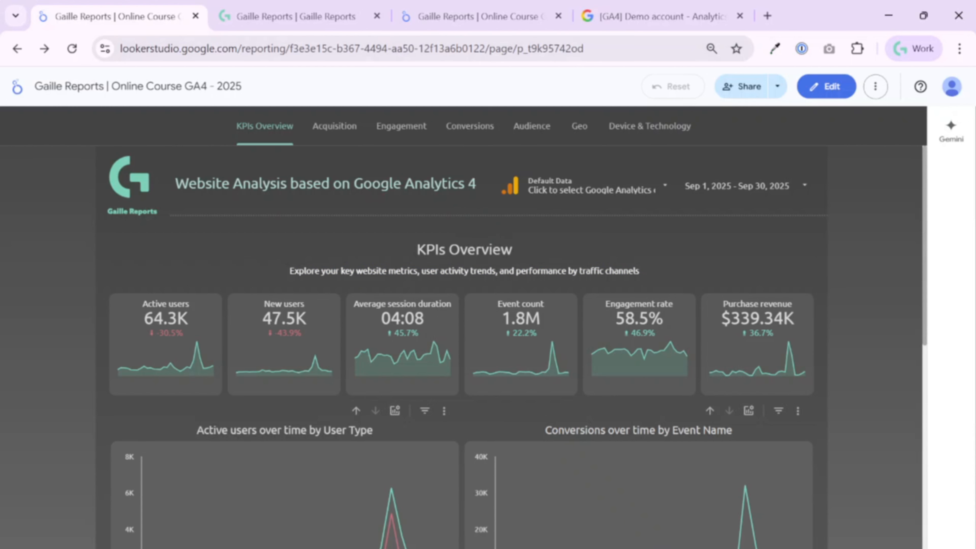
Step: Return to the working copy and move the Sessions bar chart further down the page to free space
left_click(470, 24)
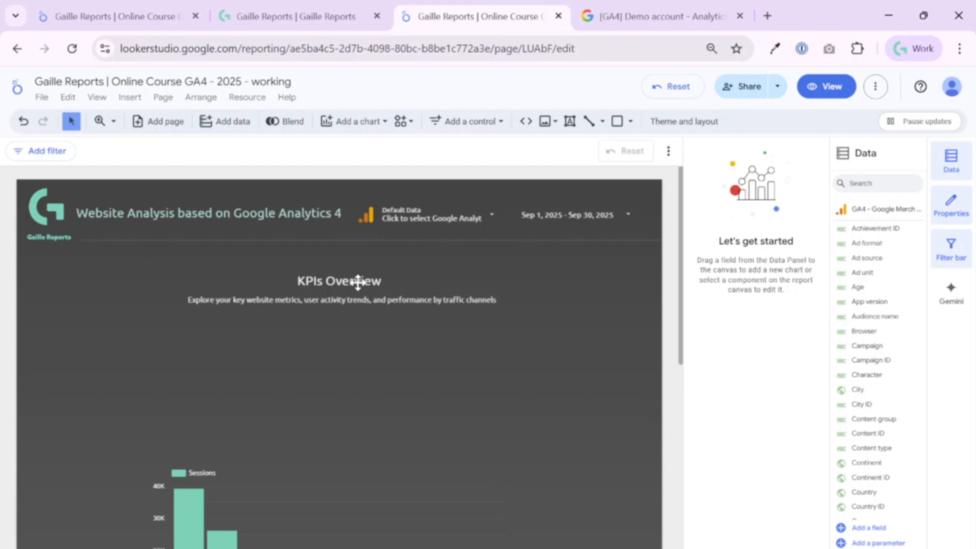
left_click(334, 520)
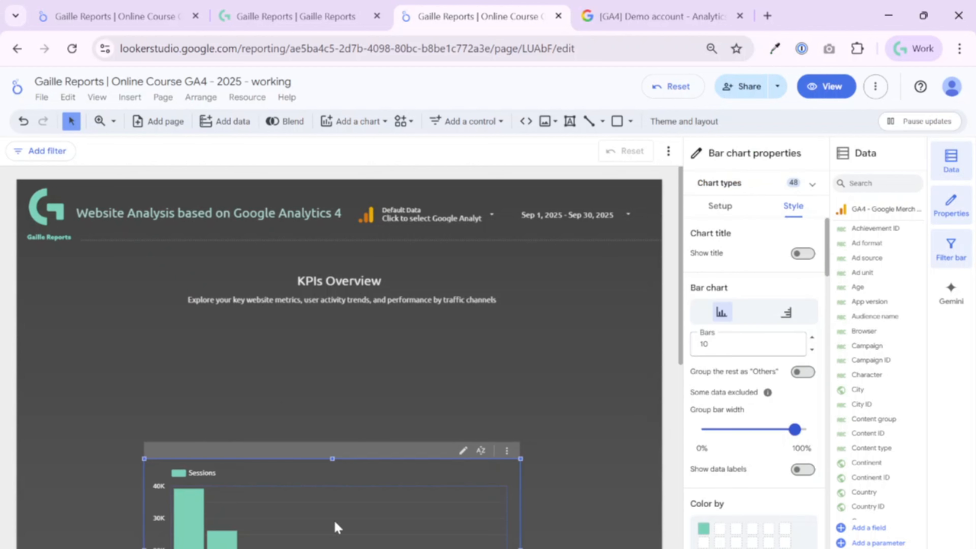
left_click_drag(335, 518, 338, 548)
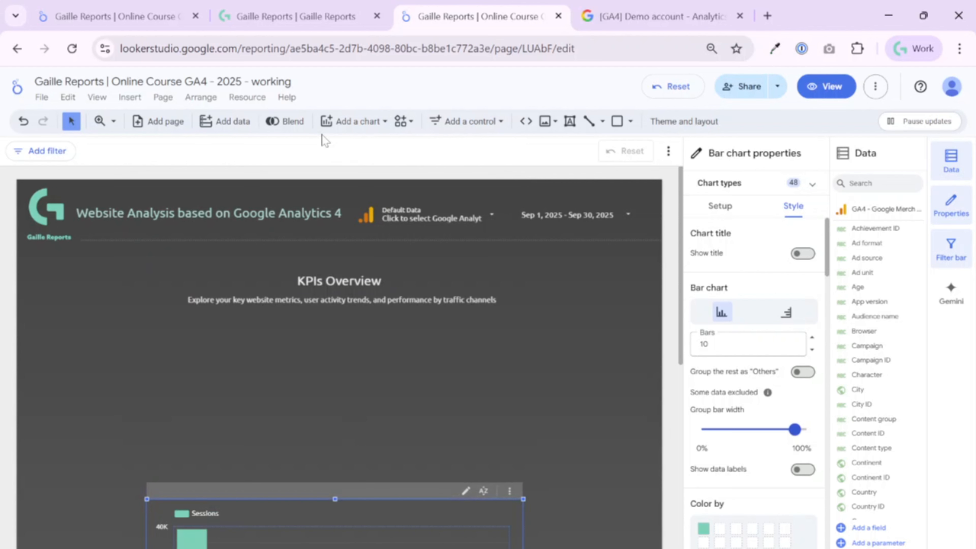
Step: Review the available chart types and add a plain scorecard below the description text in the working copy
left_click(351, 128)
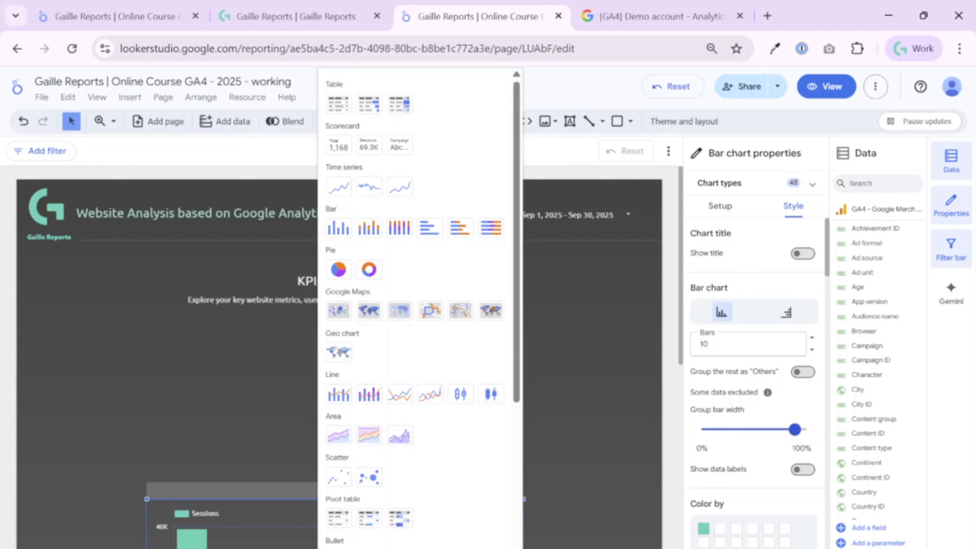
scroll(436, 200, "down", 5)
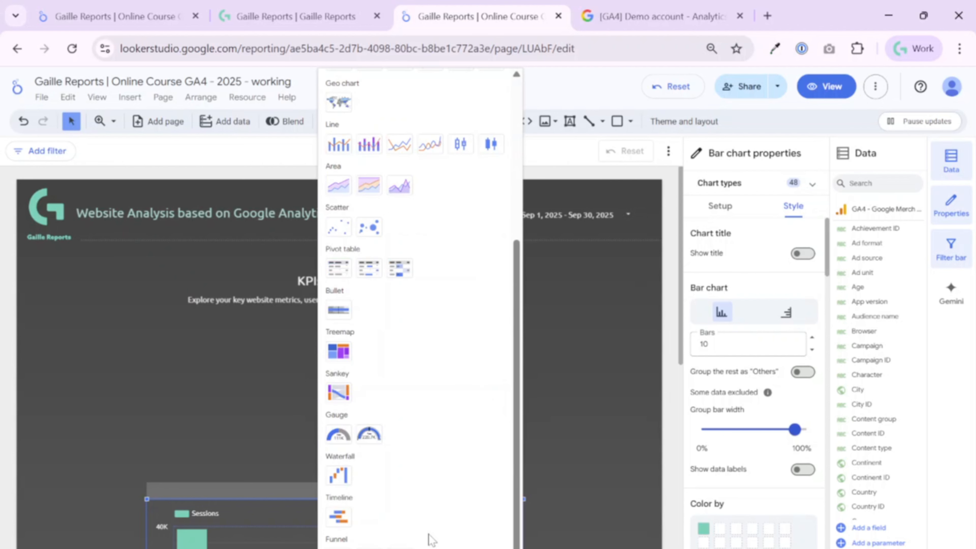
scroll(457, 480, "up", 5)
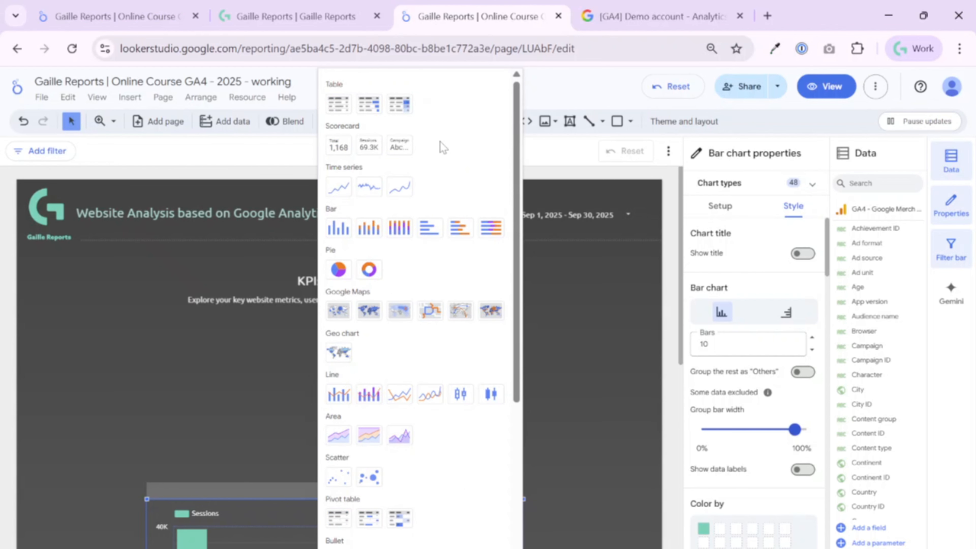
scroll(403, 416, "down", 5)
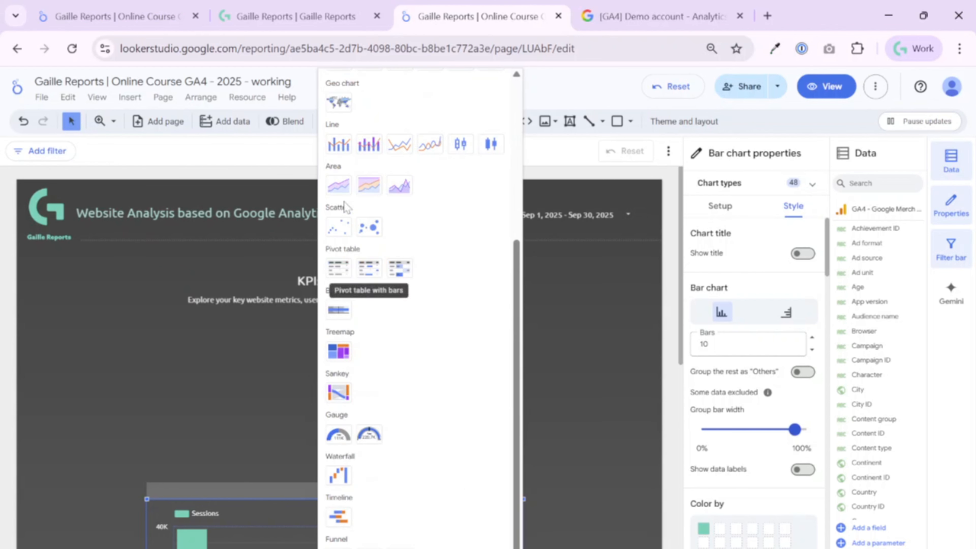
scroll(421, 332, "up", 5)
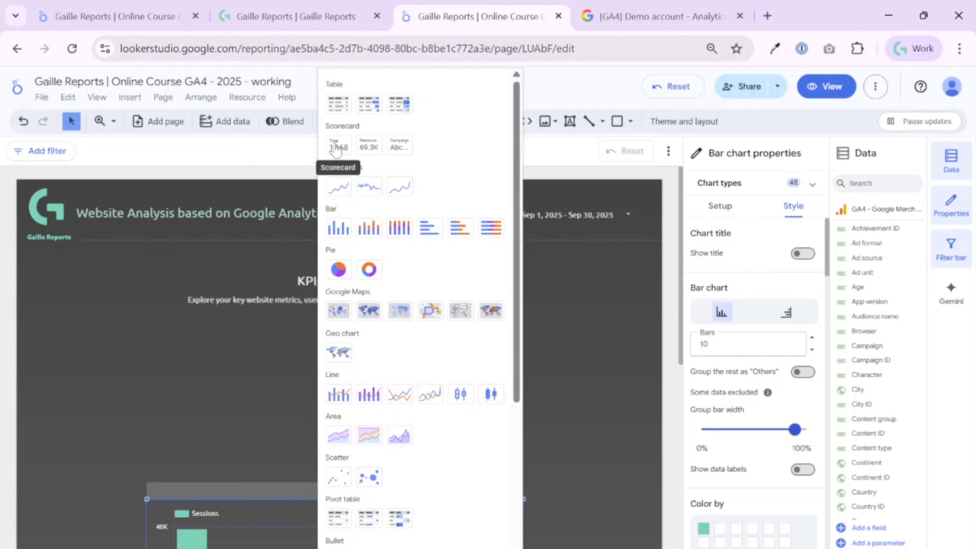
left_click(336, 149)
left_click(177, 338)
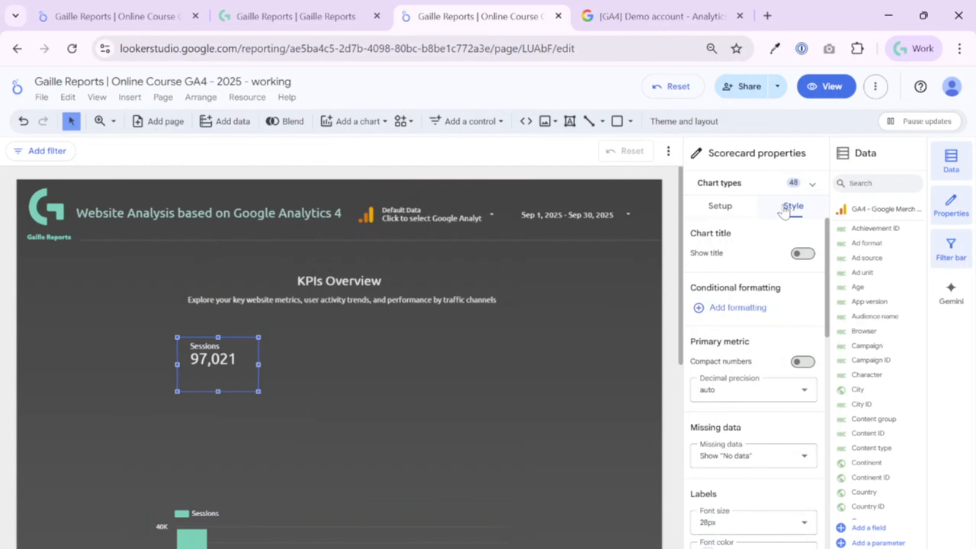
Step: Show the scorecard's setup properties and move the scorecard to near the page centre below the description
left_click(812, 184)
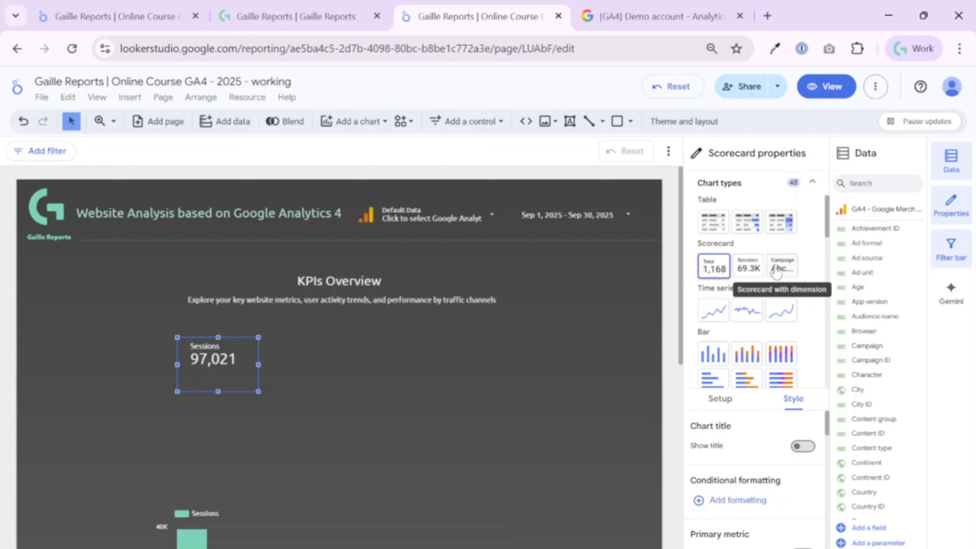
left_click(812, 182)
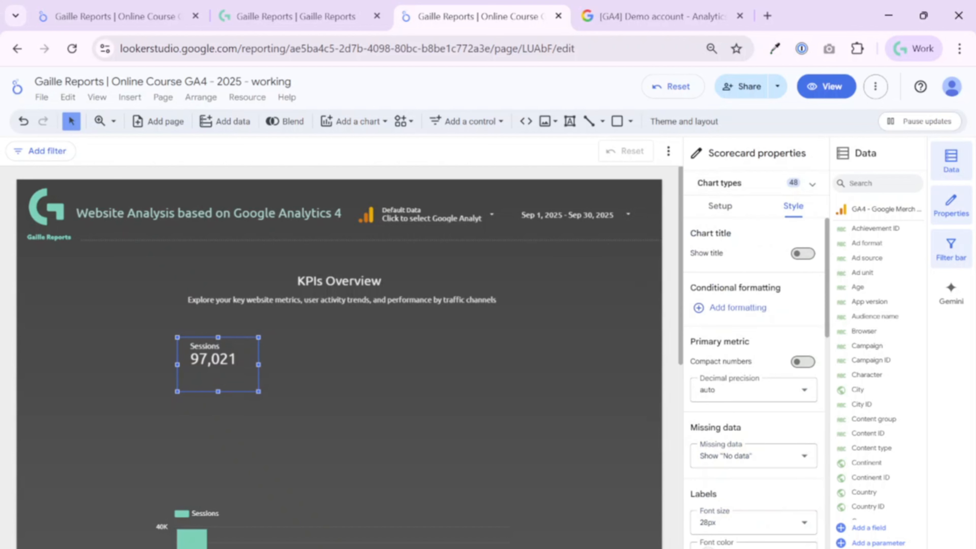
left_click(720, 205)
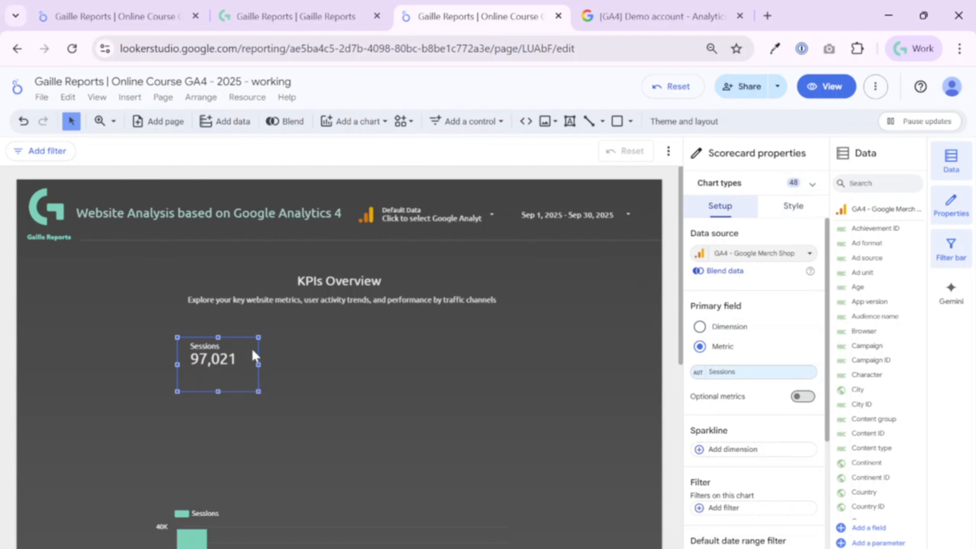
left_click_drag(218, 352, 322, 351)
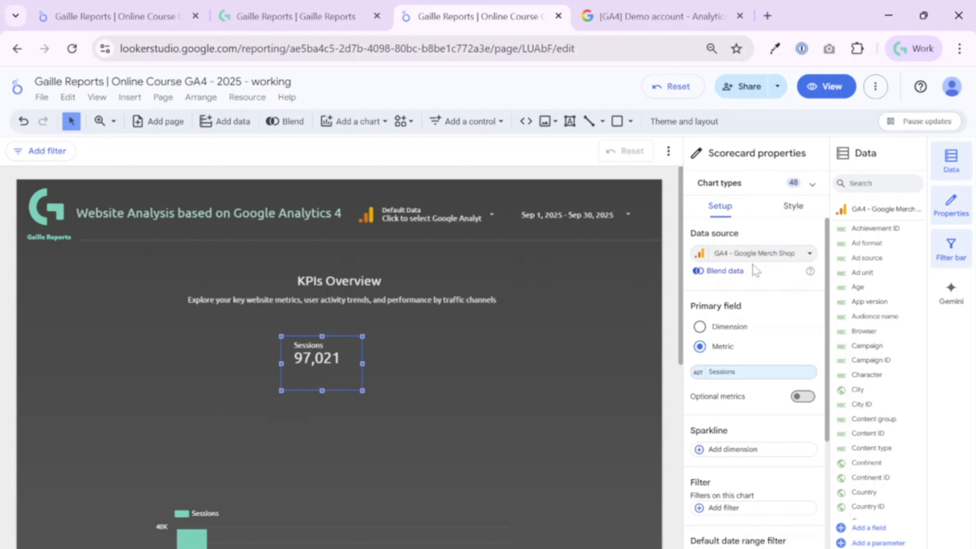
Step: Look through the data sources available for the scorecard and close the [GA4] Demo account browser tab
left_click(764, 255)
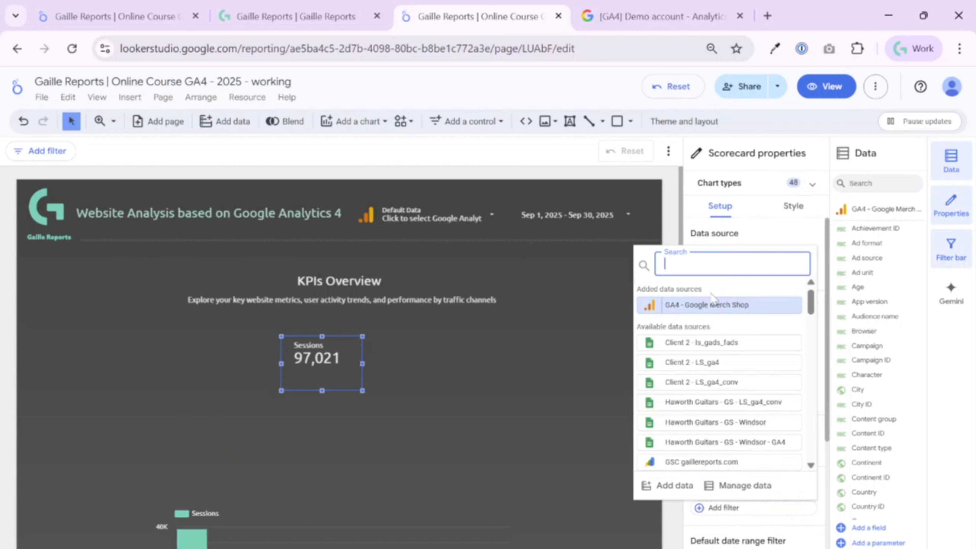
left_click_drag(707, 290, 636, 288)
left_click(665, 269)
left_click(592, 320)
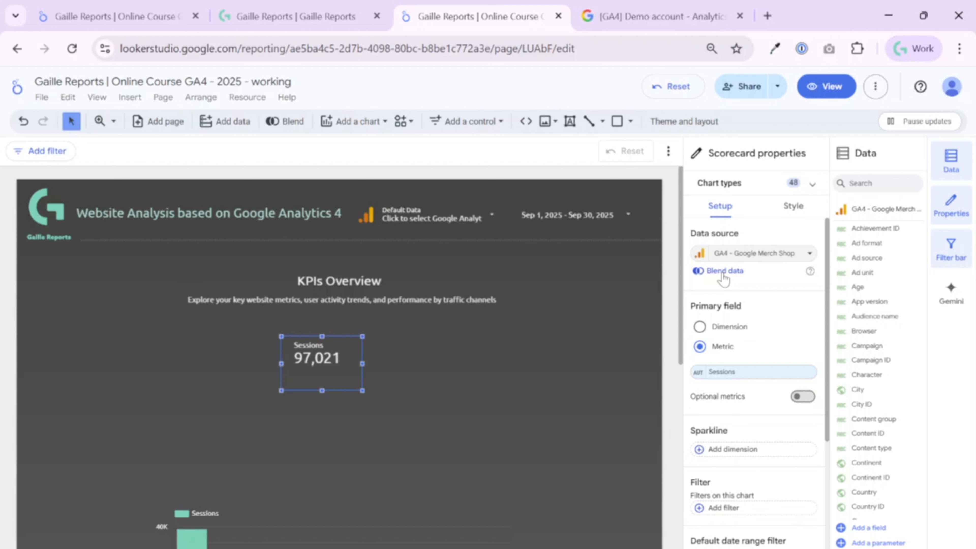
left_click(740, 16)
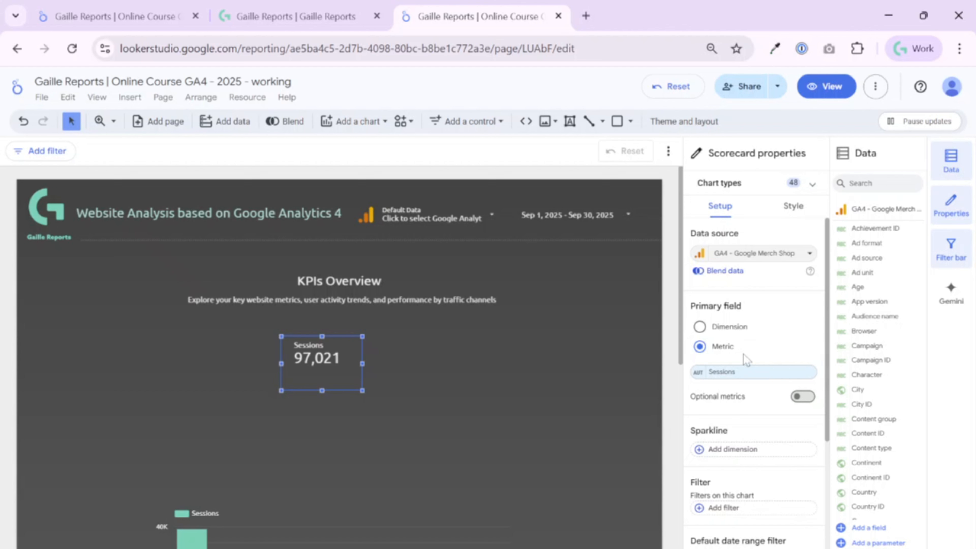
Step: Browse the metrics available for the scorecard's primary field without changing the selected metric
left_click(729, 375)
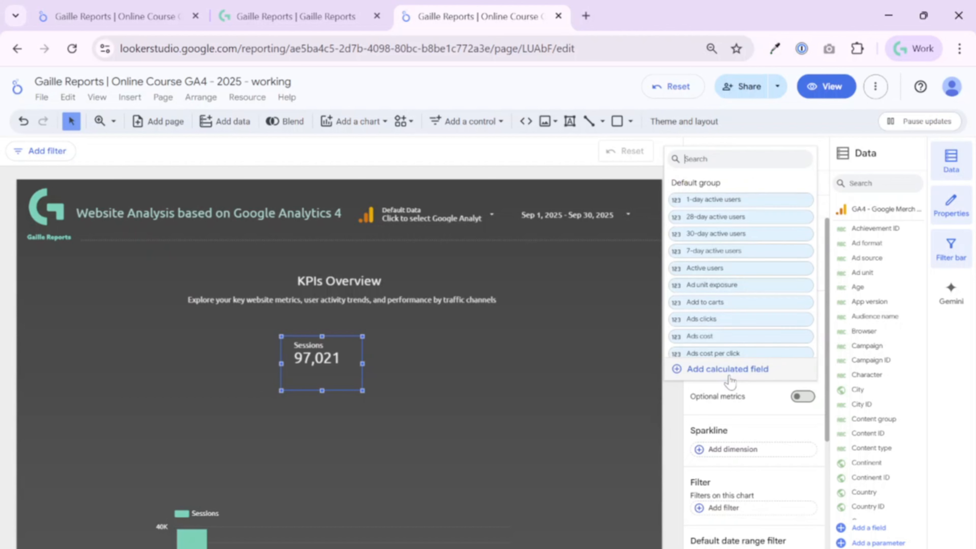
scroll(747, 306, "down", 10)
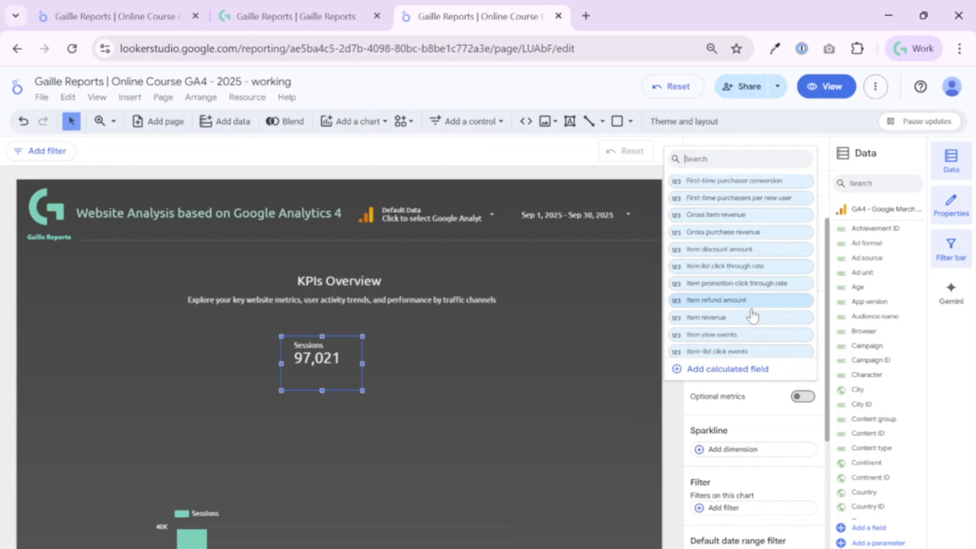
scroll(752, 311, "up", 10)
left_click(591, 436)
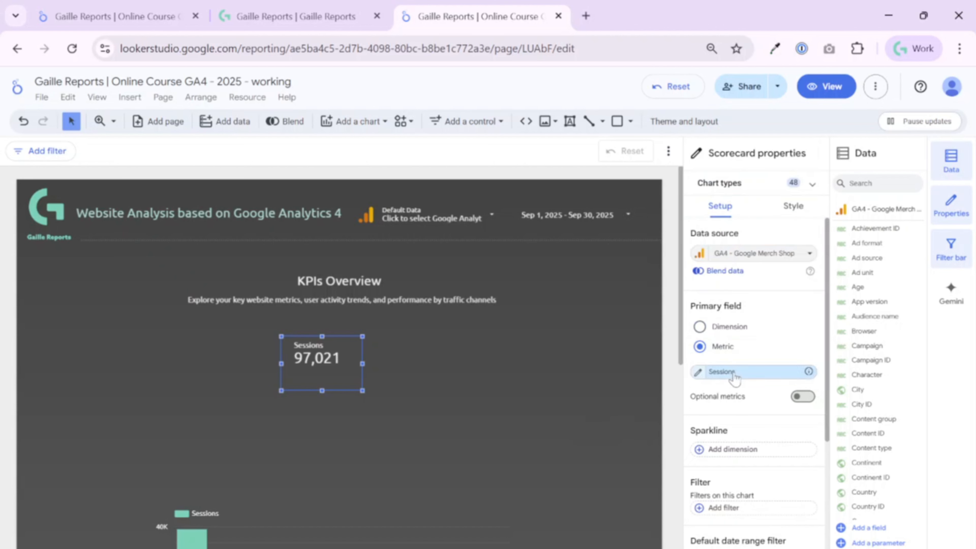
Step: Search the data source fields for "session" and review the matching metrics
left_click(876, 183)
type("s")
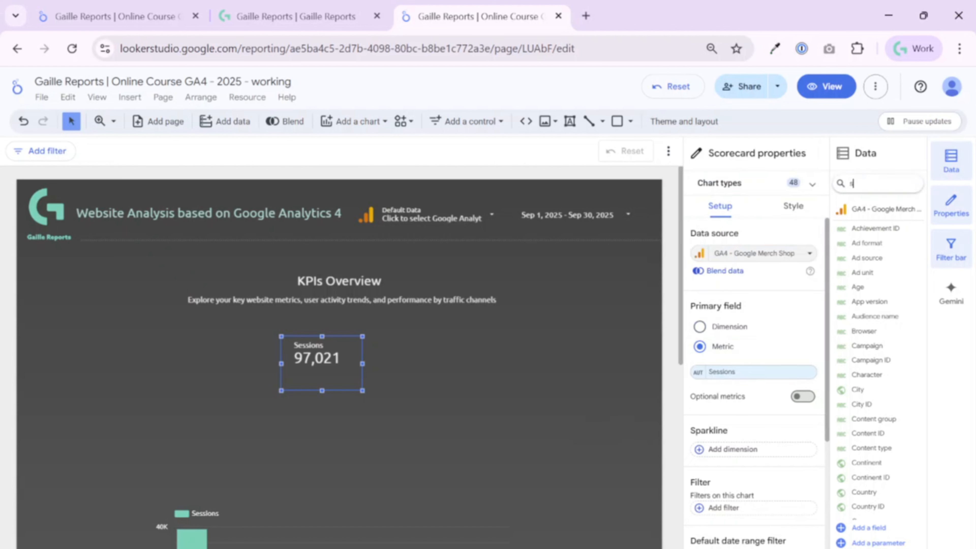
type("ession")
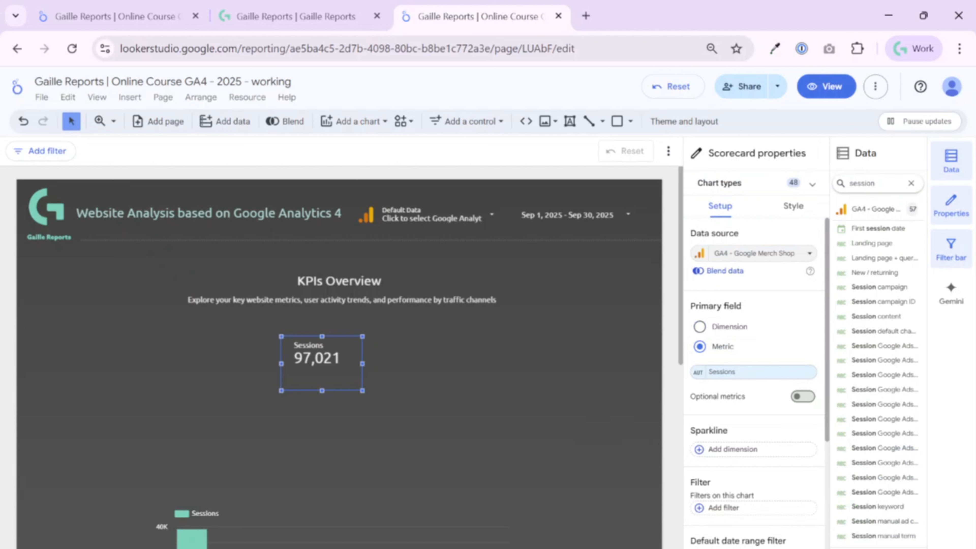
scroll(919, 304, "down", 5)
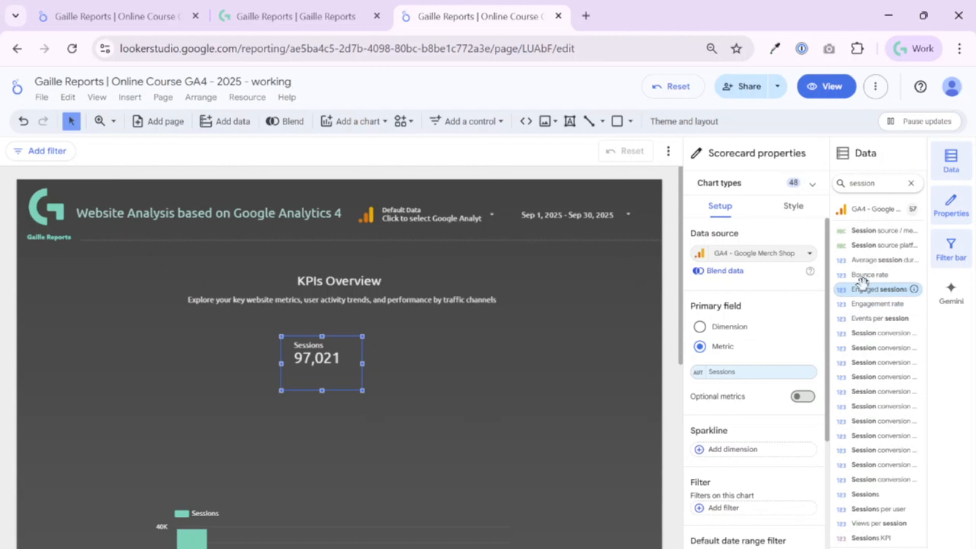
left_click(787, 351)
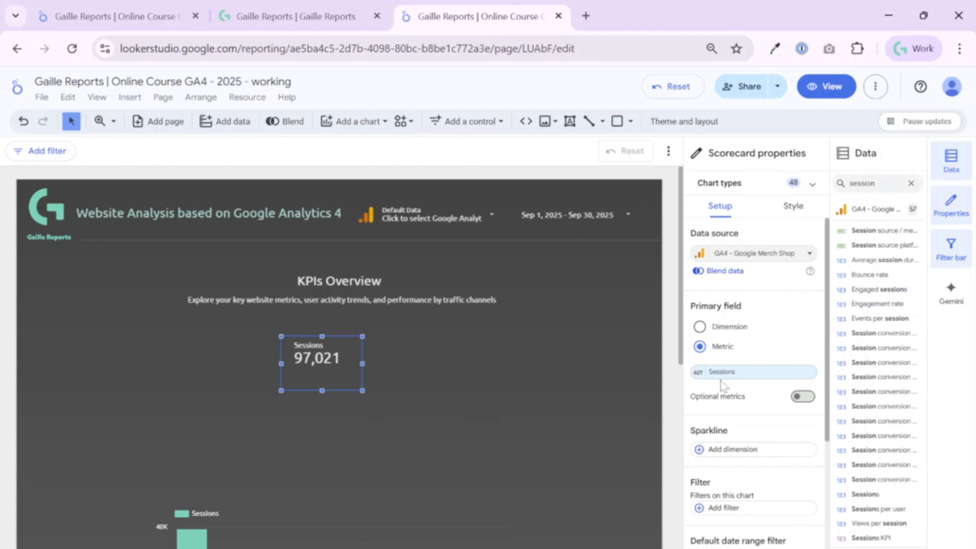
Step: Inspect the Sessions metric's display and calculation settings, and consult the scorecards in the finished report
left_click(698, 373)
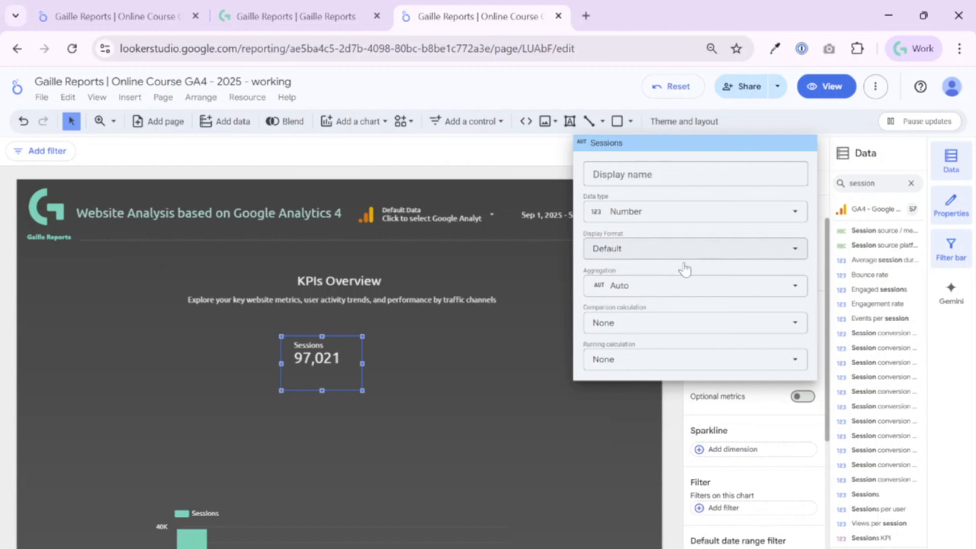
left_click(467, 404)
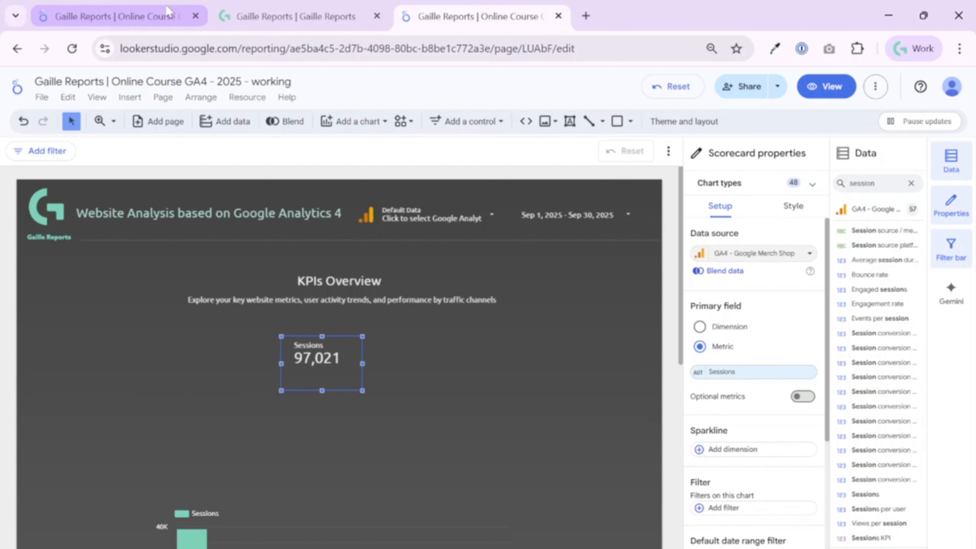
left_click(166, 20)
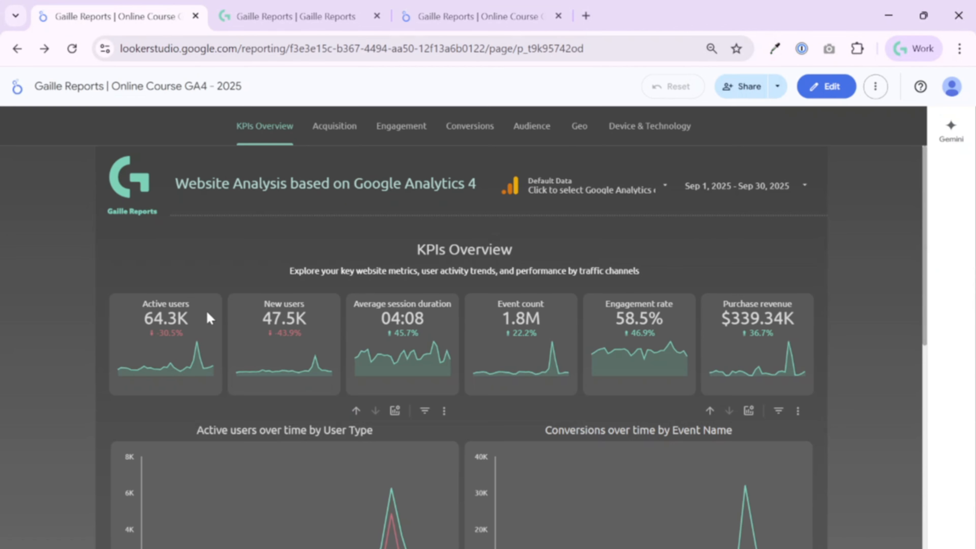
Step: Return to the working copy of the report and set the scorecard's primary metric to Active users
left_click(473, 16)
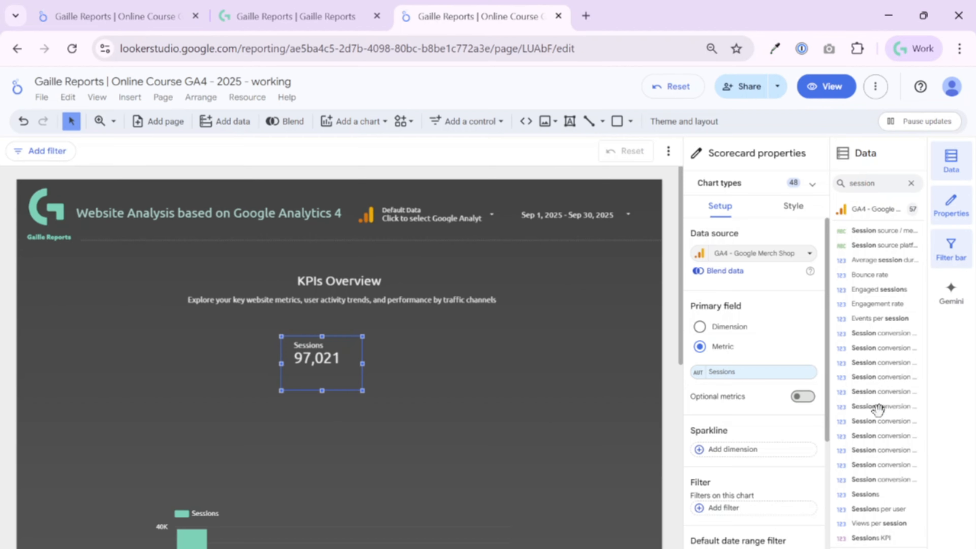
left_click(758, 371)
type("active")
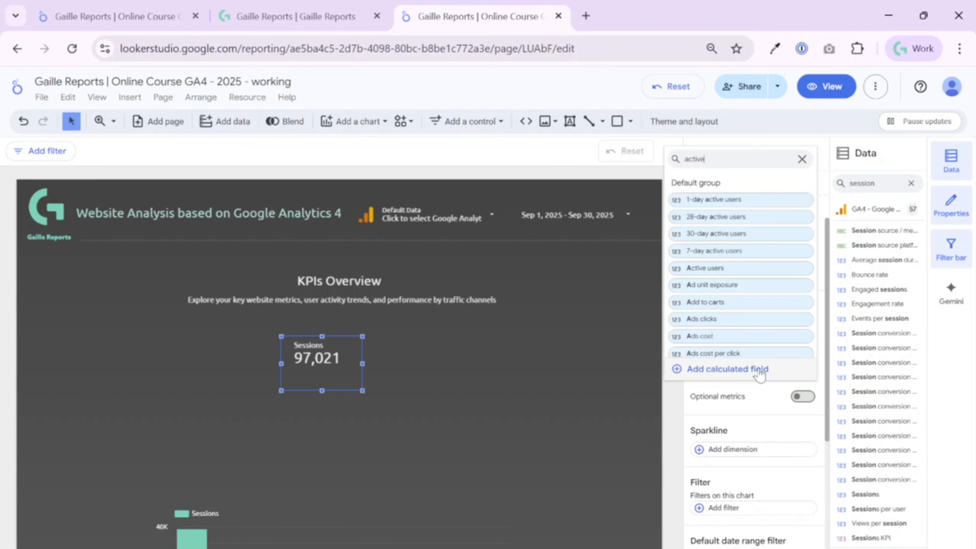
left_click(724, 271)
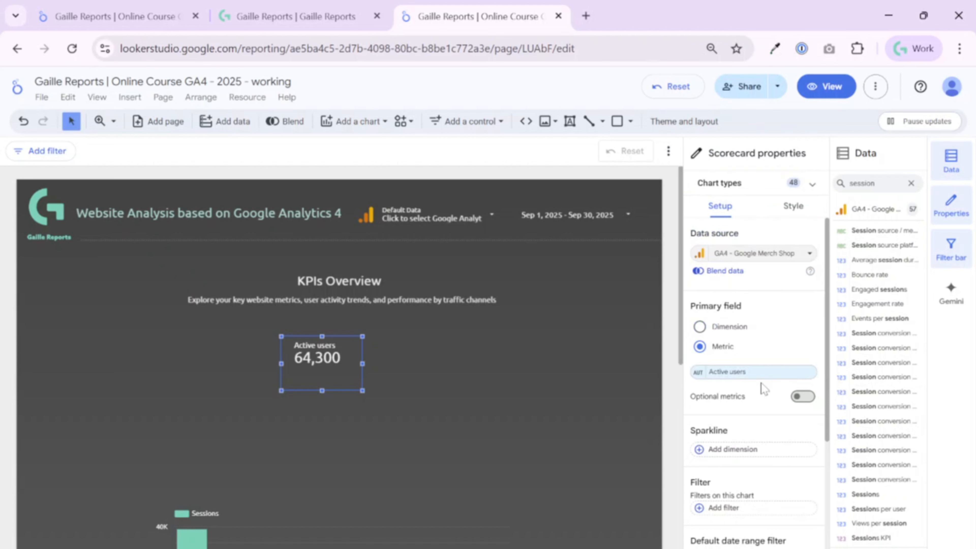
Step: Browse the metrics available for the scorecard and inspect the new calculated field form without creating a field
left_click(762, 372)
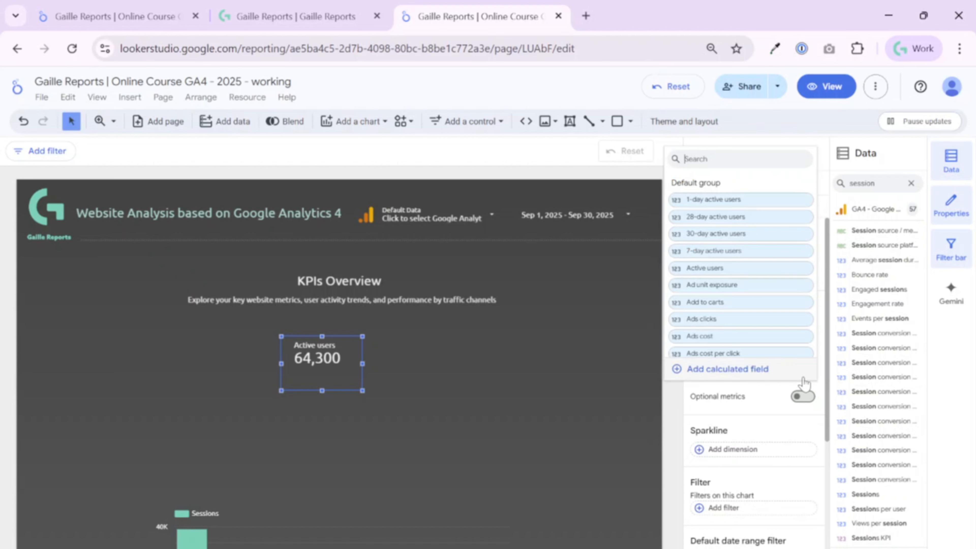
scroll(712, 240, "down", 8)
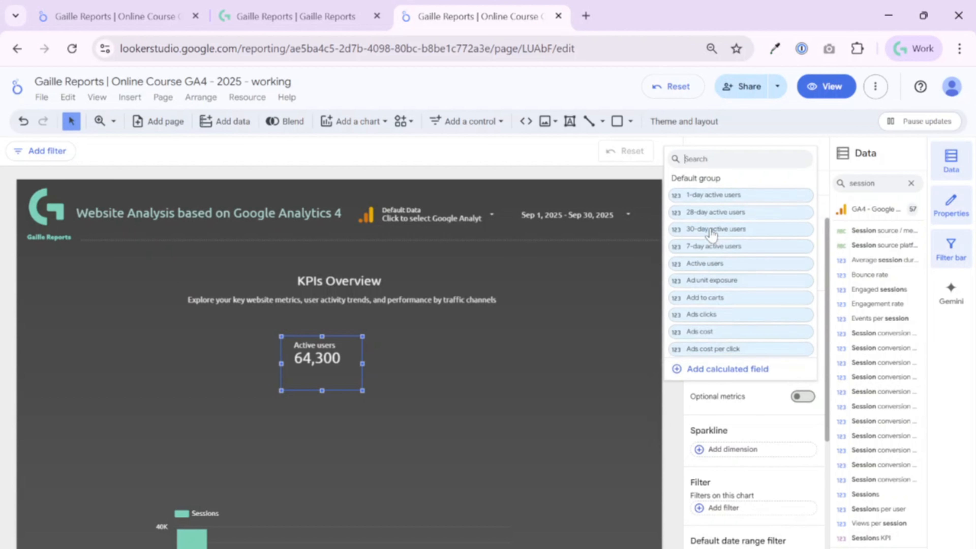
scroll(711, 241, "up", 10)
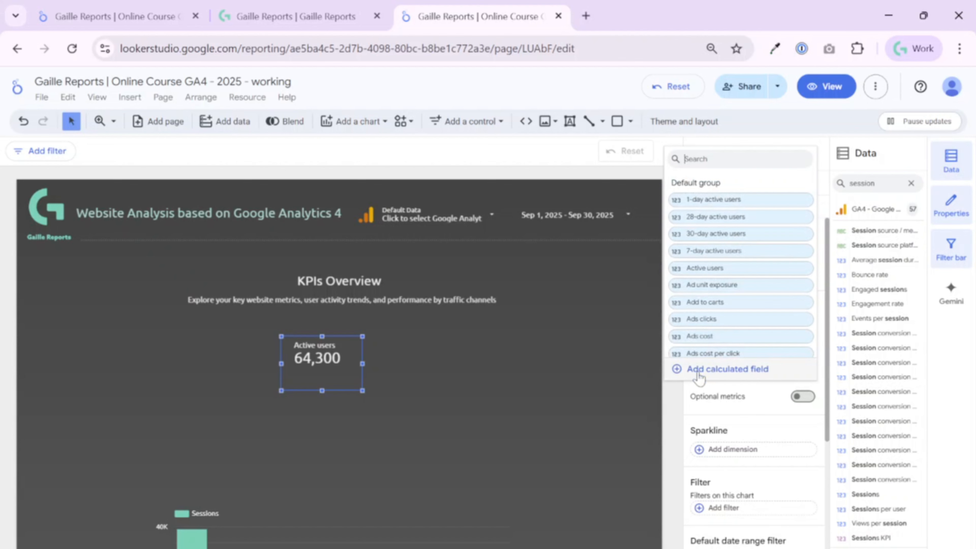
left_click(697, 371)
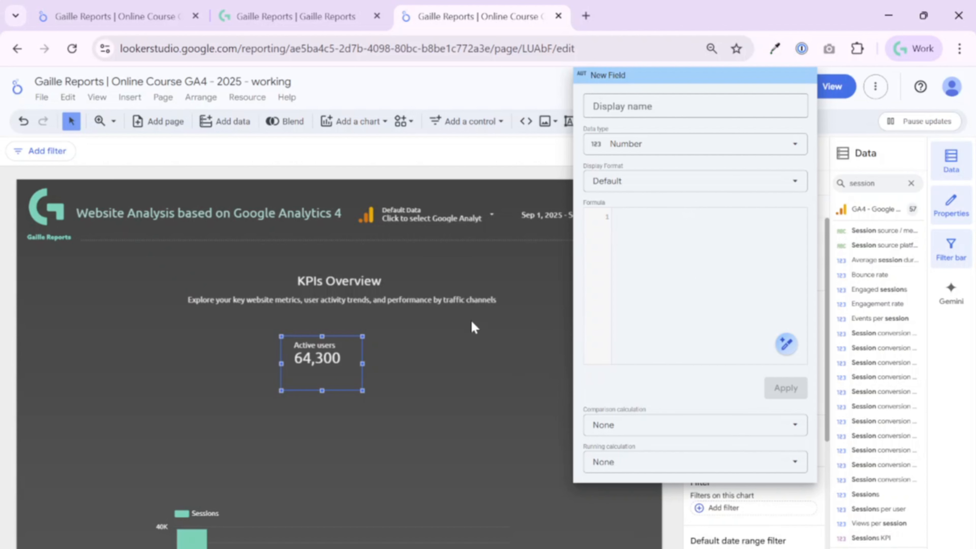
left_click(479, 362)
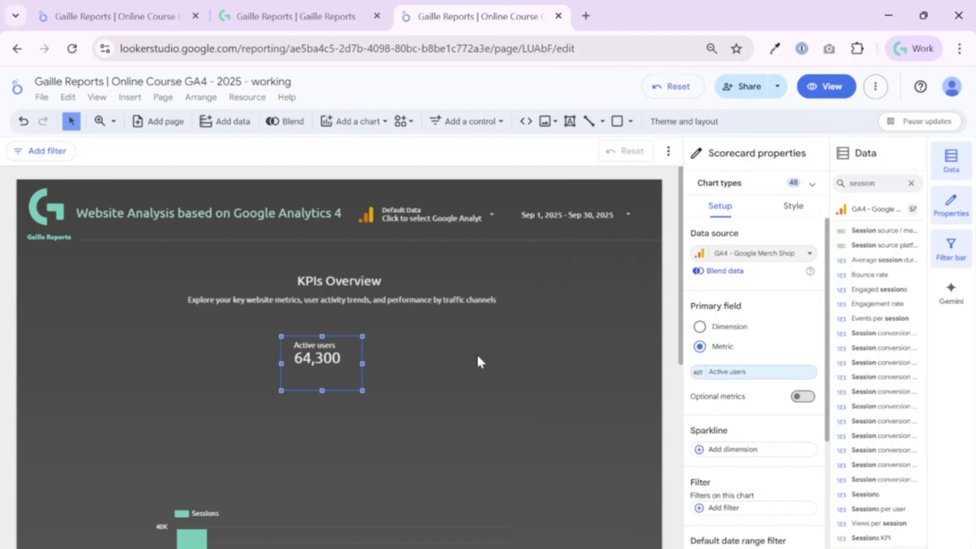
left_click(723, 373)
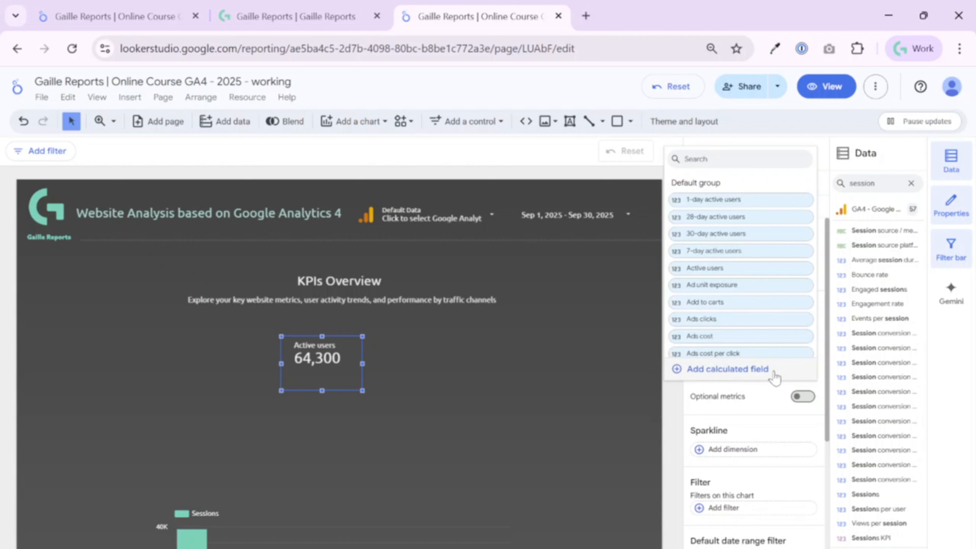
left_click(775, 413)
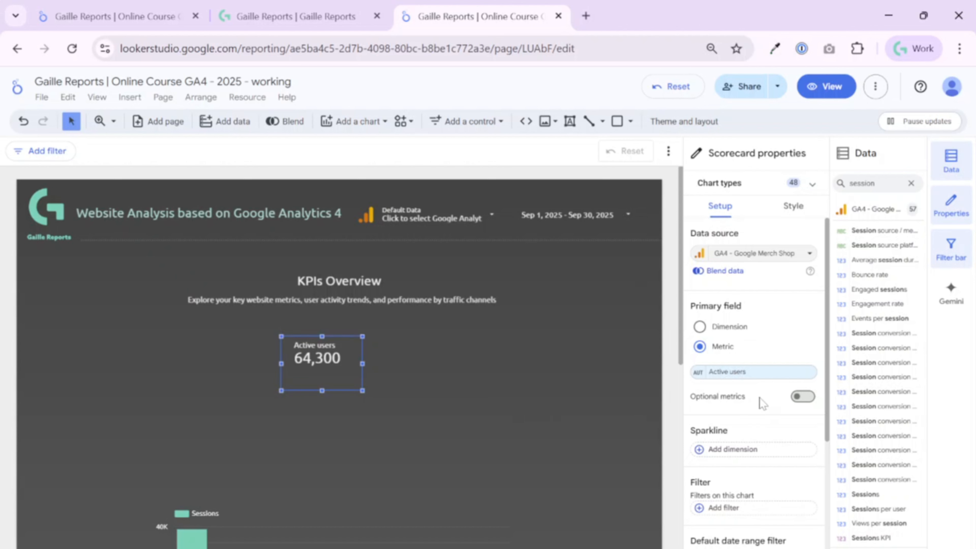
Step: Enable optional metrics on the scorecard and add 1-day active users and 28-day active users
left_click(796, 398)
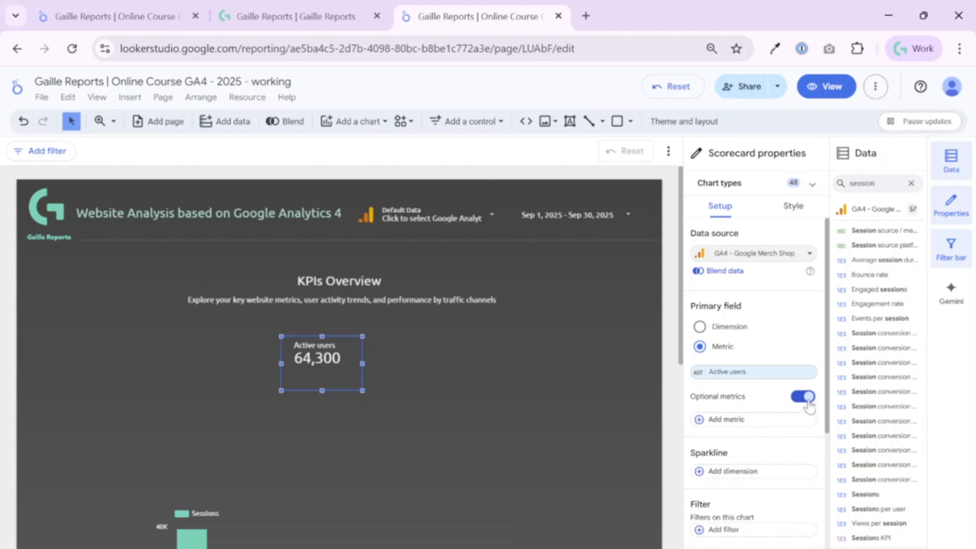
left_click(784, 422)
type("a")
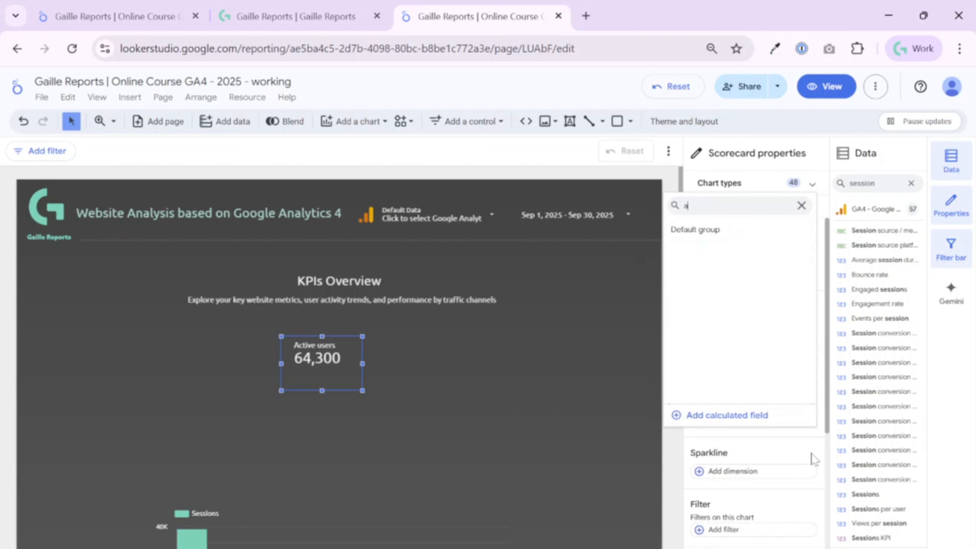
type("t")
type("ctiv")
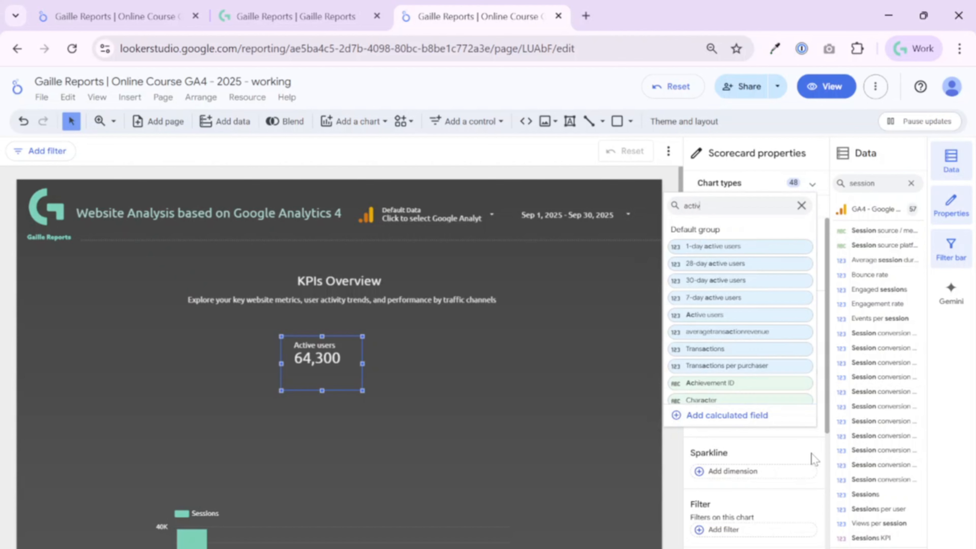
type("e")
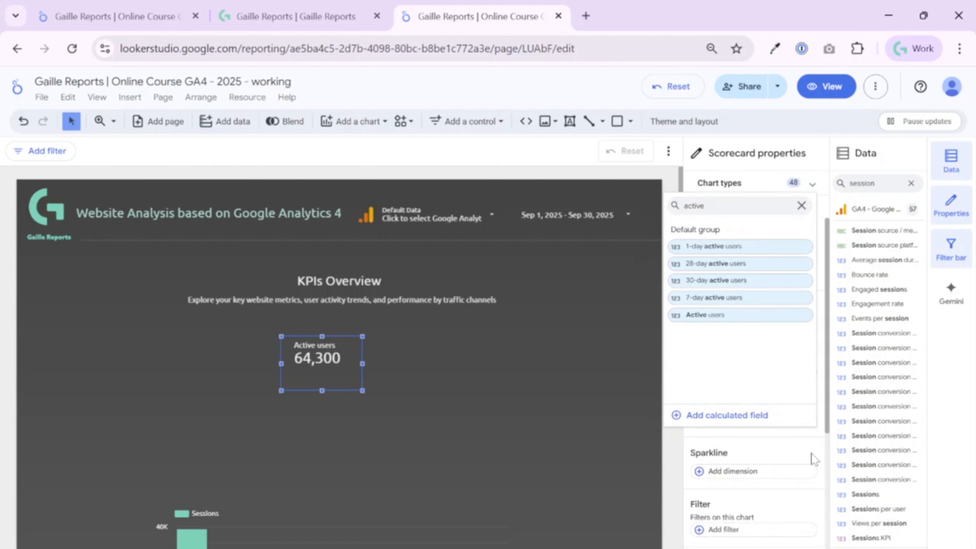
left_click(717, 246)
left_click(744, 438)
type("active")
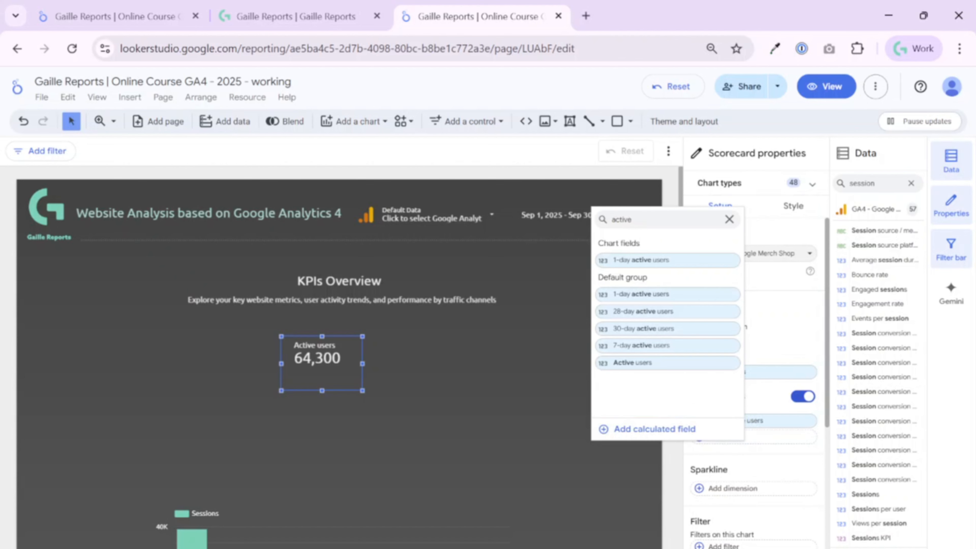
left_click(654, 311)
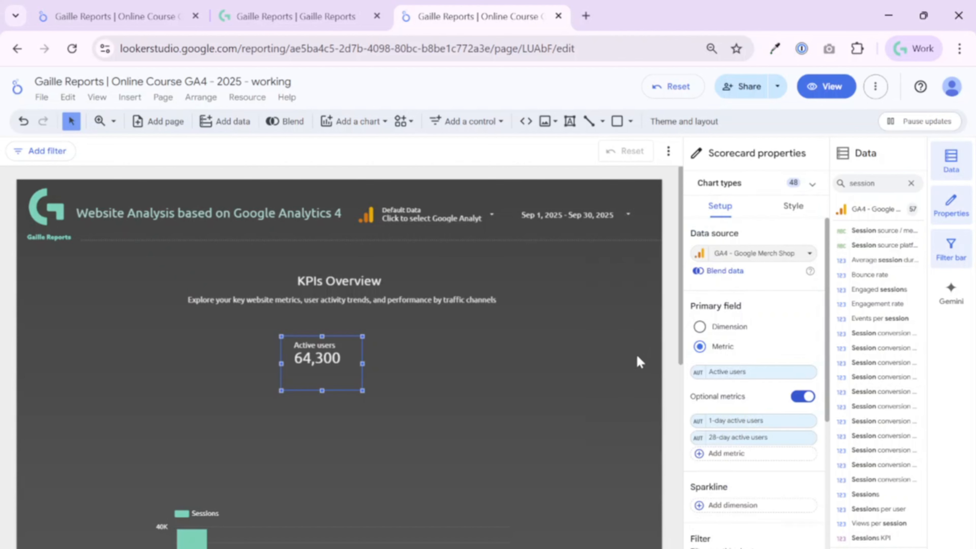
Step: Preview the report in view mode and inspect the scorecard's optional metrics and applied filters
left_click(837, 93)
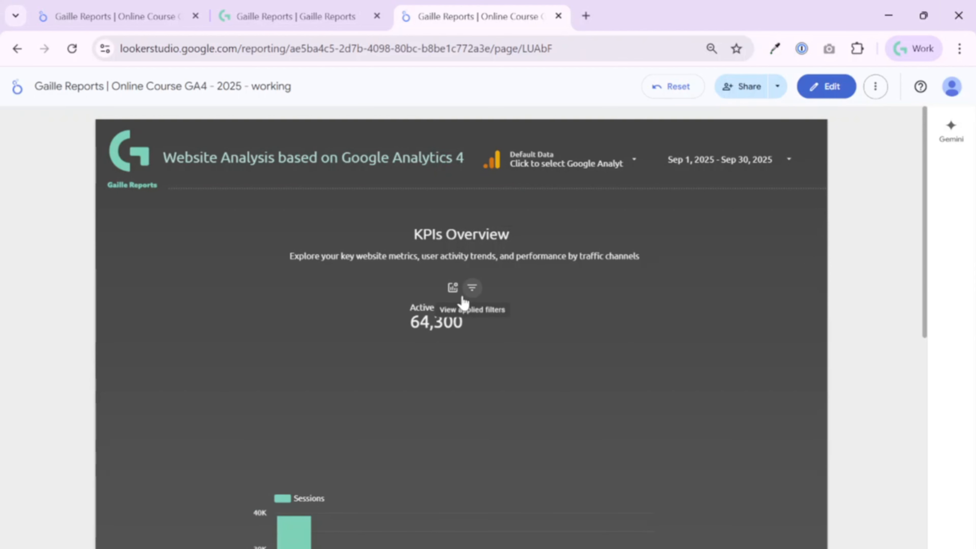
left_click(452, 293)
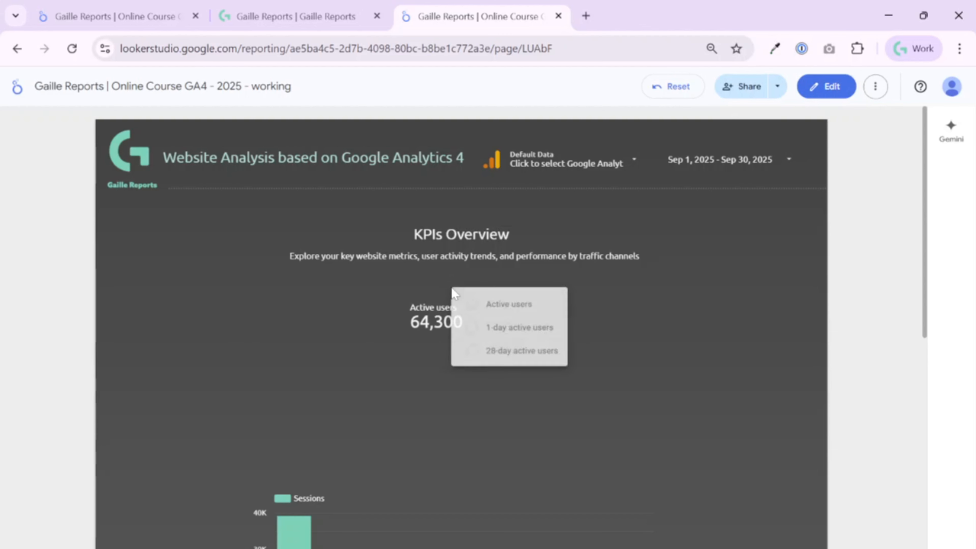
left_click(598, 295)
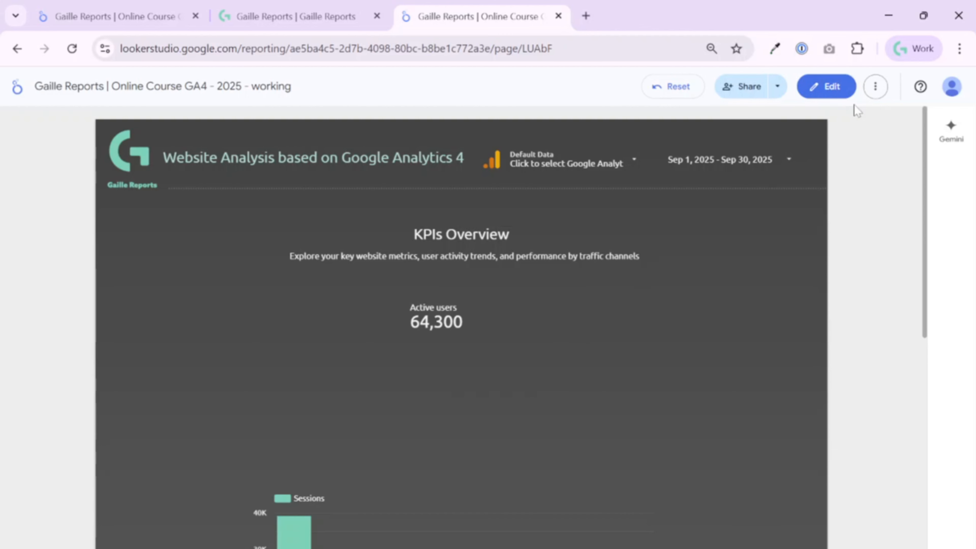
left_click(453, 288)
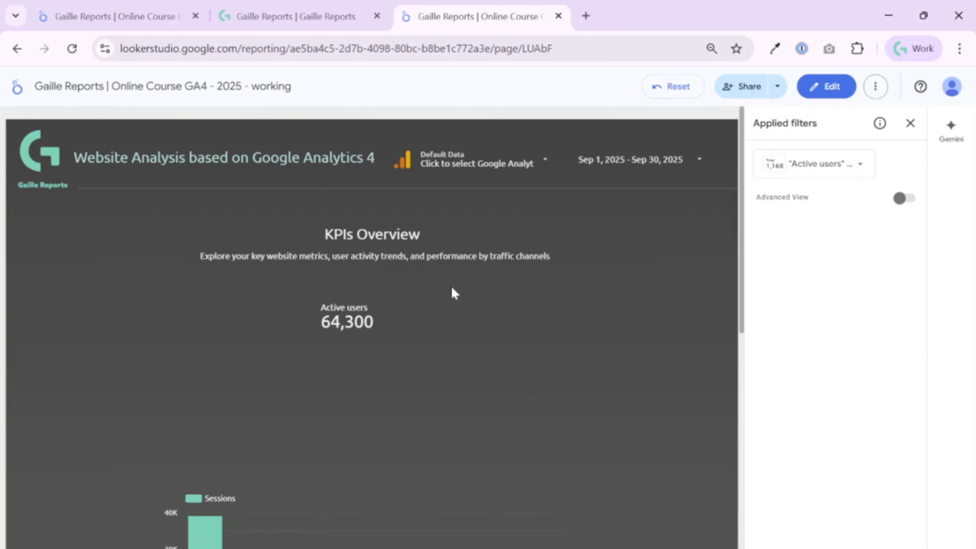
Step: Switch the previewed scorecard to 1-day active users, to 28-day active users, and back to Active users
left_click(367, 291)
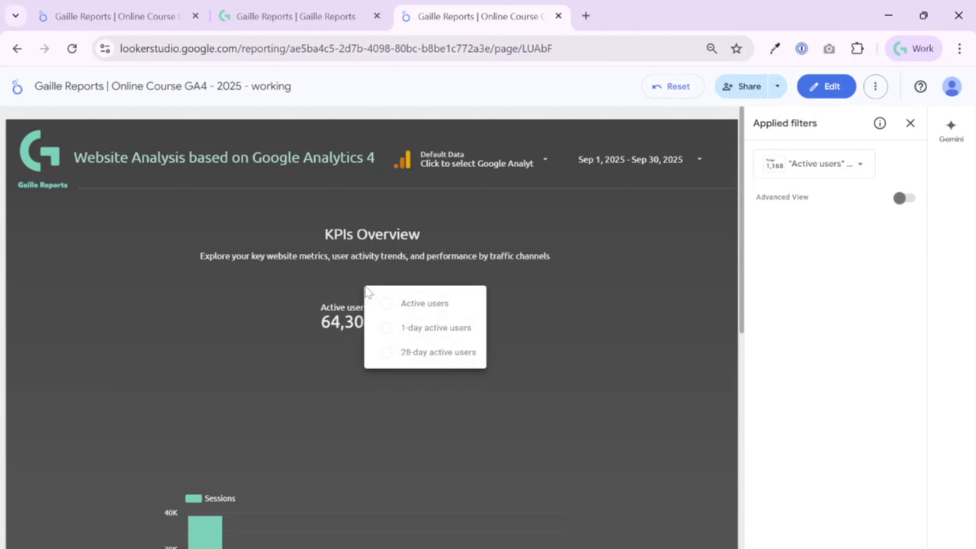
left_click(435, 328)
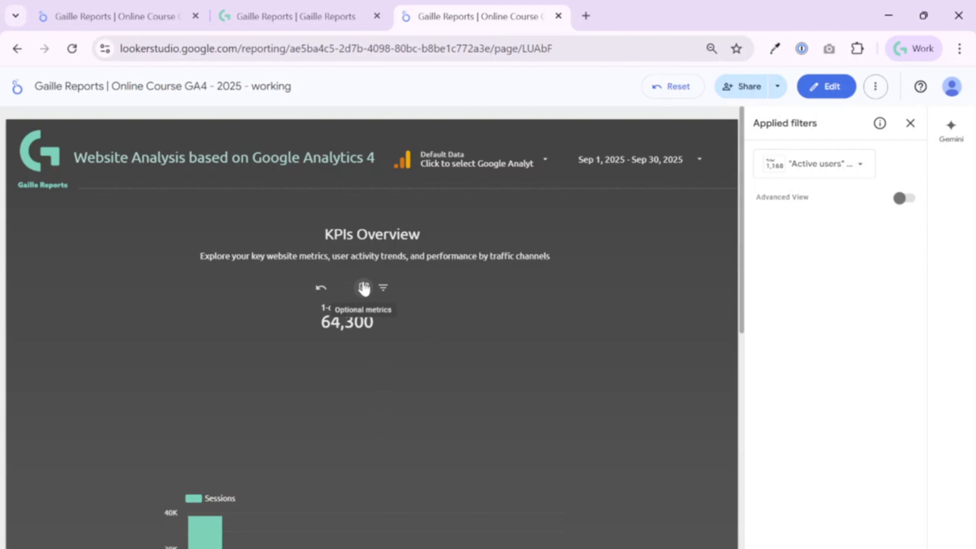
left_click(364, 288)
left_click(386, 347)
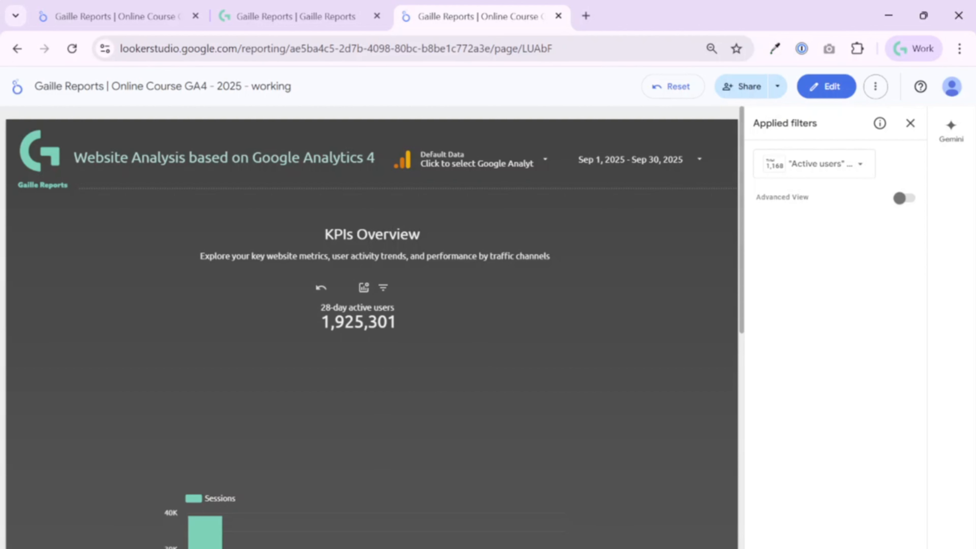
left_click(364, 289)
left_click(386, 309)
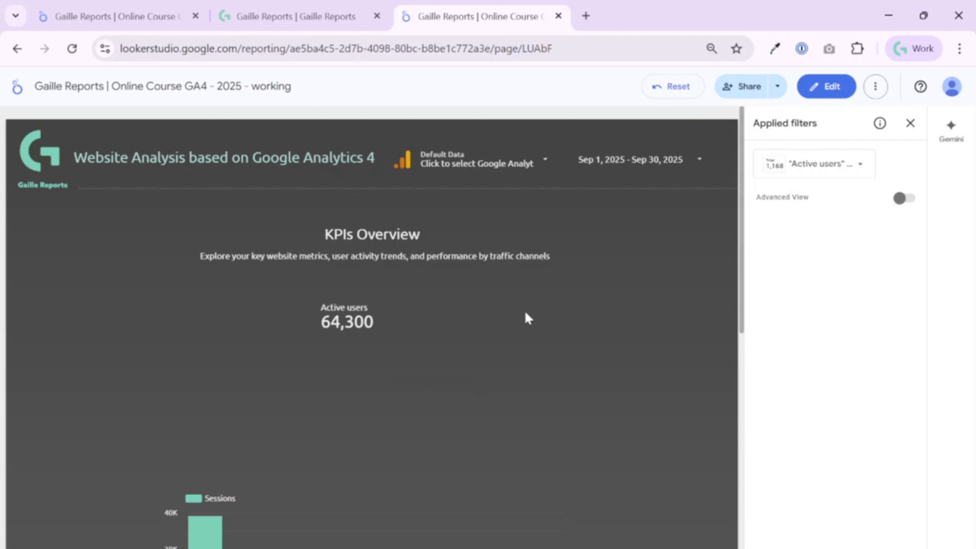
Step: Close the applied filters and review the previewed scorecard's optional metrics once more
left_click(910, 123)
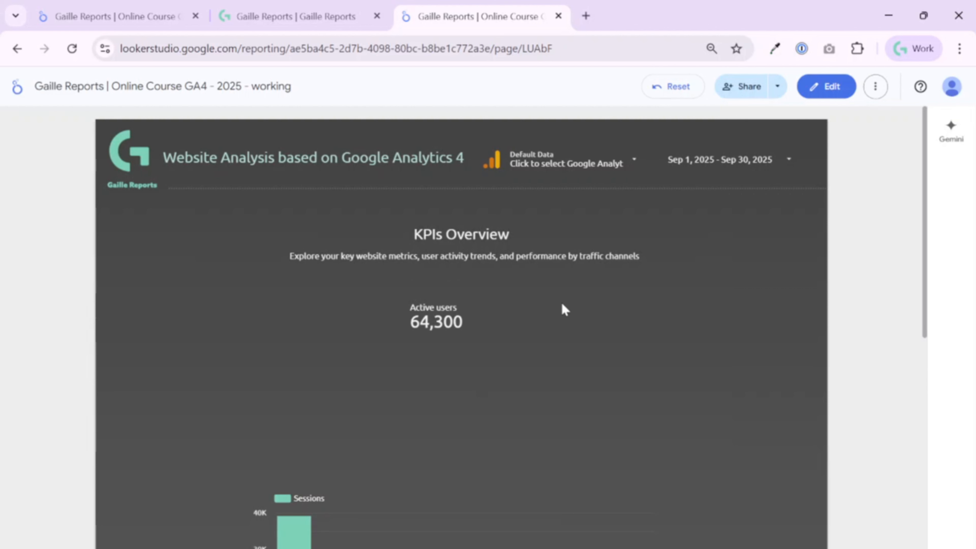
mouse_move(424, 308)
left_click(452, 289)
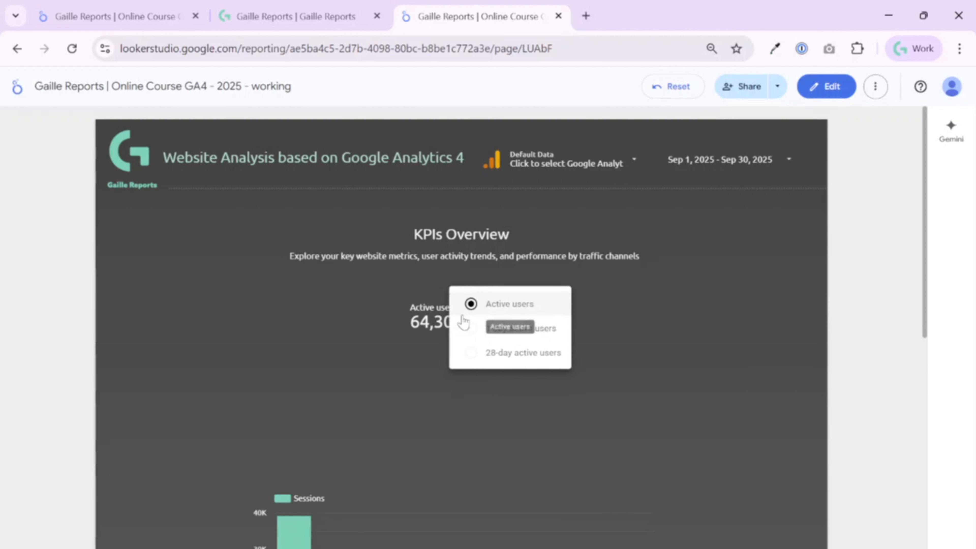
Step: Return to editing the report and turn off optional metrics for the Active users scorecard
left_click(841, 87)
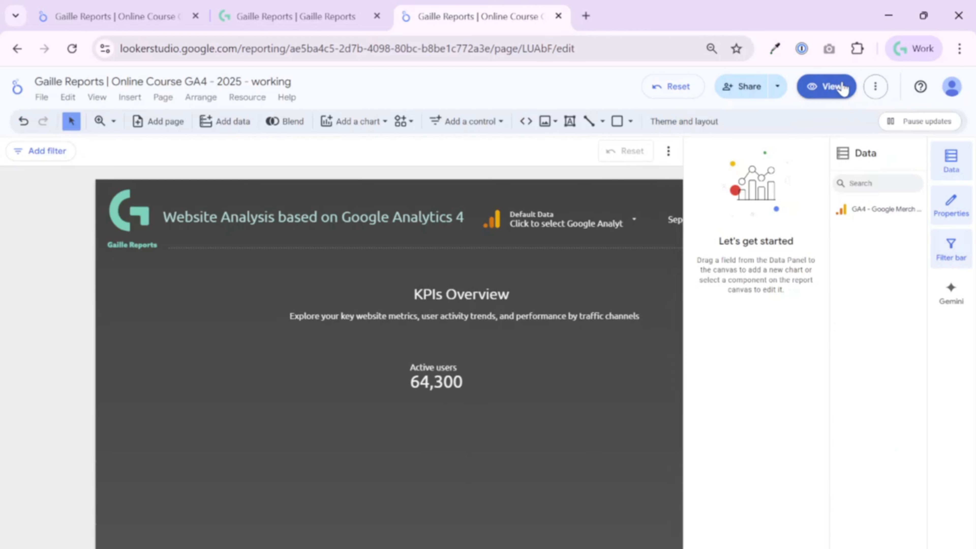
left_click(347, 343)
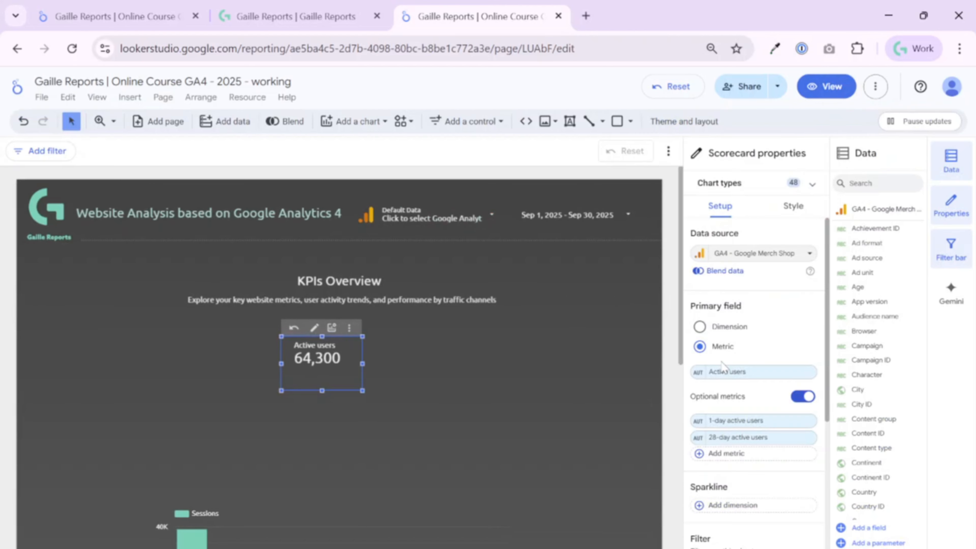
left_click(800, 399)
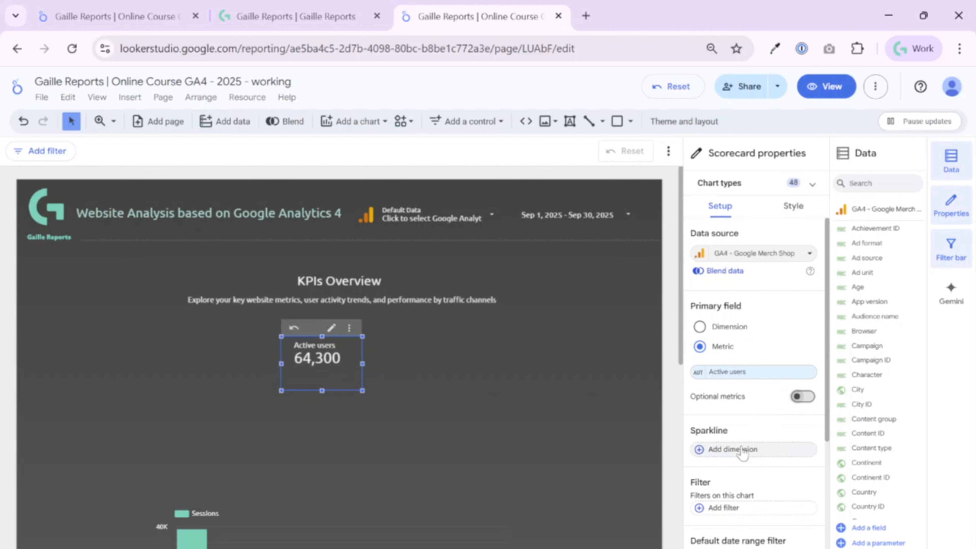
Step: Consult the sparklines in the finished report and add Date as the Active users scorecard's sparkline dimension
left_click(81, 16)
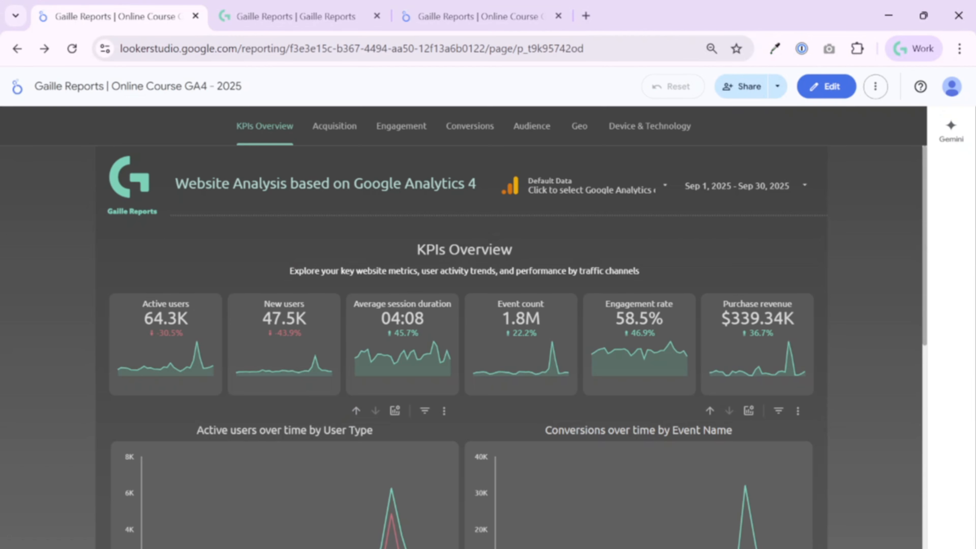
left_click(477, 16)
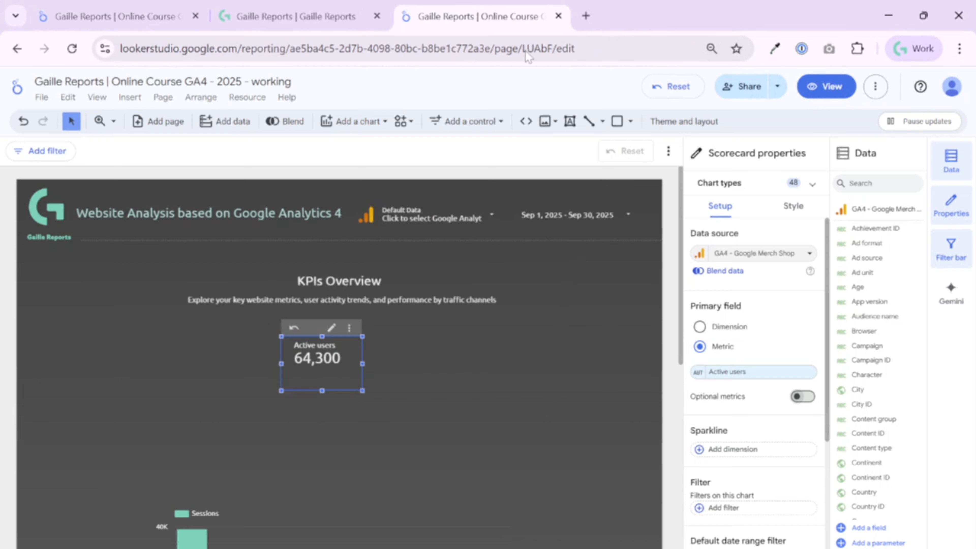
left_click(775, 453)
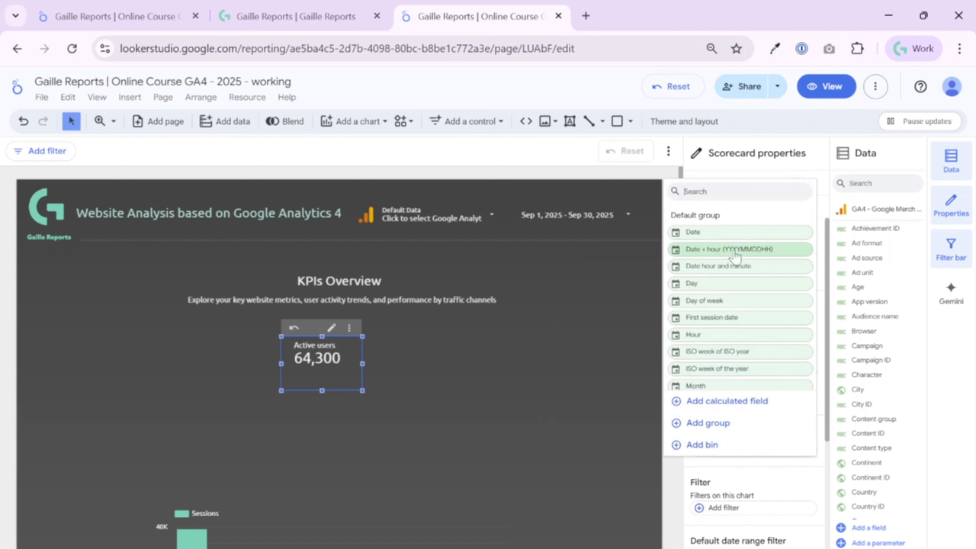
left_click(693, 234)
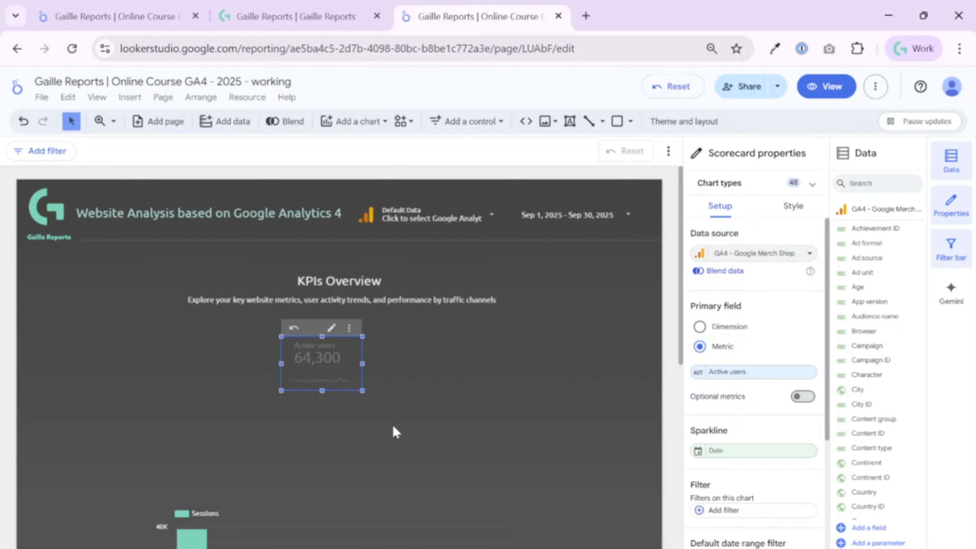
Step: Review the date and time dimensions available for the Active users scorecard's sparkline, keeping Date
left_click(741, 454)
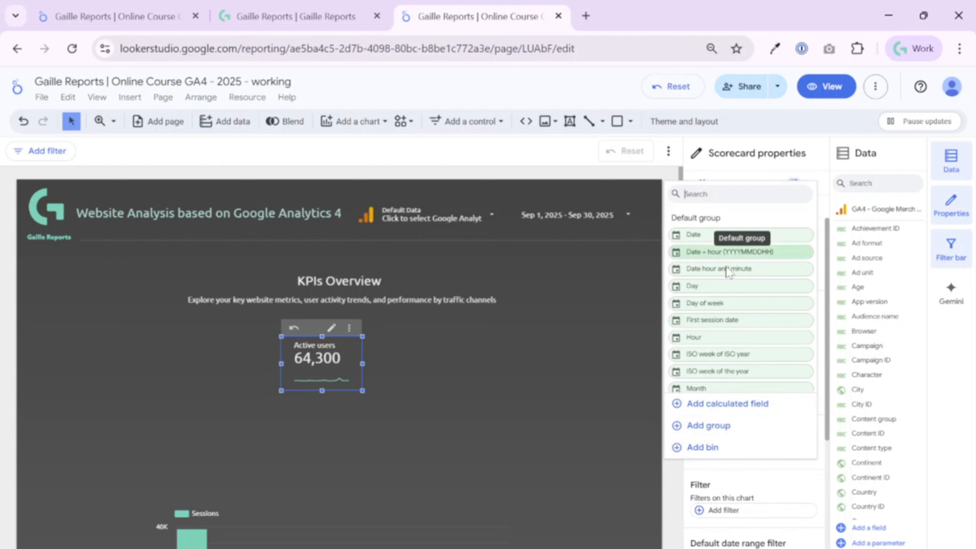
scroll(730, 346, "down", 2)
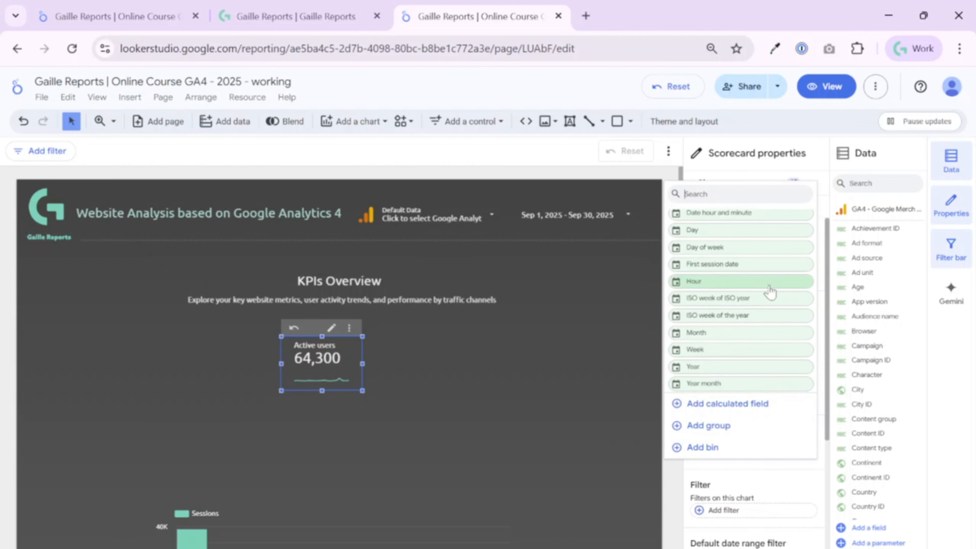
scroll(771, 287, "up", 1)
scroll(772, 291, "up", 3)
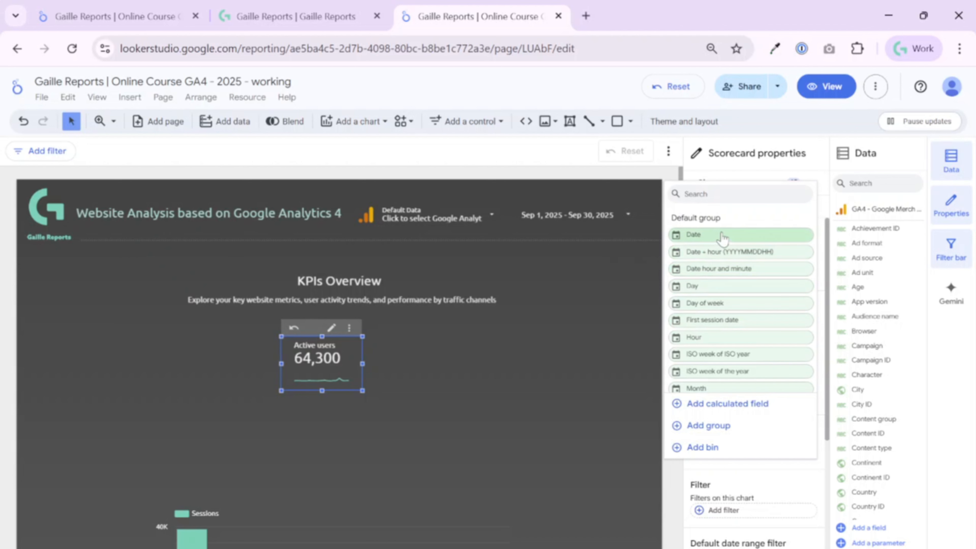
left_click(455, 377)
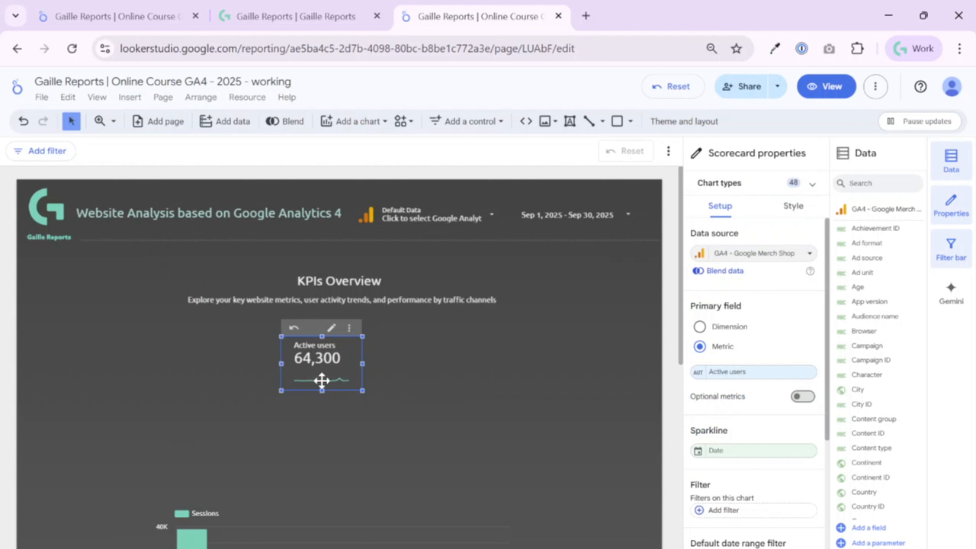
Step: Enlarge the Active users scorecard by extending its lower edge downward and its left edge outward
left_click_drag(323, 390, 322, 413)
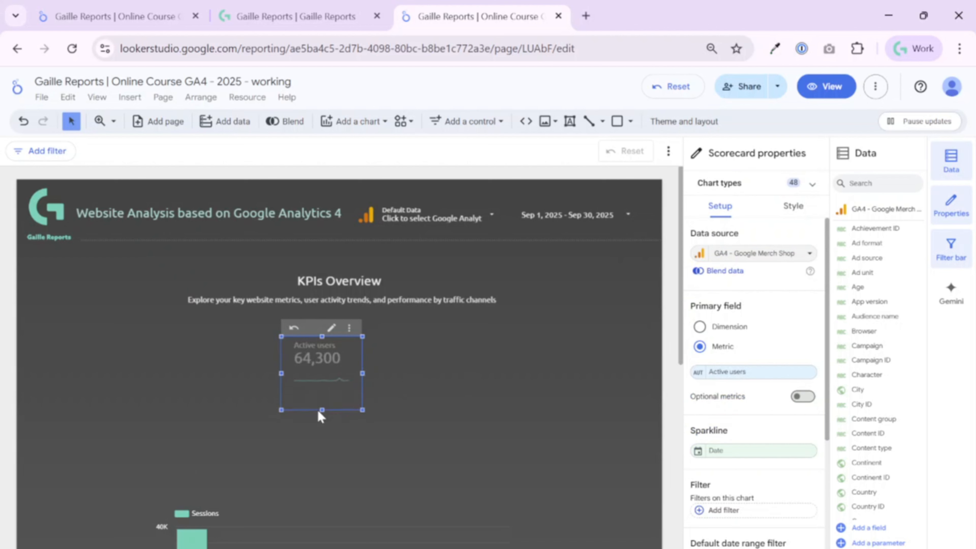
left_click_drag(279, 373, 249, 374)
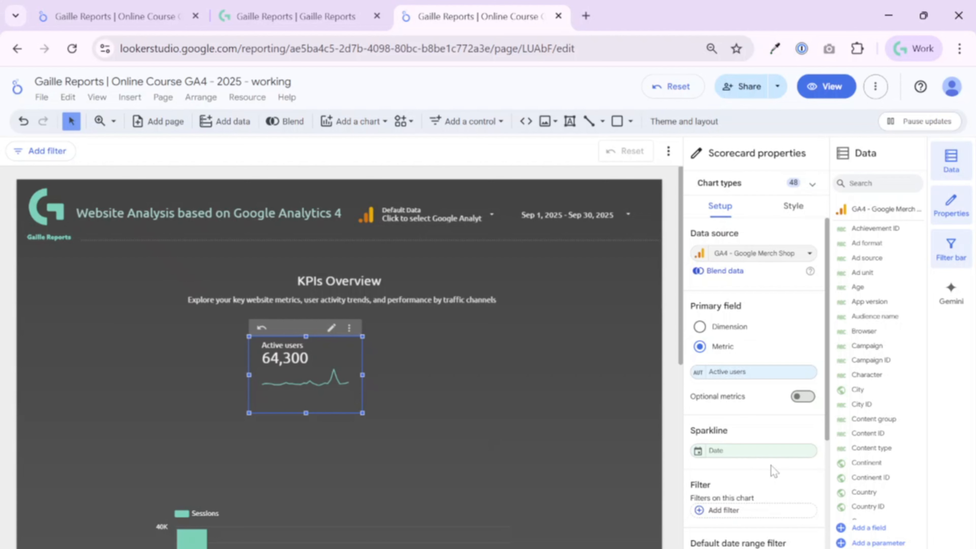
scroll(771, 466, "down", 2)
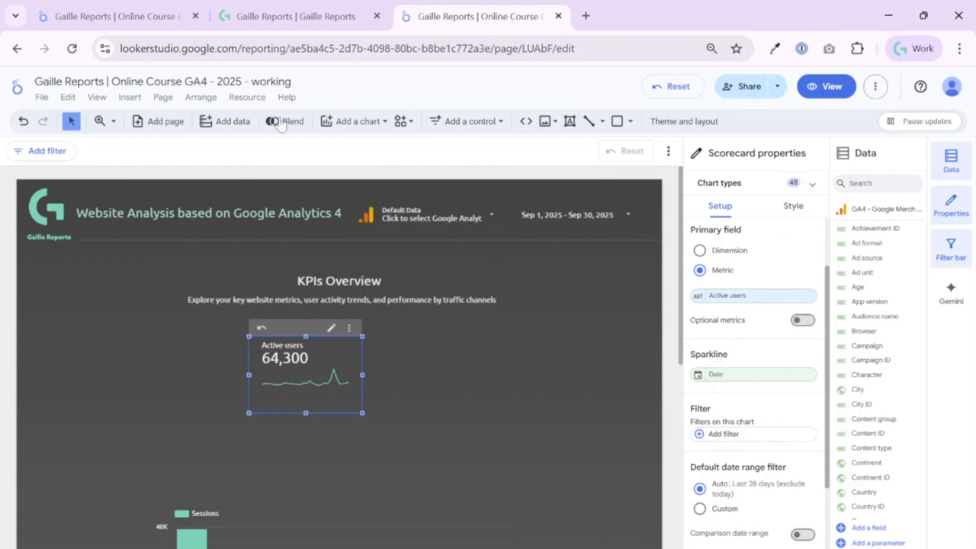
Step: Start a new filter in the report's filter resources and name it Test
left_click(247, 96)
left_click(268, 179)
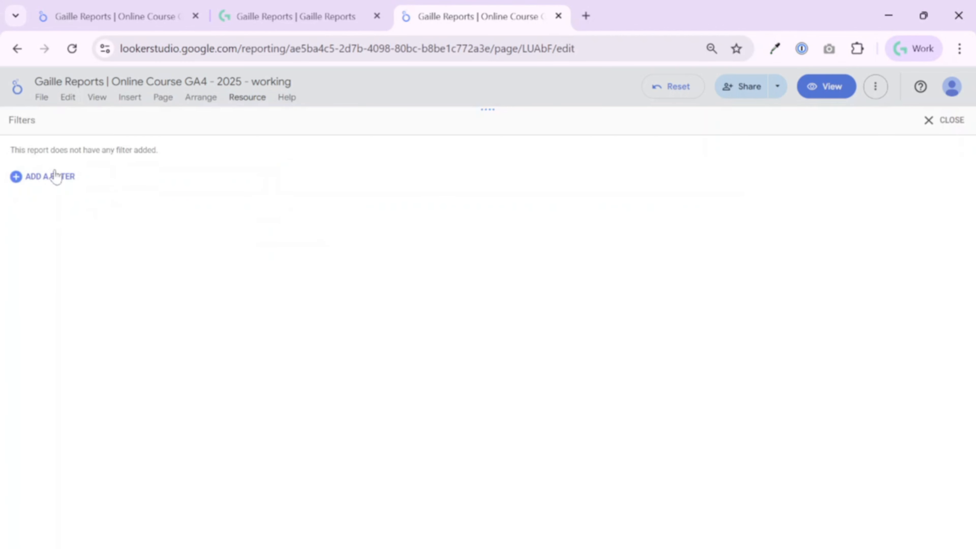
left_click(50, 177)
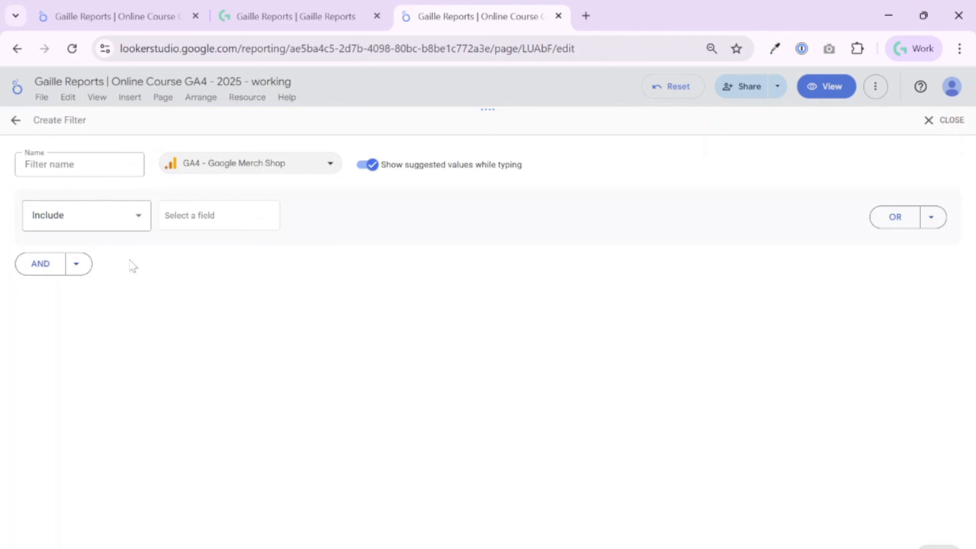
left_click(79, 165)
type("Test")
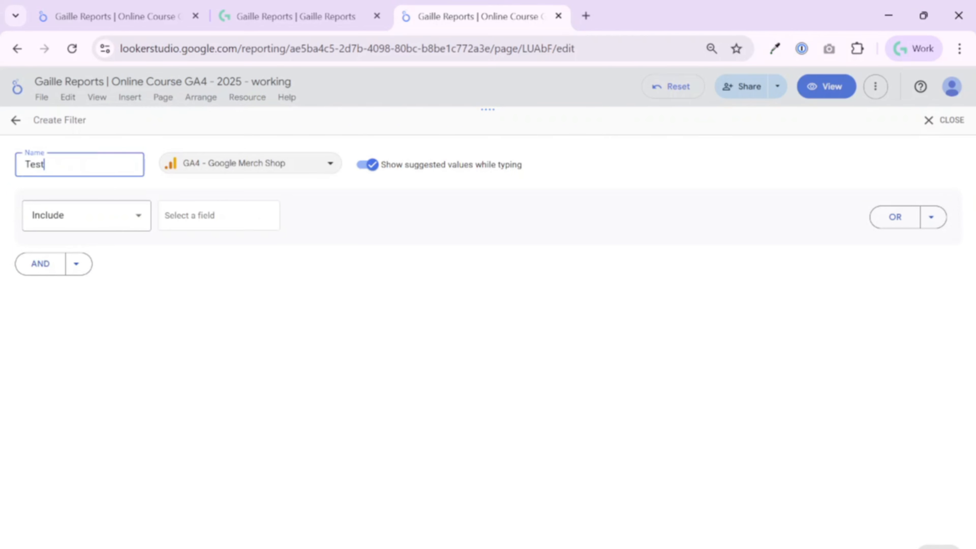
Step: Define the Test filter to include Session source / medium containing "google" and save it
left_click(133, 223)
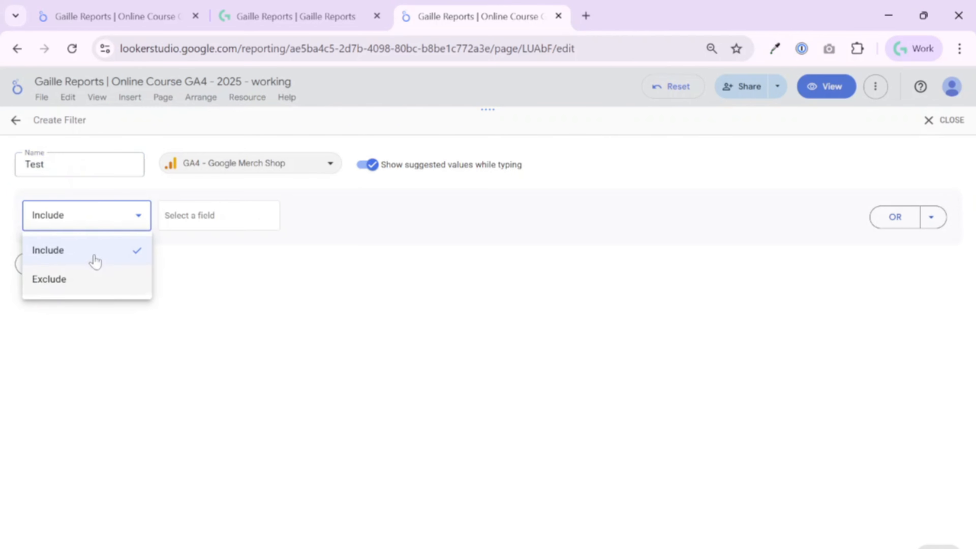
left_click(188, 217)
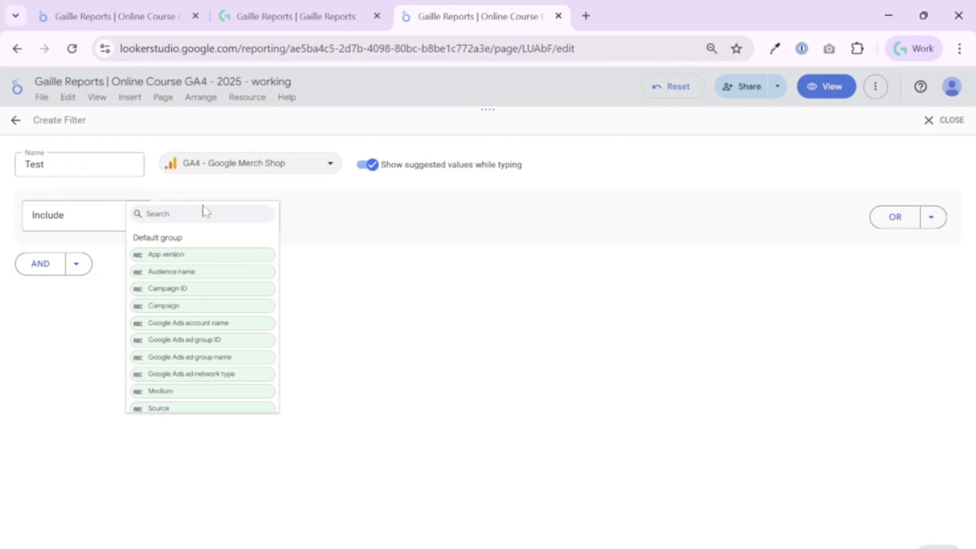
type("session so")
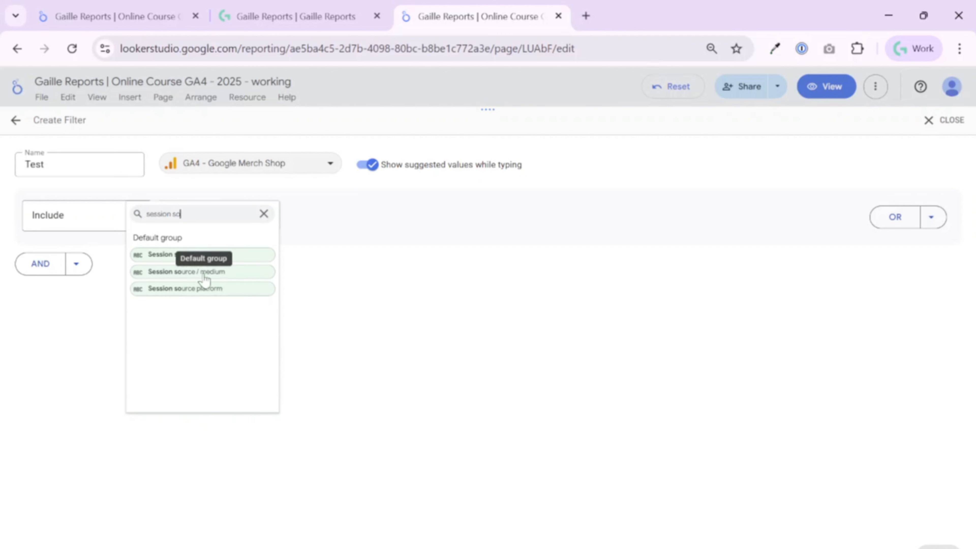
left_click(205, 273)
left_click(386, 220)
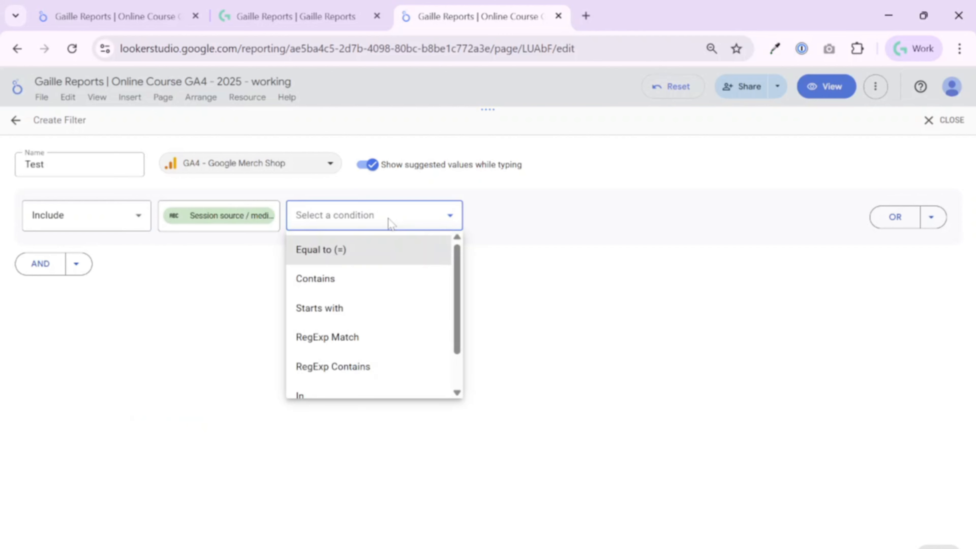
left_click(368, 283)
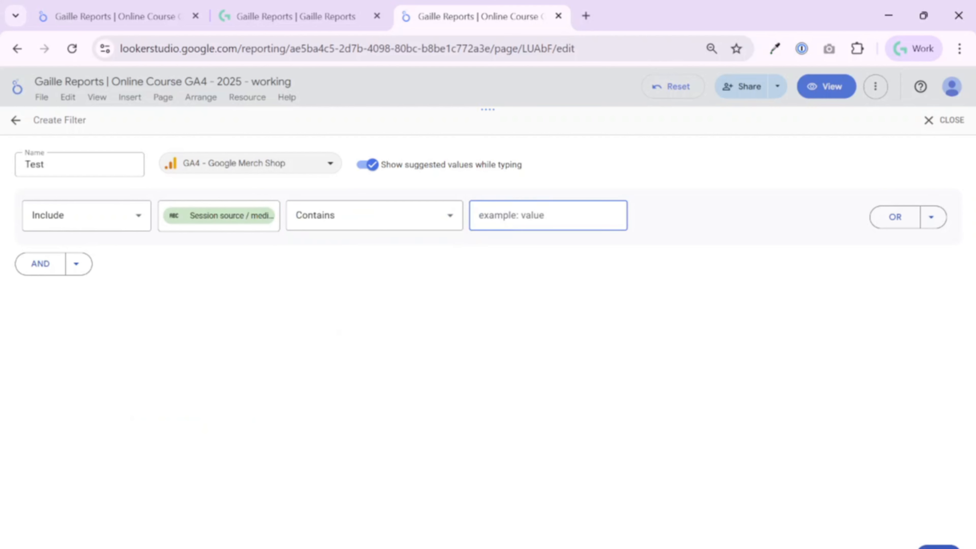
type("googe")
left_click(888, 547)
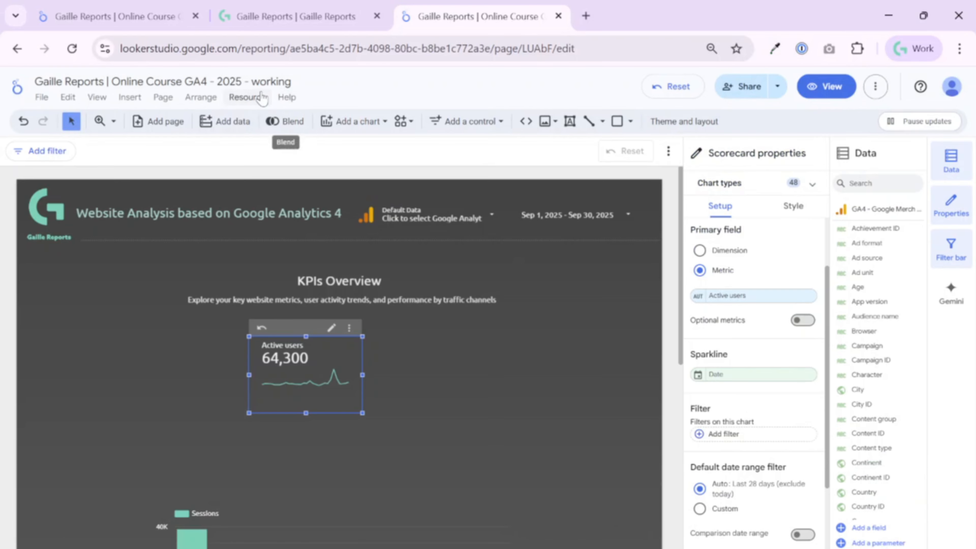
Step: Check the Test filter's entry in the report's filter resources and close the list
left_click(247, 96)
left_click(287, 180)
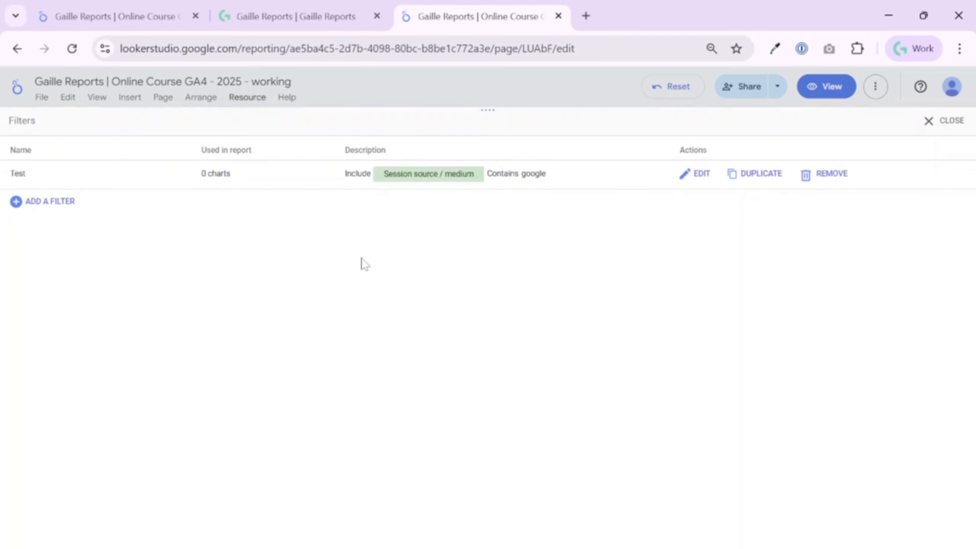
left_click(930, 121)
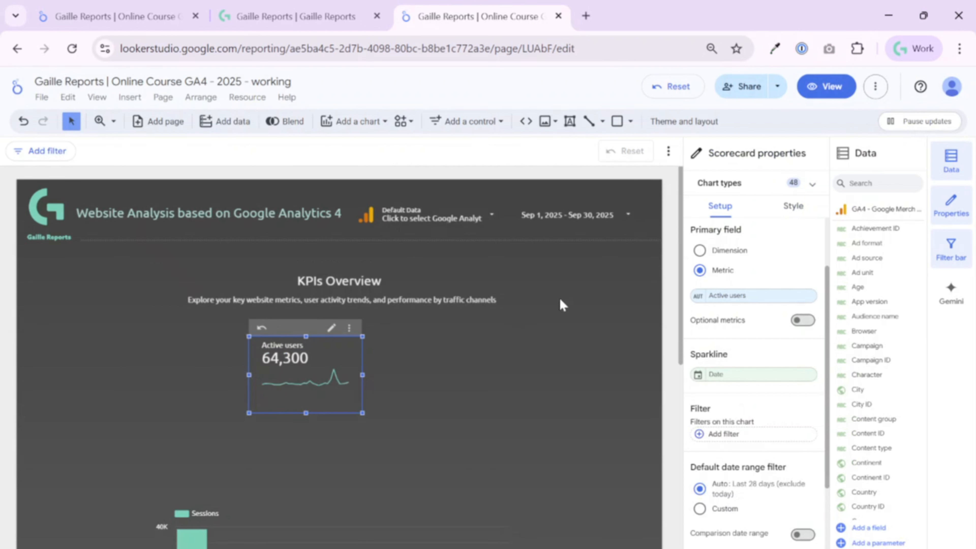
Step: Set the report-level data source to GA4 - Google Merch Shop in the report settings
left_click(684, 121)
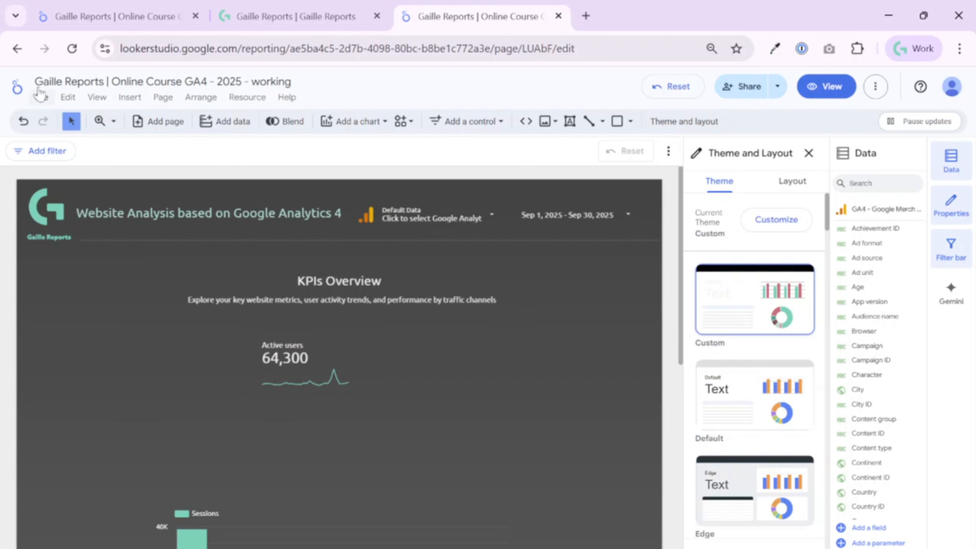
left_click(40, 95)
mouse_move(115, 267)
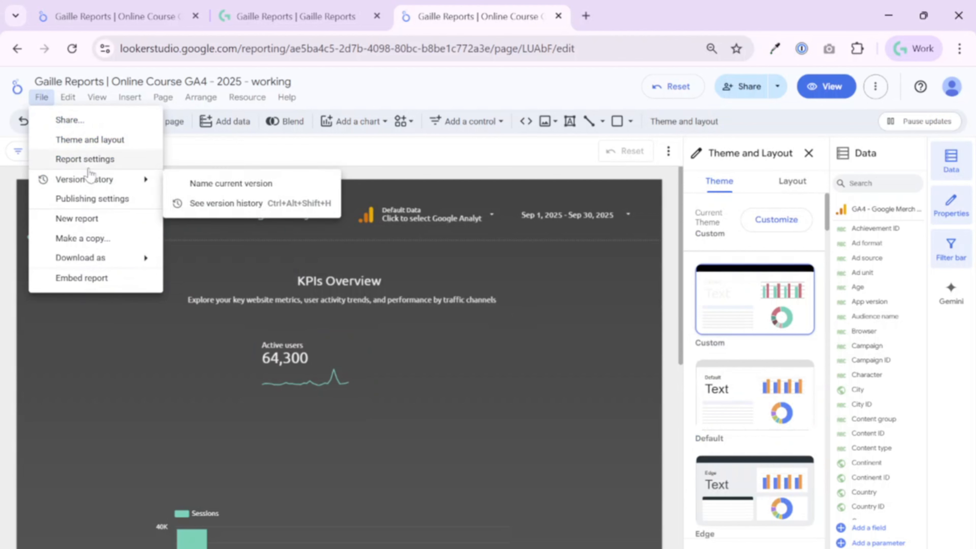
left_click(86, 161)
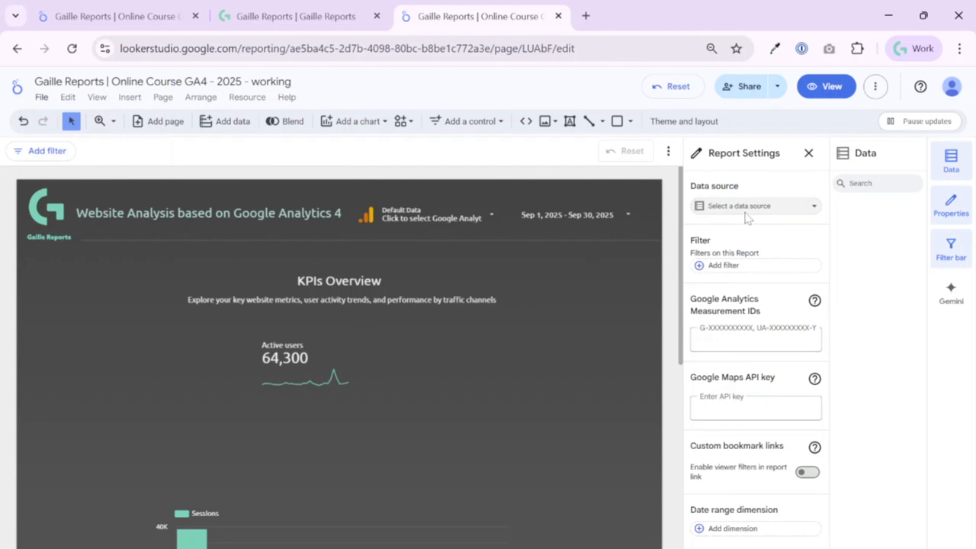
left_click(719, 207)
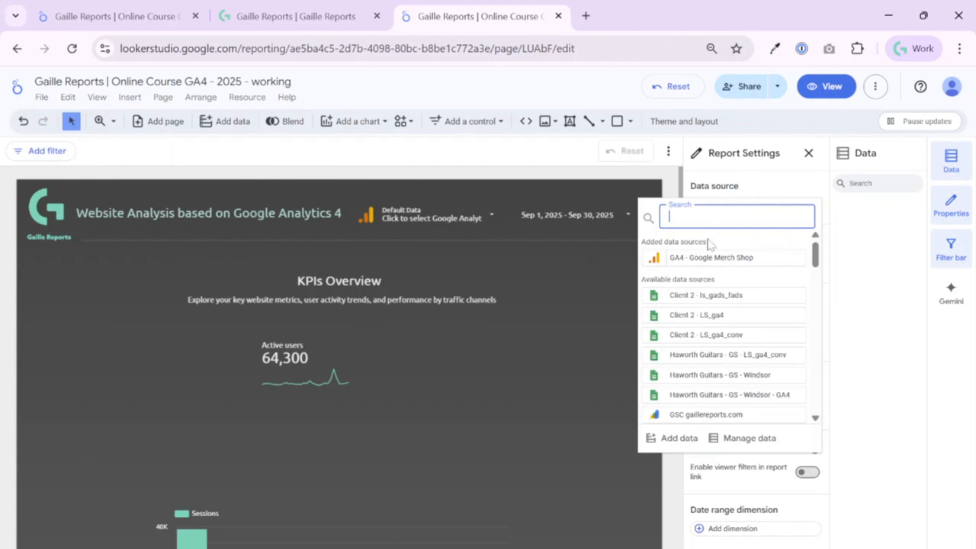
left_click(710, 257)
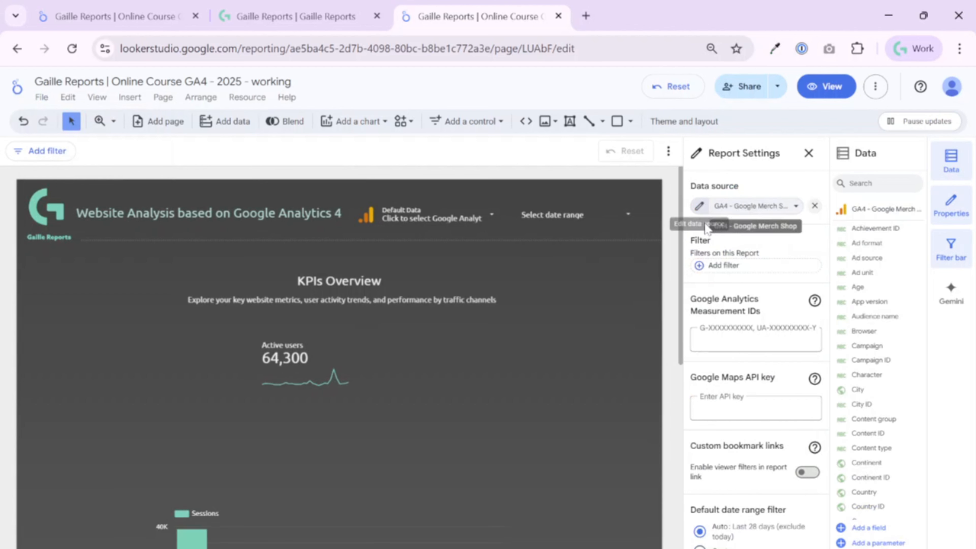
Step: Try the Test filter on the whole report and remove it again
left_click(732, 273)
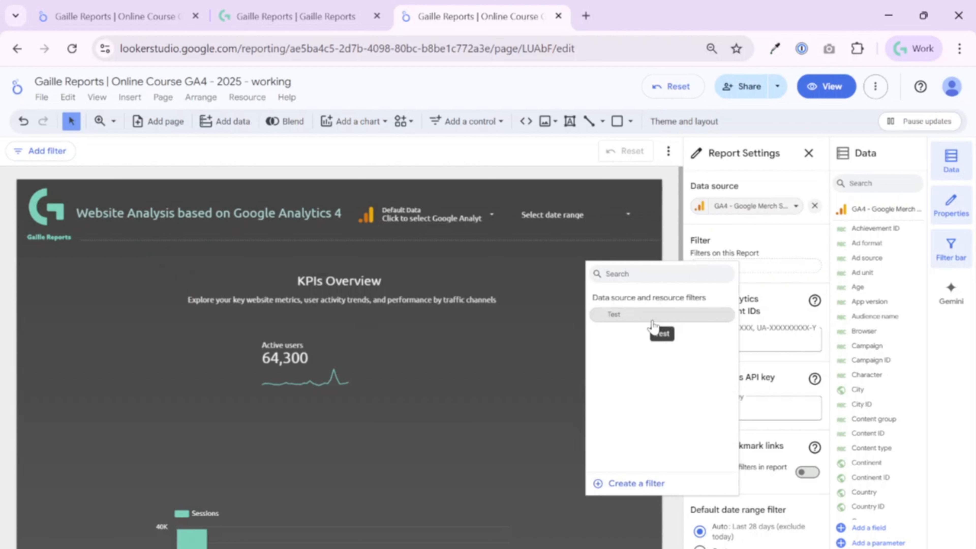
left_click(653, 327)
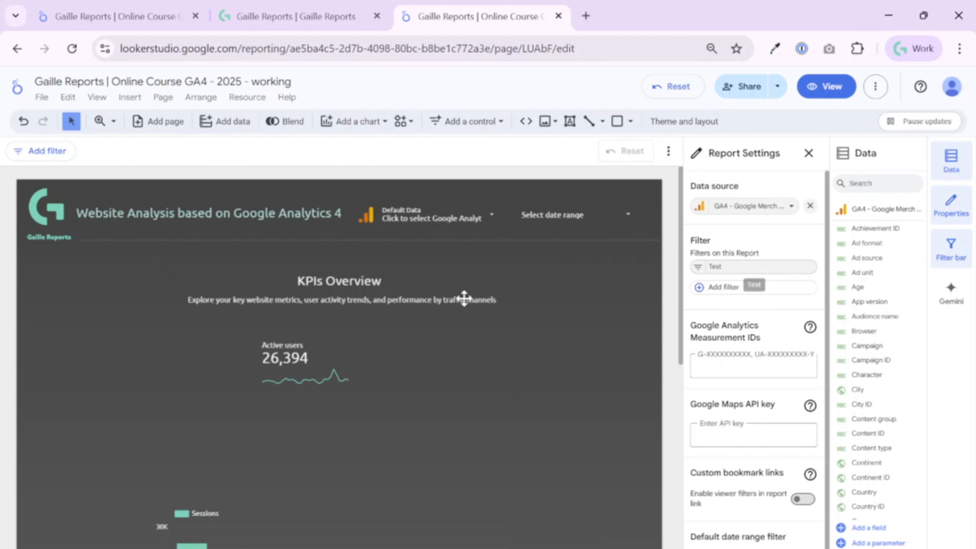
left_click(812, 266)
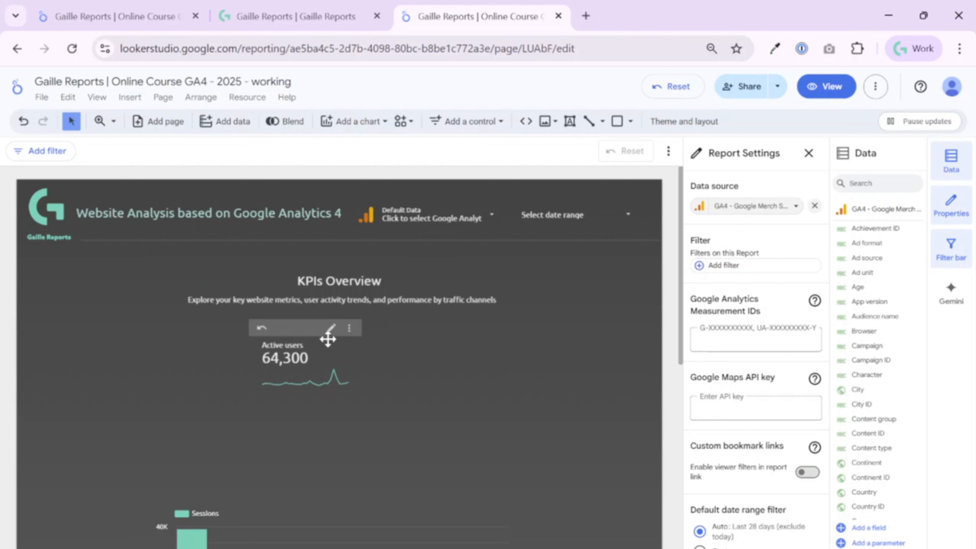
Step: Open the current page settings and review the filters that can be applied to the page
left_click(321, 345)
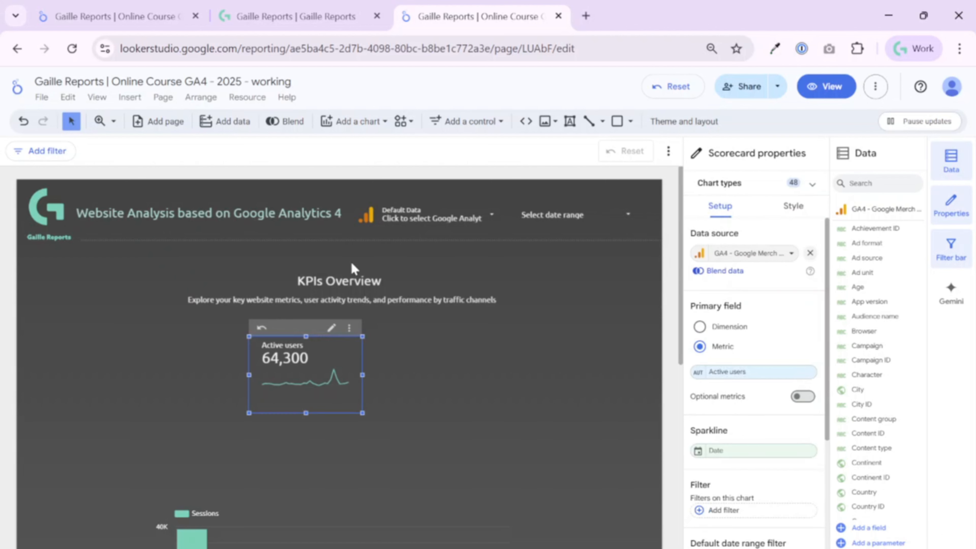
left_click(553, 359)
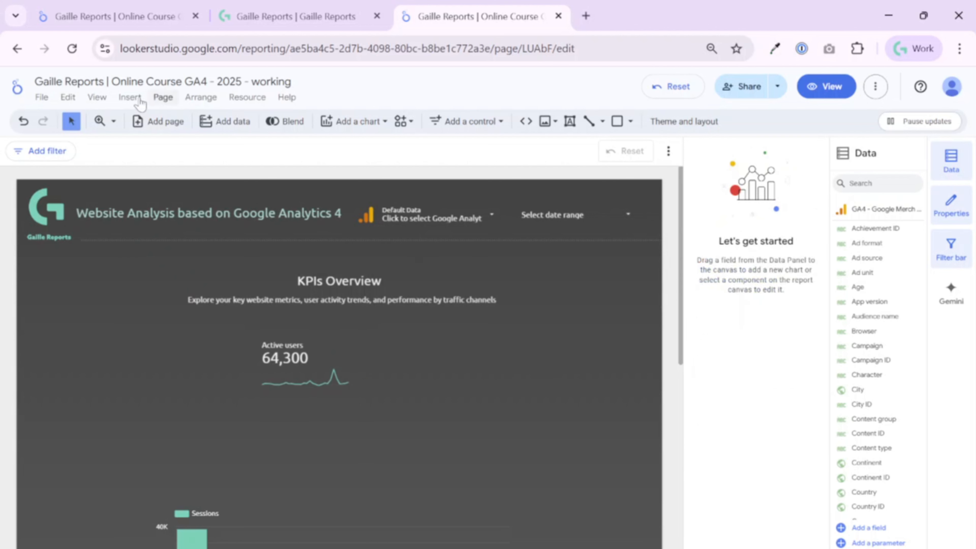
left_click(97, 97)
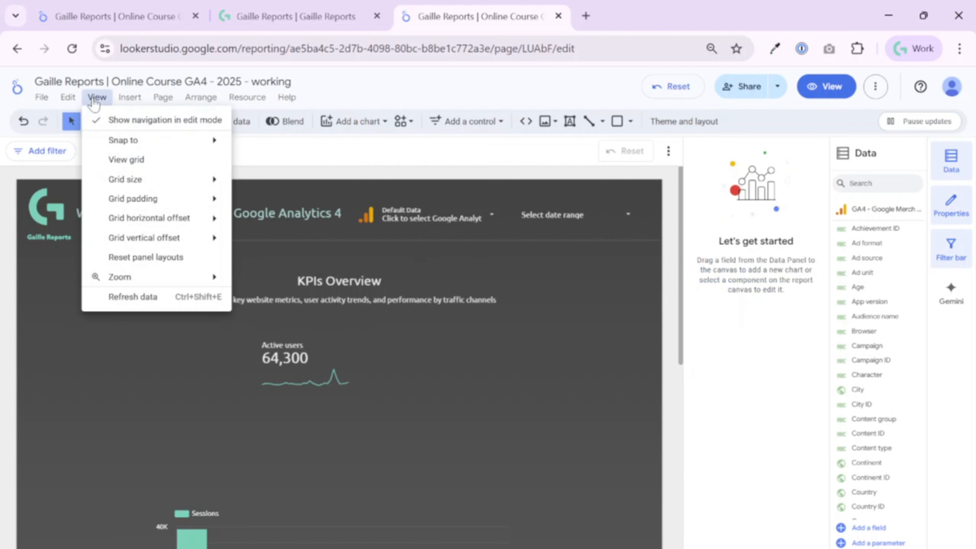
left_click(163, 97)
left_click(163, 97)
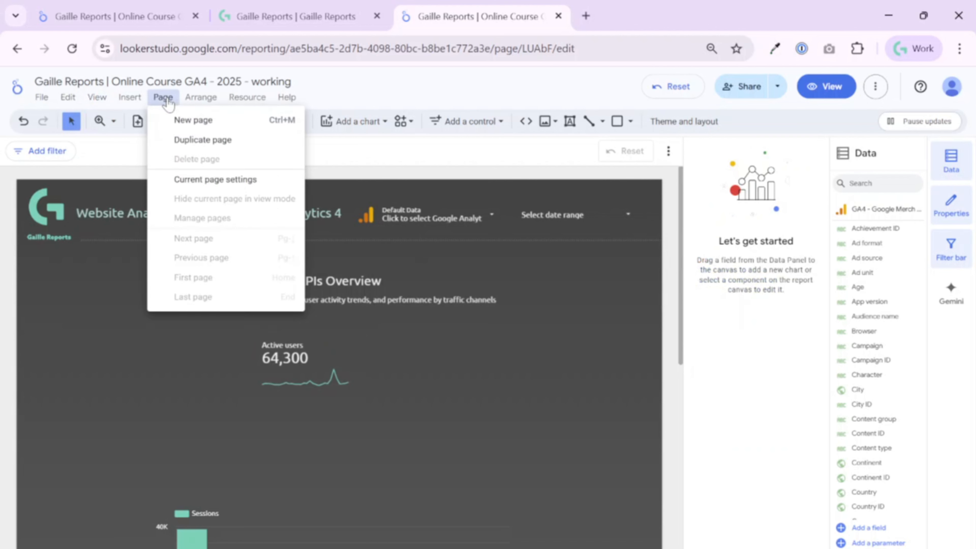
left_click(221, 182)
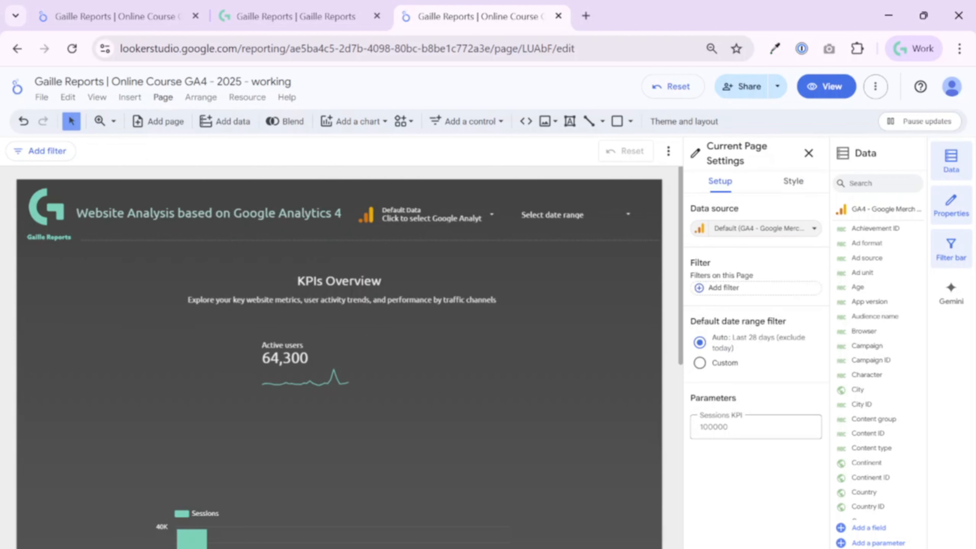
left_click(760, 292)
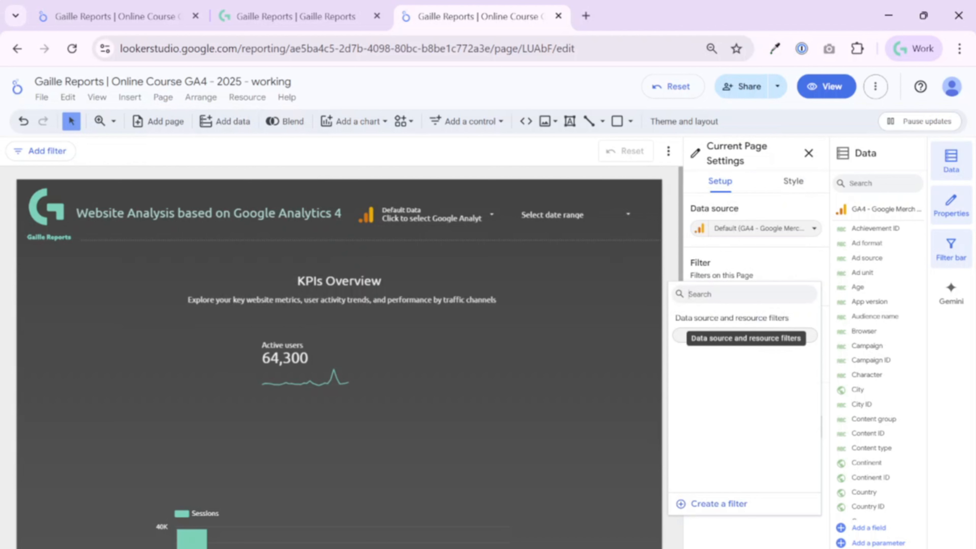
left_click(349, 395)
Step: Select the Active users scorecard and review the filters that can be applied to this chart alone
left_click(300, 354)
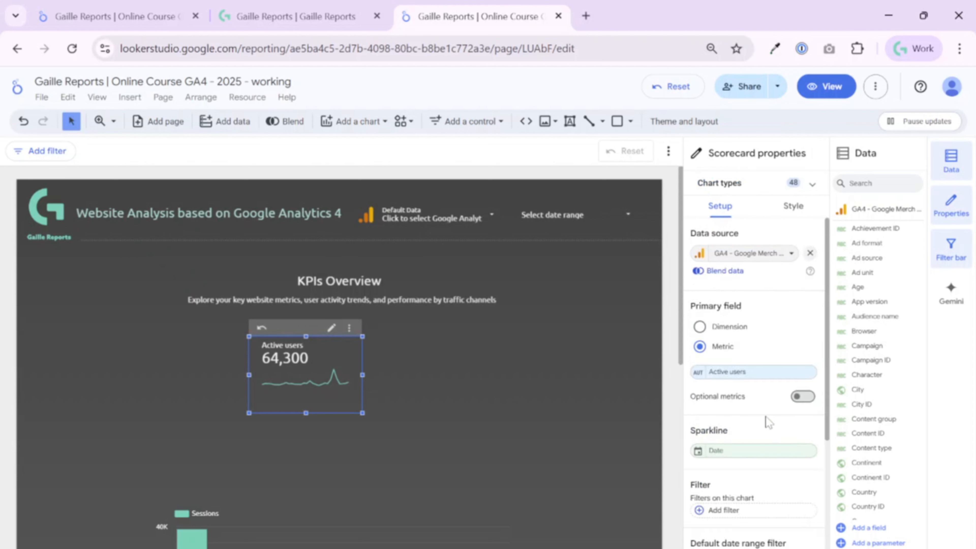
scroll(768, 423, "down", 4)
left_click(723, 358)
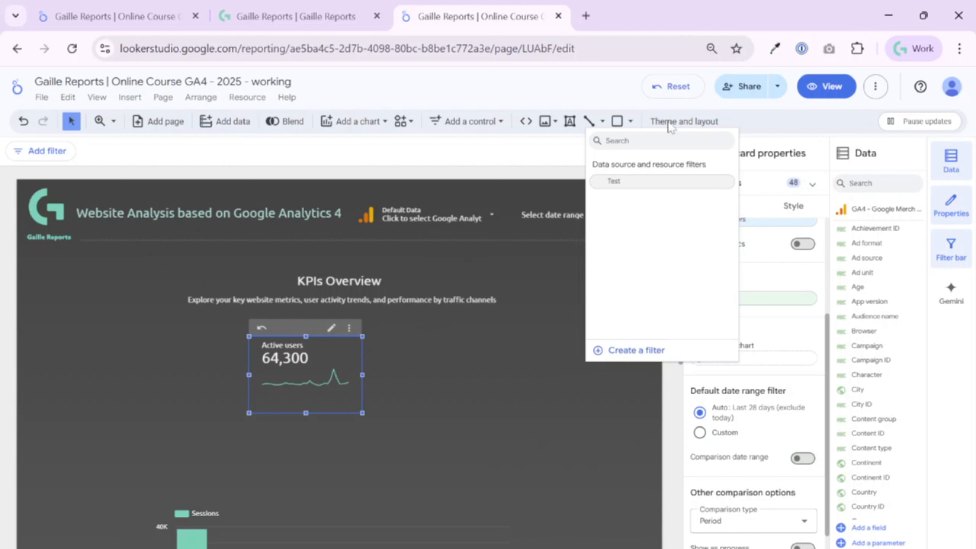
left_click(482, 420)
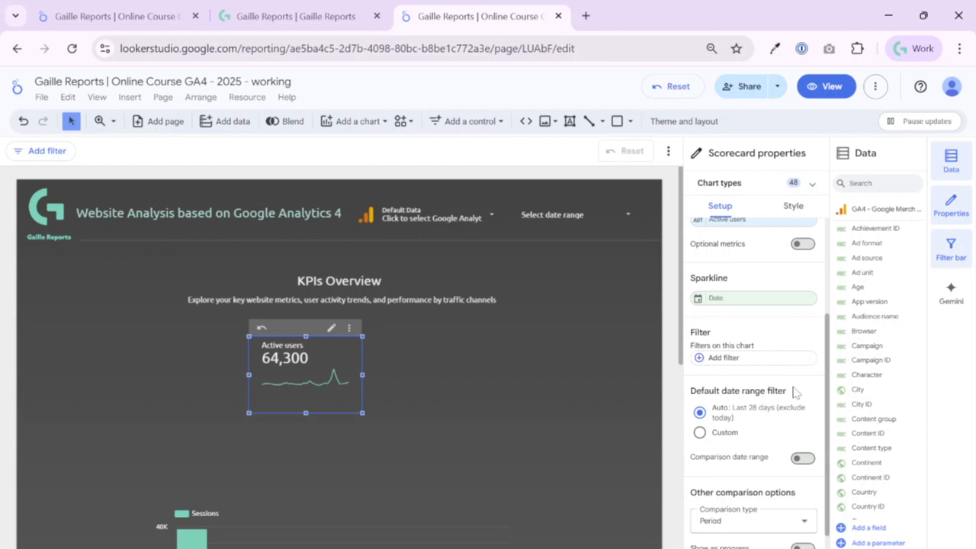
Step: Reload the report page and bring up the Active users scorecard's default date range settings
left_click(72, 48)
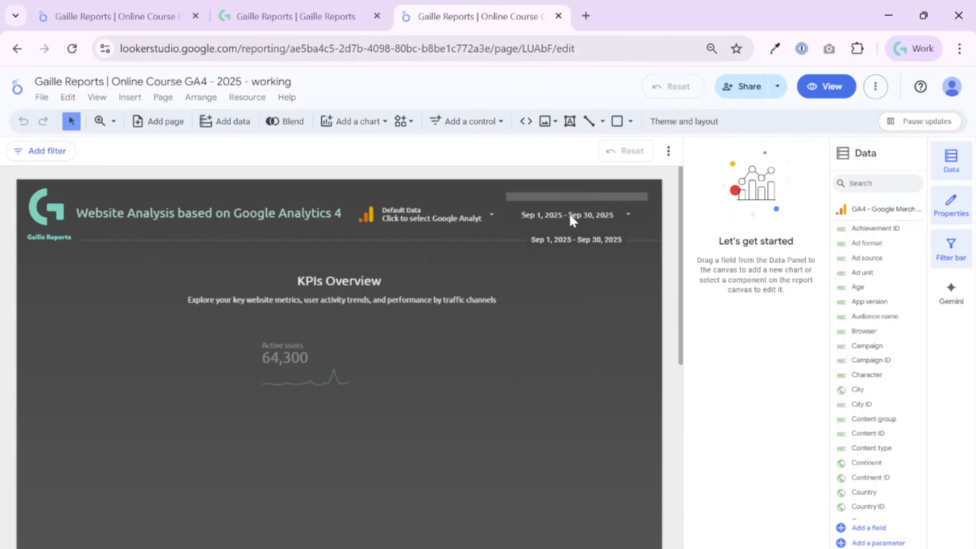
left_click(332, 364)
scroll(792, 430, "down", 5)
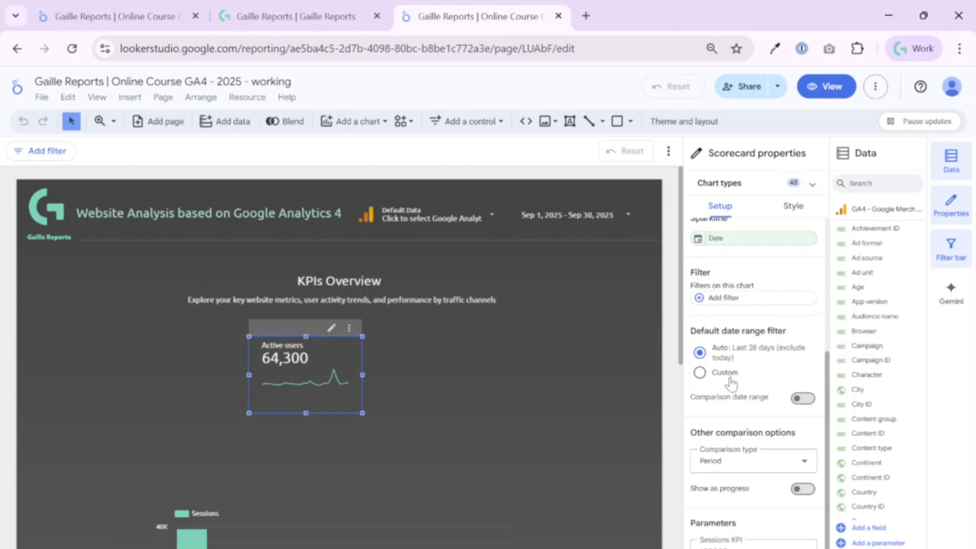
Step: Compare the Custom and Auto default date range options of the scorecard with the default set on the header's date range control
left_click(700, 372)
left_click(731, 361)
left_click(589, 218)
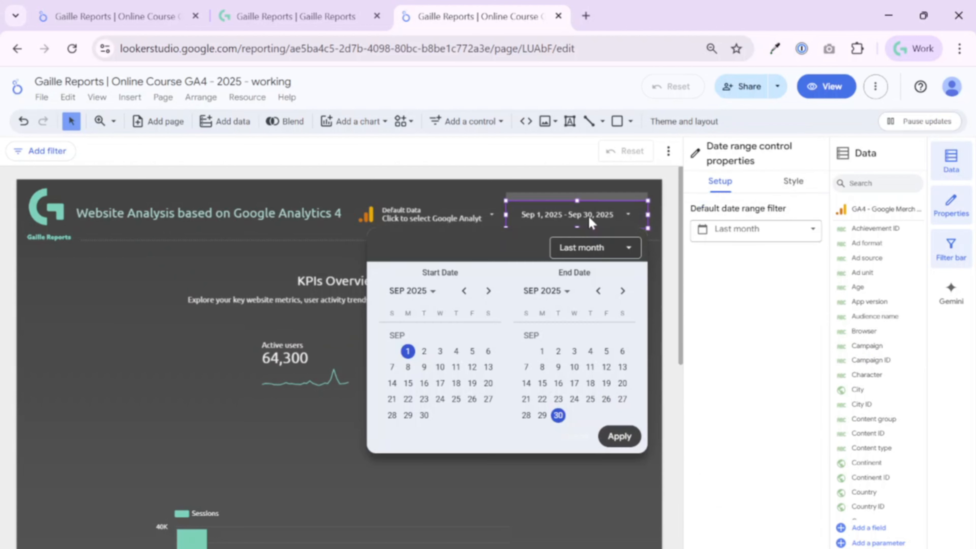
left_click(332, 407)
left_click(285, 334)
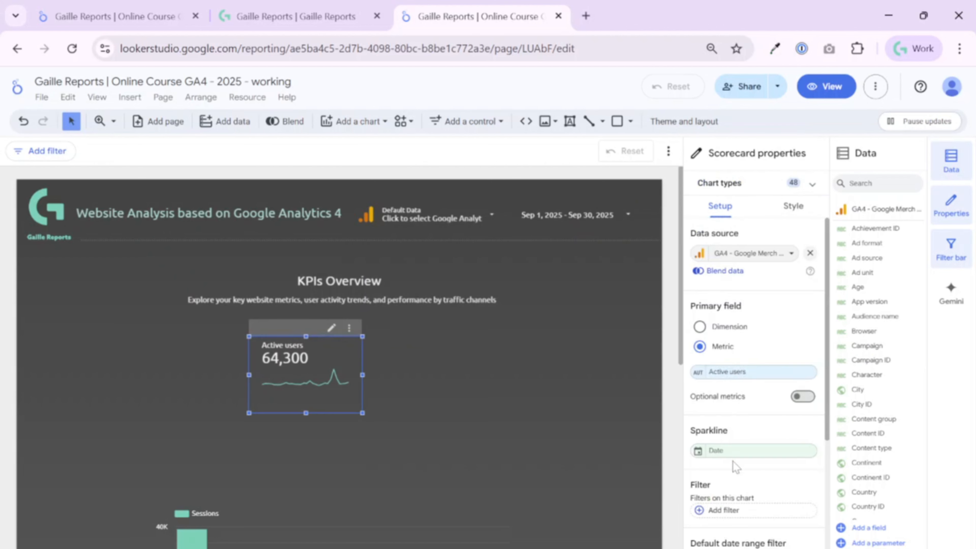
scroll(734, 464, "down", 4)
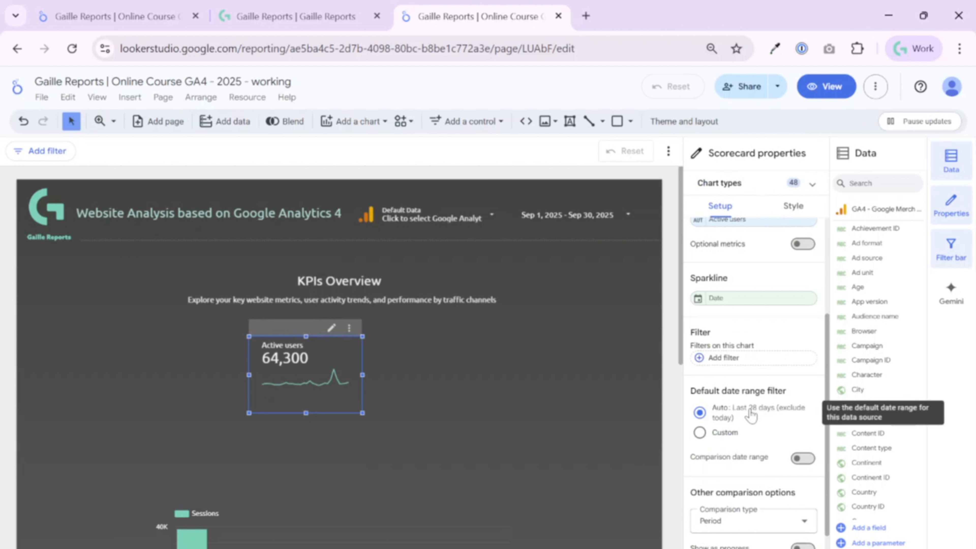
left_click(611, 211)
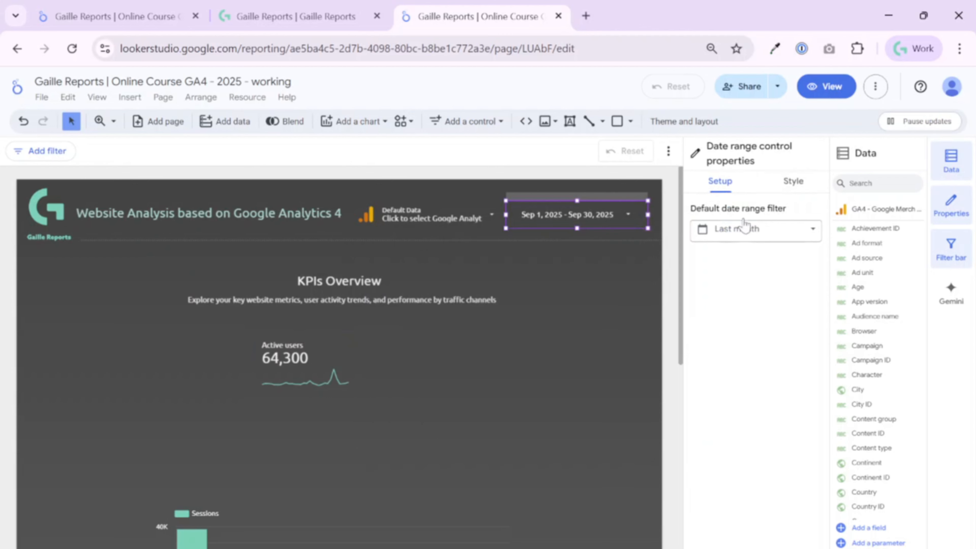
Step: Preview the report filtered to Sep 10, 2025 - Sep 12, 2025, and reload it to reset the dates before resuming editing
left_click(827, 86)
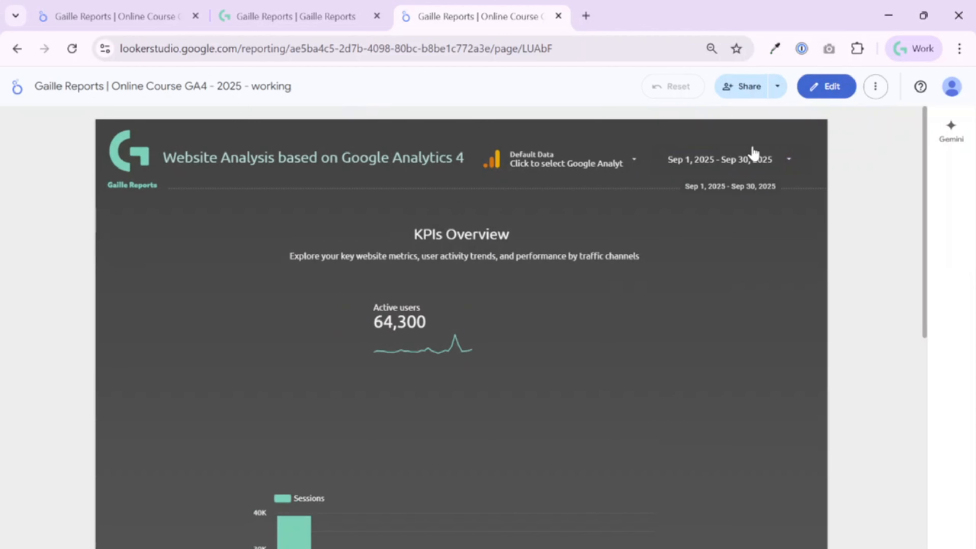
left_click(753, 156)
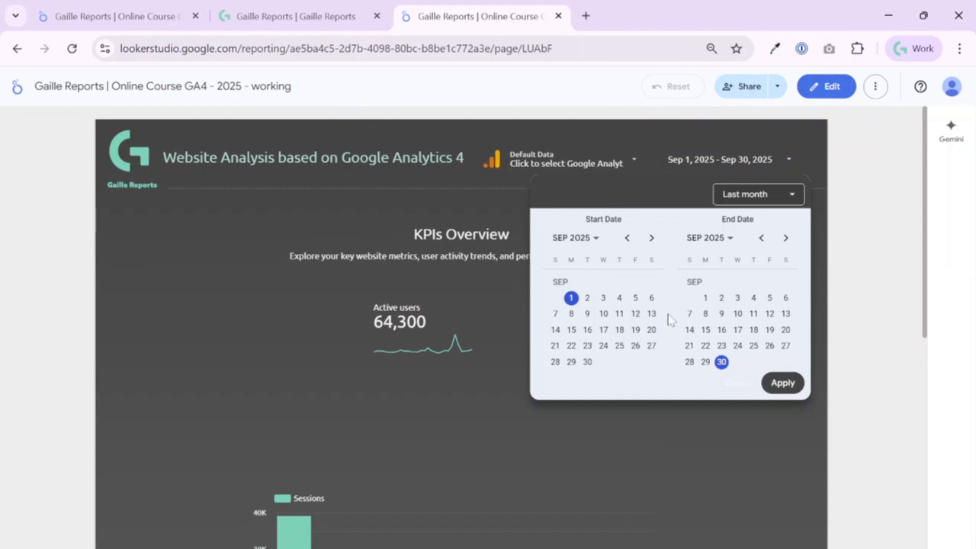
left_click(604, 313)
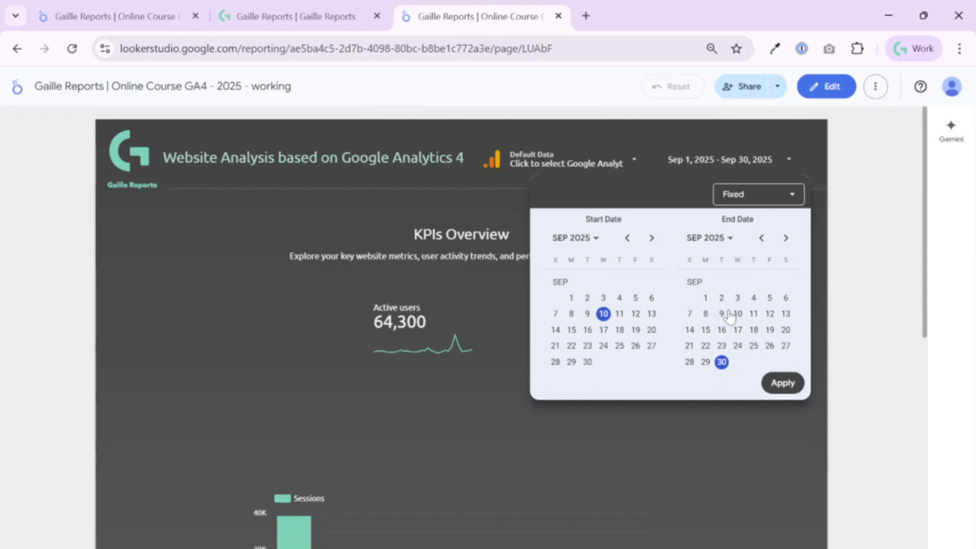
left_click(769, 314)
left_click(794, 381)
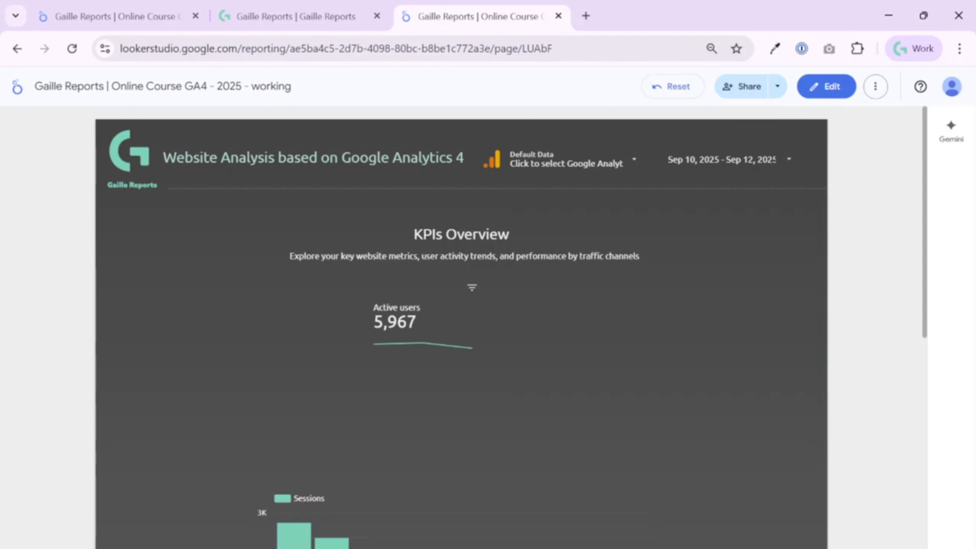
left_click(71, 48)
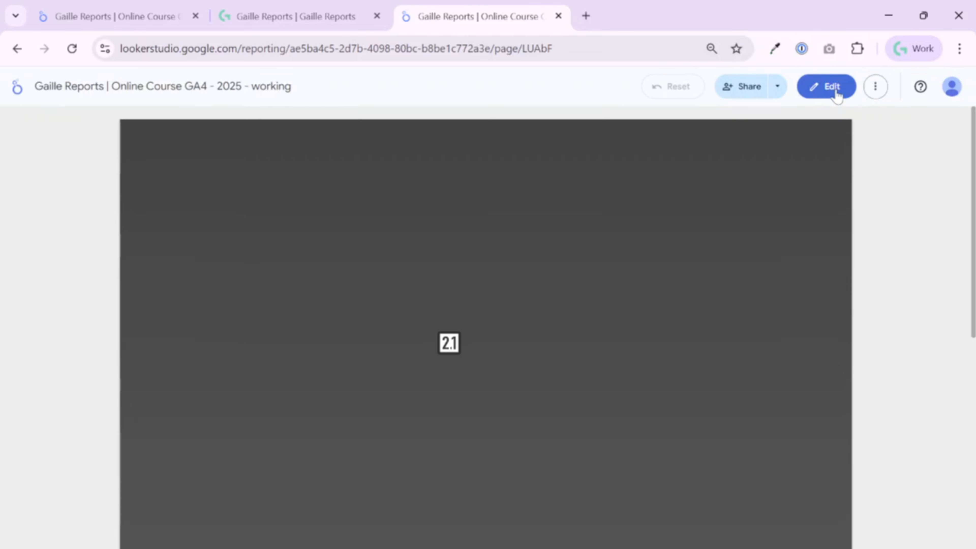
left_click(834, 92)
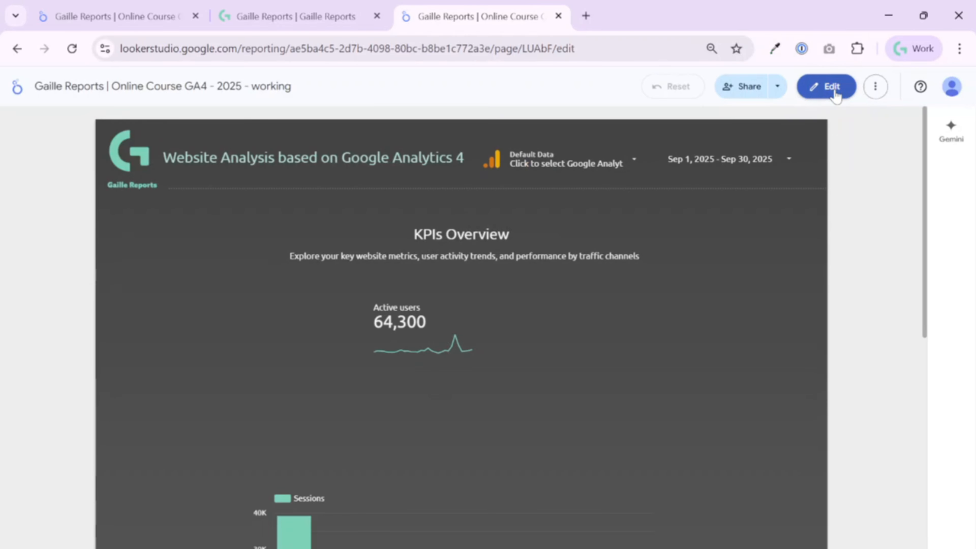
Step: Try a Custom default date range on the Active users scorecard and switch it back to Auto
left_click(305, 346)
scroll(760, 387, "down", 5)
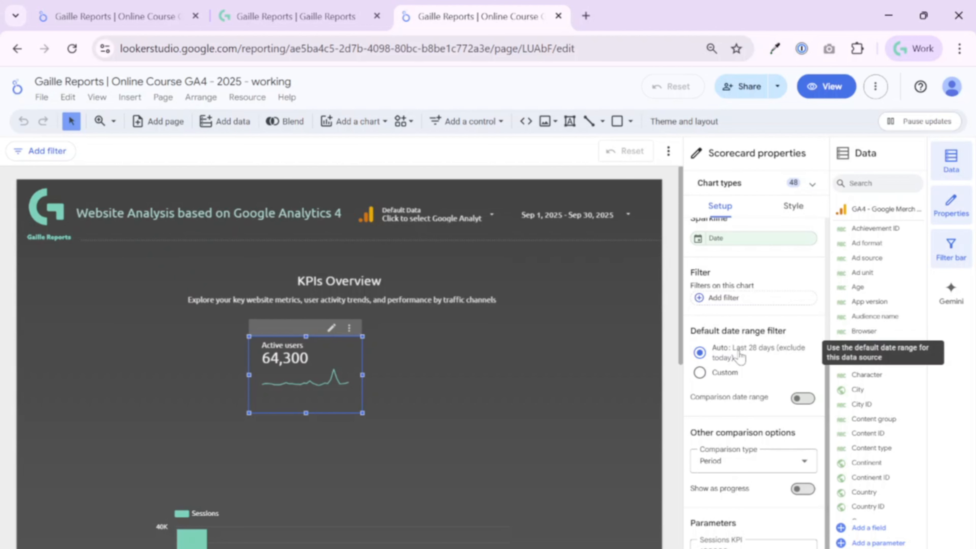
left_click(701, 373)
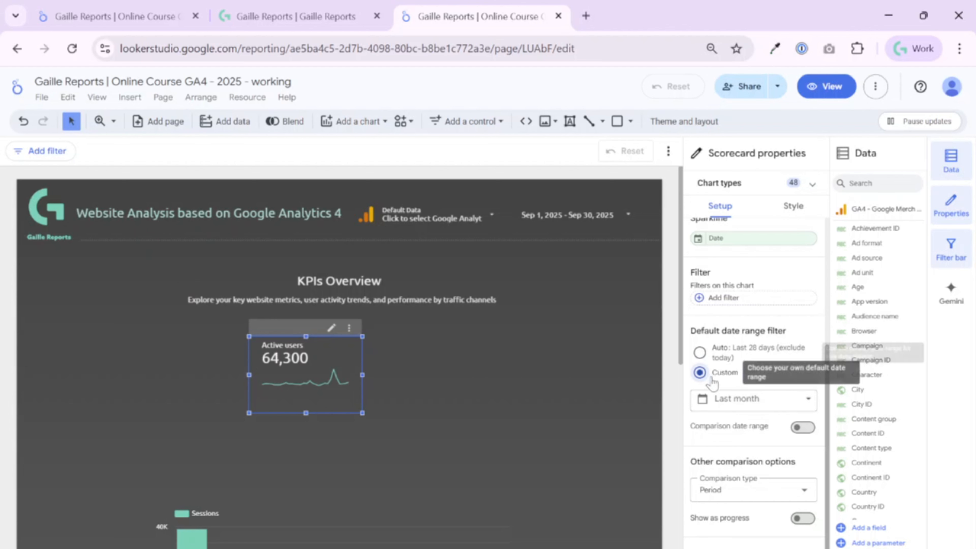
left_click(747, 400)
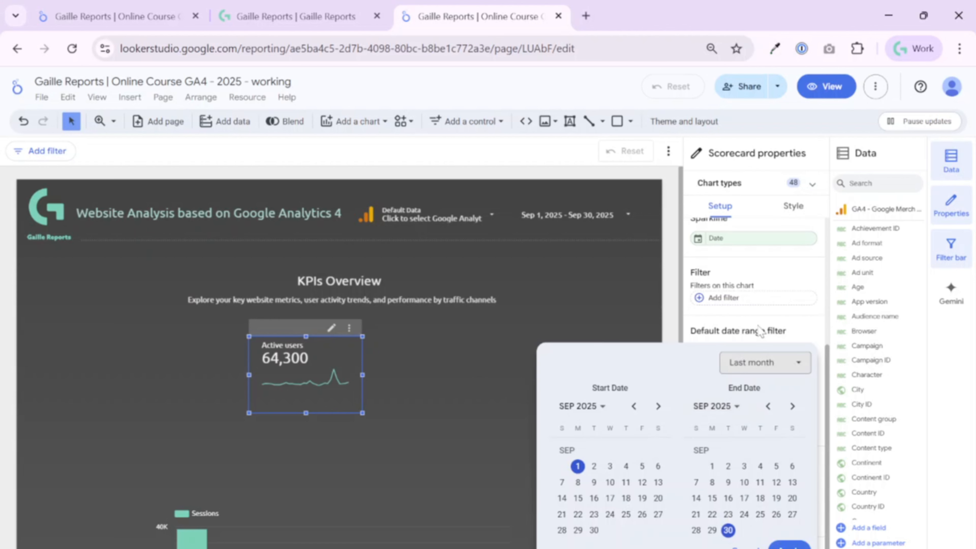
left_click(774, 275)
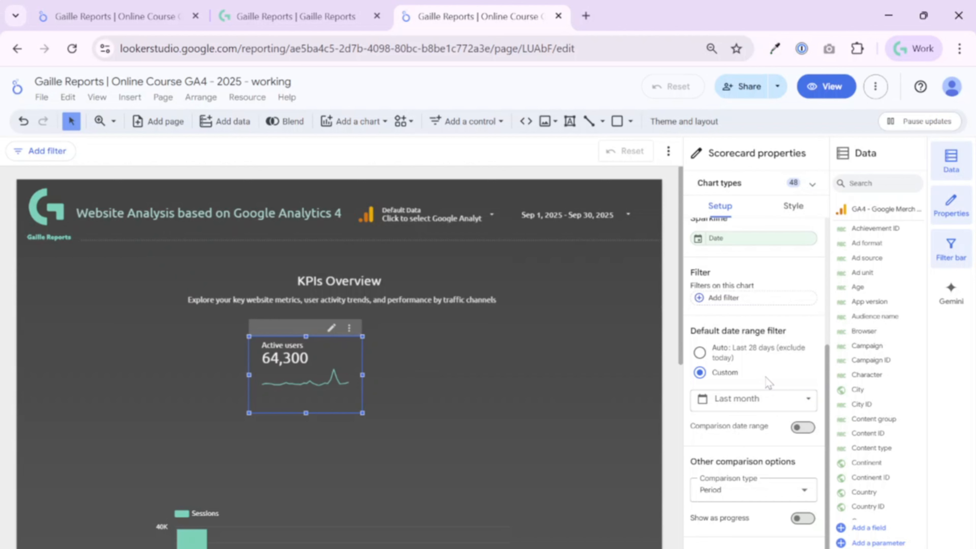
left_click(699, 352)
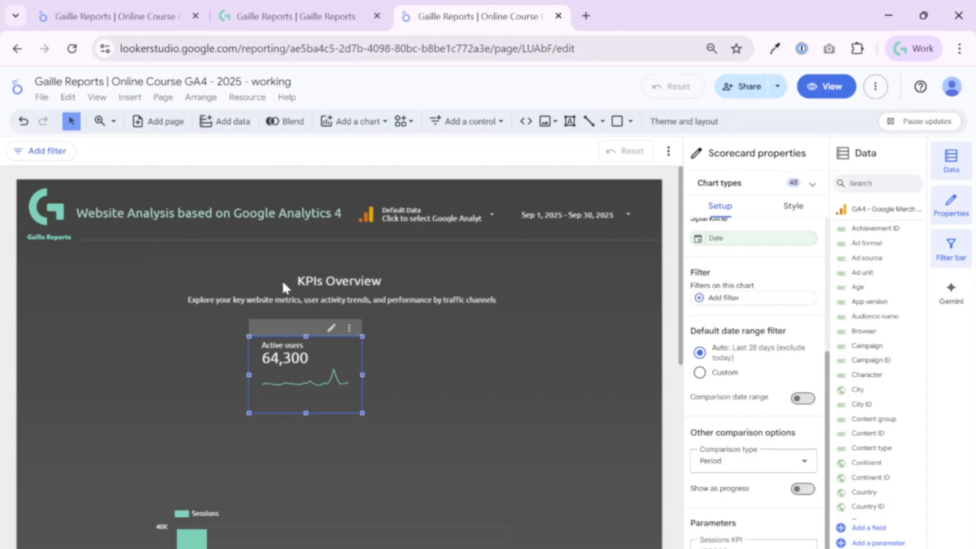
Step: Check the scorecards in the original report, and enable a Previous period comparison date range on the working copy's Active users scorecard
left_click(115, 16)
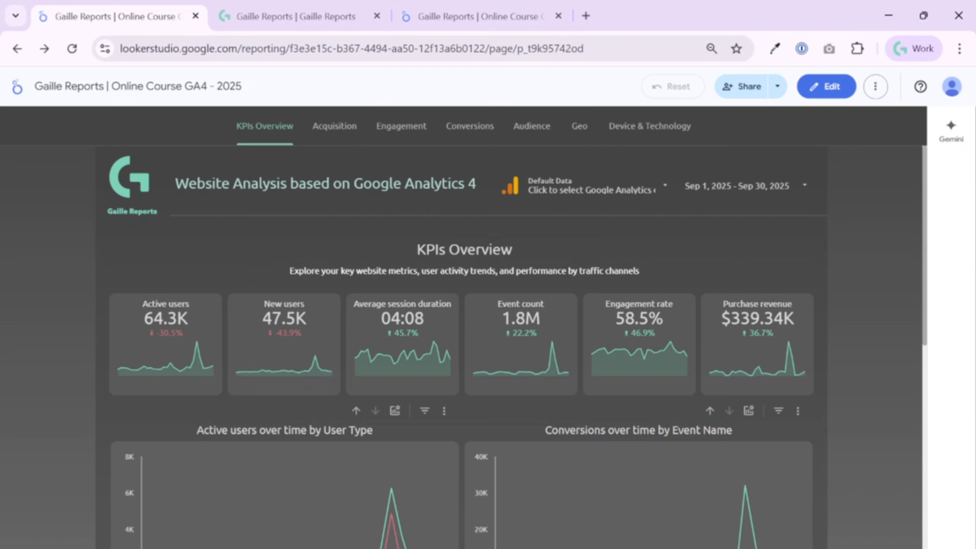
left_click(476, 18)
left_click(803, 399)
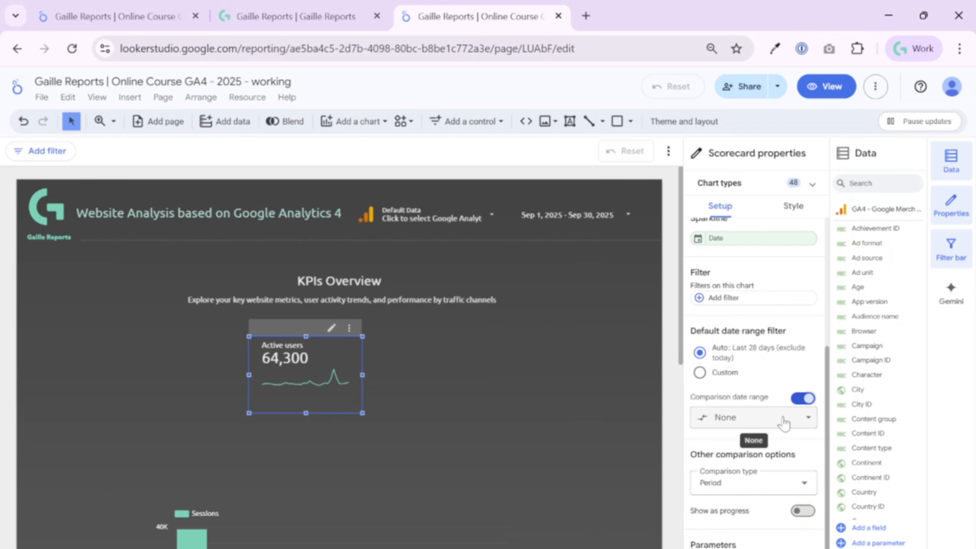
scroll(732, 376, "down", 1)
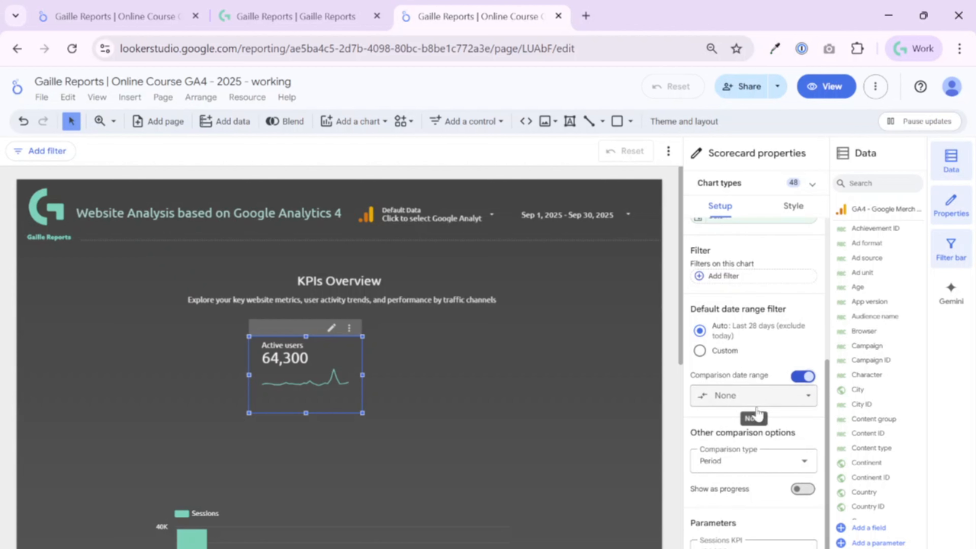
left_click(757, 402)
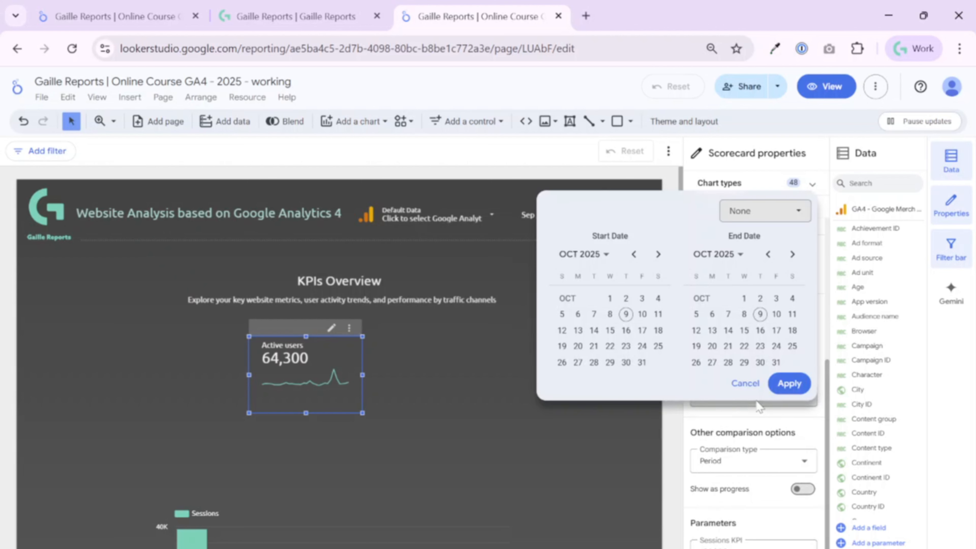
left_click(760, 219)
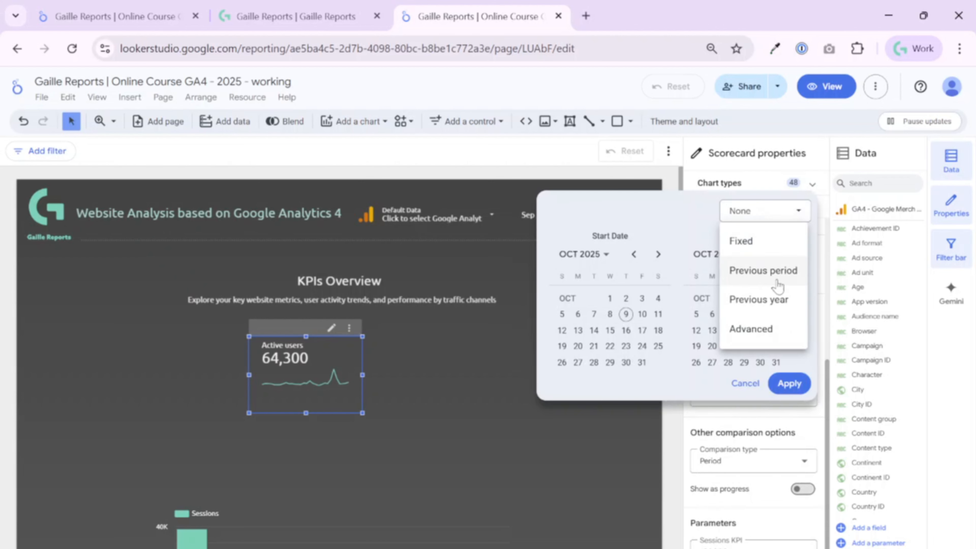
left_click(766, 341)
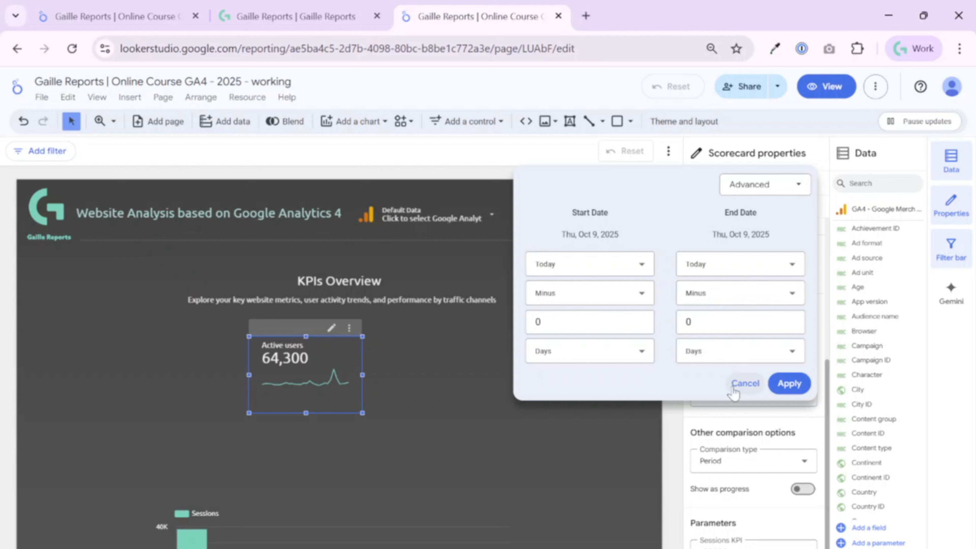
left_click(763, 185)
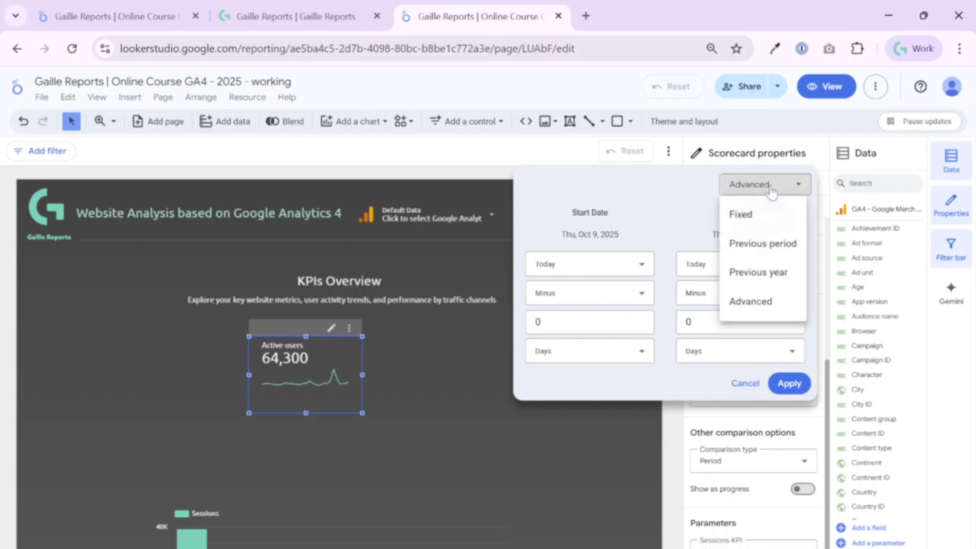
left_click(785, 254)
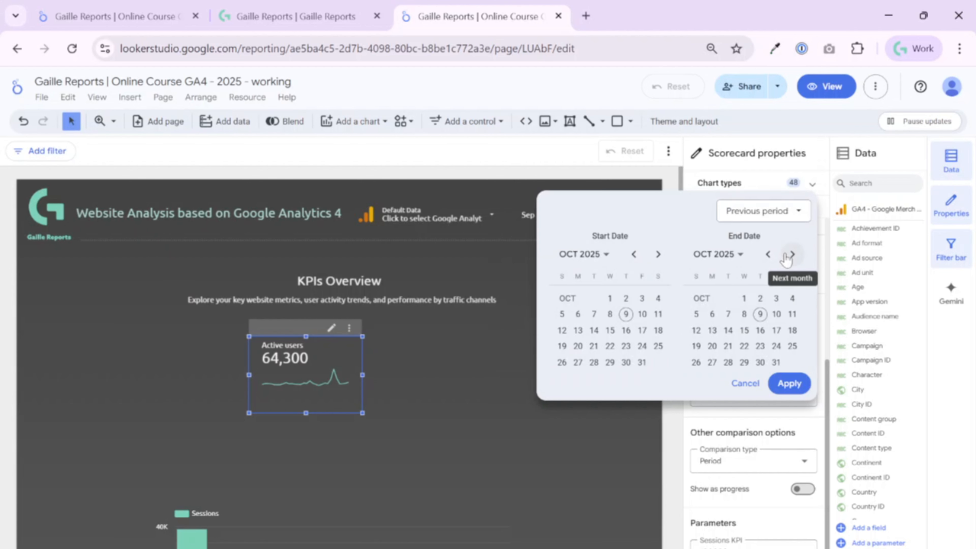
left_click(785, 385)
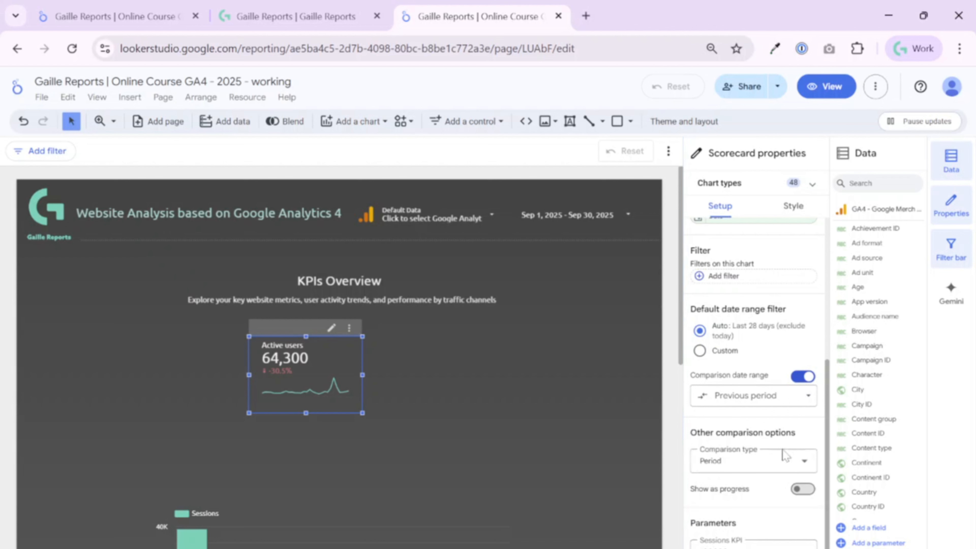
Step: Try the Value comparison type on the Active users scorecard and switch it back to Period
left_click(787, 468)
left_click(736, 371)
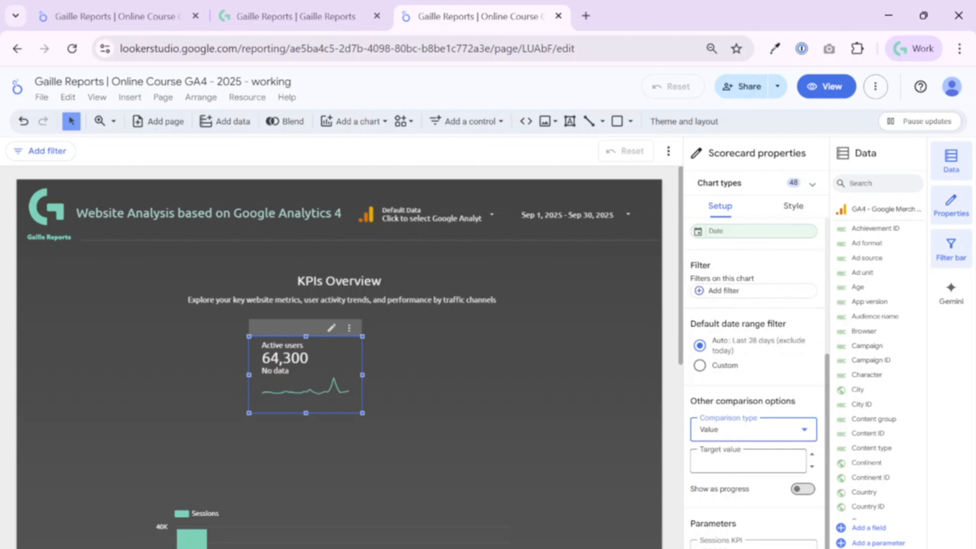
left_click(746, 462)
left_click(773, 430)
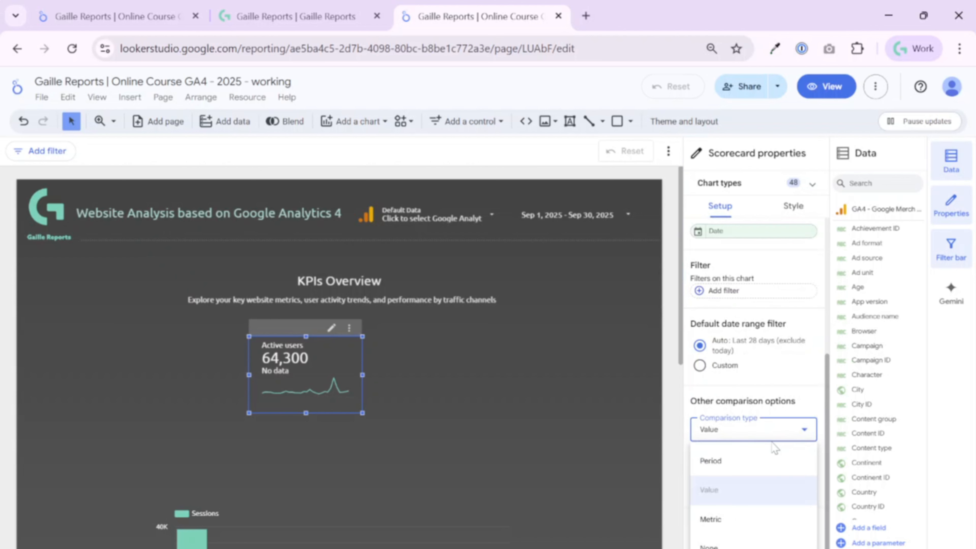
left_click(773, 452)
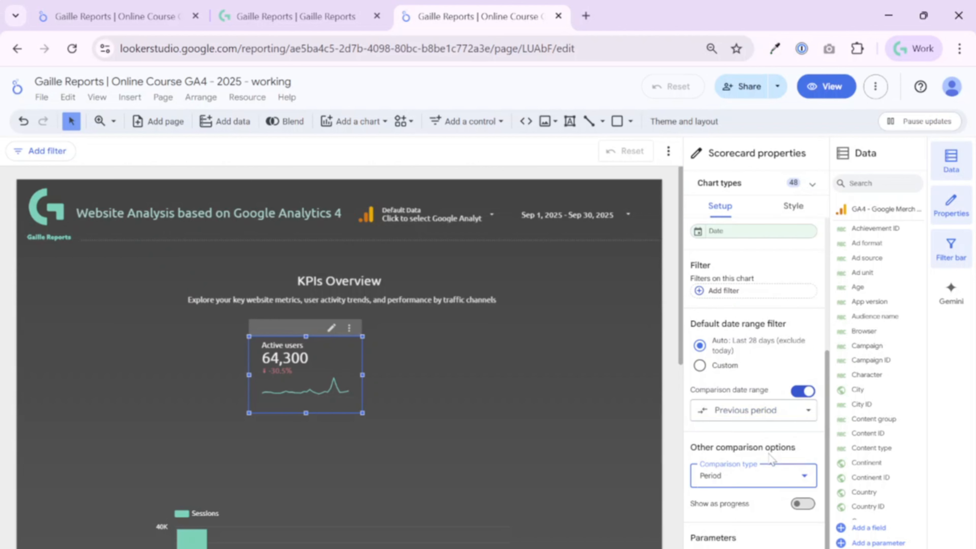
Step: Set the Active users scorecard's comparison type to Value with a target value of 50000
left_click(789, 479)
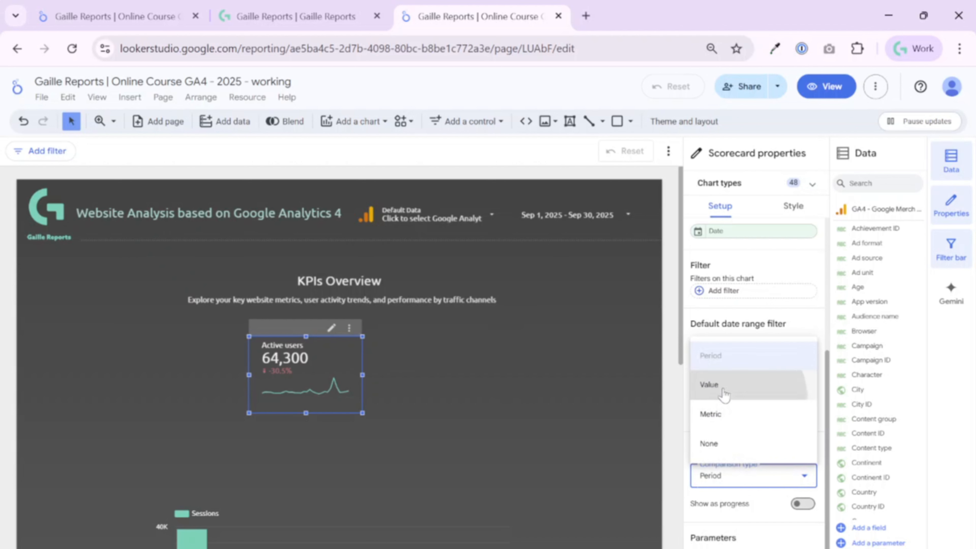
left_click(714, 384)
left_click(732, 461)
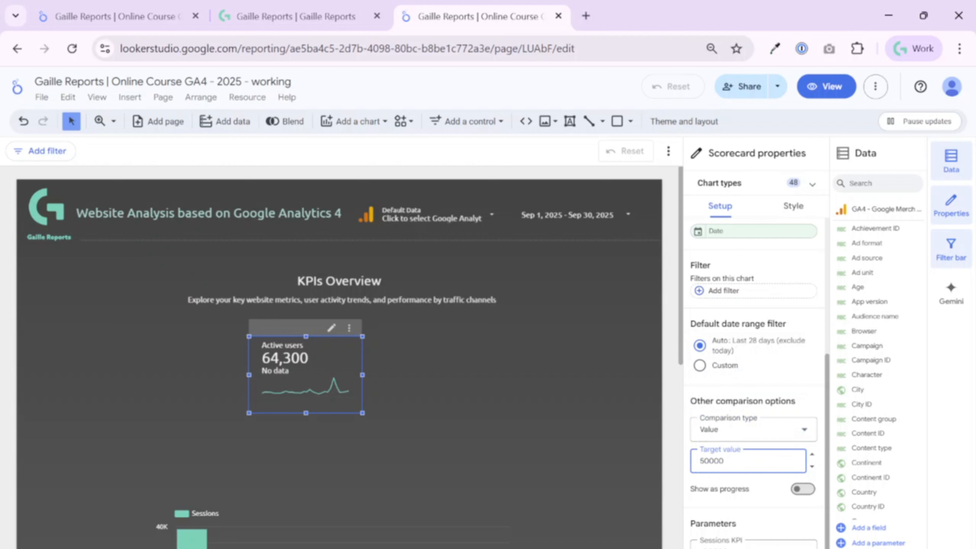
type("50000")
left_click(754, 490)
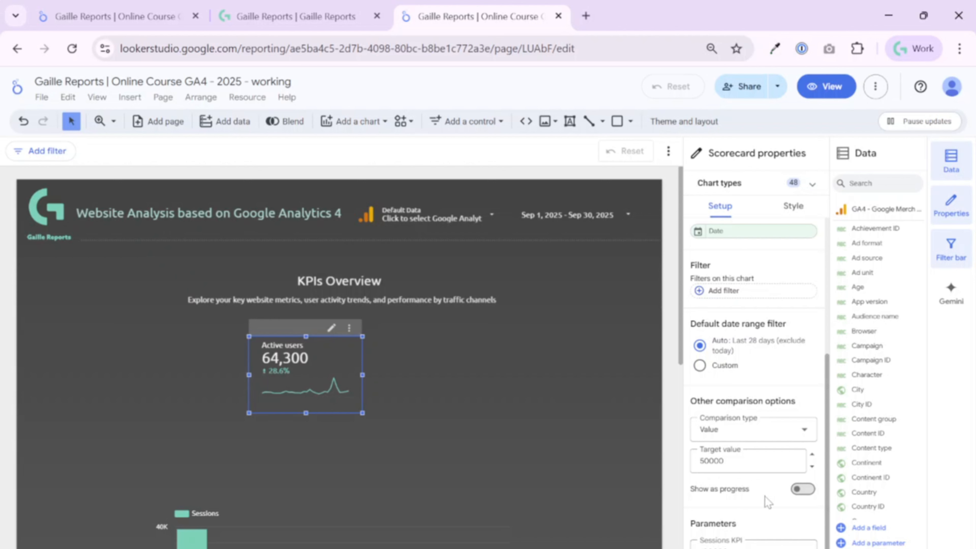
Step: Show the scorecard's comparison as progress and set its target value to 70000
left_click(803, 490)
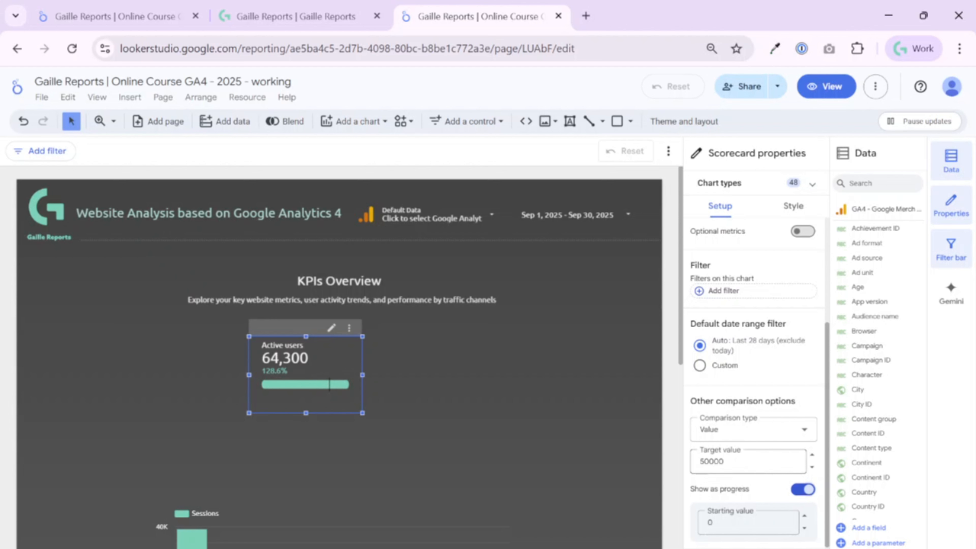
double_click(705, 461)
type("7")
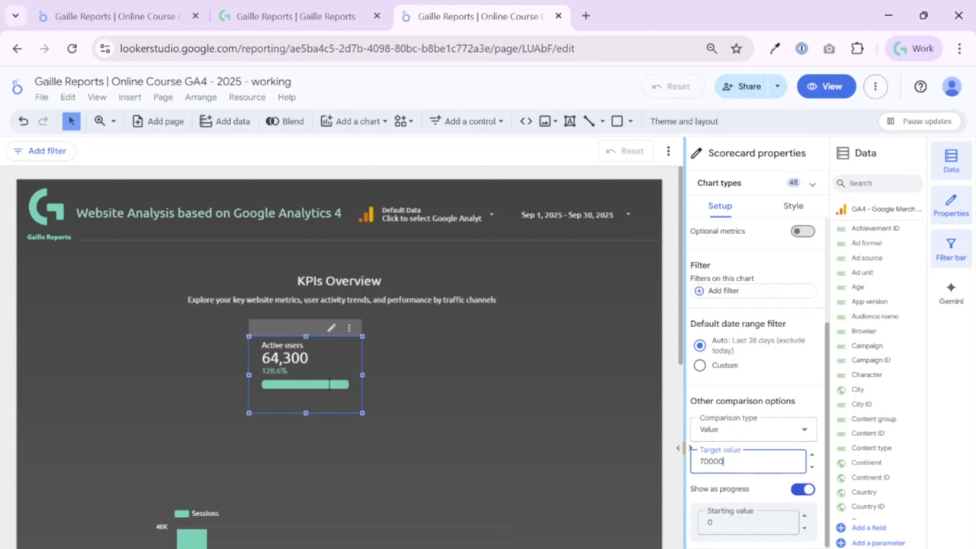
left_click(740, 488)
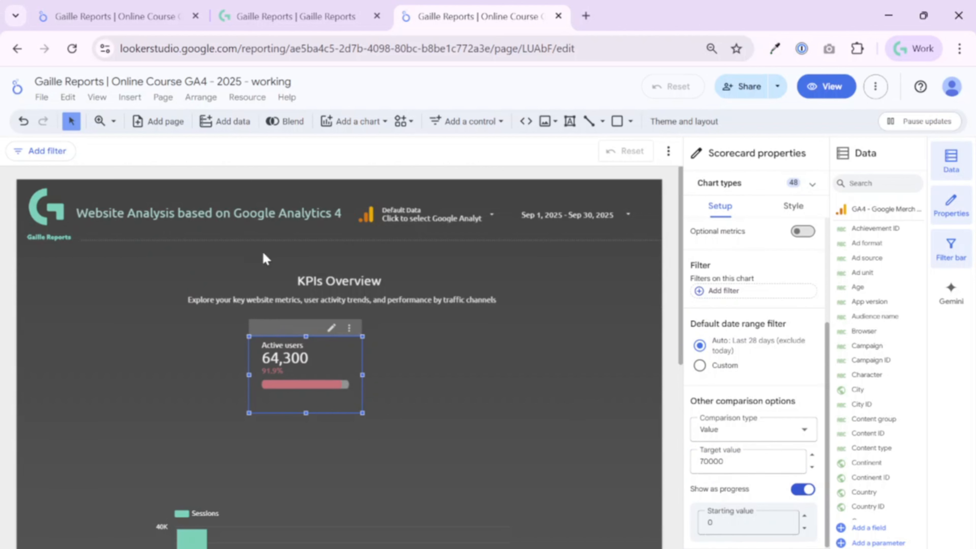
Step: Clear the Active users scorecard's progress starting value and set its comparison type to Metric with Total users as target metric
left_click(711, 523)
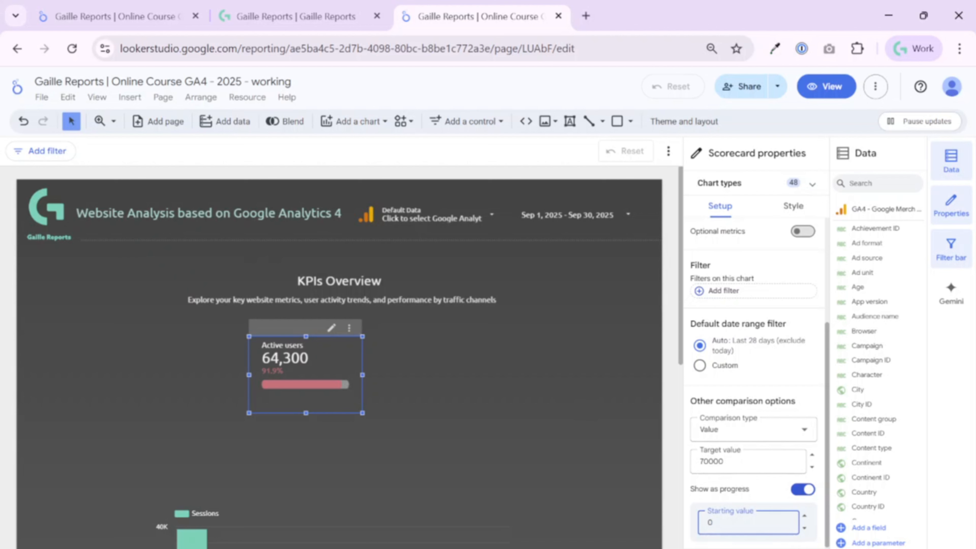
scroll(753, 517, "down", 1)
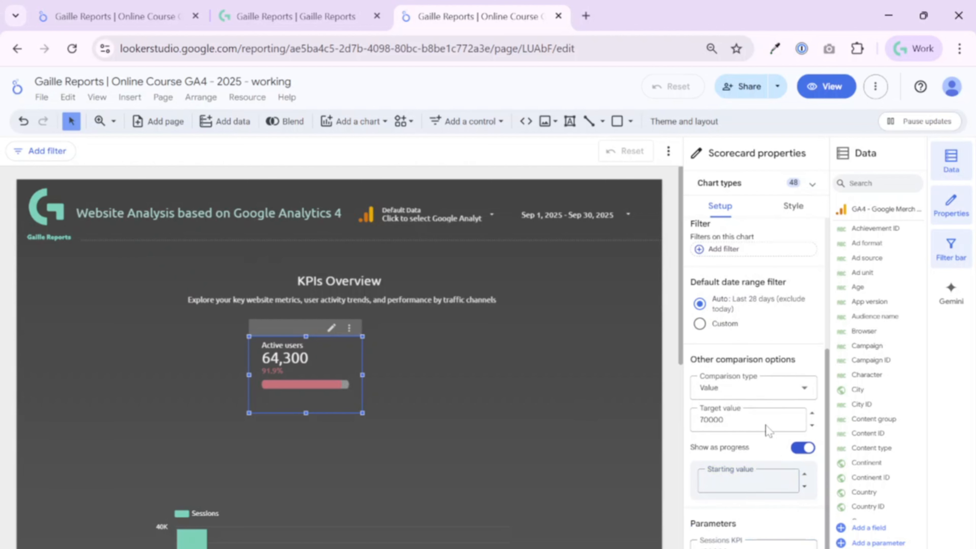
left_click(757, 389)
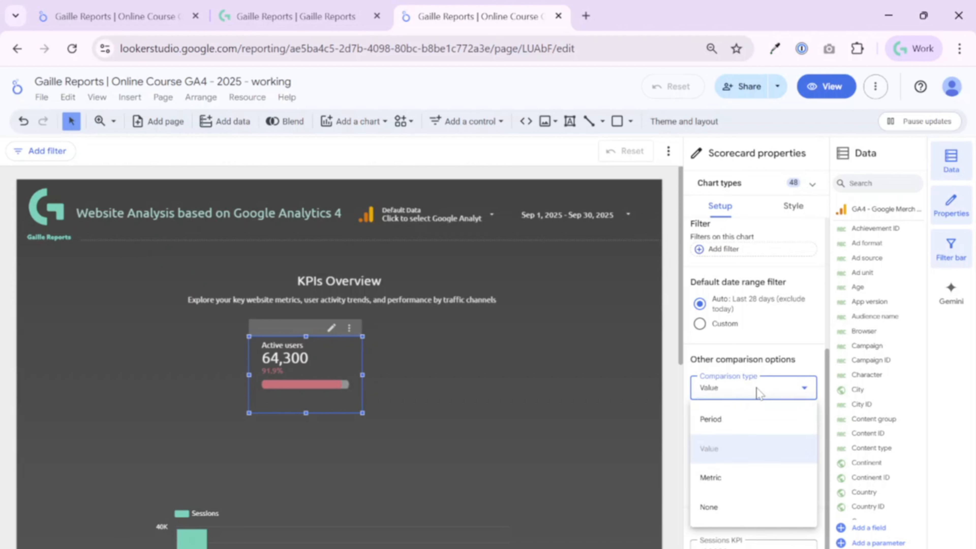
left_click(744, 478)
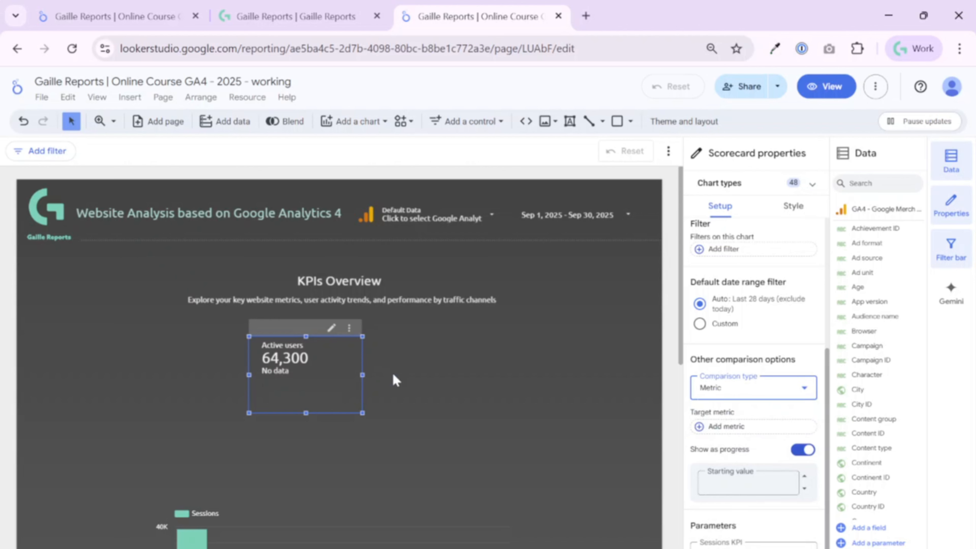
left_click(757, 432)
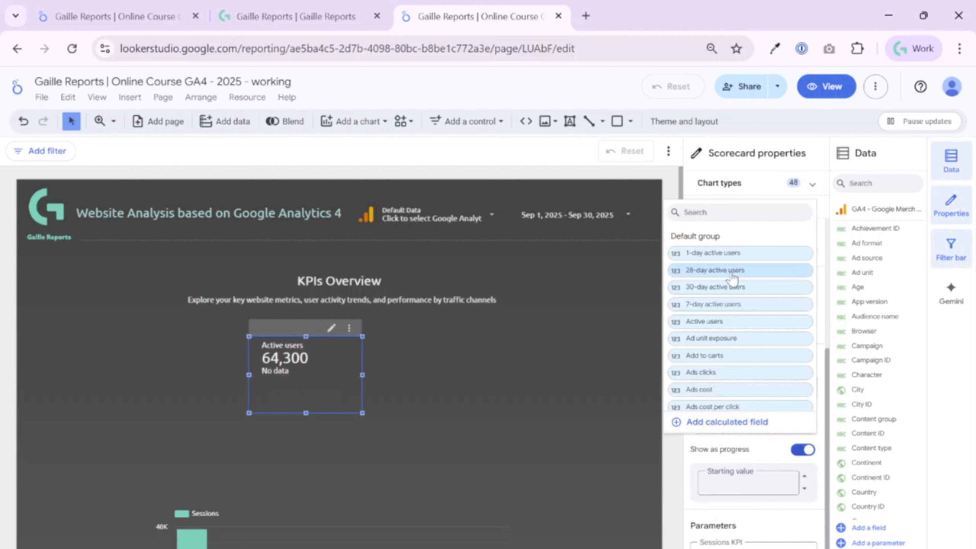
type("total")
left_click(735, 303)
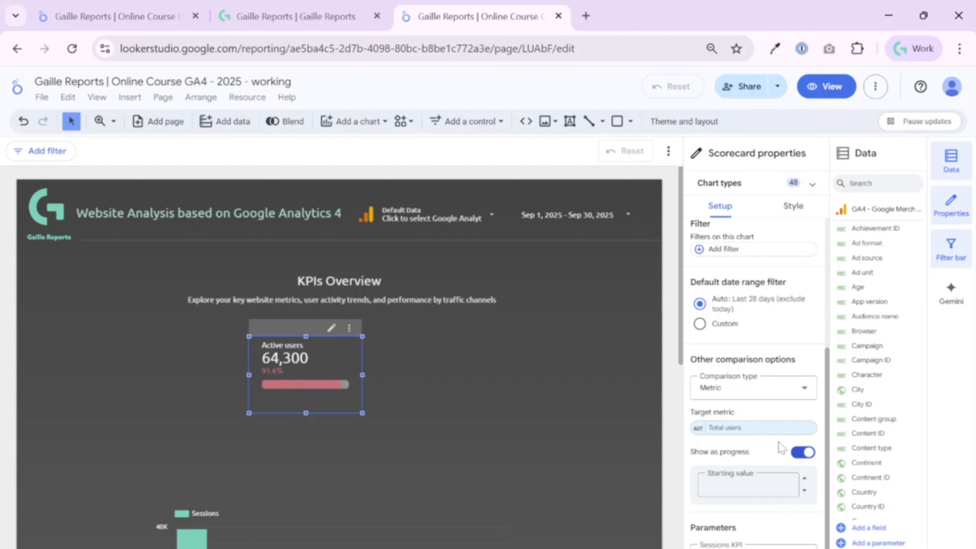
Step: Turn off the progress display, try None as the scorecard's comparison type, and set it to Period
left_click(802, 452)
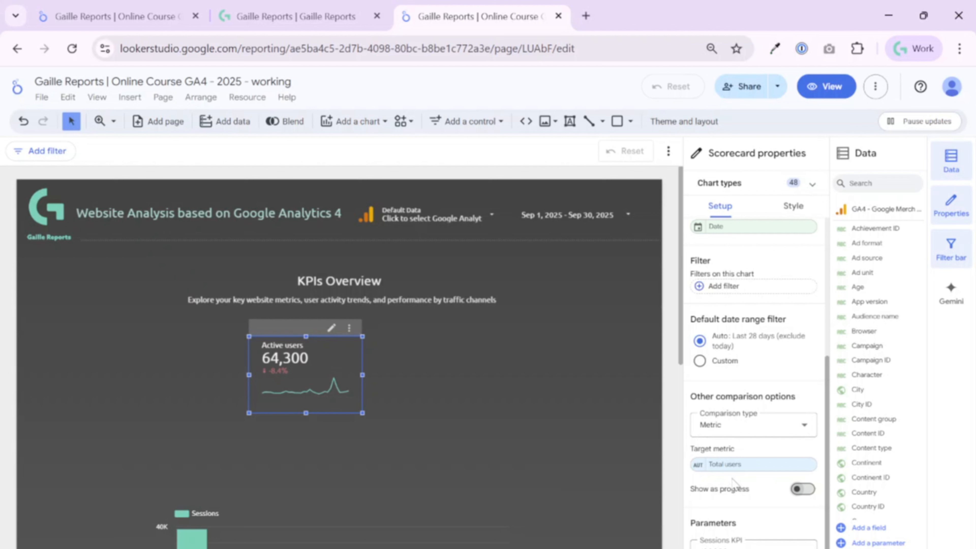
left_click(736, 427)
left_click(715, 540)
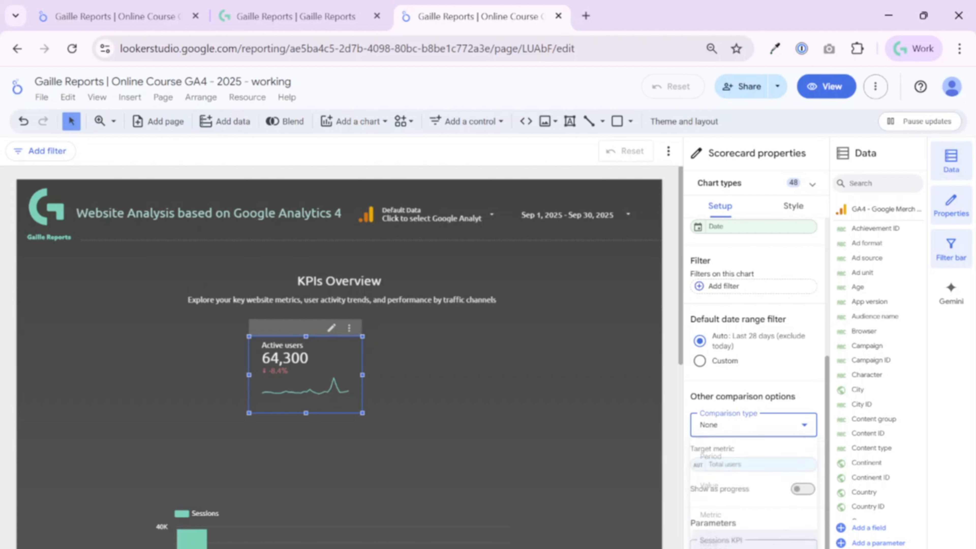
left_click(783, 485)
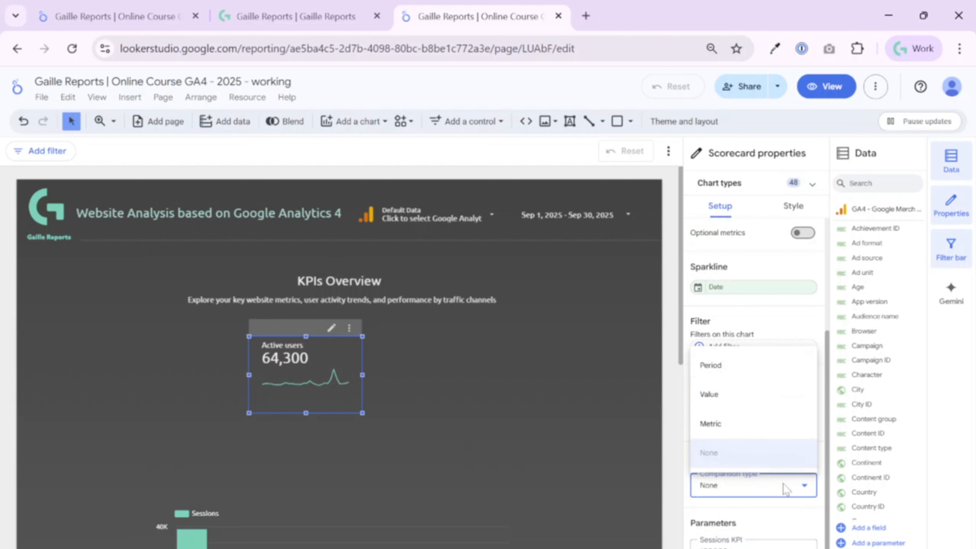
left_click(756, 377)
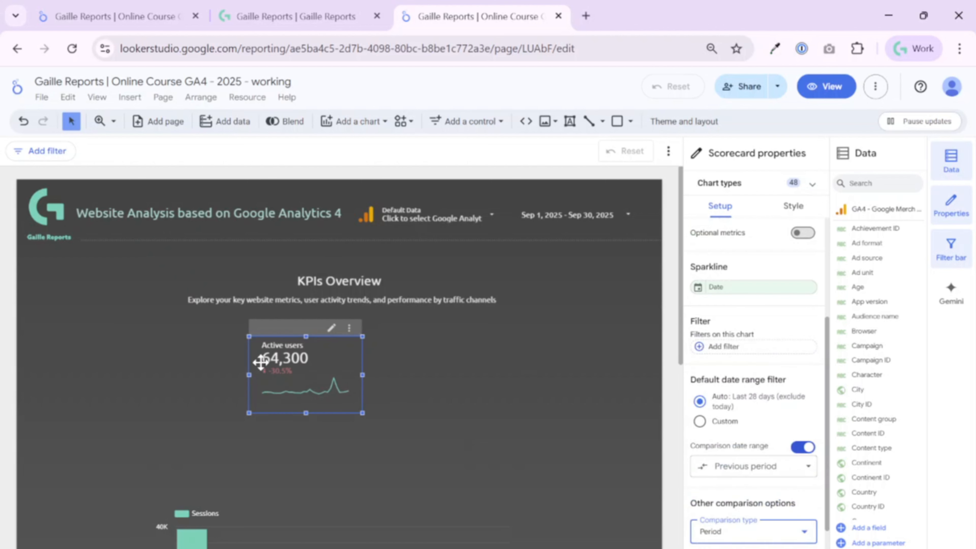
Step: Try showing the scorecard's Period comparison as progress and turn the progress display back off
scroll(735, 496, "down", 2)
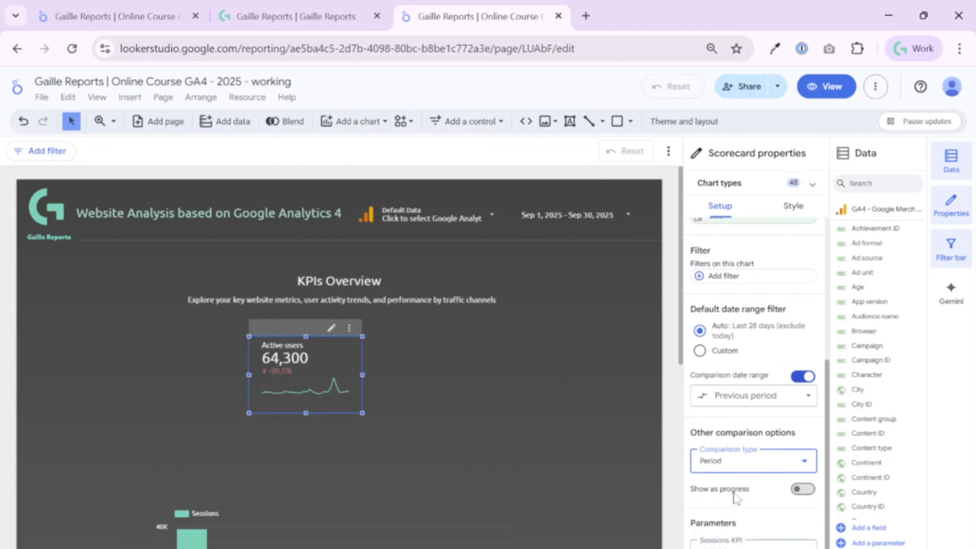
left_click(804, 491)
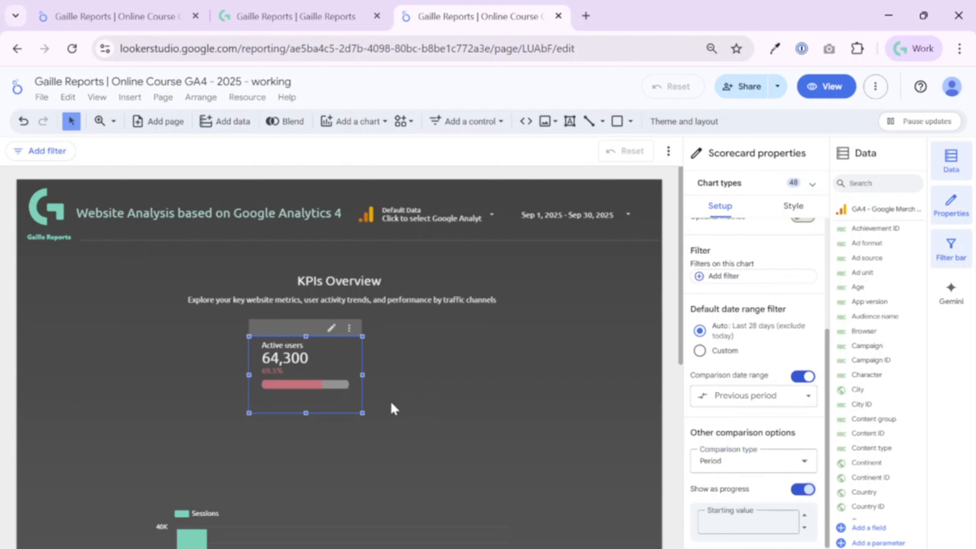
left_click(805, 491)
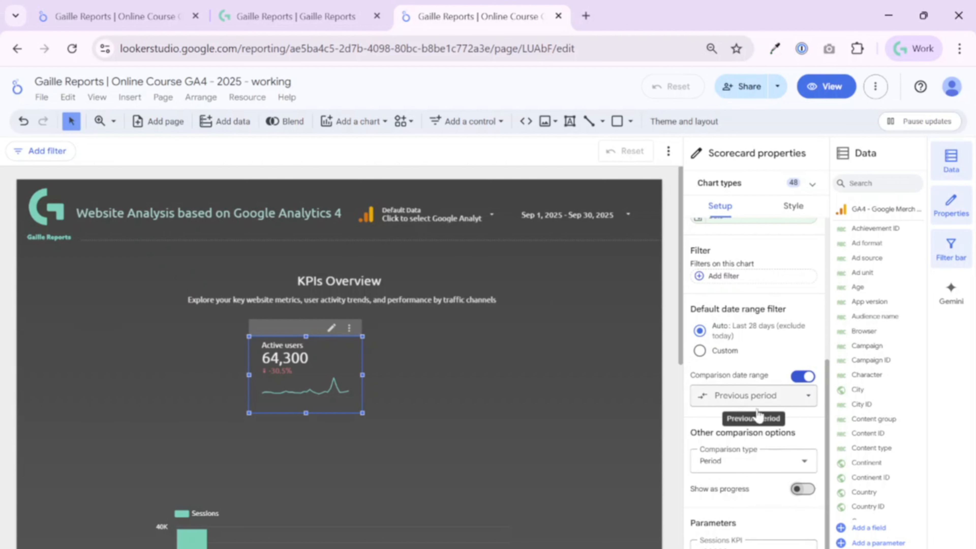
Step: Try the Metric comparison type on the scorecard again and switch it back to Period
left_click(751, 461)
left_click(710, 400)
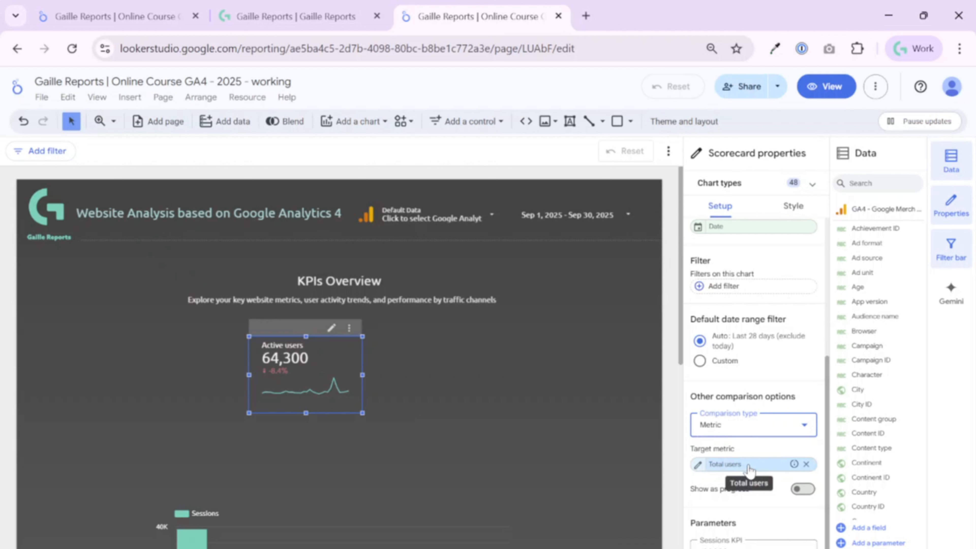
left_click(756, 426)
left_click(754, 457)
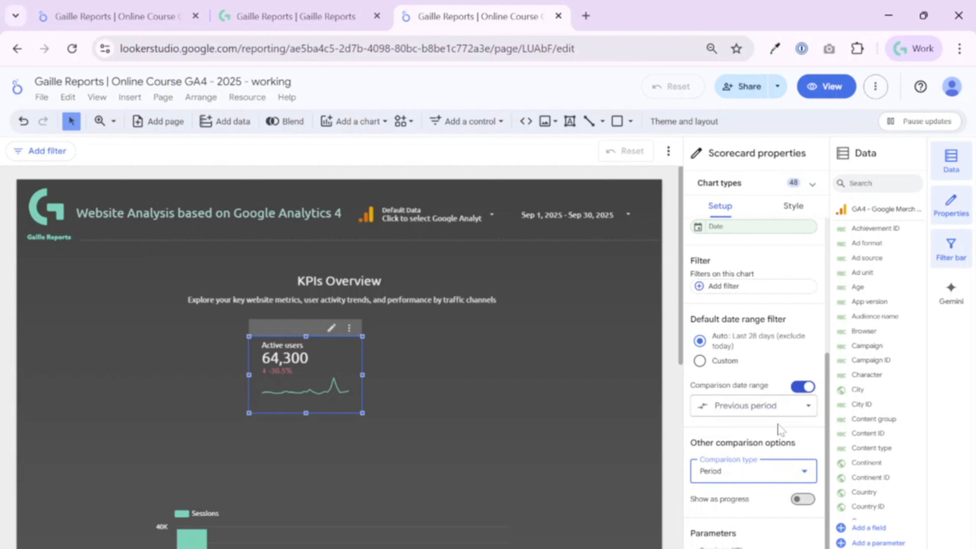
Step: Try showing a chart title on the Active users scorecard through its style settings and hide it again
scroll(775, 433, "down", 1)
scroll(770, 457, "up", 6)
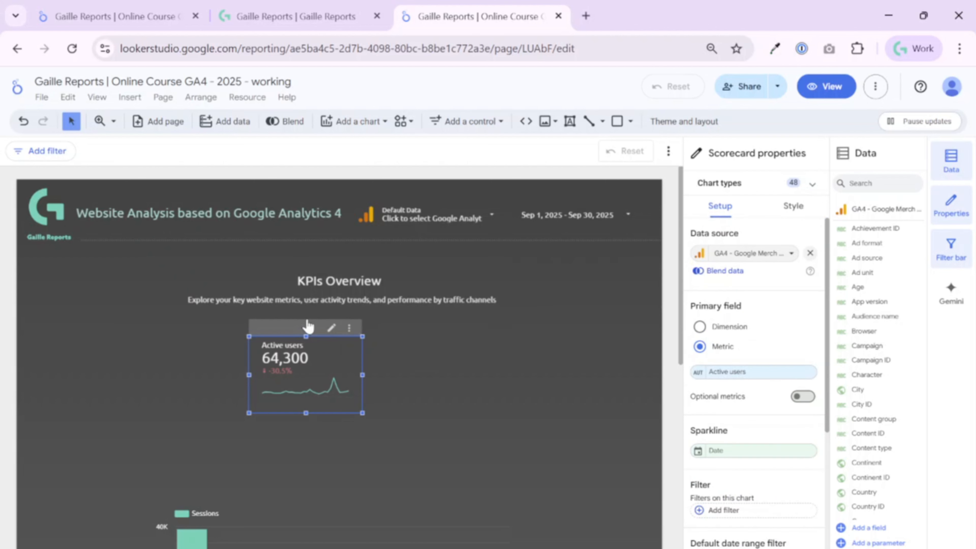
left_click(793, 206)
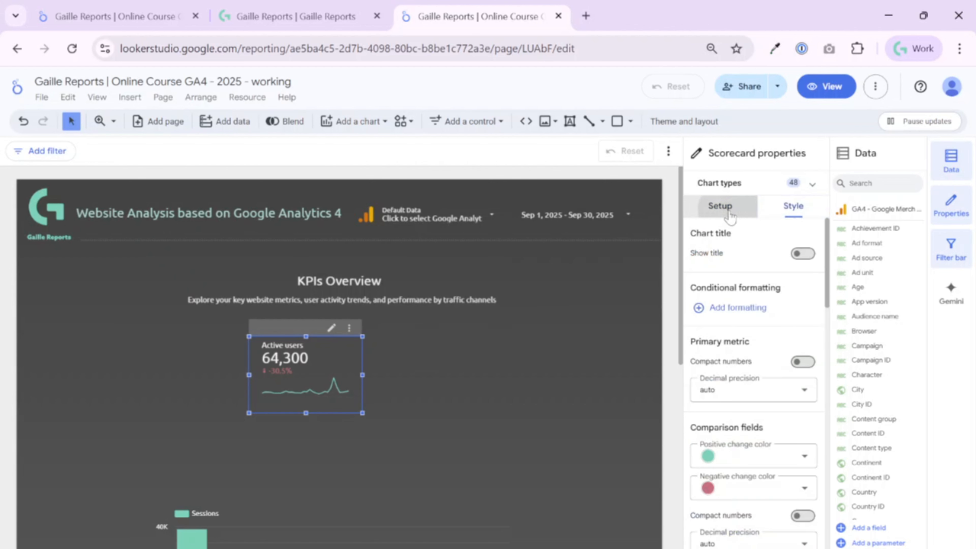
left_click(720, 206)
scroll(753, 384, "down", 5)
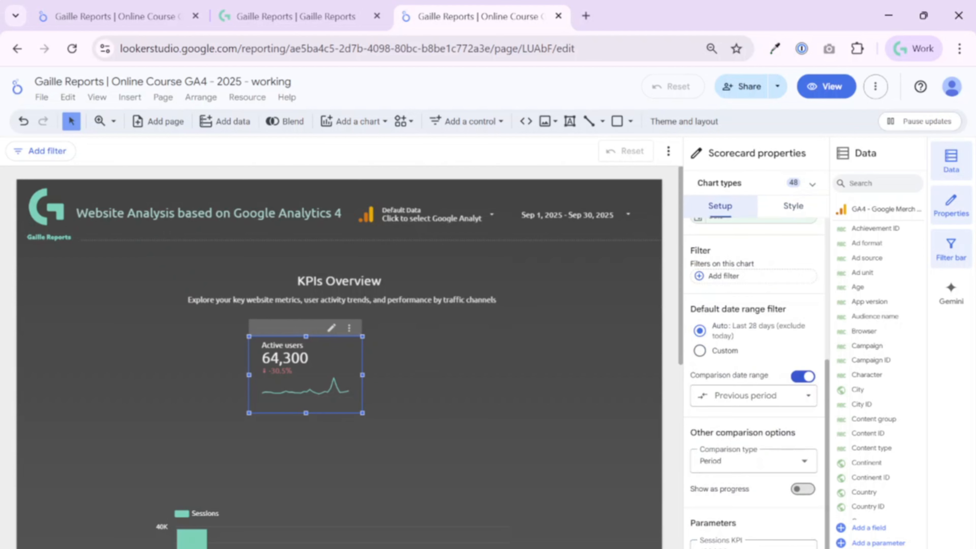
scroll(746, 425, "up", 5)
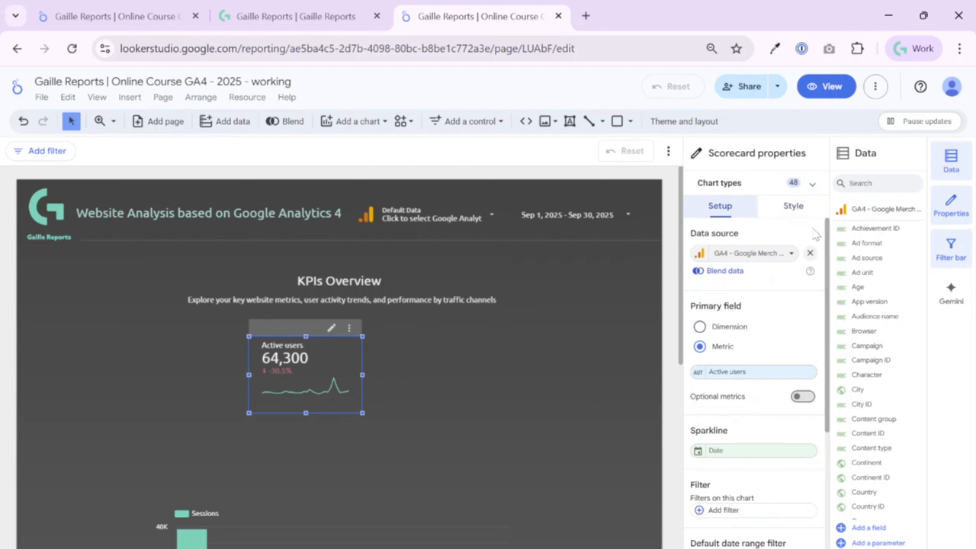
left_click(803, 220)
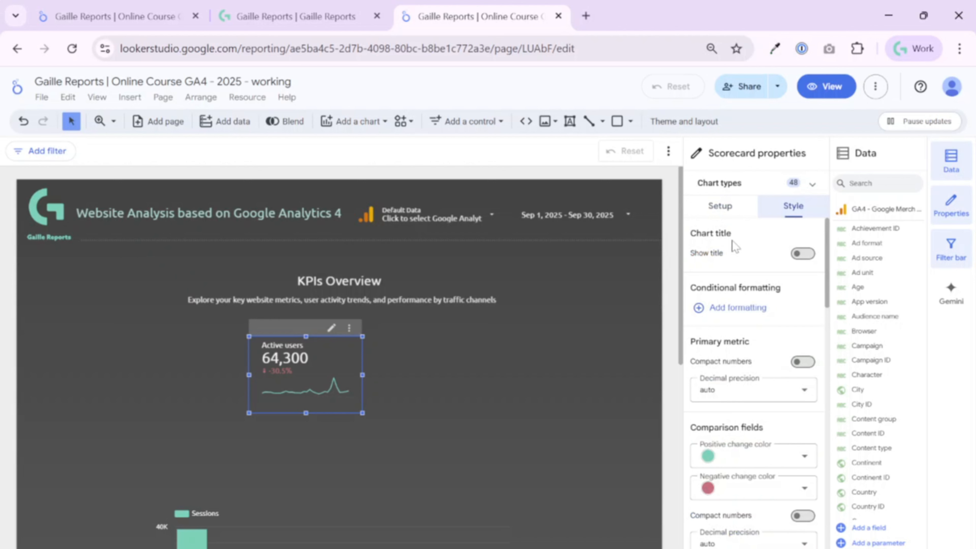
left_click(806, 255)
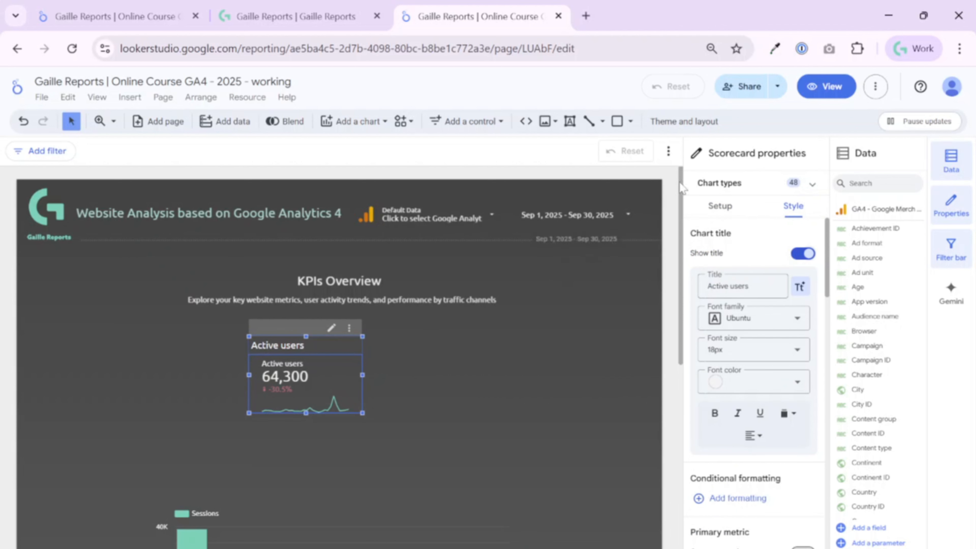
left_click(801, 256)
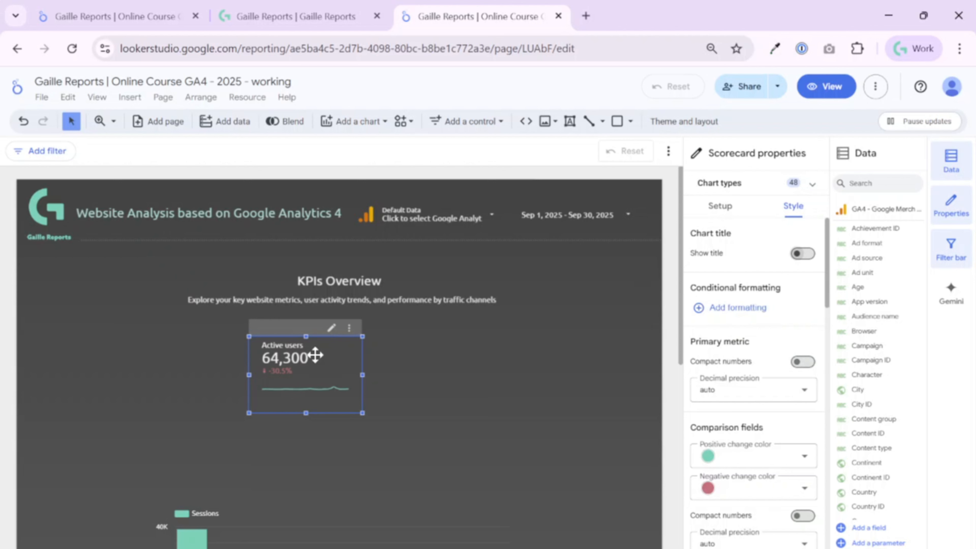
Step: Try compact numbers for the scorecard's primary metric, turn them back off, and check its decimal precision options without changing them
left_click(803, 361)
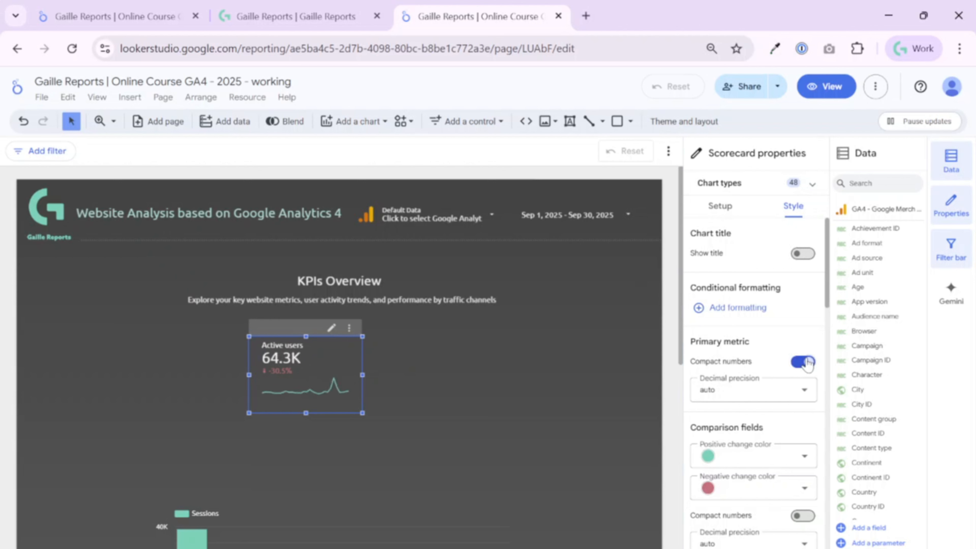
left_click(805, 362)
left_click(805, 362)
left_click(805, 362)
left_click(805, 362)
left_click(805, 362)
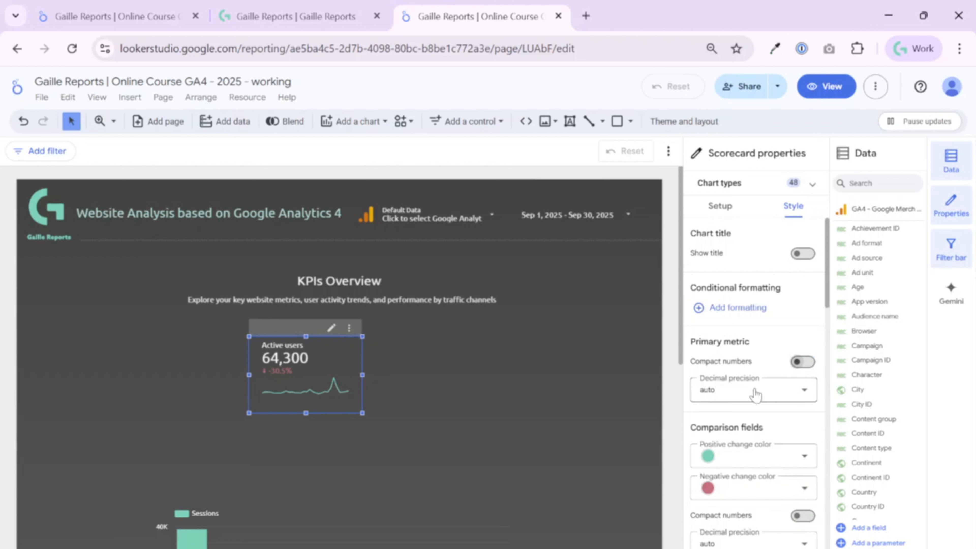
left_click(736, 390)
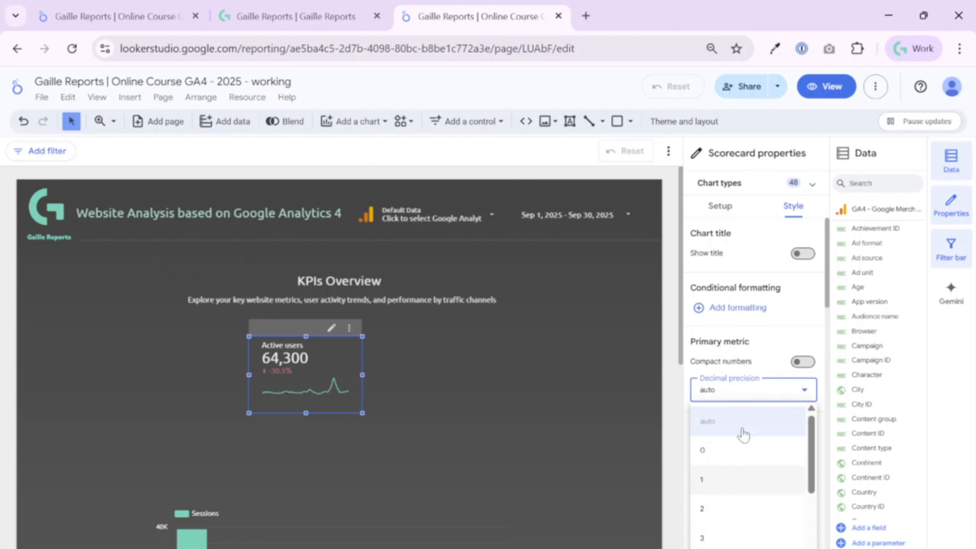
left_click(763, 366)
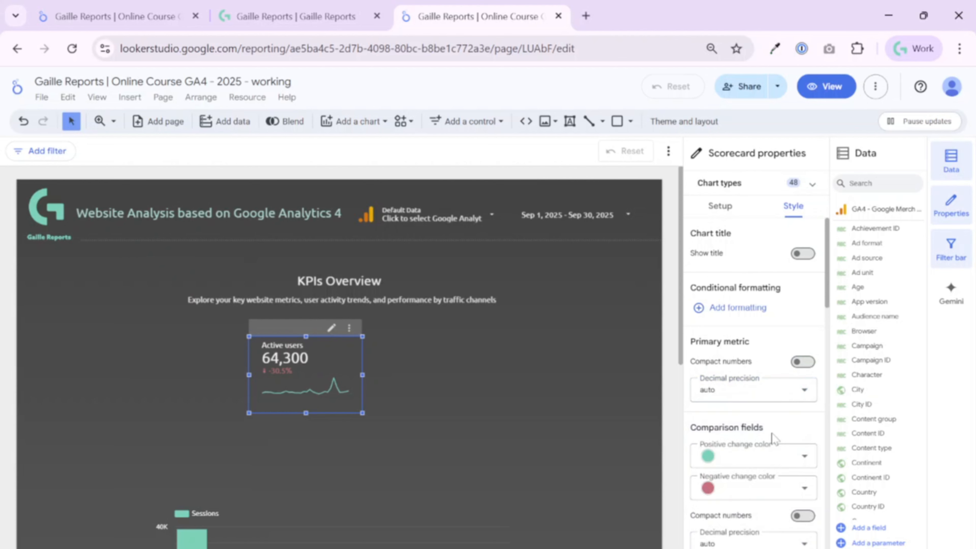
Step: Try compact numbers for the scorecard's comparison fields, turn them off, and set the comparison's decimal precision to 0
scroll(782, 457, "down", 2)
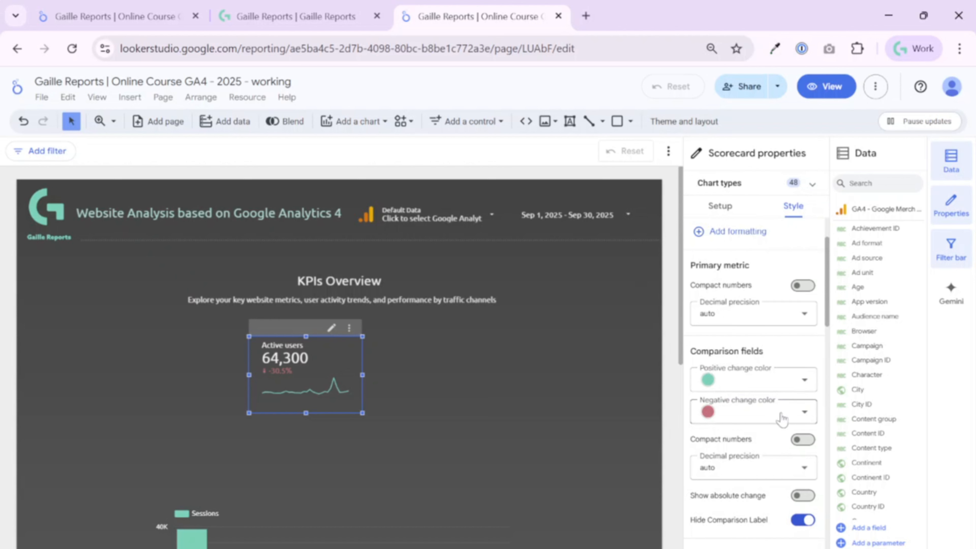
scroll(769, 399, "down", 2)
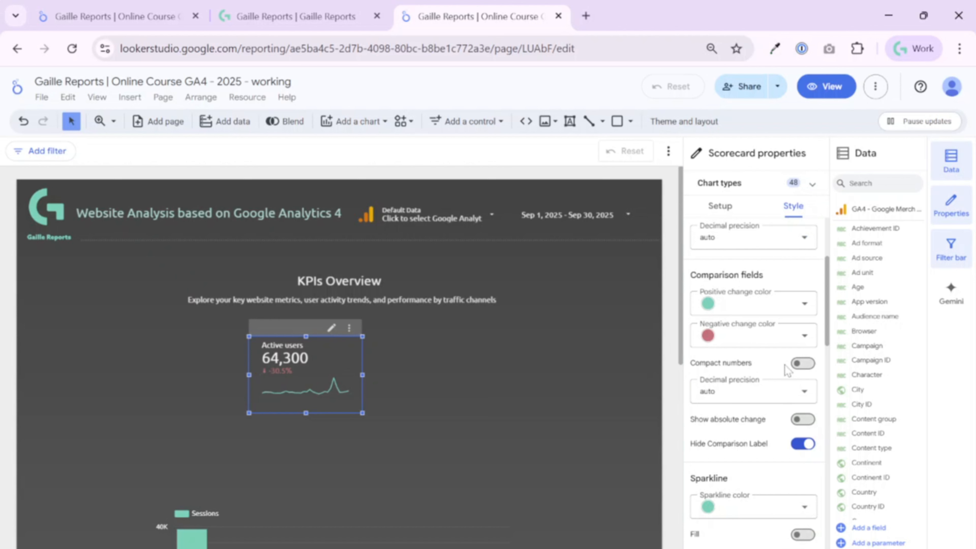
left_click(807, 368)
left_click(802, 364)
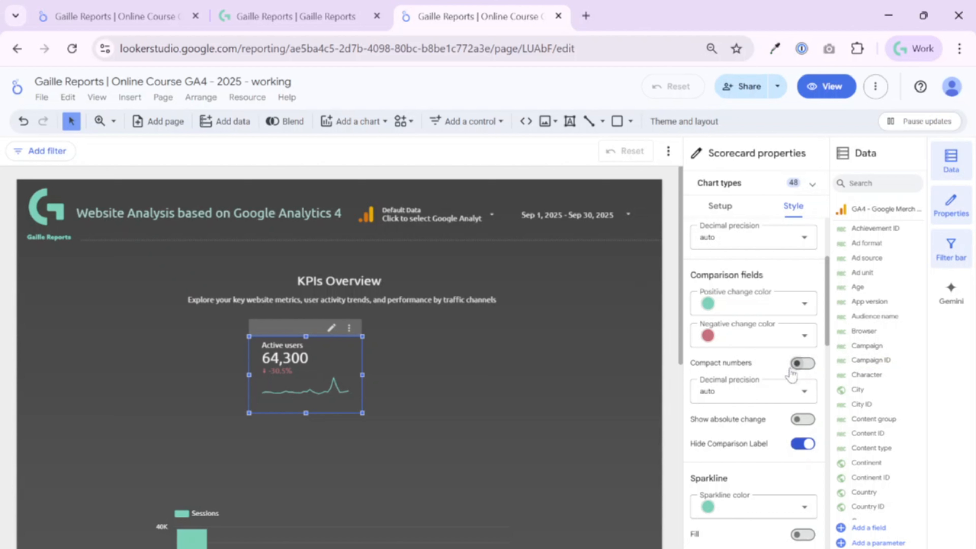
left_click(749, 400)
left_click(712, 451)
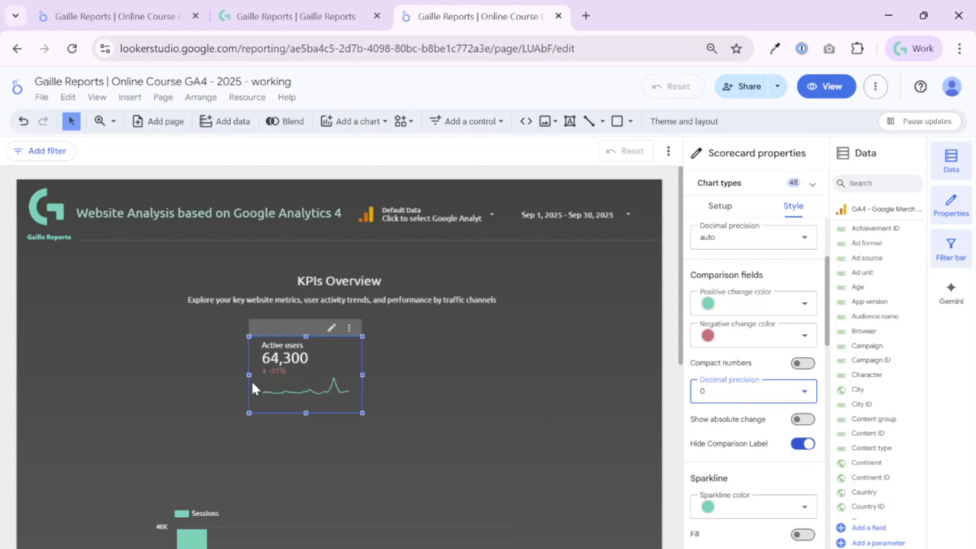
Step: Try the absolute change display and turn it off, and unhide the comparison label with the text MoM
left_click(803, 420)
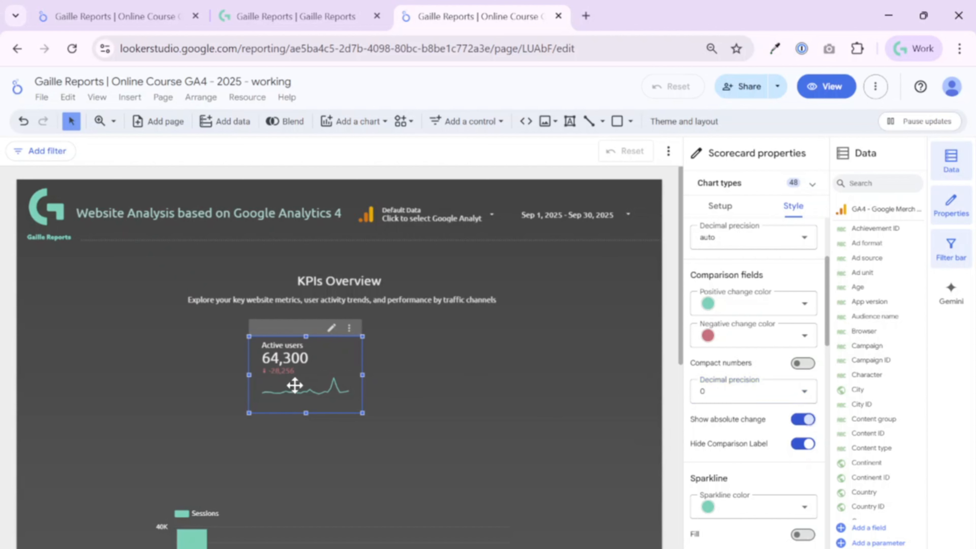
left_click(795, 421)
left_click(806, 444)
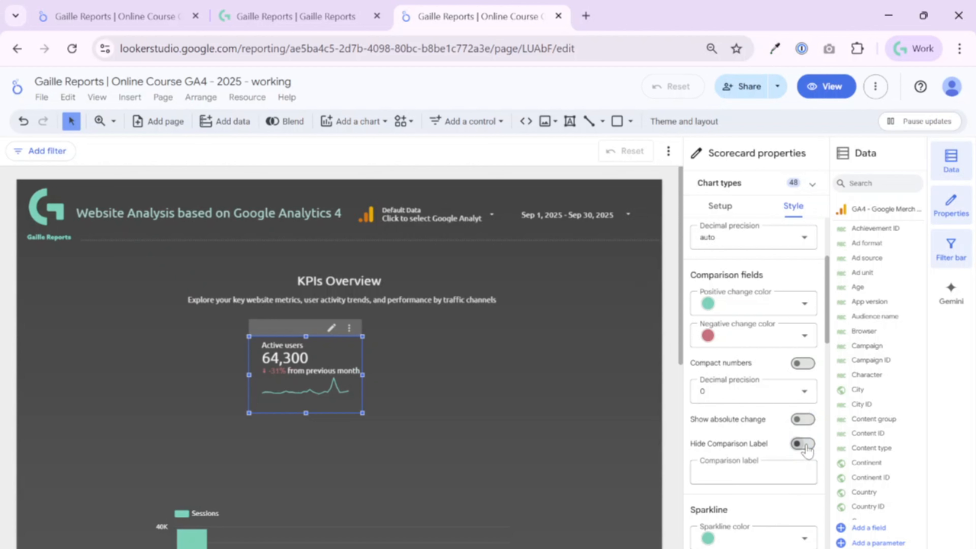
left_click(805, 445)
left_click(805, 444)
left_click(787, 465)
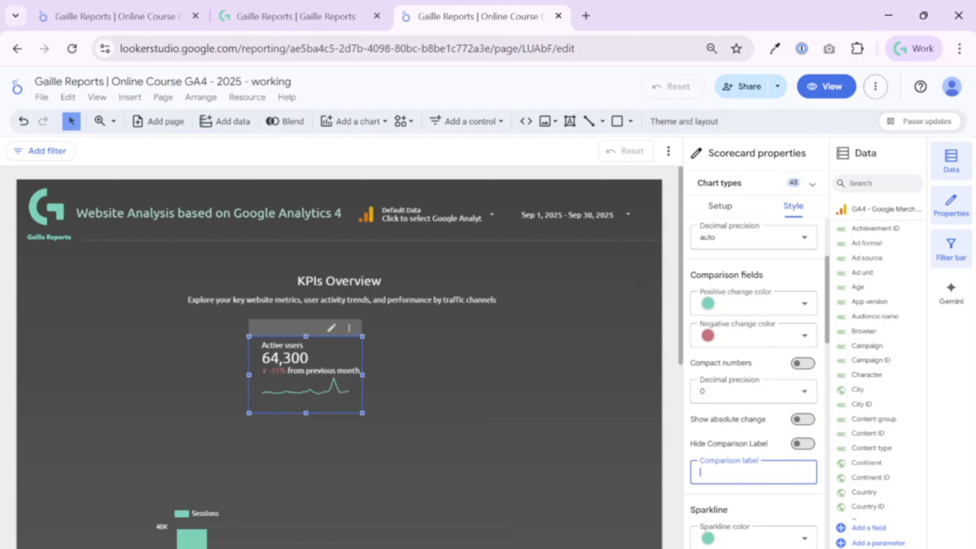
type("MoM")
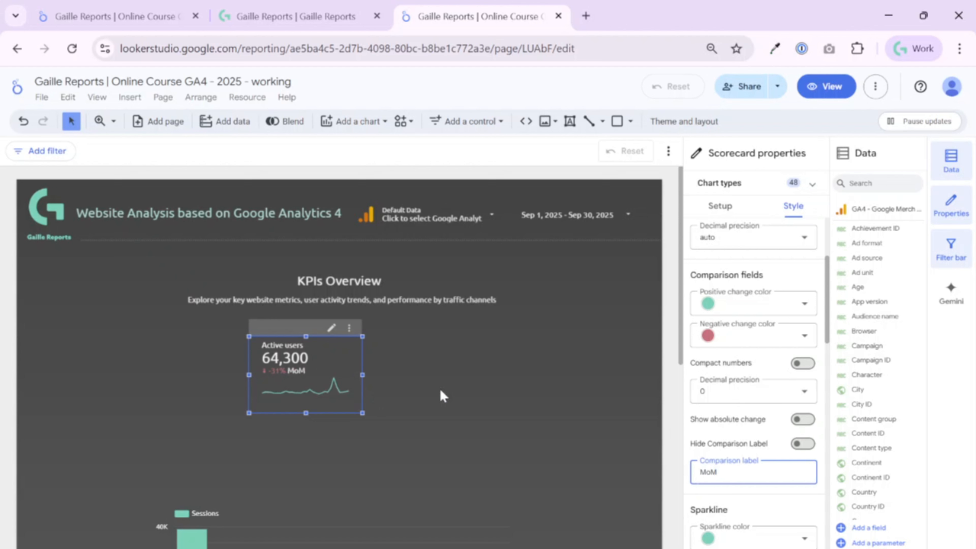
left_click(789, 491)
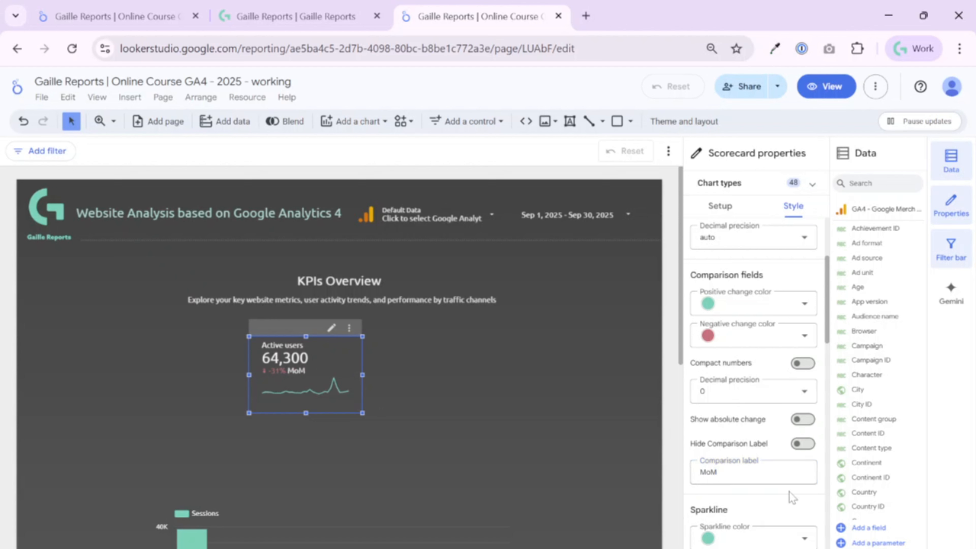
Step: Check the sparkline color choices without changing them, turn on the sparkline fill, and compare the scorecard with the original report
scroll(769, 454, "down", 4)
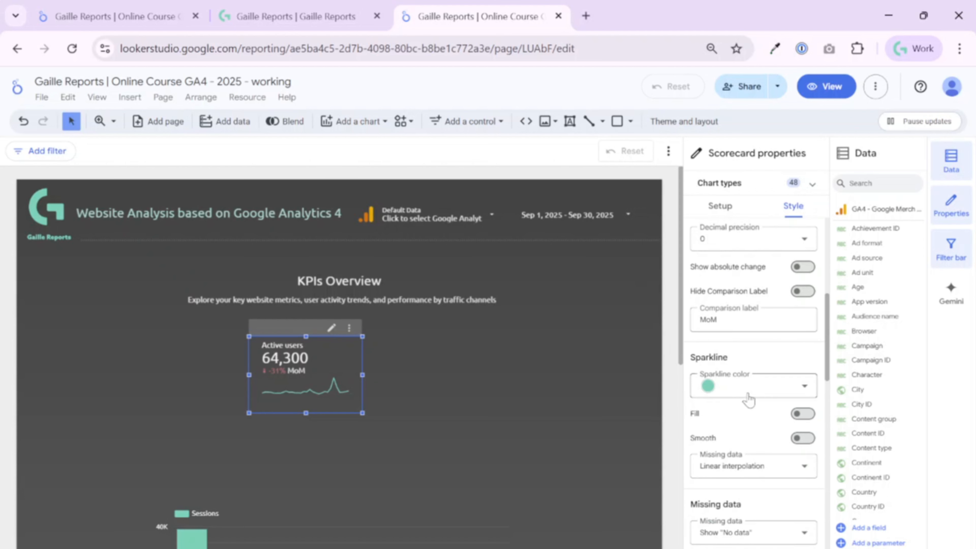
left_click(750, 390)
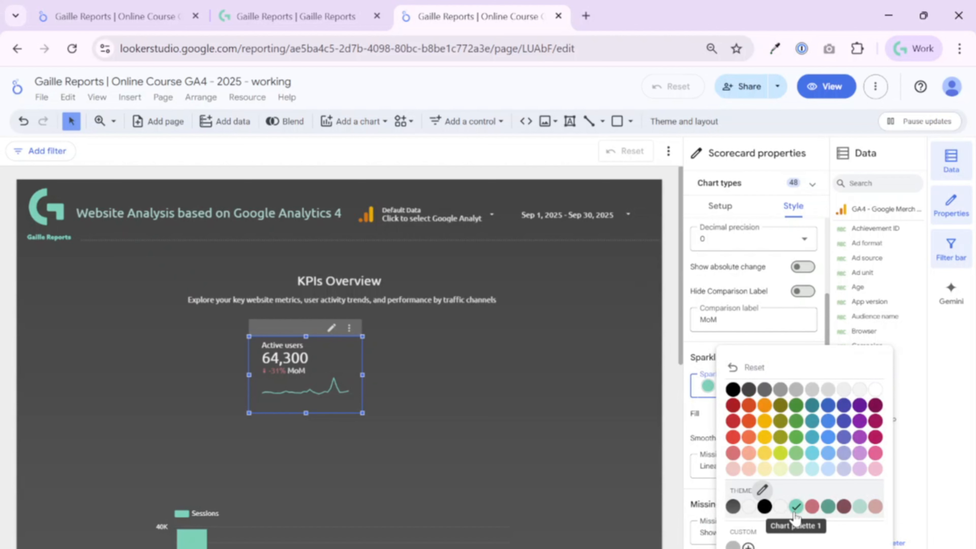
left_click(694, 431)
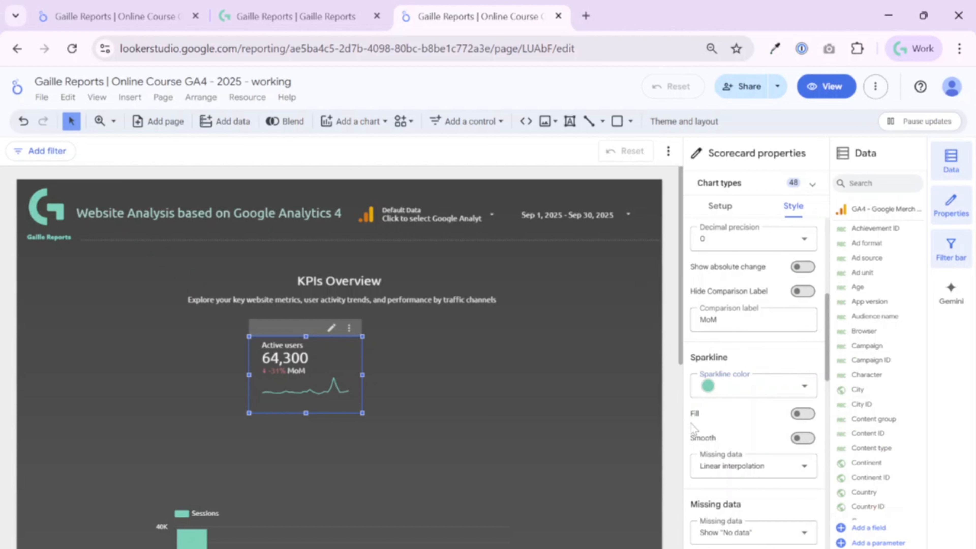
left_click(803, 413)
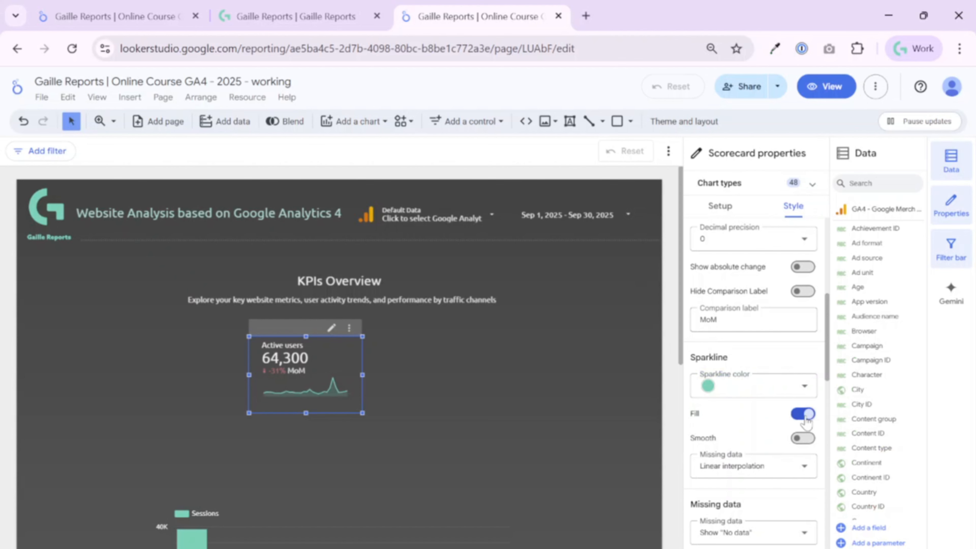
left_click(45, 6)
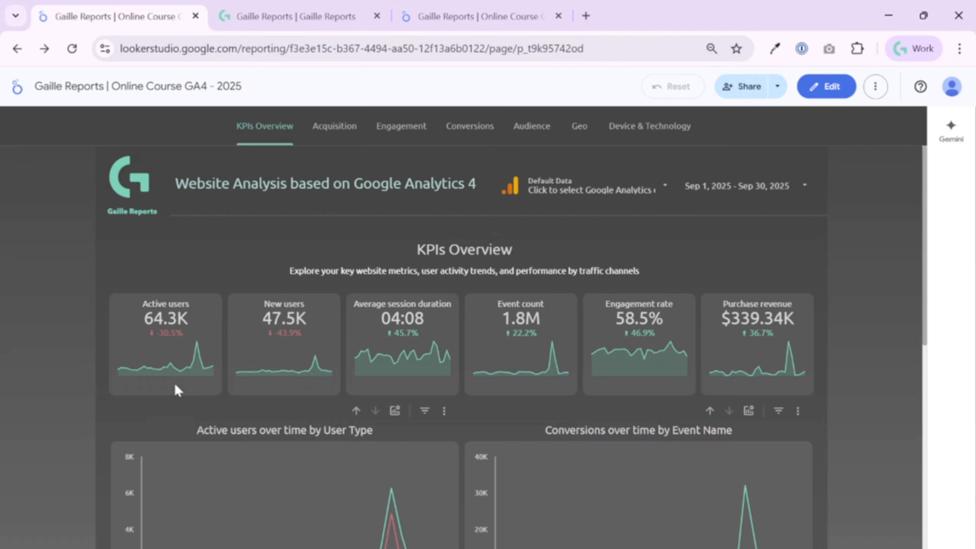
left_click(554, 17)
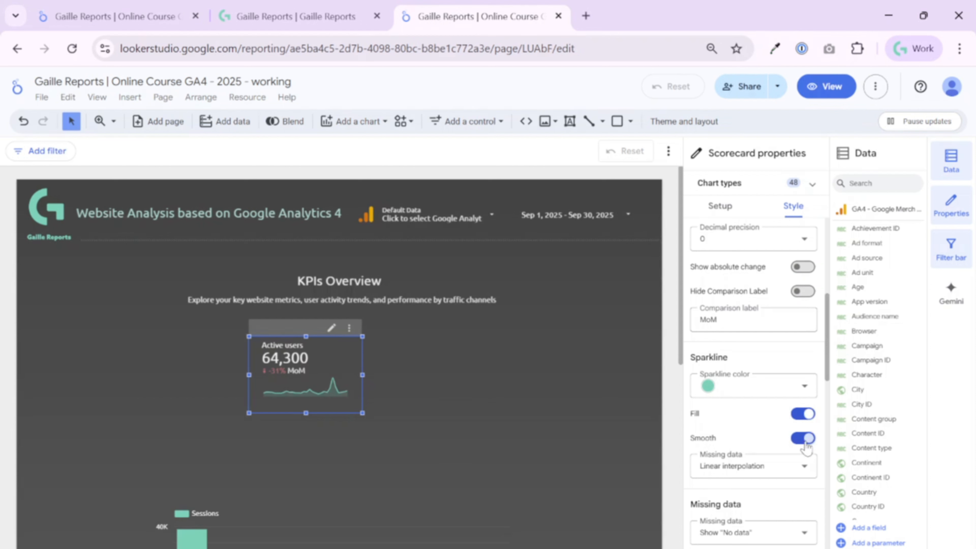
Step: Enlarge the Active users scorecard to about half the width of the report canvas
left_click(365, 415)
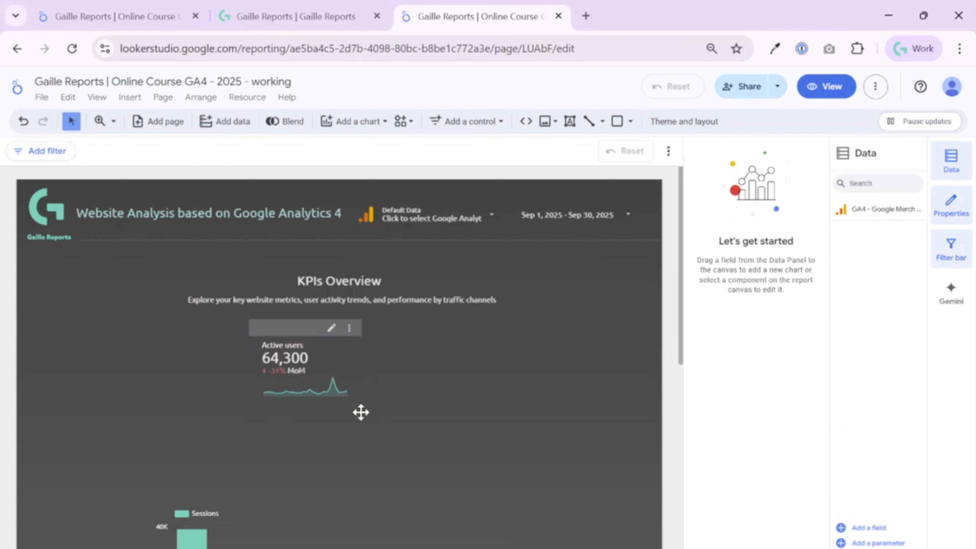
left_click(338, 392)
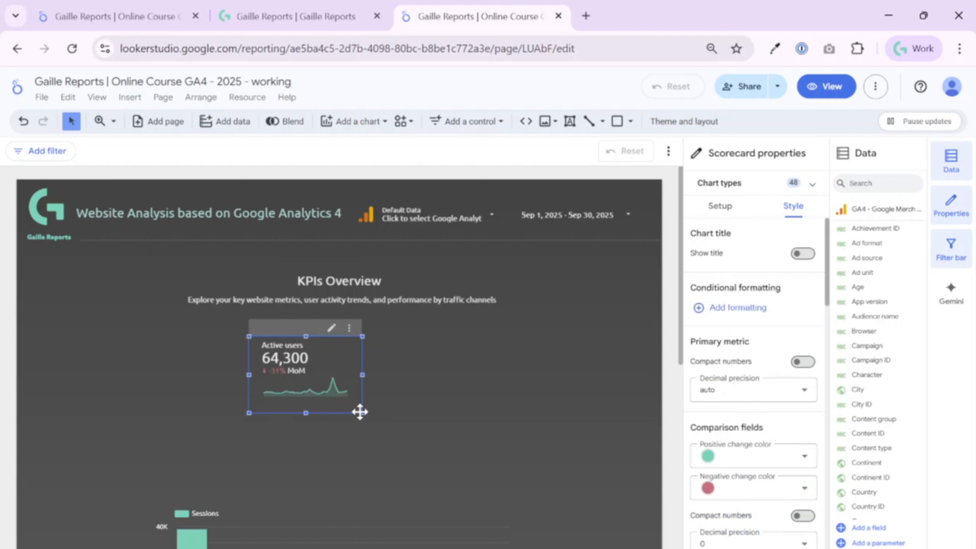
left_click_drag(360, 412, 577, 485)
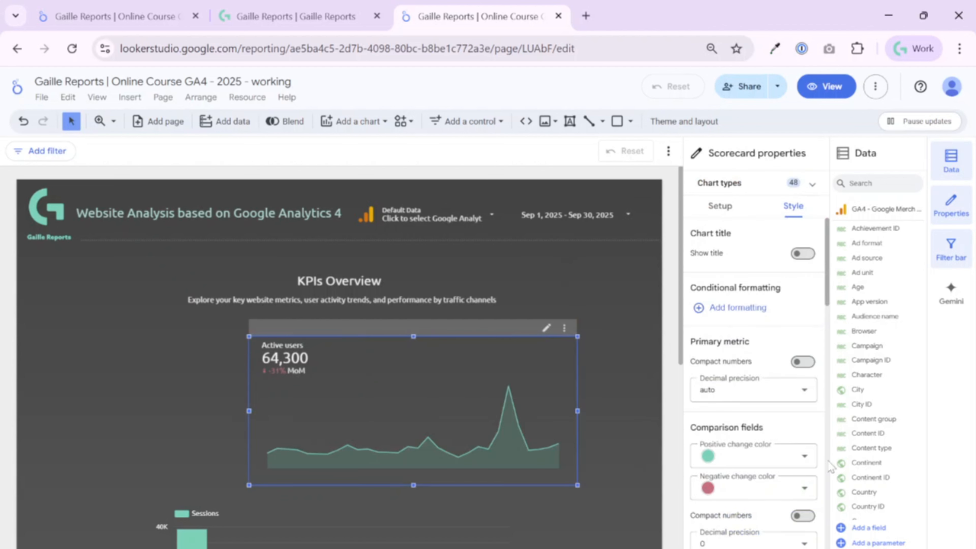
Step: Try switching the sparkline's fill off and back on, and its smoothing on and back off
scroll(803, 421, "down", 2)
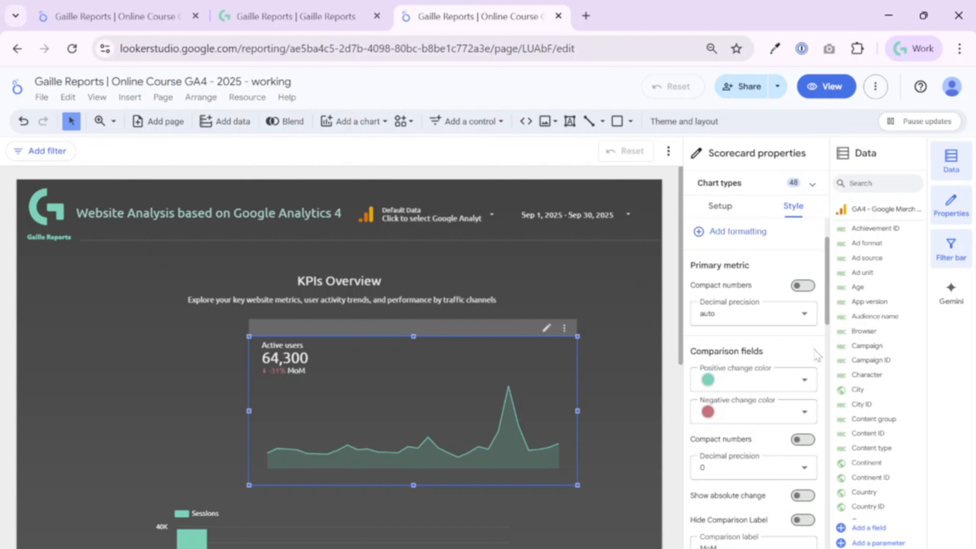
scroll(795, 369, "down", 10)
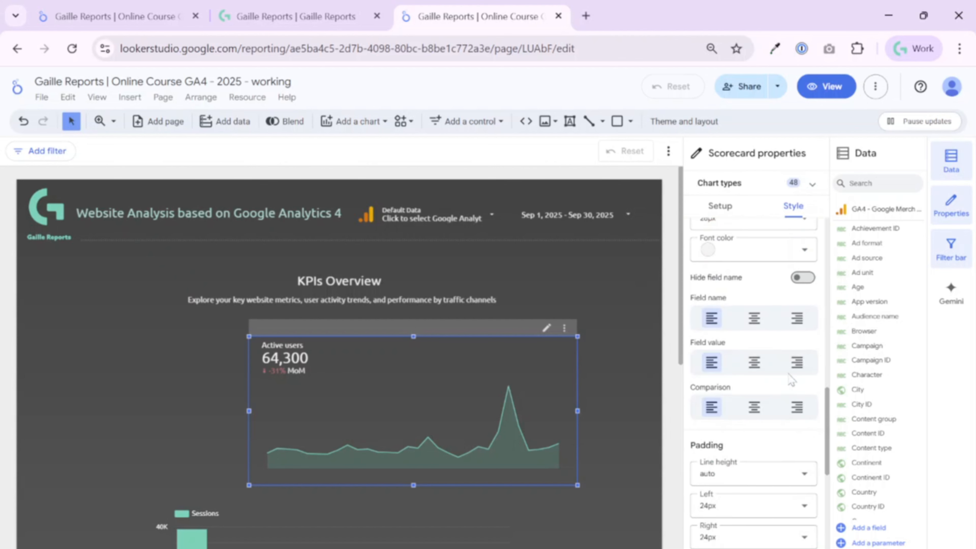
scroll(791, 380, "up", 6)
scroll(785, 315, "up", 2)
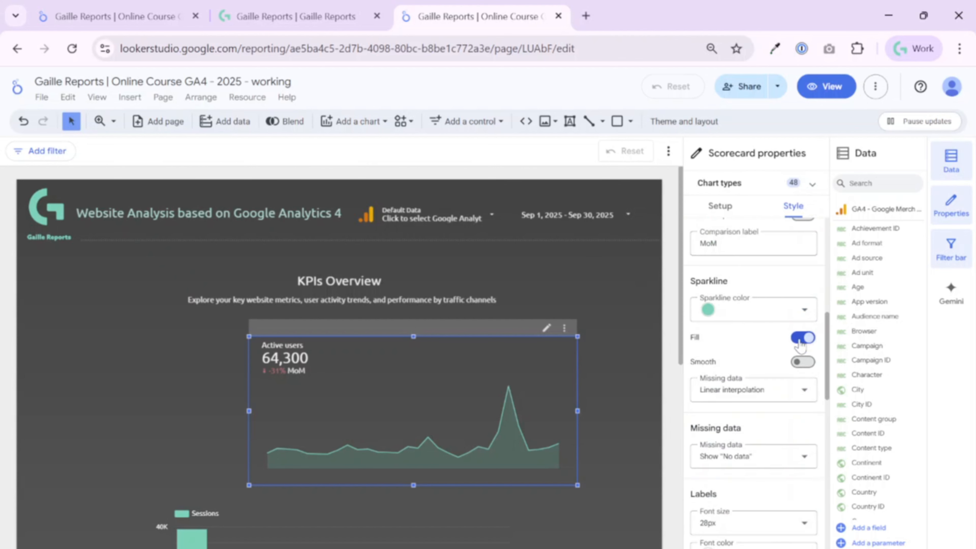
left_click(802, 338)
left_click(802, 339)
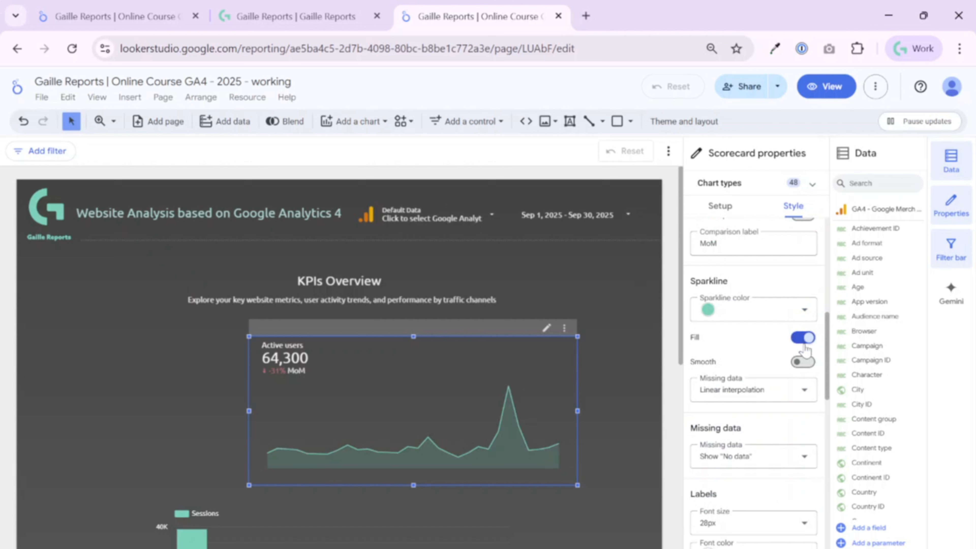
left_click(802, 362)
left_click(802, 362)
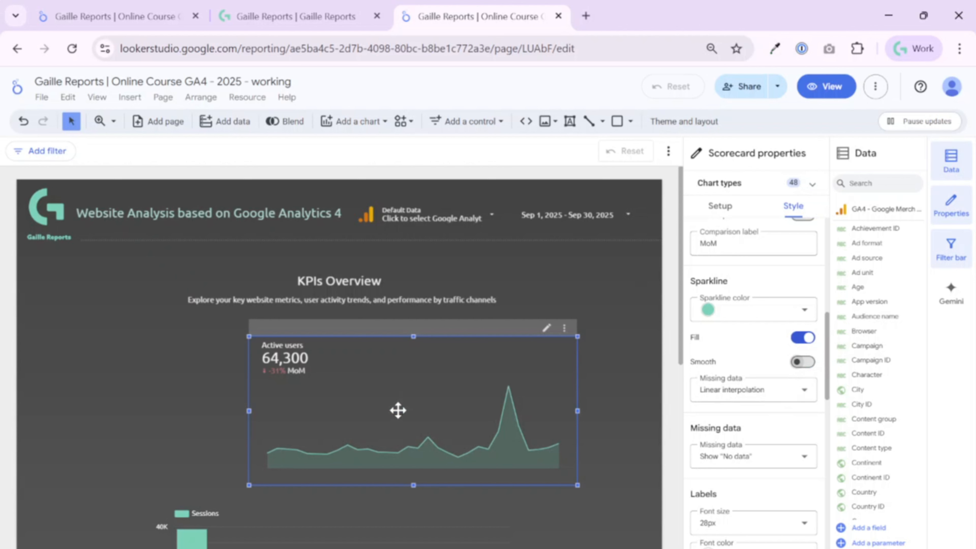
Step: Try other missing data options for the sparkline, including Line to zero, and restore Linear interpolation
left_click(736, 394)
left_click(741, 423)
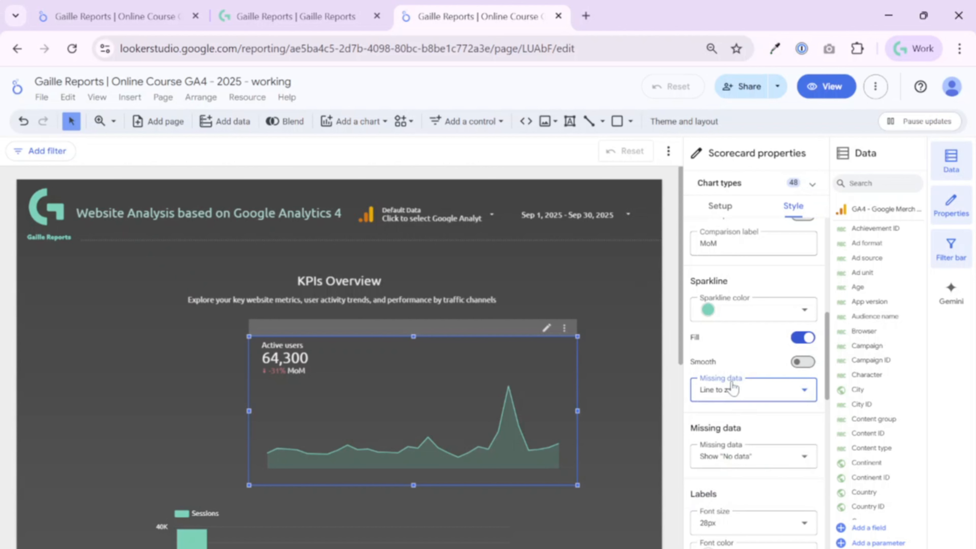
left_click(753, 390)
left_click(766, 453)
left_click(701, 391)
left_click(752, 481)
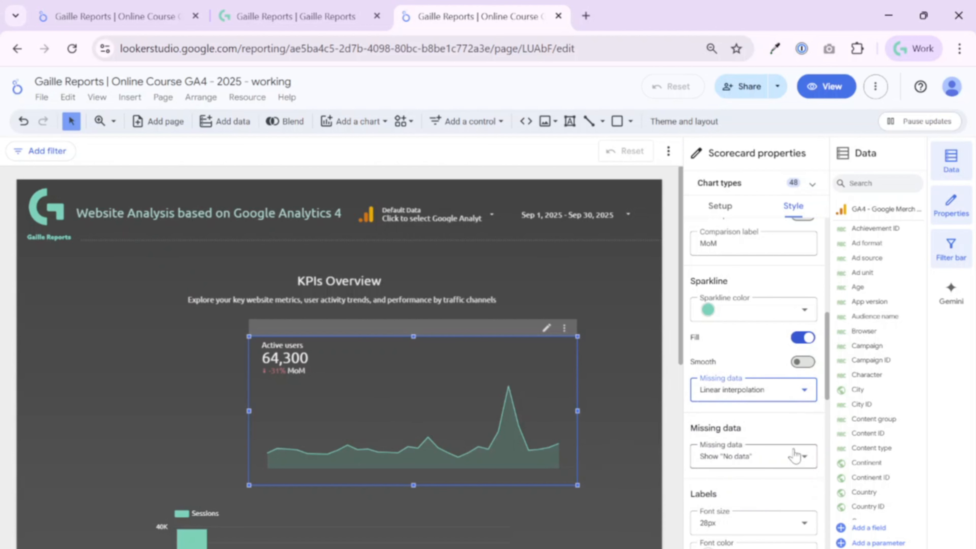
Step: Set the scorecard's missing data display to Show "-" and review the other options without changing it
left_click(722, 466)
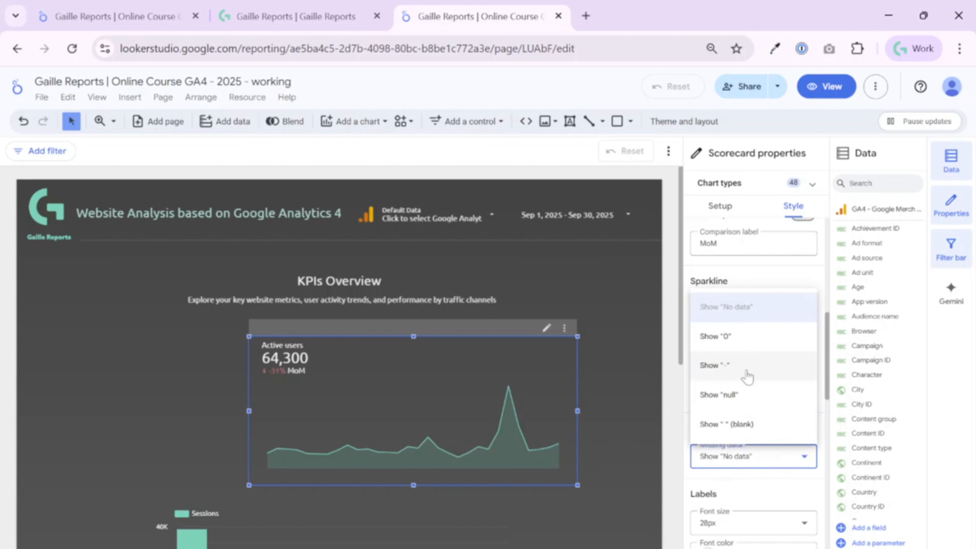
left_click(755, 369)
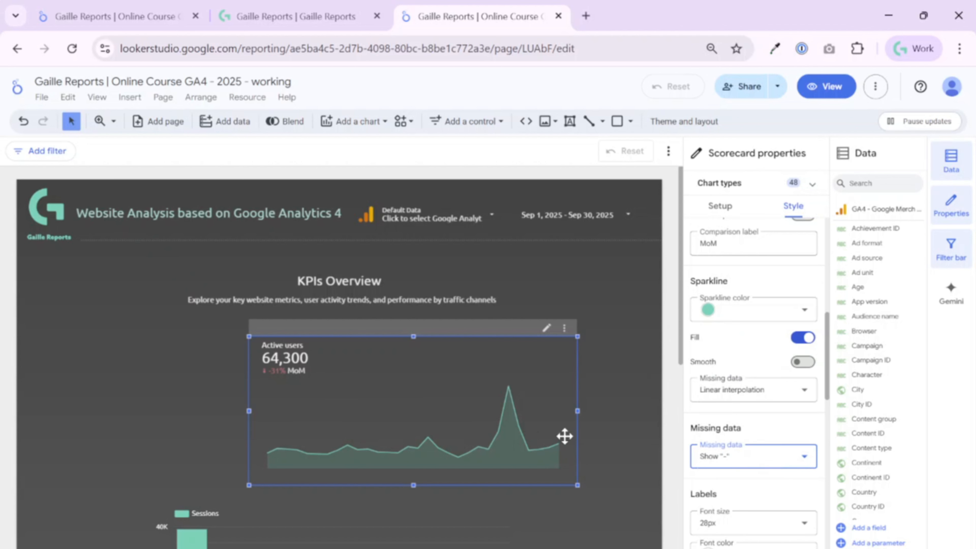
left_click(734, 457)
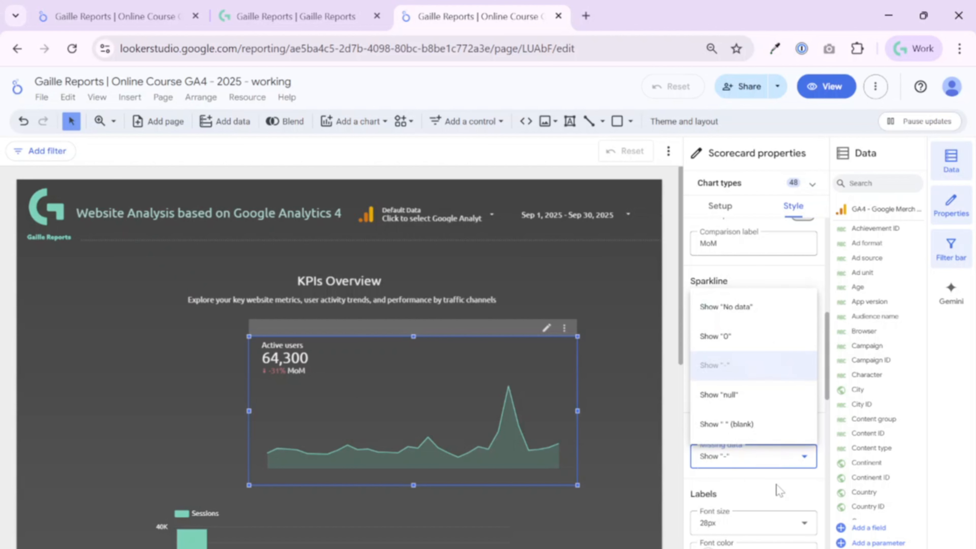
left_click(780, 491)
left_click(767, 458)
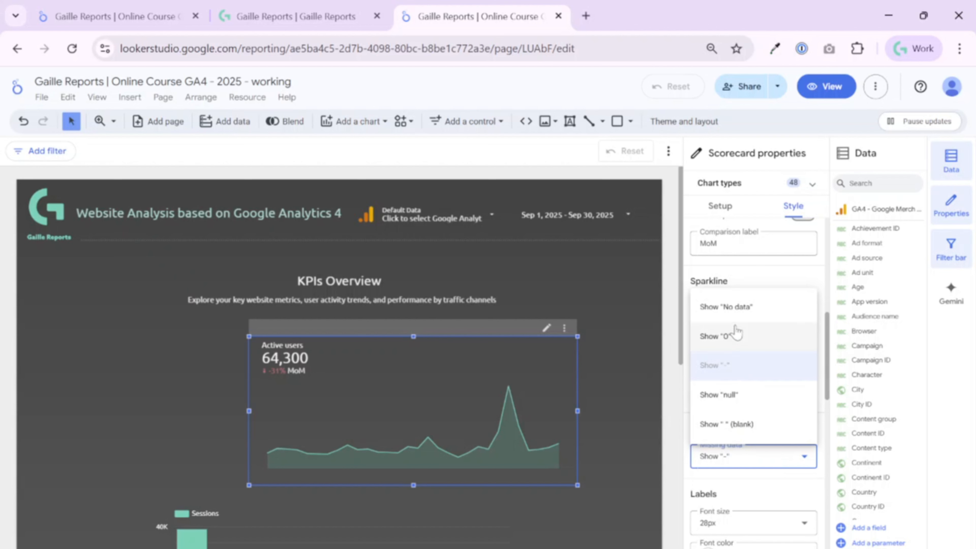
left_click(745, 478)
Step: Try hiding the field name in the scorecard's label settings and show it again
scroll(754, 467, "down", 2)
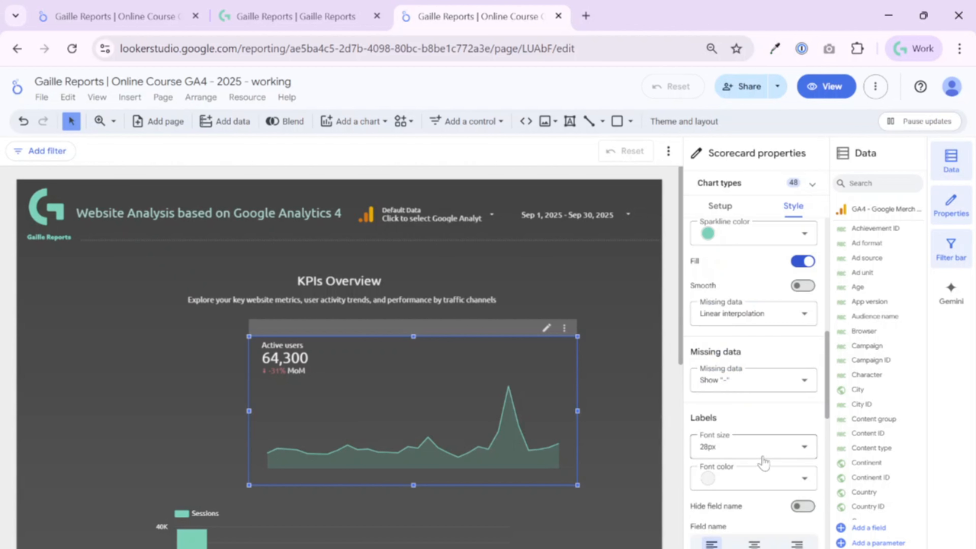
scroll(736, 476, "down", 2)
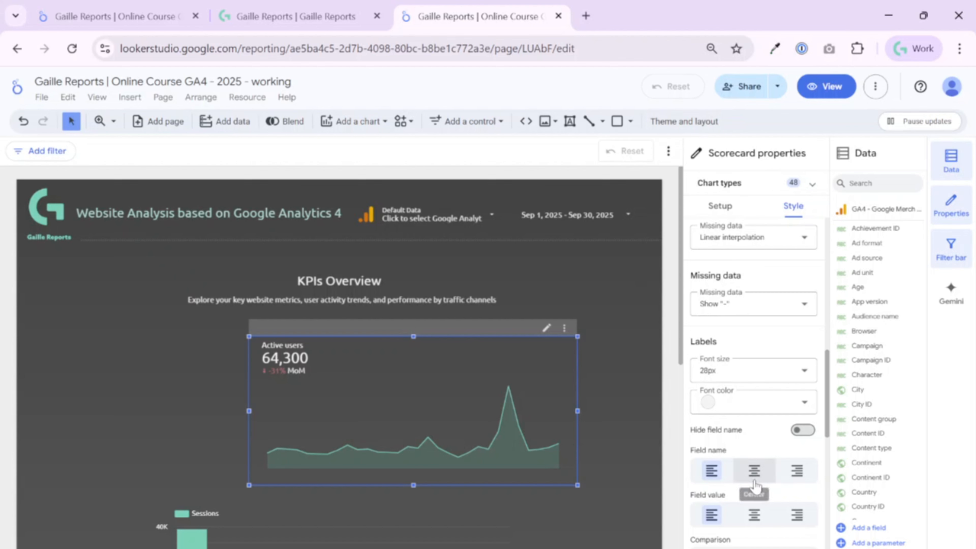
scroll(754, 481, "down", 4)
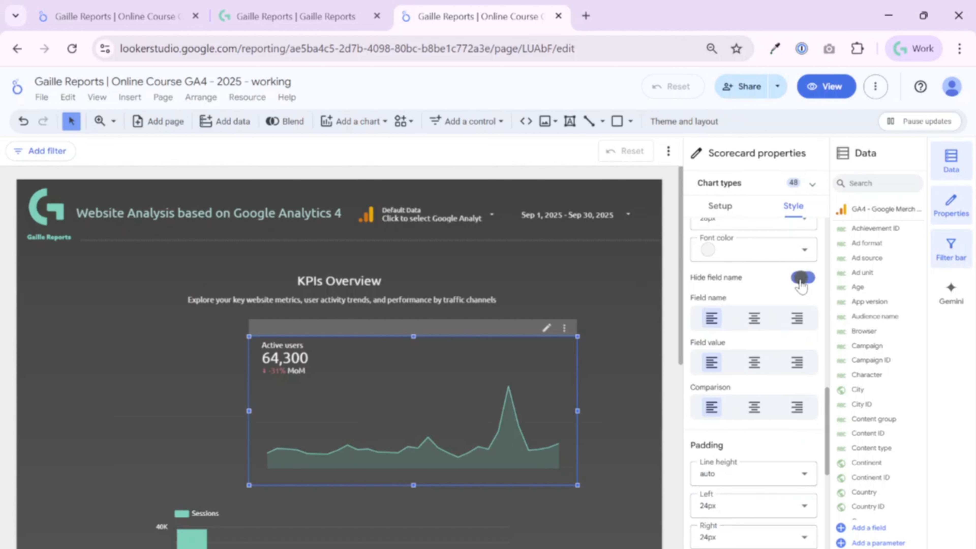
left_click(802, 278)
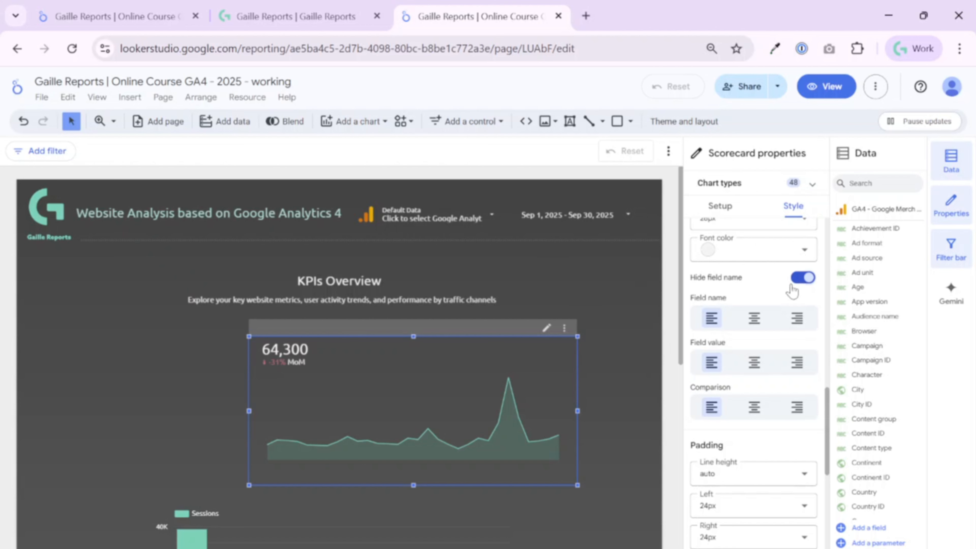
left_click(710, 285)
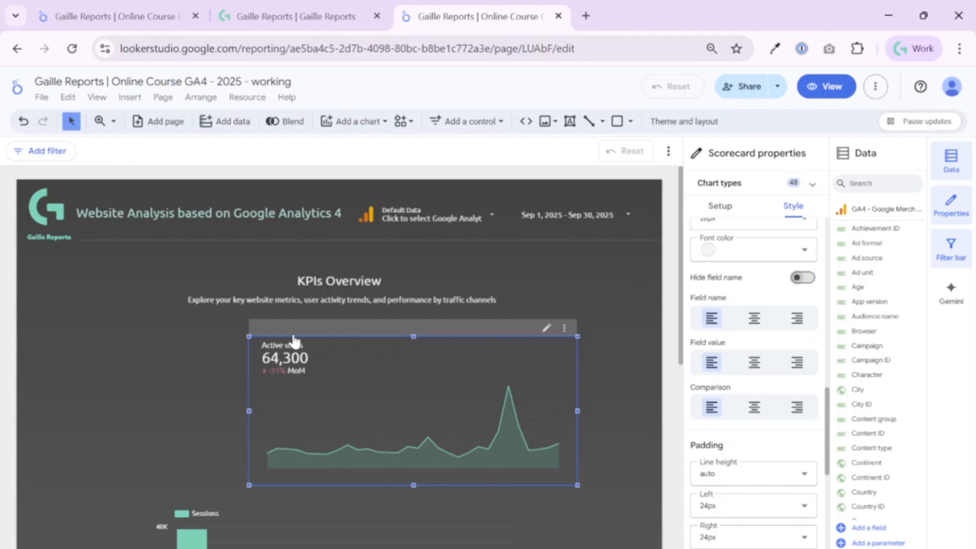
Step: Center-align the scorecard's field name, field value and comparison
left_click(754, 317)
left_click(755, 364)
left_click(754, 406)
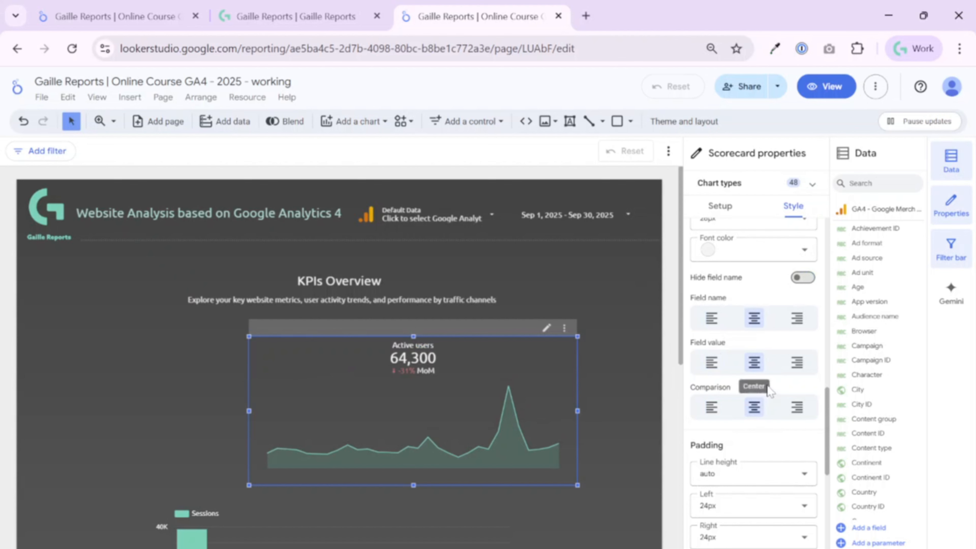
Step: Review the scorecard's padding, border and chart header settings, and shrink it to a compact card about a fifth of the canvas width
scroll(778, 405, "down", 4)
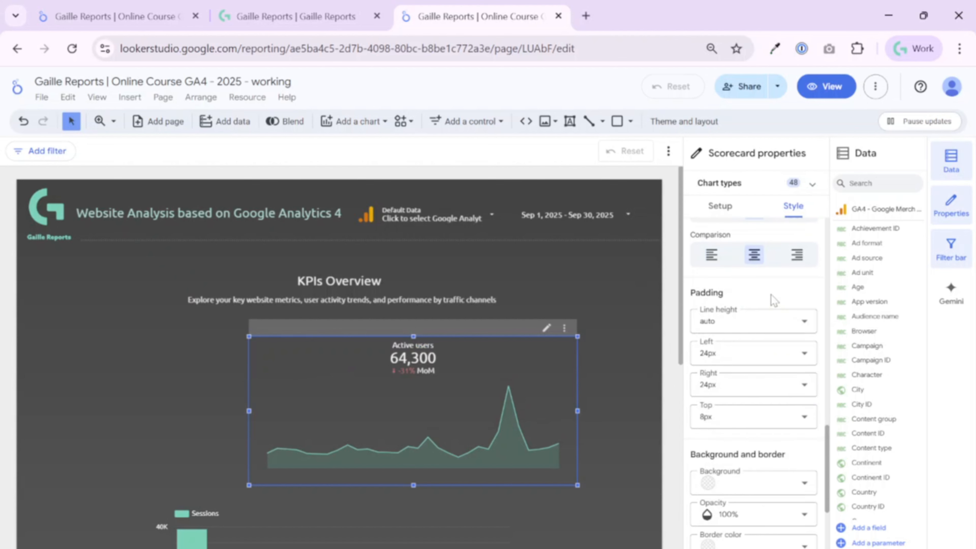
scroll(752, 318, "up", 4)
scroll(784, 385, "down", 2)
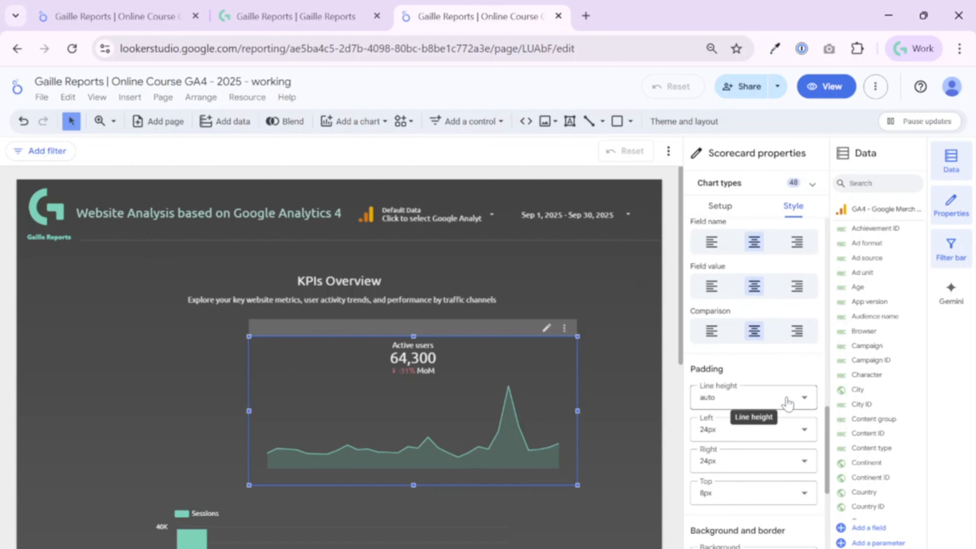
scroll(784, 372, "down", 2)
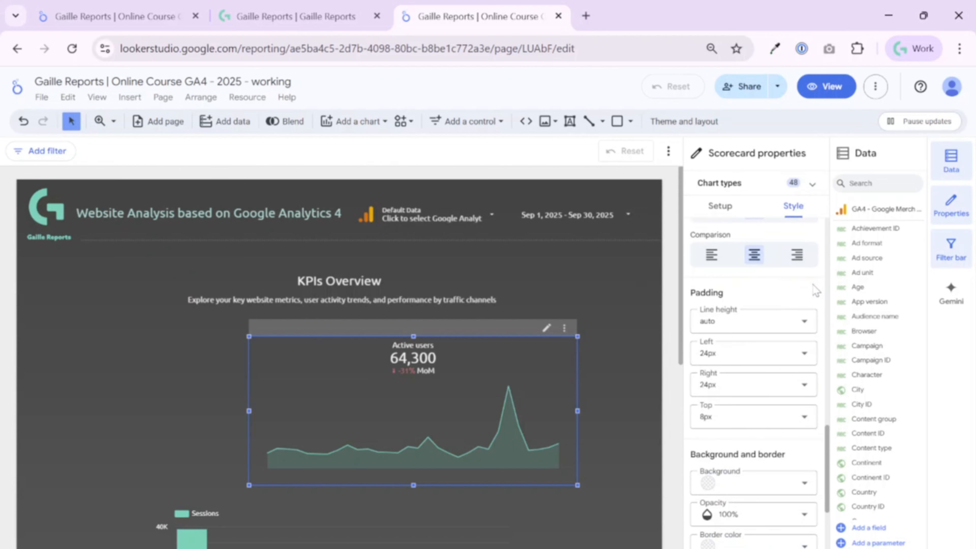
scroll(787, 453, "down", 2)
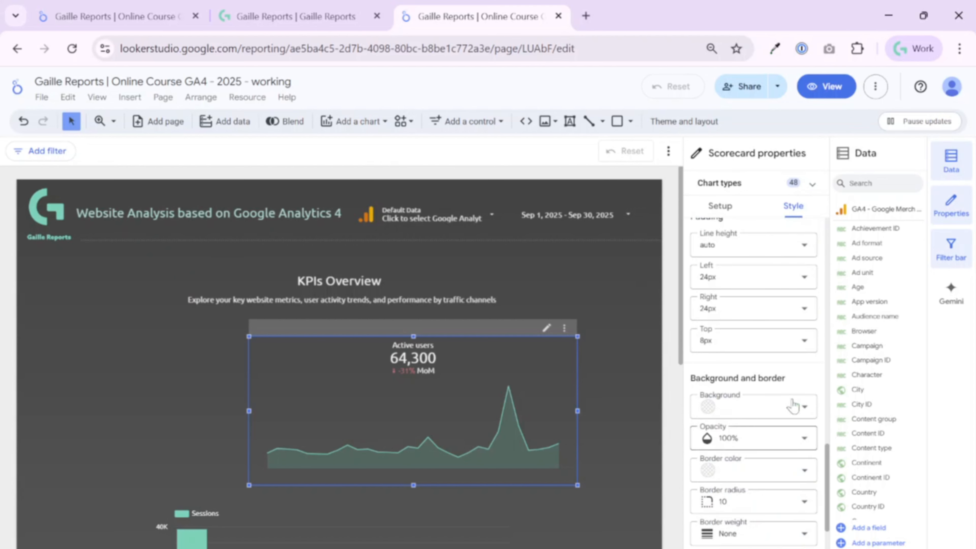
scroll(787, 365, "down", 4)
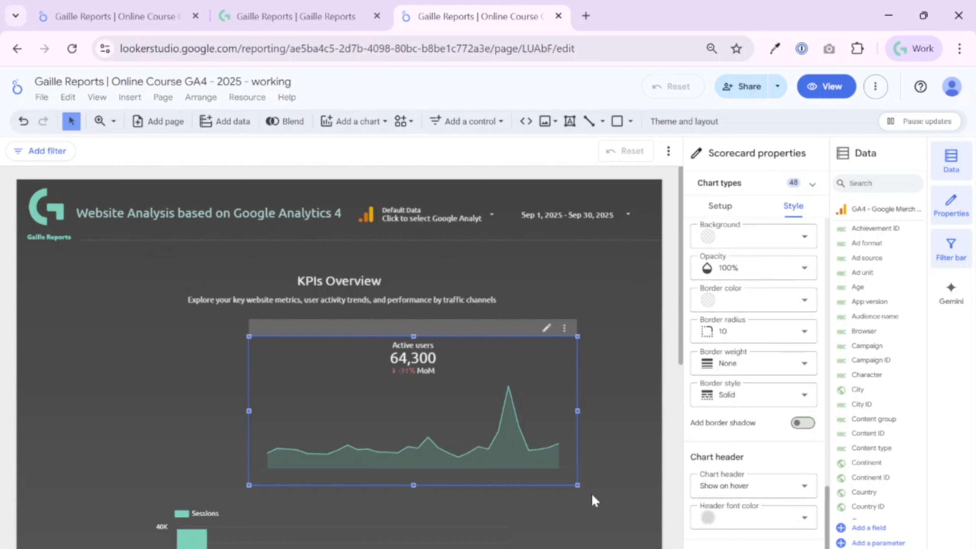
left_click_drag(576, 486, 384, 425)
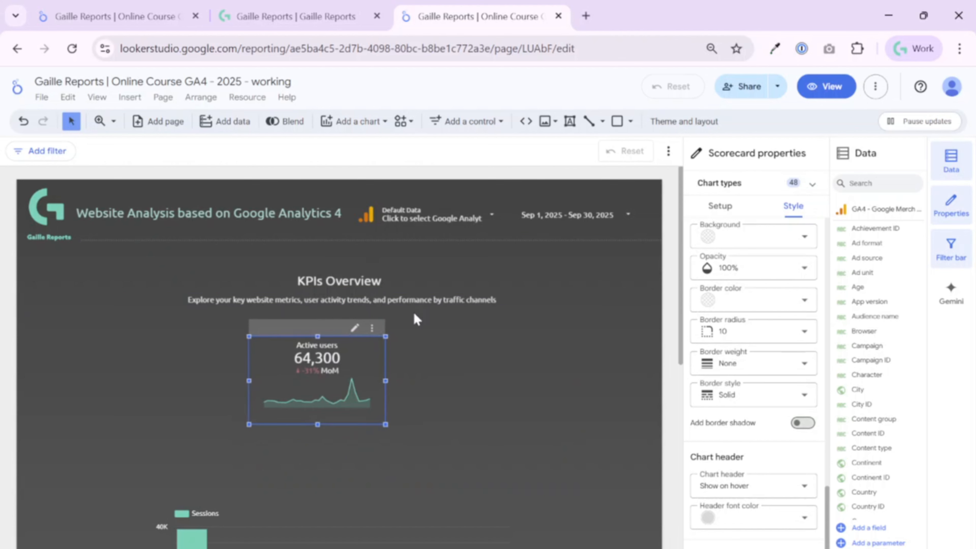
Step: Switch to the original report, open it for editing, and examine the Active users scorecard's background, border and chart header styling
left_click(128, 5)
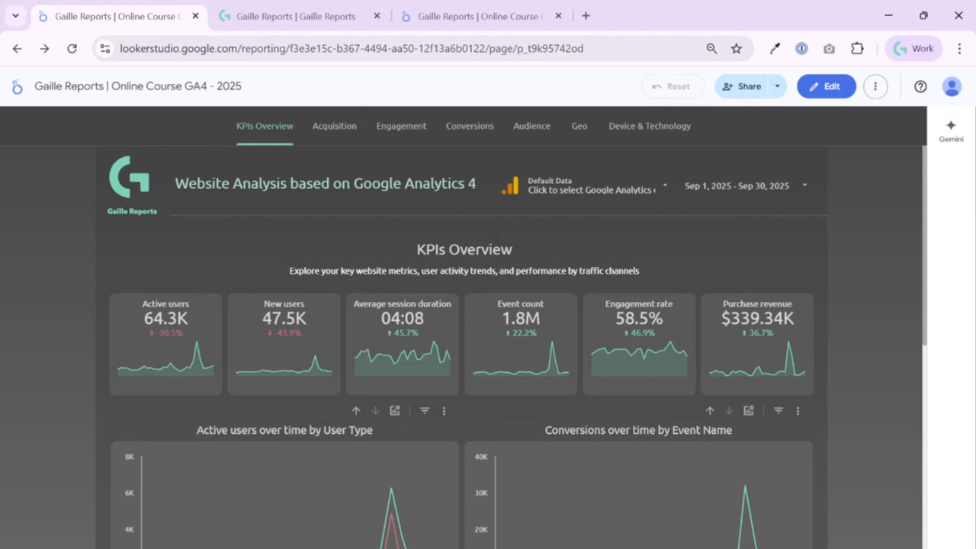
left_click(827, 86)
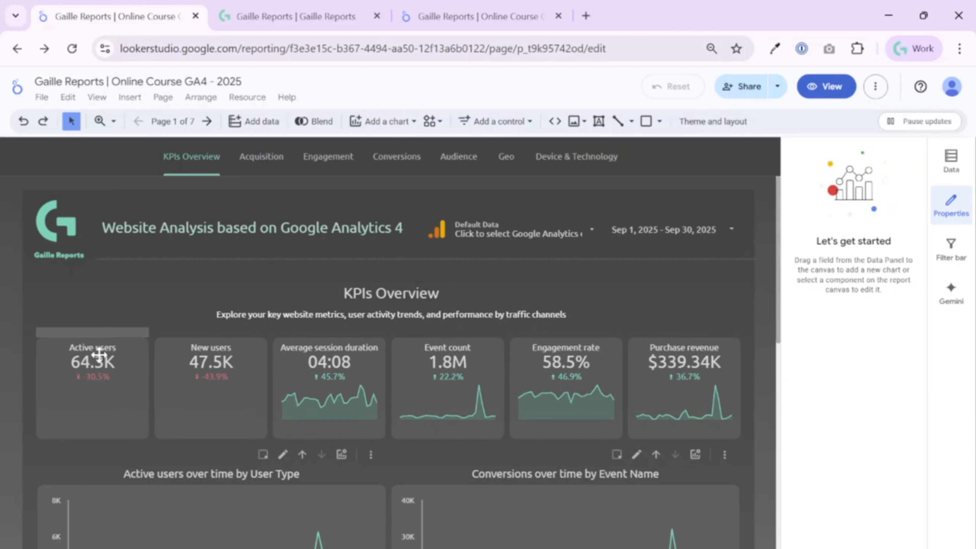
left_click(97, 356)
scroll(887, 342, "down", 10)
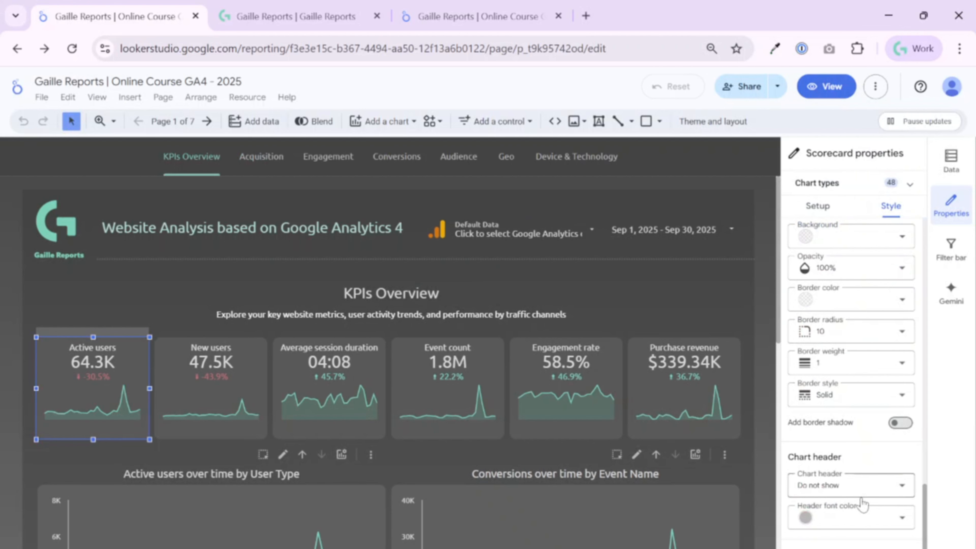
Step: Review the original Active users scorecard's style settings, including compact numbers, sparkline, labels, padding, background and border
scroll(891, 459, "up", 6)
scroll(857, 416, "up", 8)
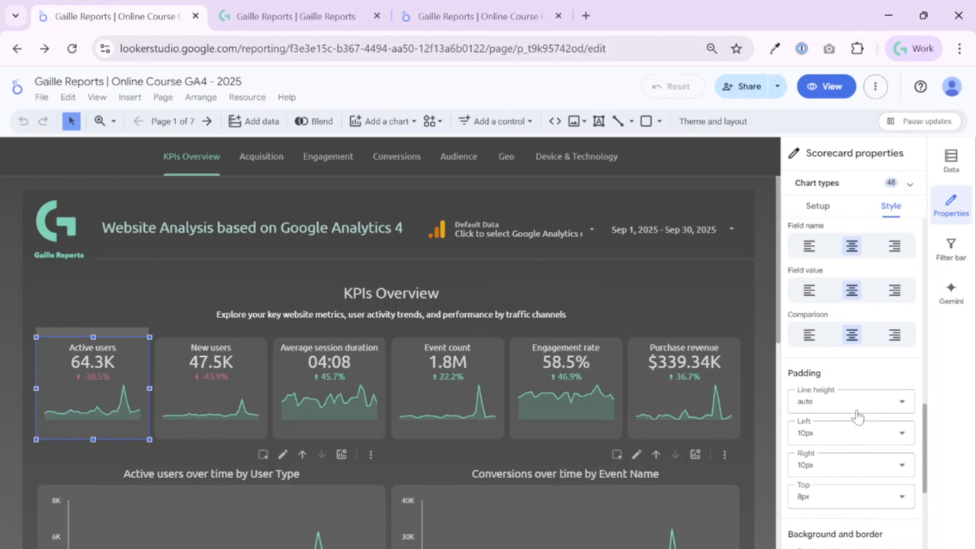
scroll(862, 471, "up", 10)
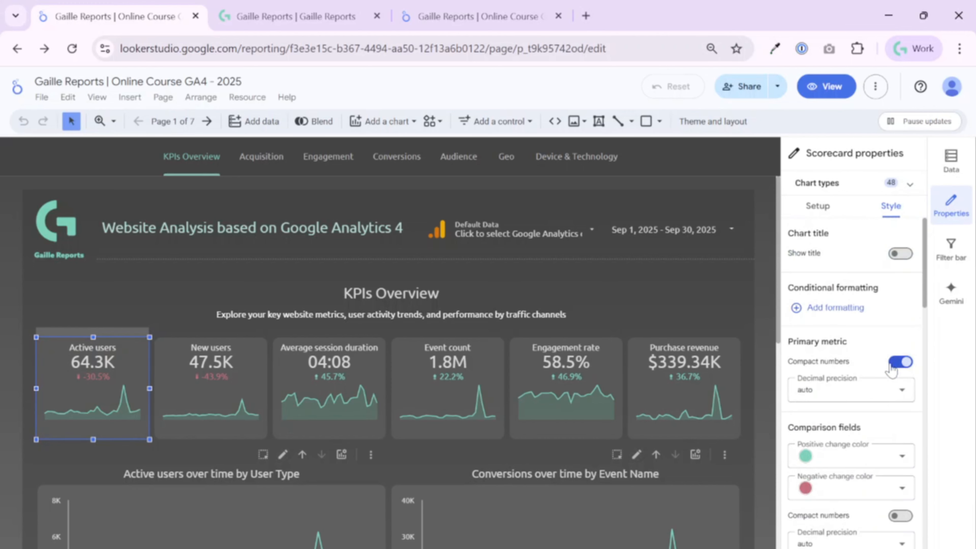
scroll(889, 389, "down", 10)
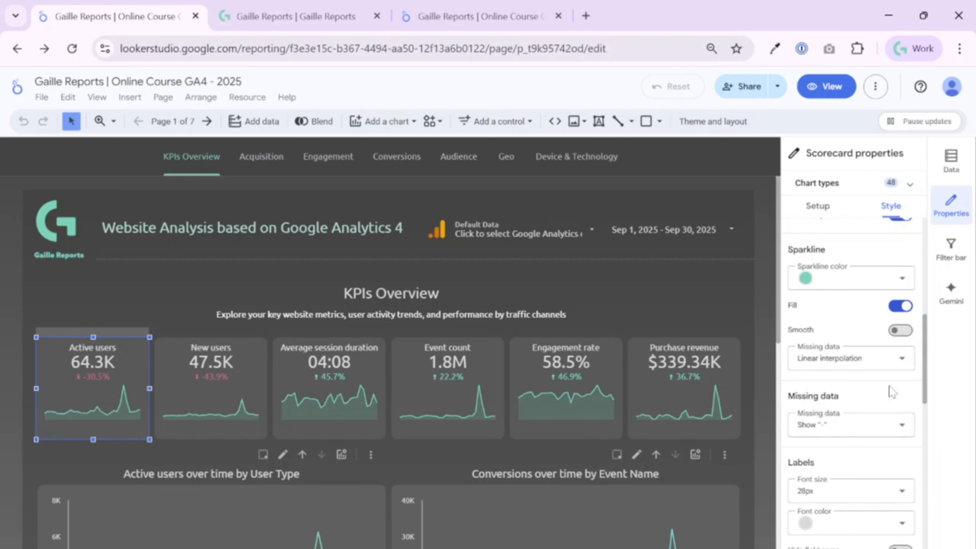
scroll(892, 391, "down", 10)
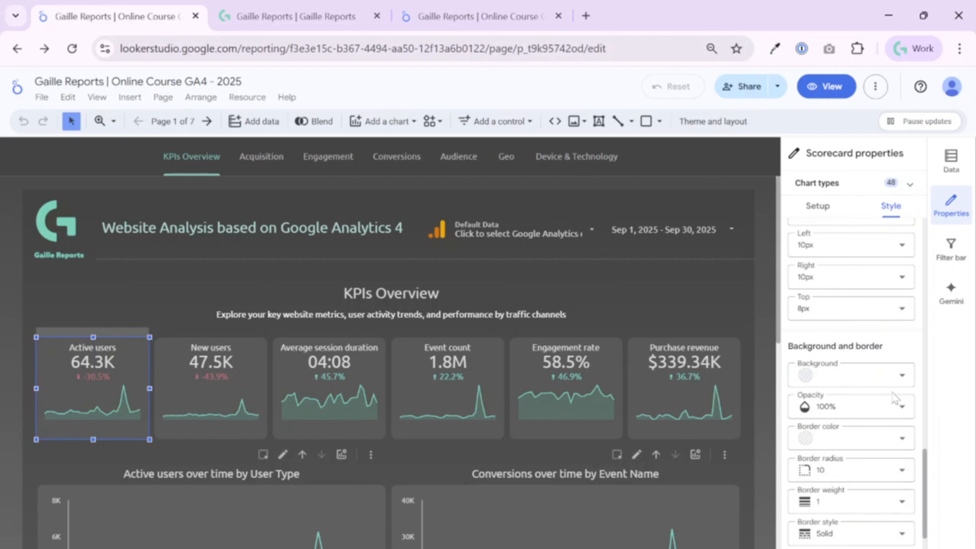
scroll(894, 398, "down", 4)
scroll(880, 319, "up", 2)
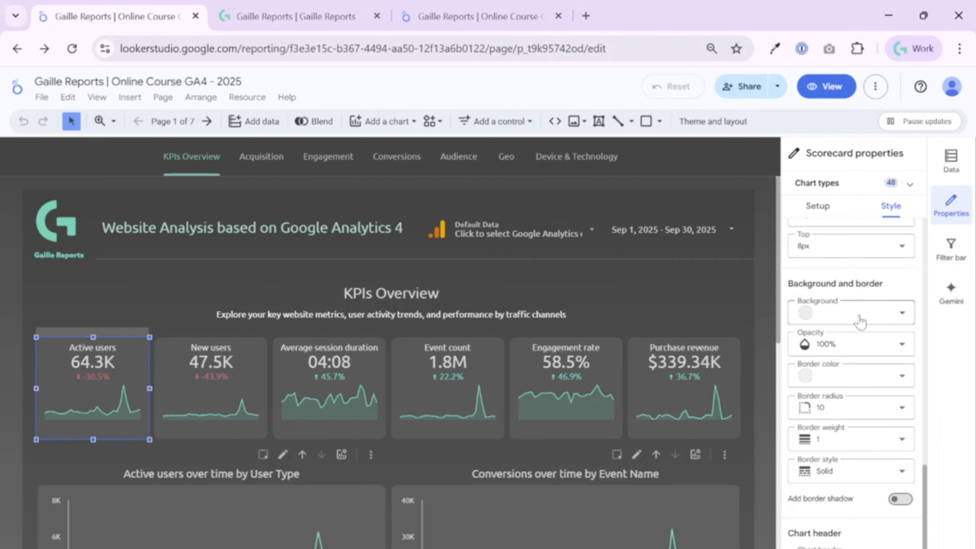
Step: Try a teal background on the original Active users scorecard and undo it
left_click(859, 316)
left_click(717, 396)
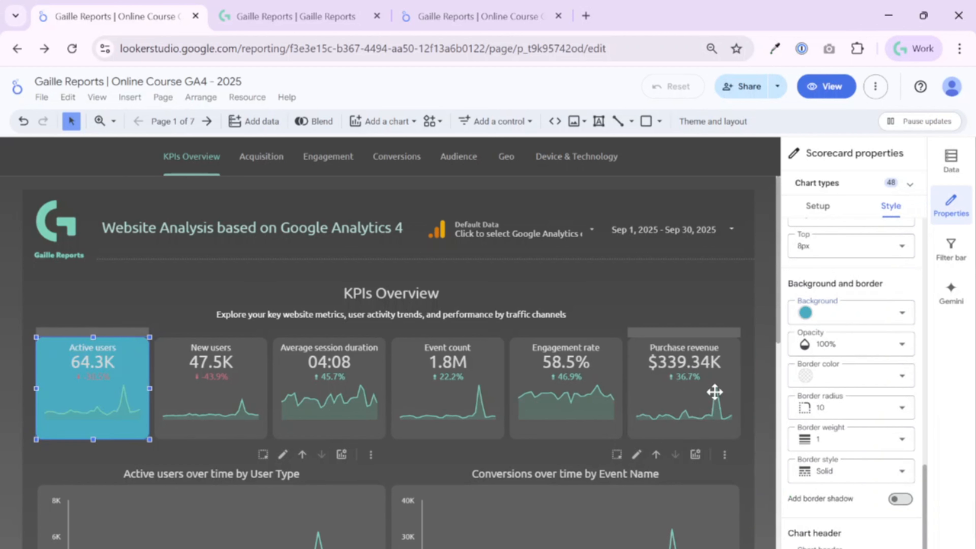
key("ctrl+z")
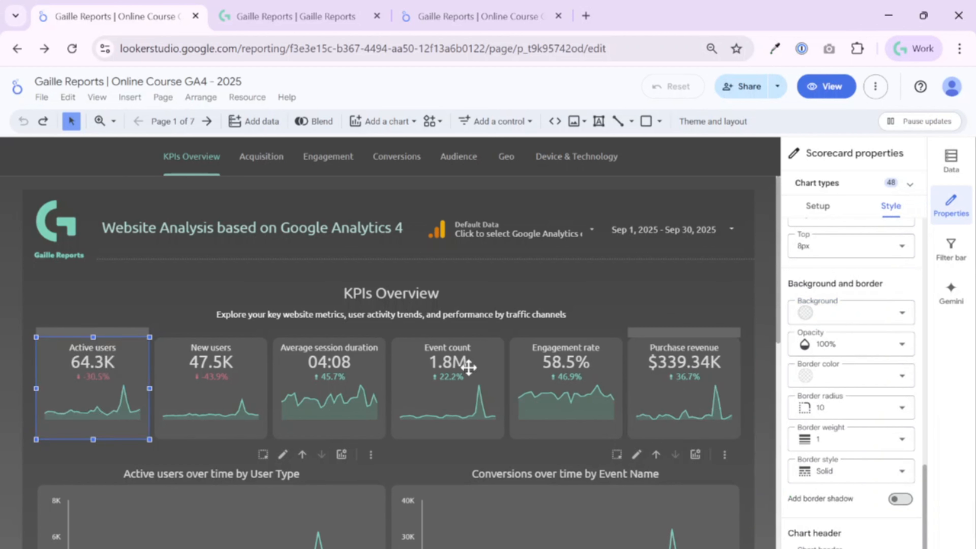
Step: Check which custom background color the original Active users scorecard uses, along with its border and chart header settings
left_click(884, 313)
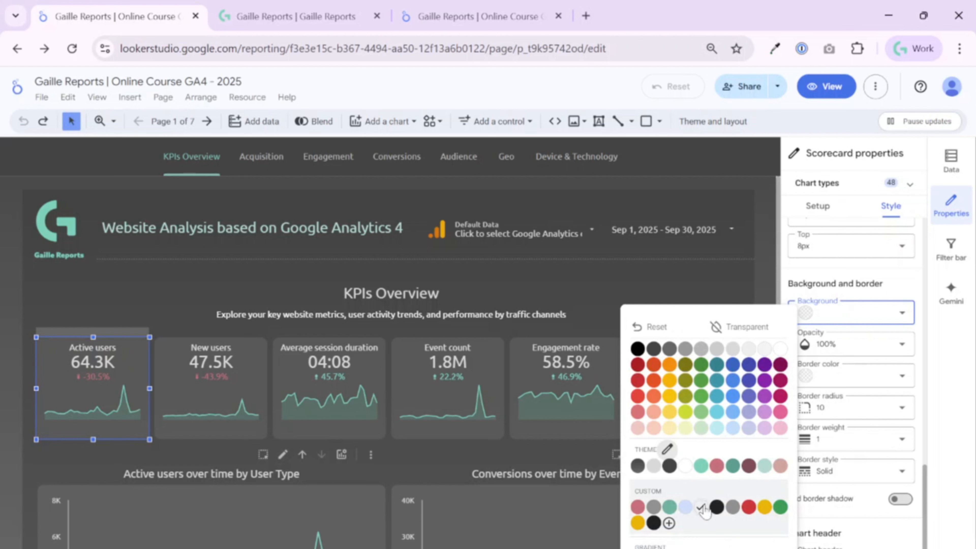
left_click(883, 283)
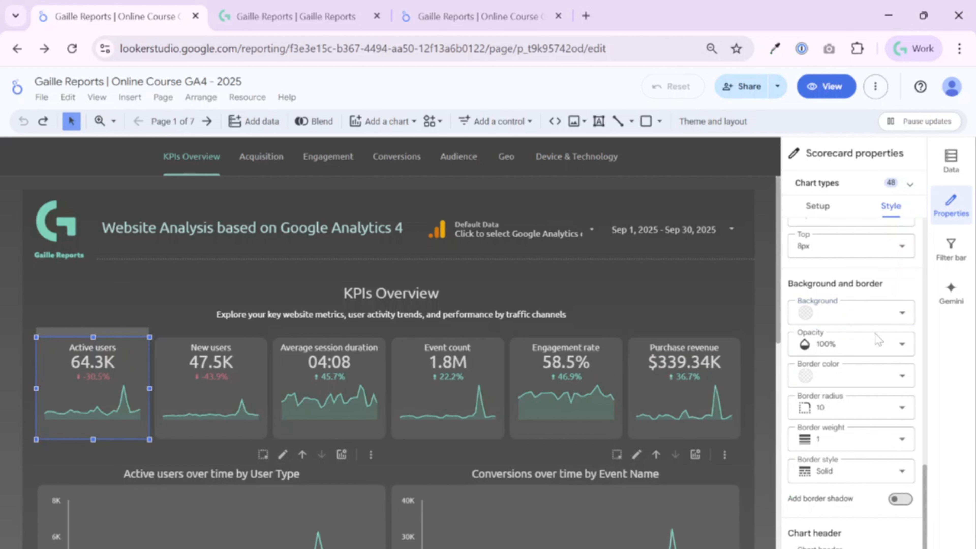
scroll(873, 411, "down", 2)
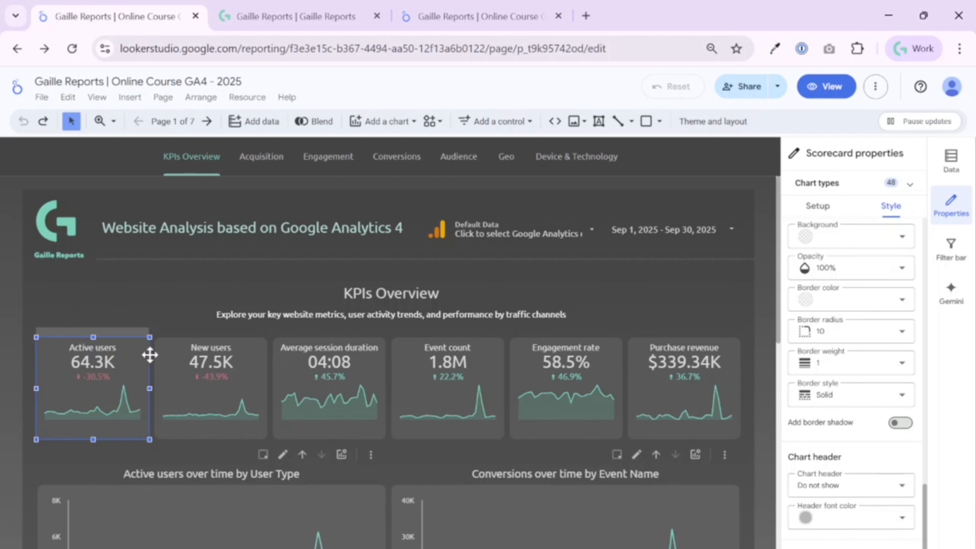
Step: Set the original New users scorecard's background to the translucent light gray custom color
left_click(175, 320)
left_click(175, 360)
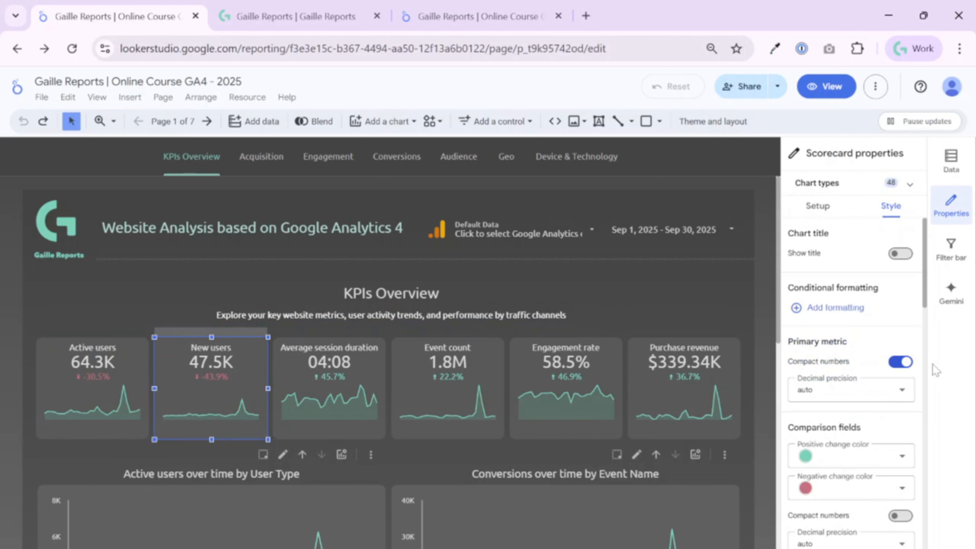
scroll(896, 307, "down", 5)
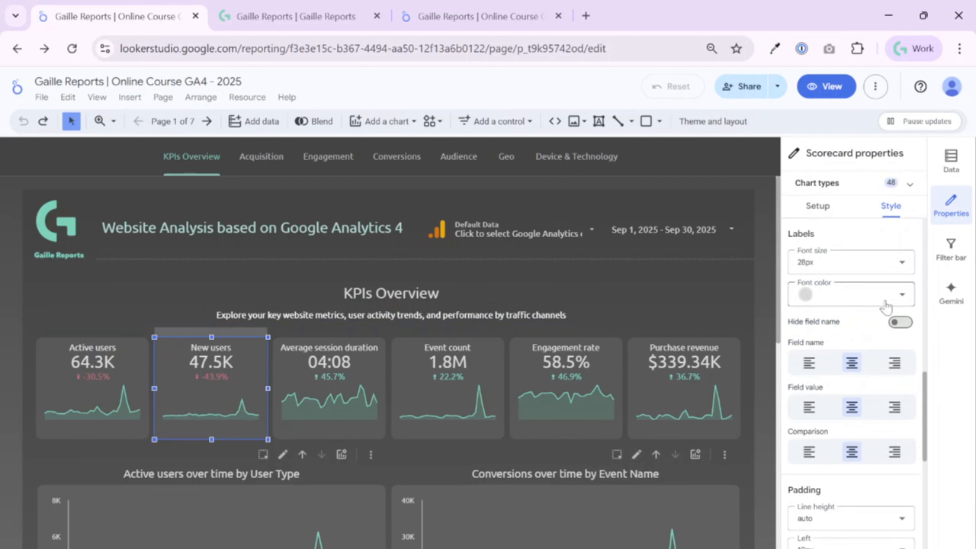
scroll(883, 311, "down", 10)
scroll(854, 298, "up", 3)
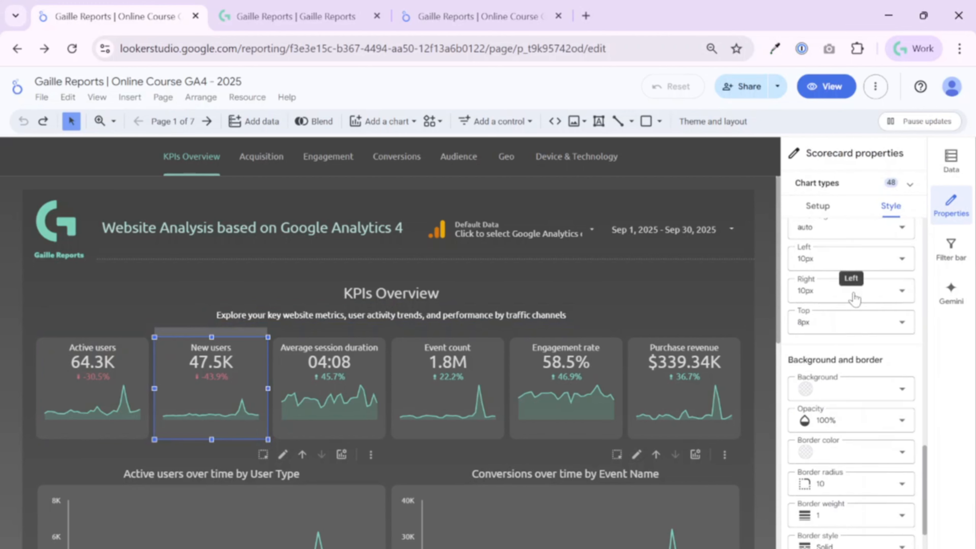
left_click(863, 396)
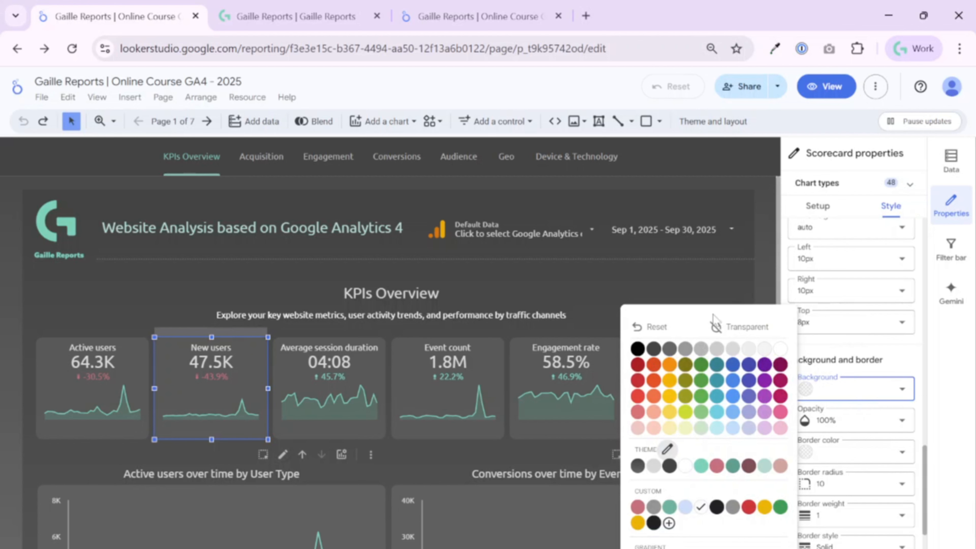
left_click(699, 511)
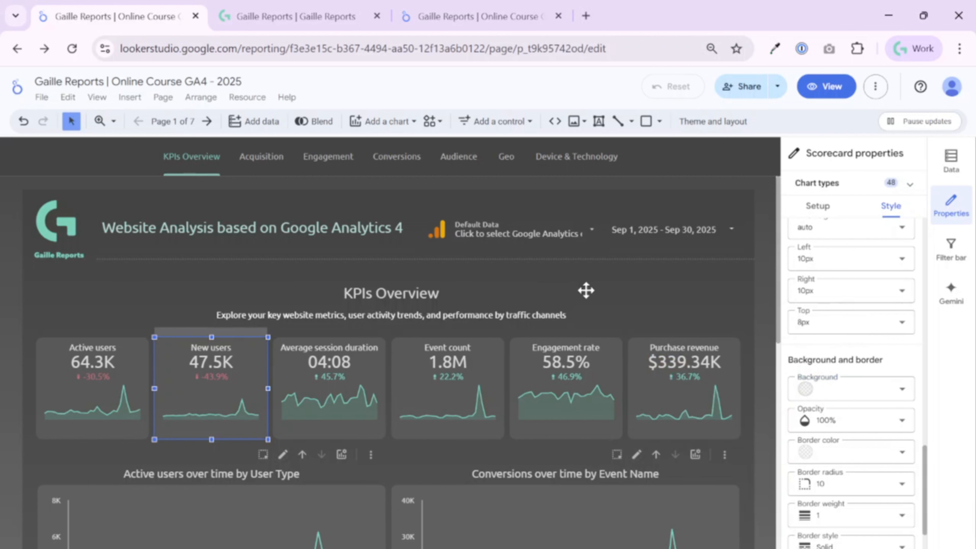
Step: Inspect the hex and transparency values of the New users scorecard's custom background color, and cancel without changing them
left_click(830, 389)
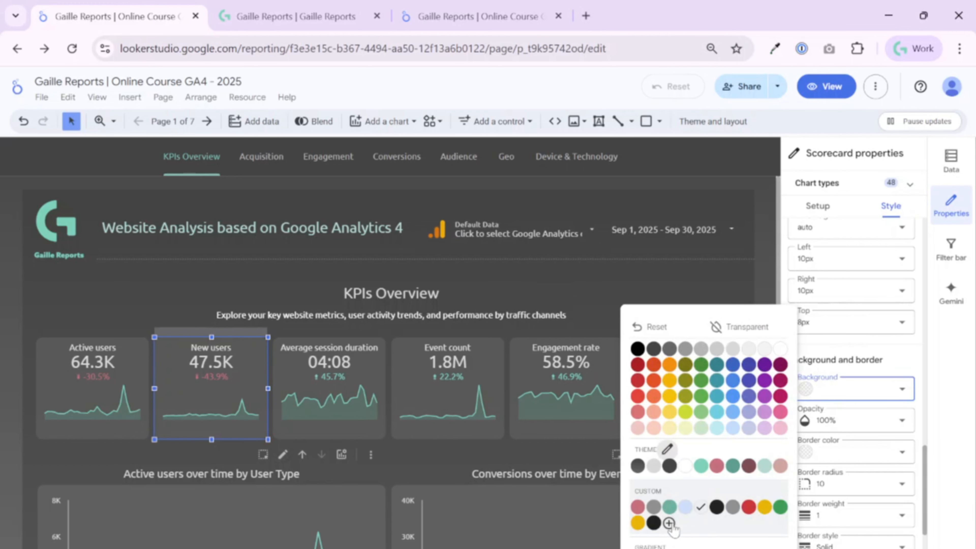
left_click(670, 523)
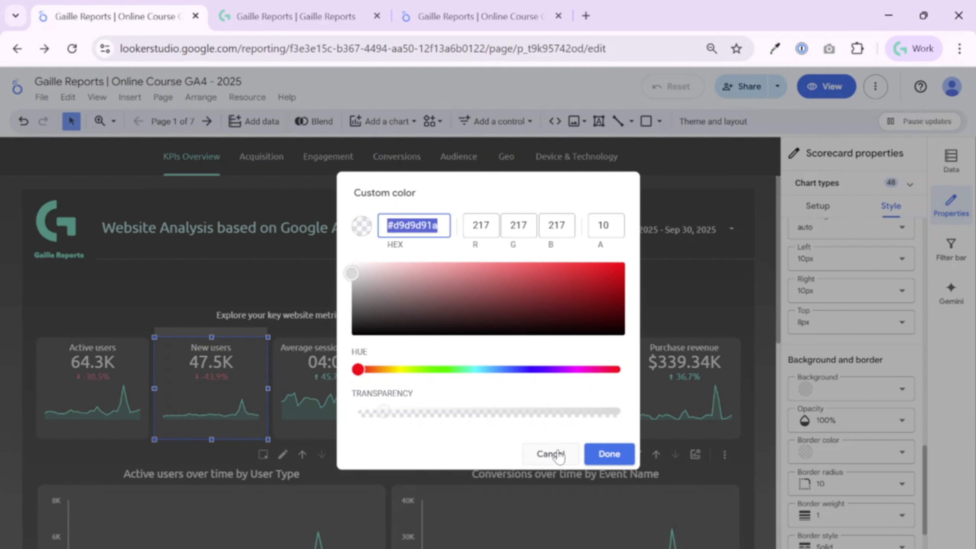
left_click(551, 454)
Step: Switch to the working copy and stretch its Active users scorecard downward to make the card about a fifth taller
key("ctrl+3")
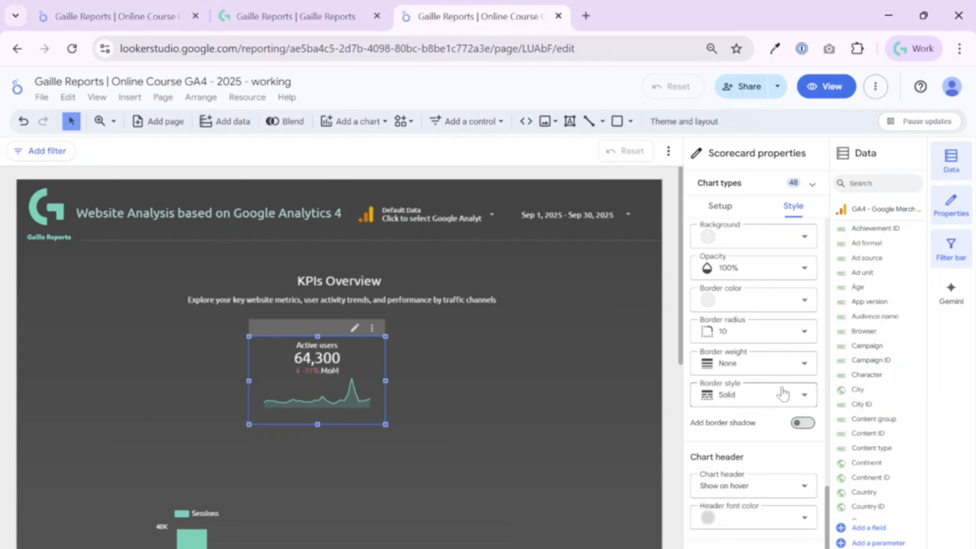
left_click(94, 8)
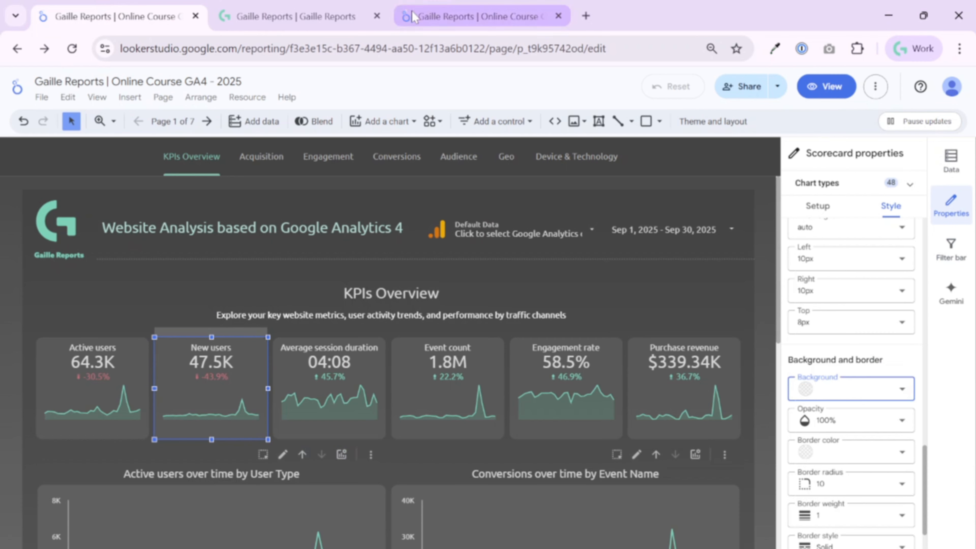
left_click(433, 21)
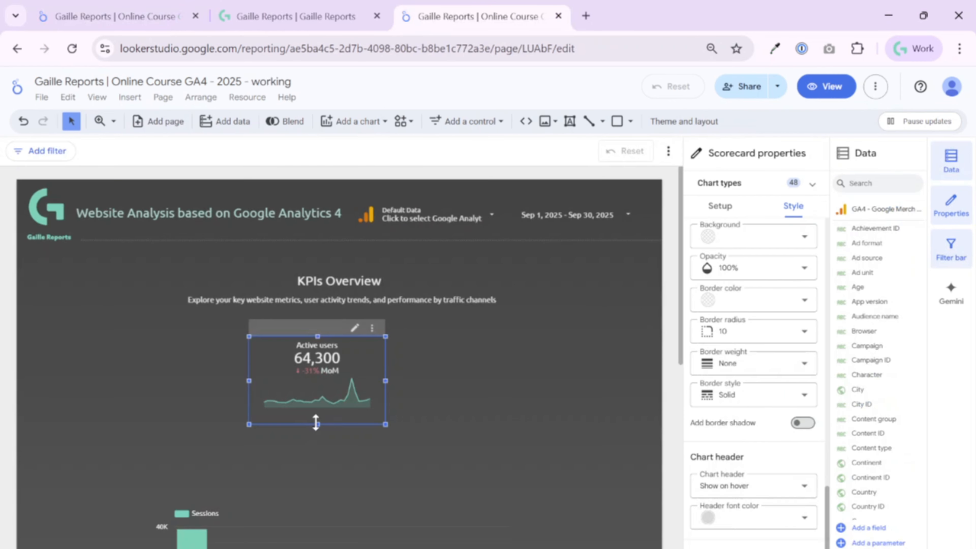
left_click_drag(316, 423, 316, 442)
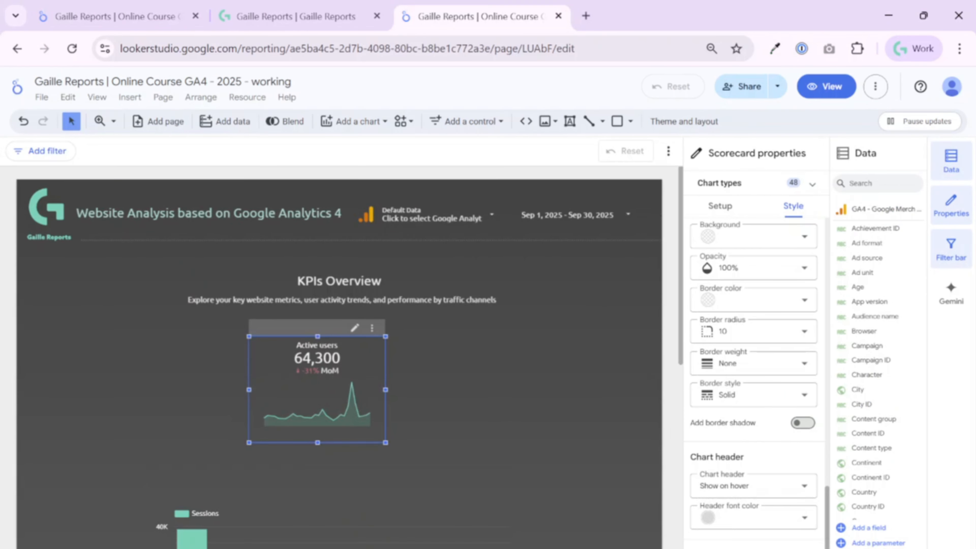
Step: Look at the background color options of the working copy's Active users scorecard and deselect the card
scroll(773, 338, "up", 5)
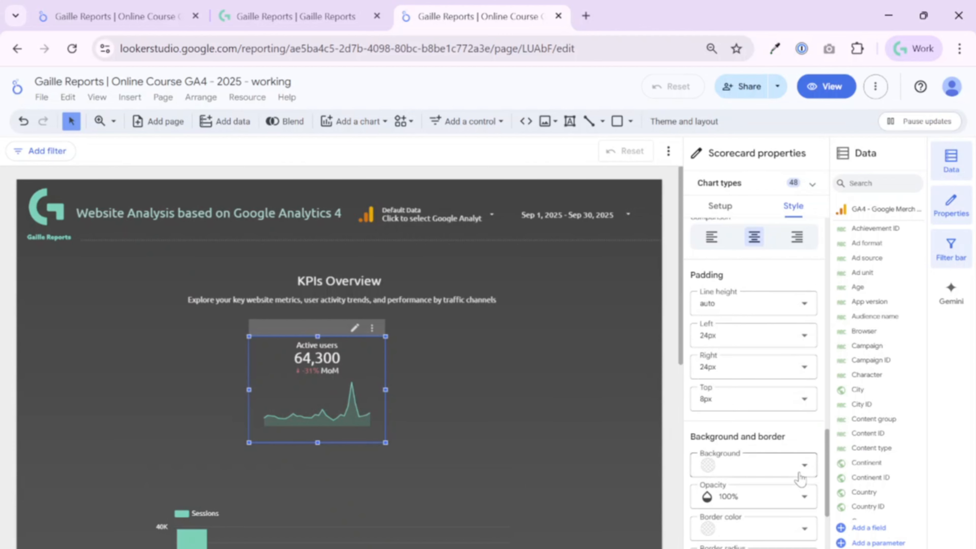
left_click(804, 465)
left_click(534, 327)
left_click(436, 366)
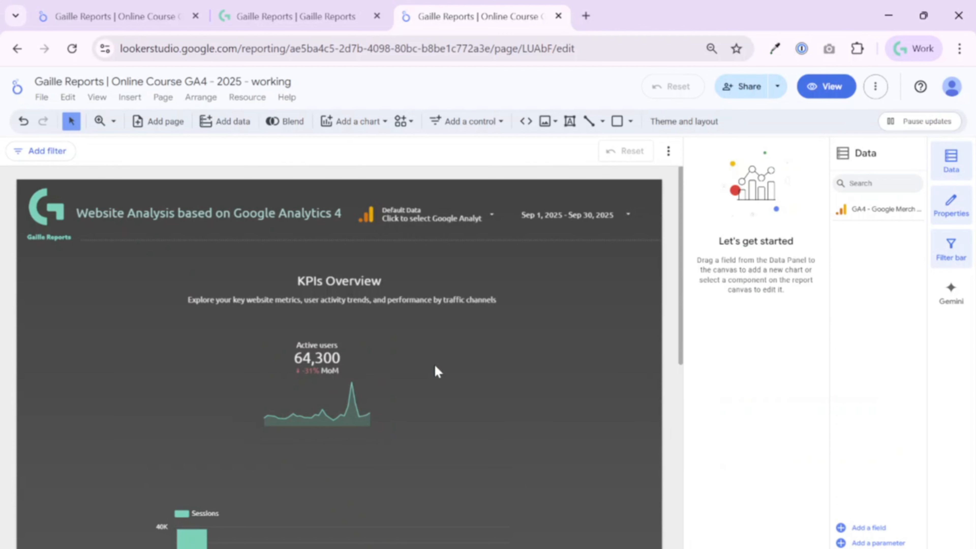
Step: Give the working copy's Active users scorecard a medium gray border color
left_click(367, 373)
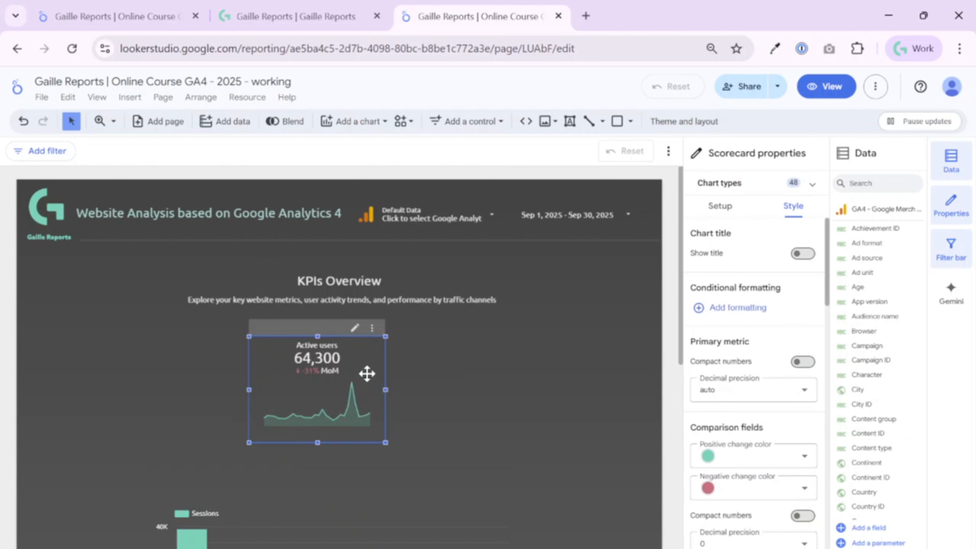
scroll(758, 377, "down", 10)
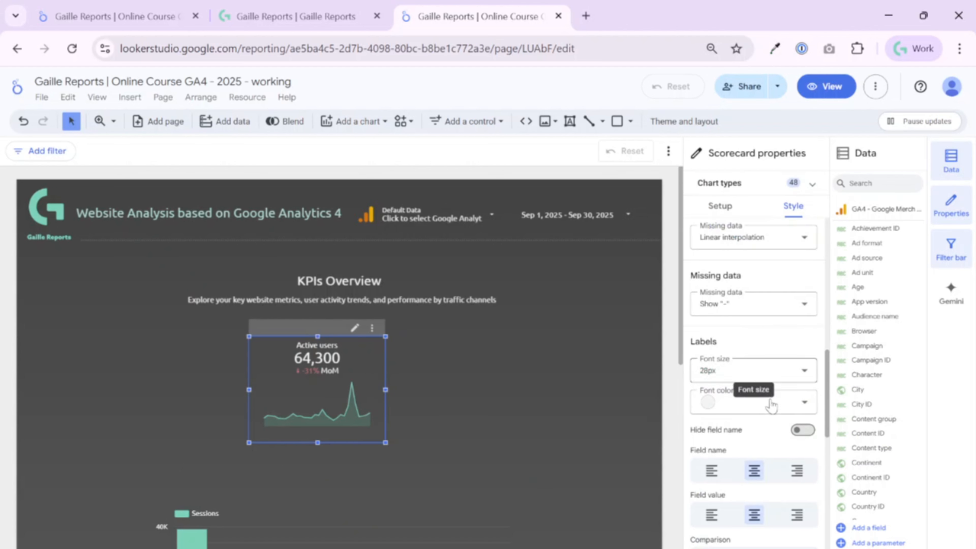
scroll(796, 435, "down", 5)
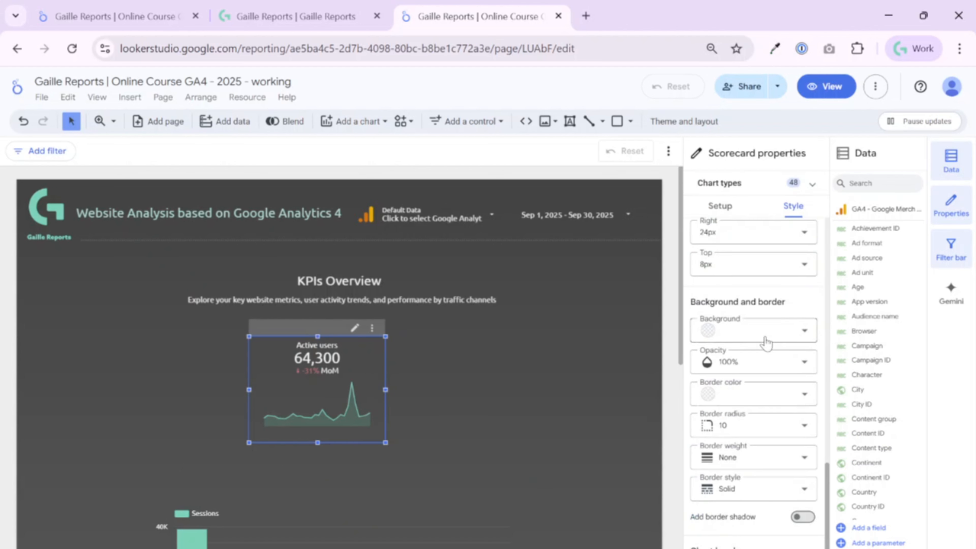
left_click(746, 393)
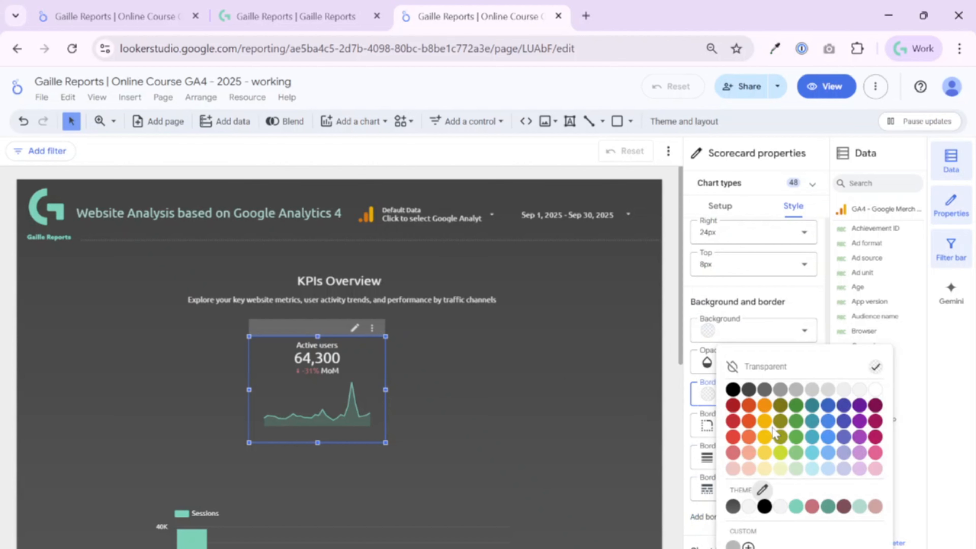
left_click(780, 391)
left_click(461, 432)
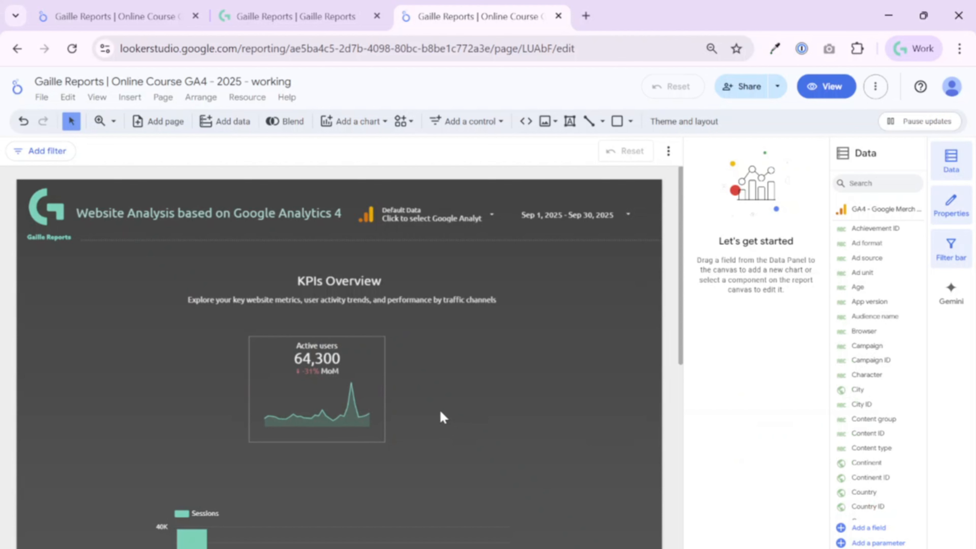
Step: Set the Active users scorecard's border radius to 10, and reselect the card after checking its rounded outline
left_click(374, 362)
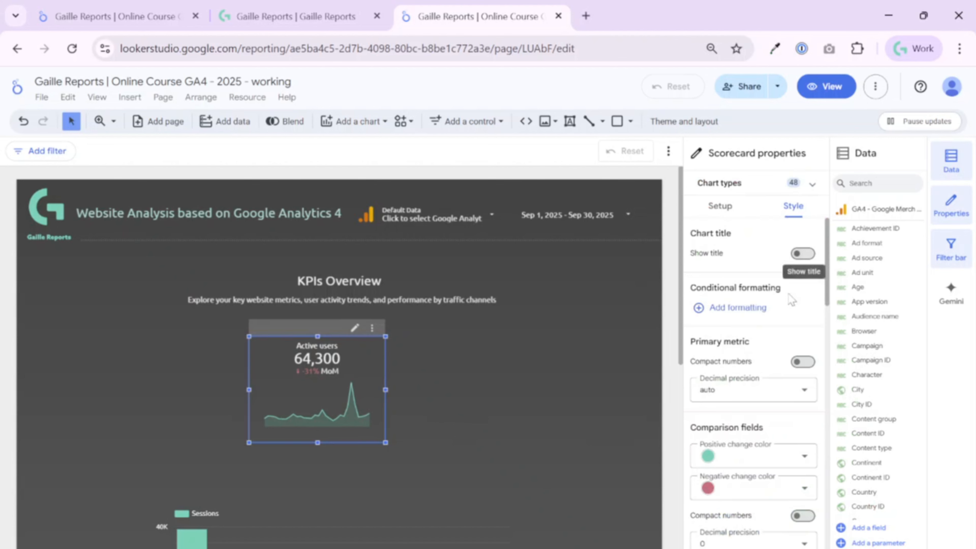
scroll(793, 380, "down", 10)
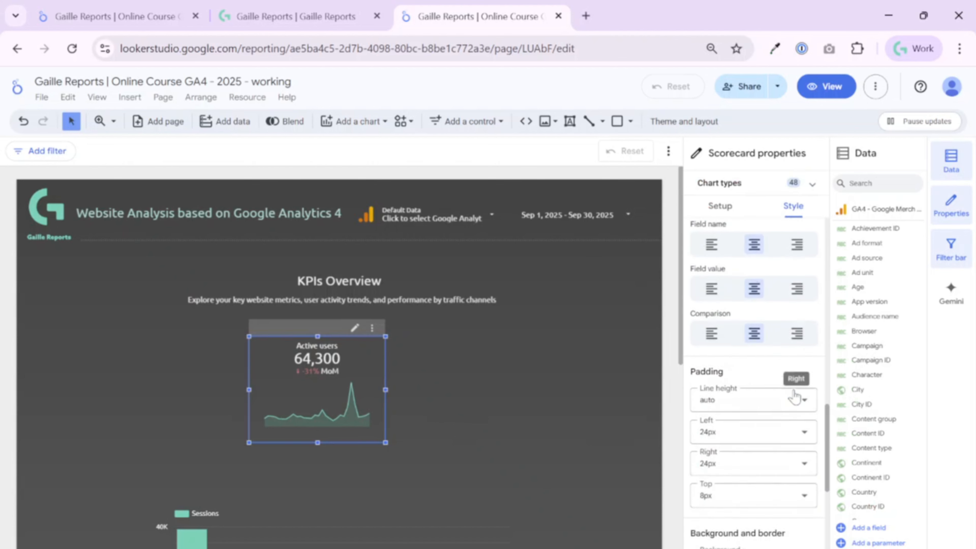
scroll(794, 397, "up", 5)
scroll(795, 396, "up", 4)
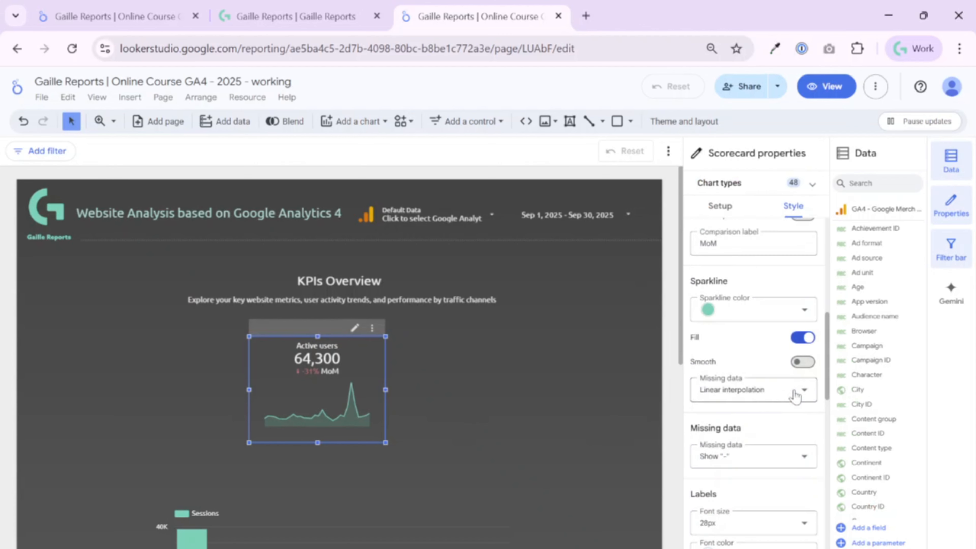
scroll(795, 396, "up", 3)
scroll(795, 396, "down", 7)
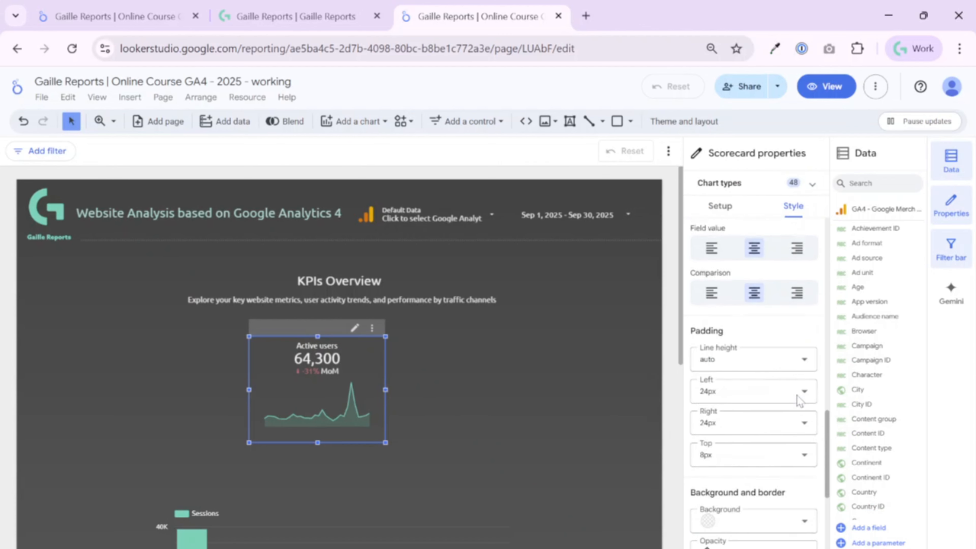
scroll(770, 438, "down", 4)
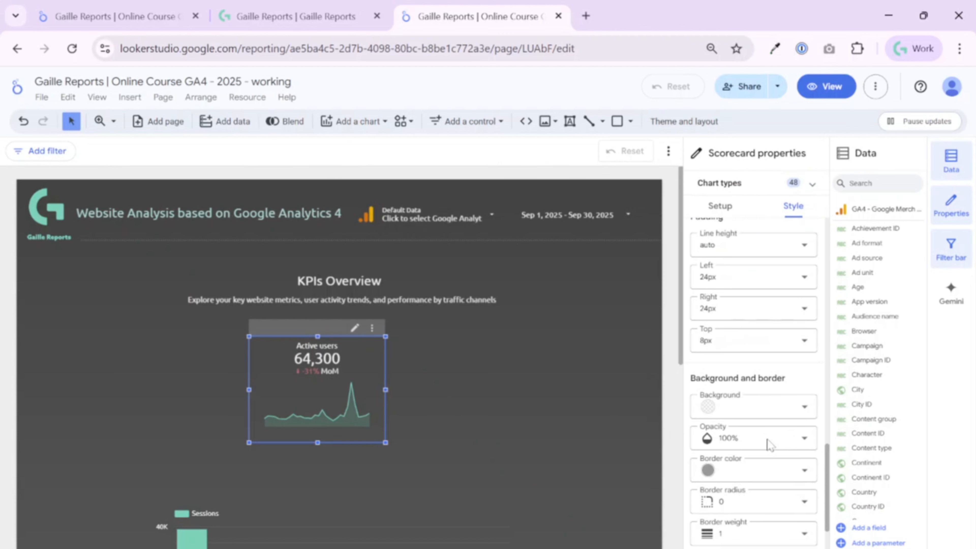
left_click(766, 426)
scroll(760, 367, "down", 3)
left_click(751, 365)
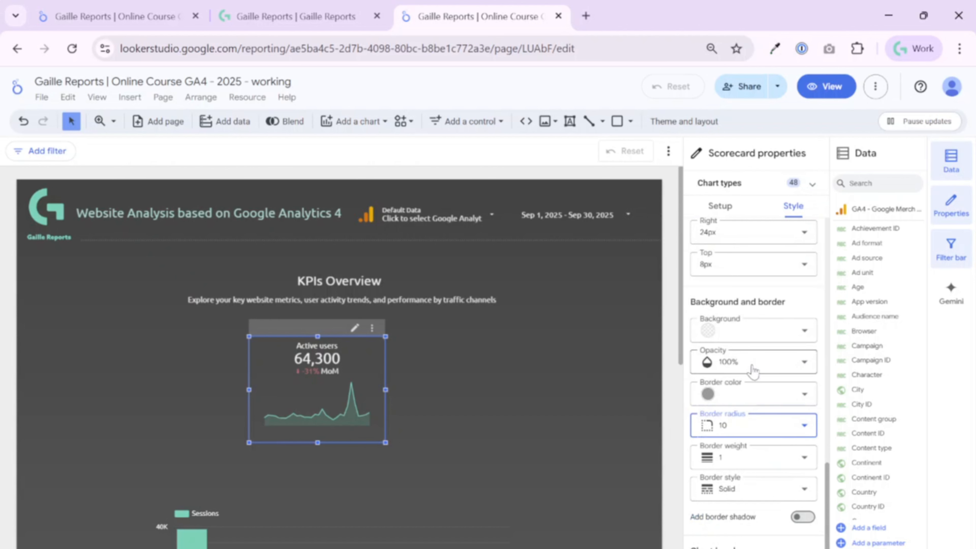
left_click(439, 380)
left_click(364, 349)
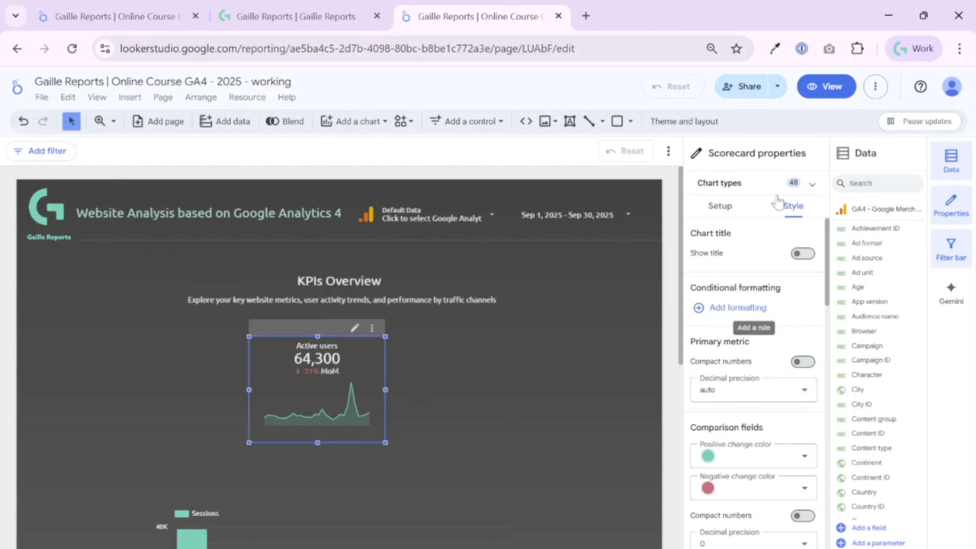
Step: Set the Active users scorecard's background to the custom color #D9D9D91A and recheck the custom color without changing it
scroll(768, 388, "down", 5)
scroll(769, 389, "down", 10)
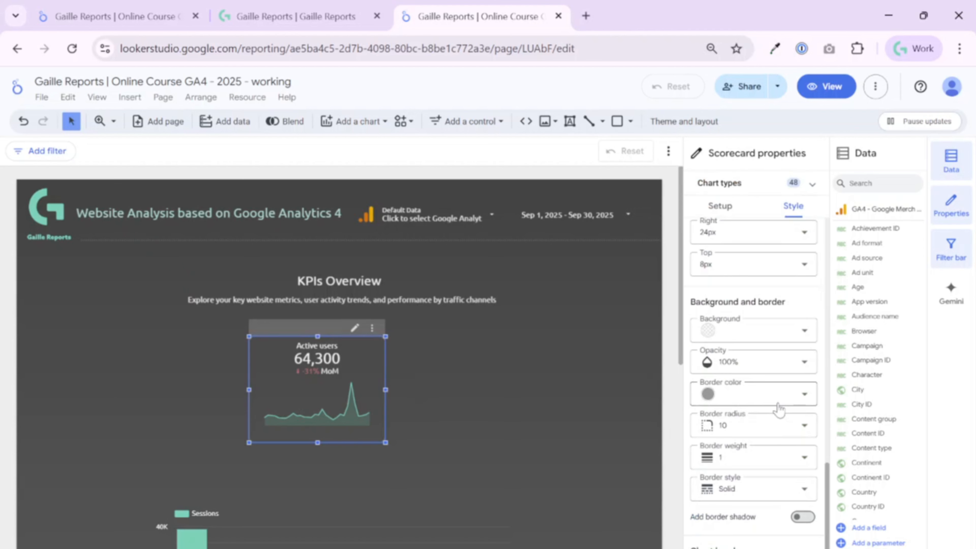
left_click(767, 333)
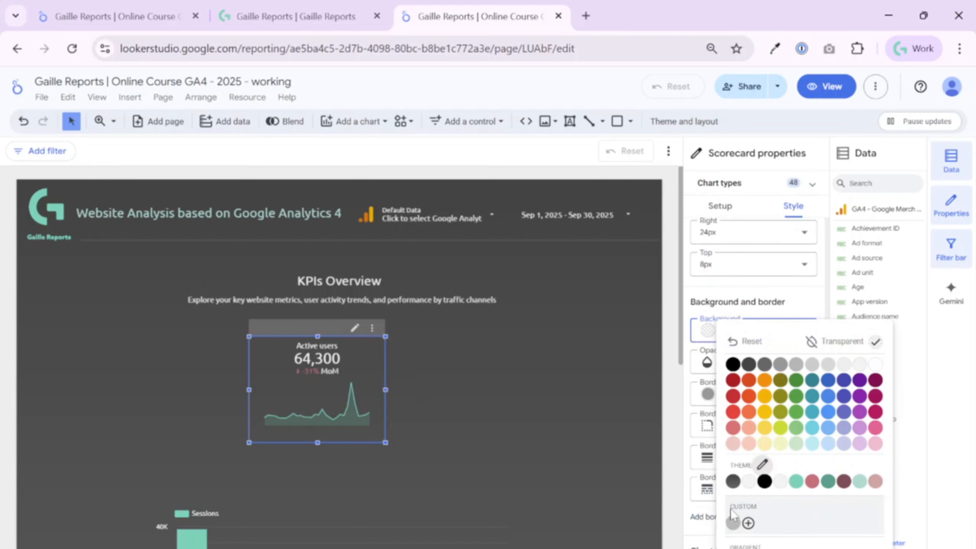
left_click(748, 524)
type("#D9D9D91A")
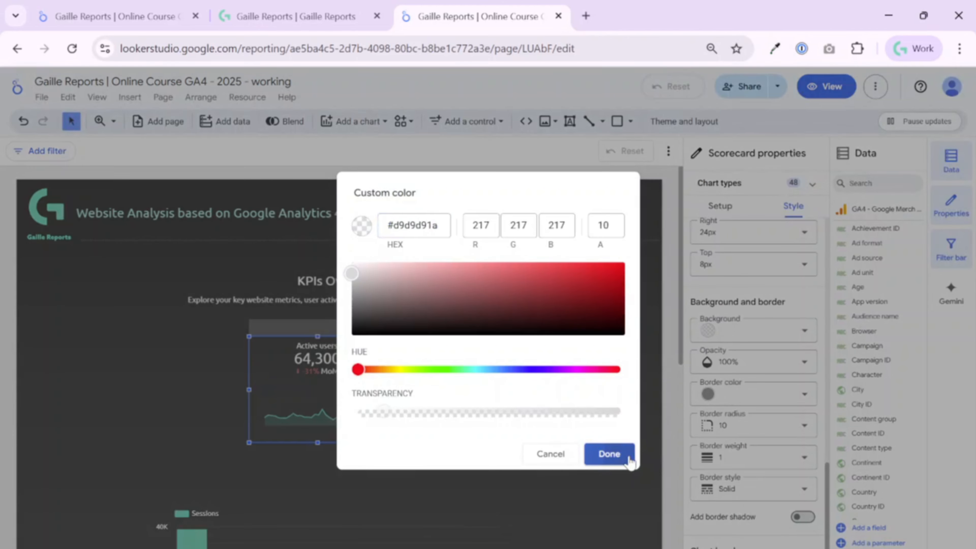
left_click(629, 458)
left_click(805, 331)
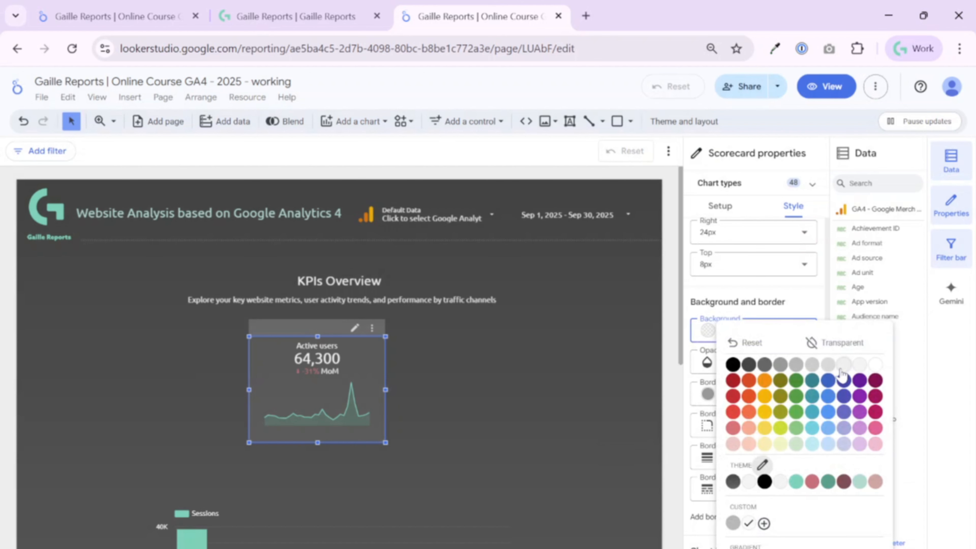
left_click(764, 523)
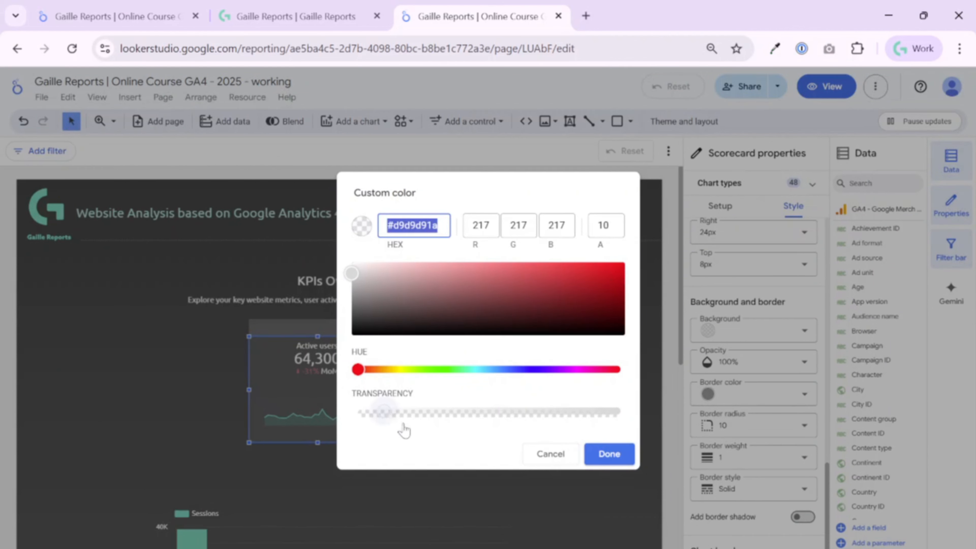
left_click(556, 455)
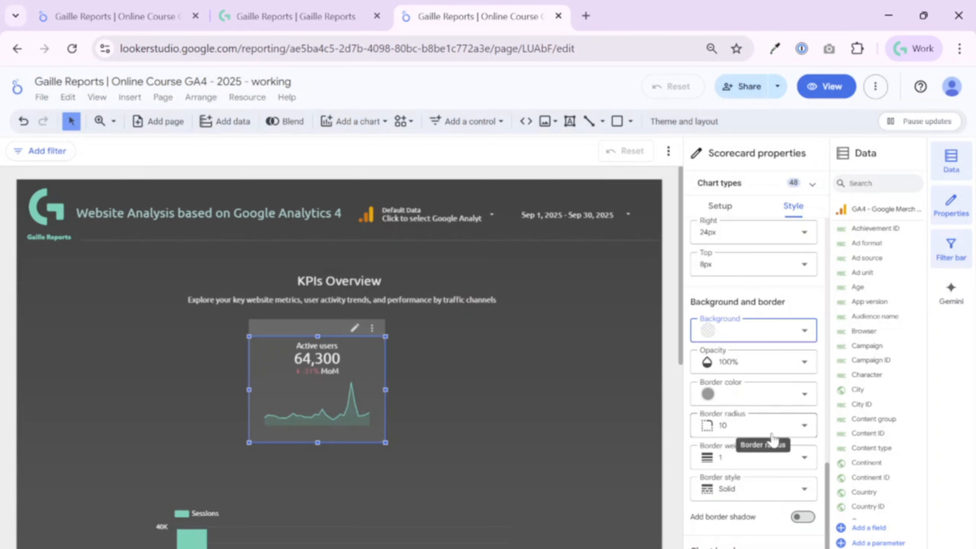
Step: Set the Active users scorecard's border weight to None and its border color to transparent, and deselect the card
left_click(755, 457)
left_click(748, 306)
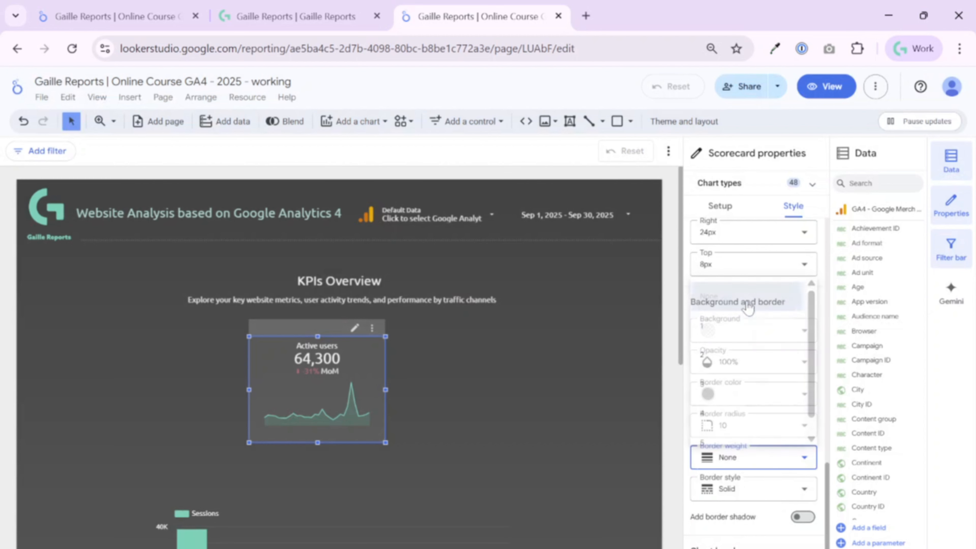
left_click(767, 400)
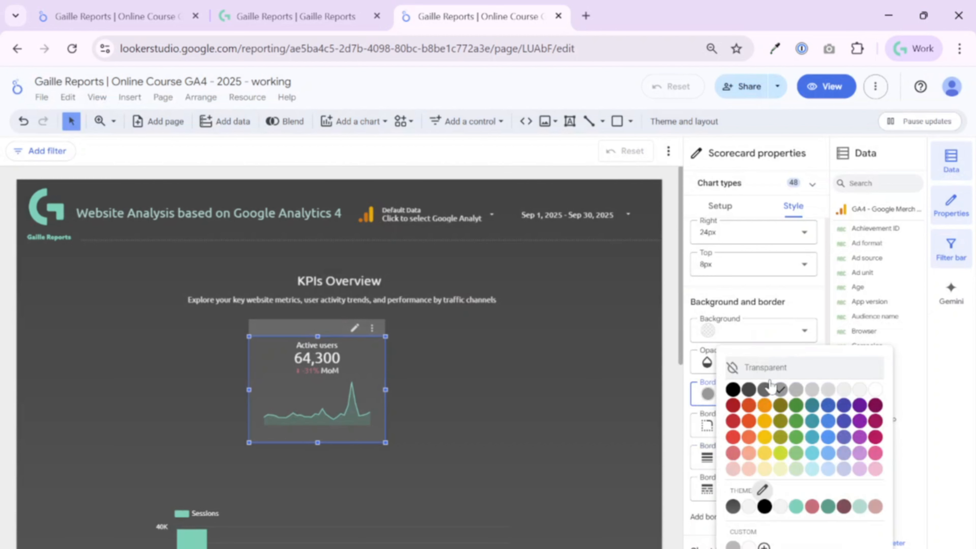
left_click(778, 367)
left_click(450, 394)
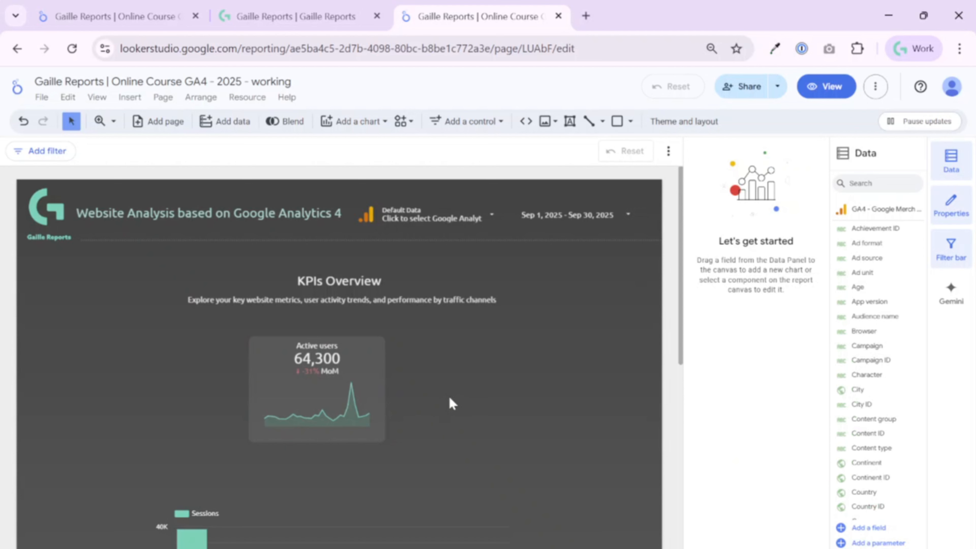
Step: After checking the original report's KPI row, move the working copy's Active users scorecard toward the page's left side and paste five copies
left_click(142, 32)
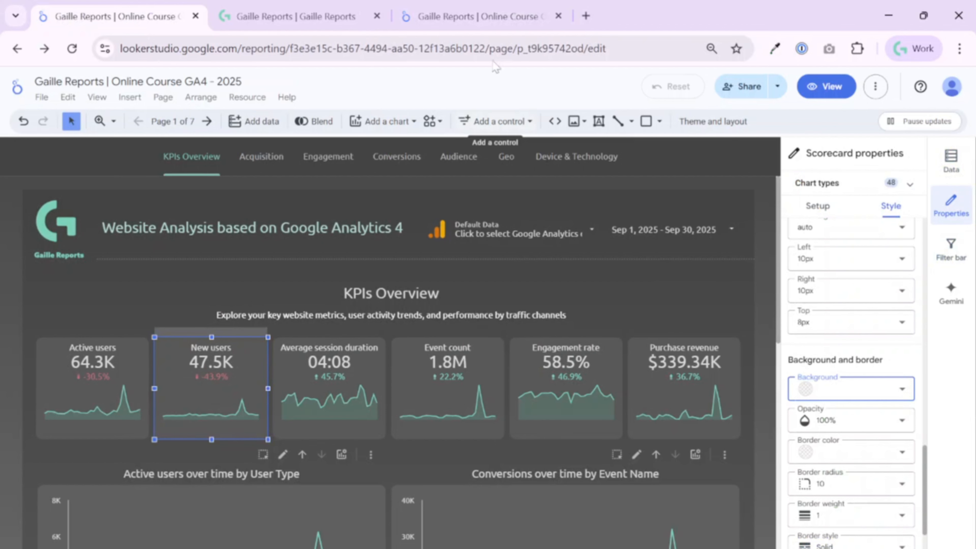
left_click(478, 18)
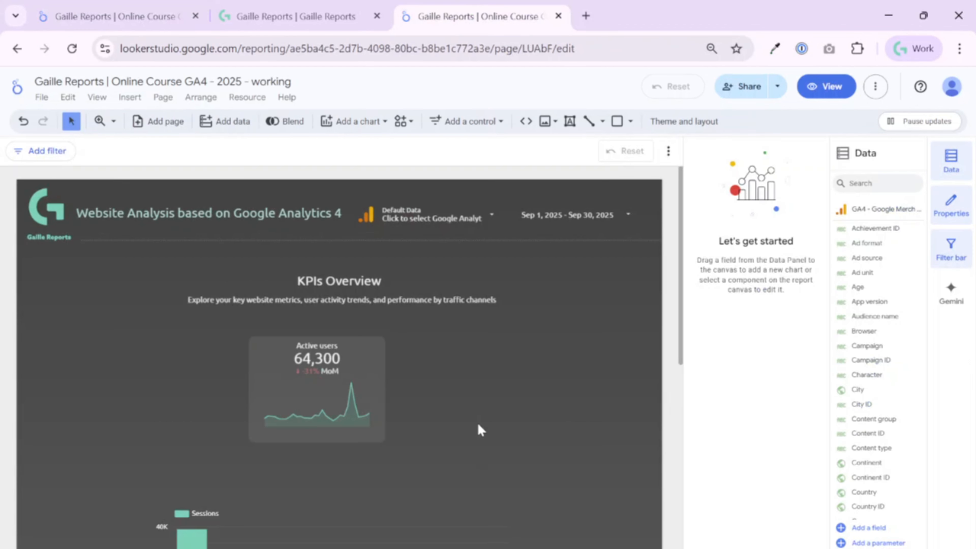
left_click_drag(346, 405, 207, 404)
key("ctrl+v")
scroll(287, 277, "up", 4)
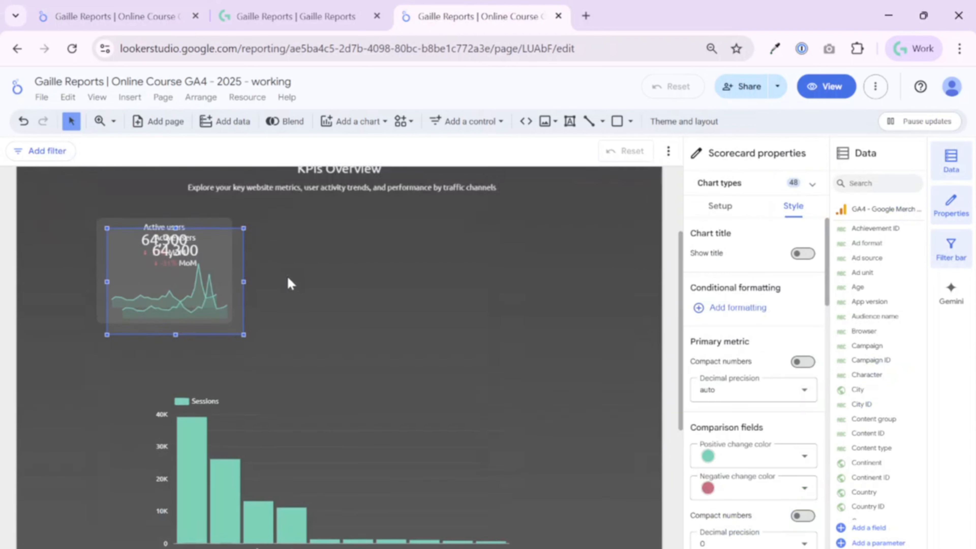
key("ctrl+v")
key("ctrl+v")
key("ctrl+v")
key("ctrl+v")
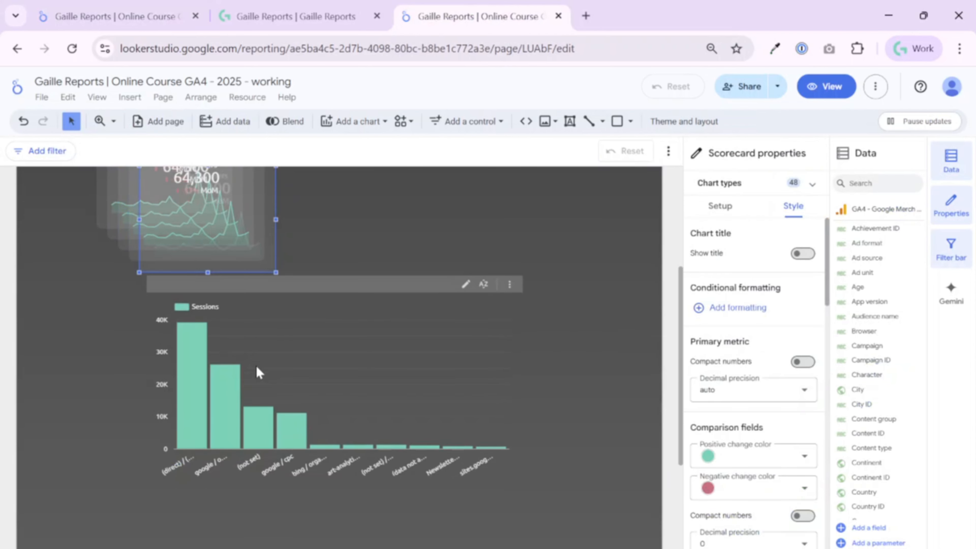
scroll(246, 434, "up", 5)
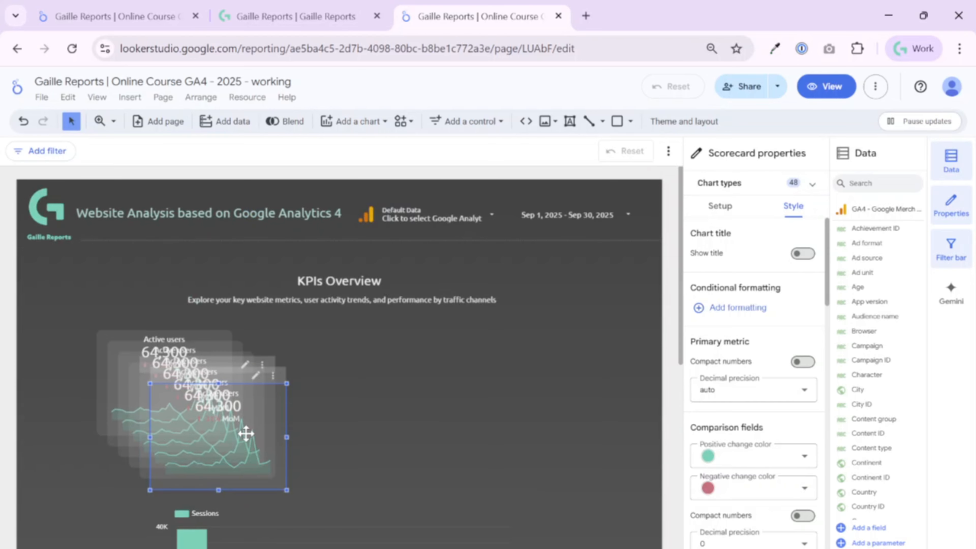
Step: Place one scorecard at the page's right margin and another at the left margin, and distribute all six horizontally
left_click_drag(246, 433, 608, 391)
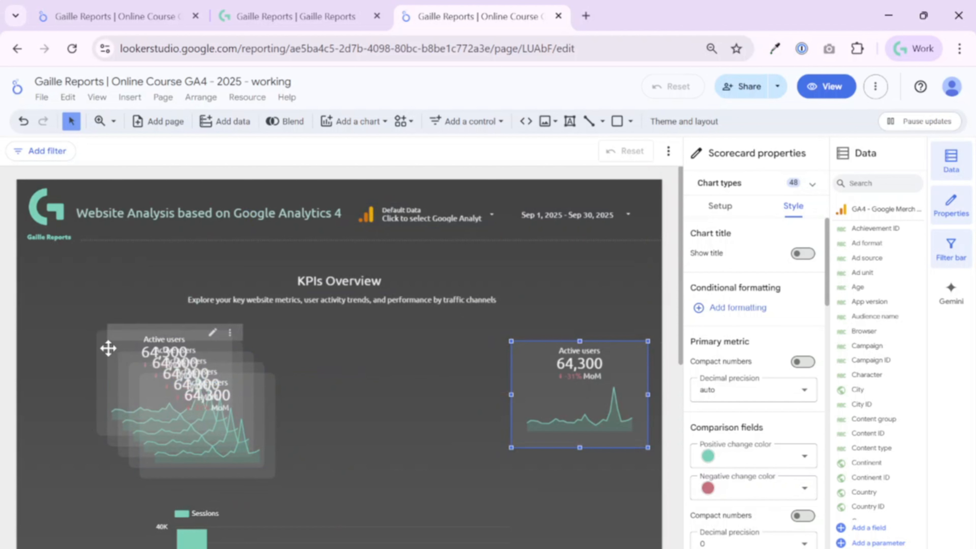
left_click_drag(102, 334, 39, 336)
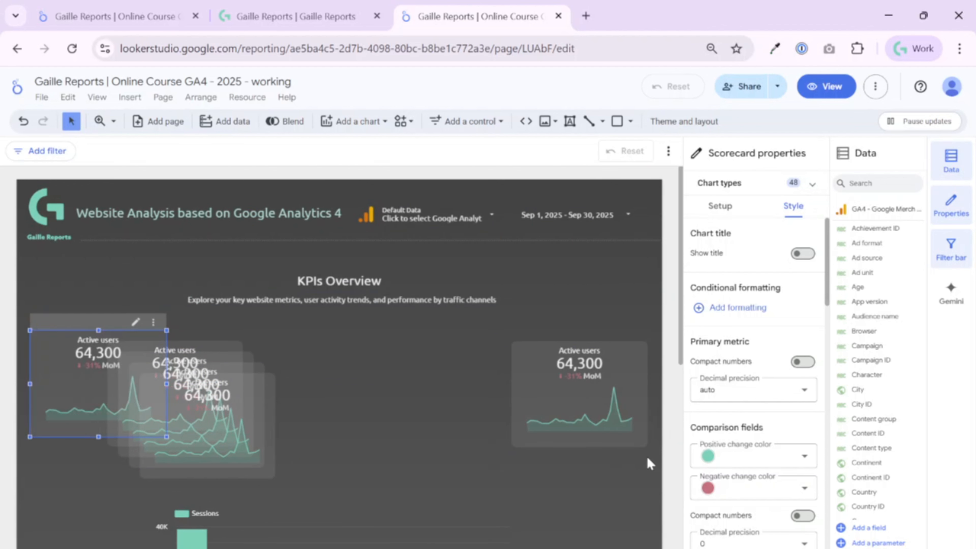
left_click_drag(655, 454, 141, 383)
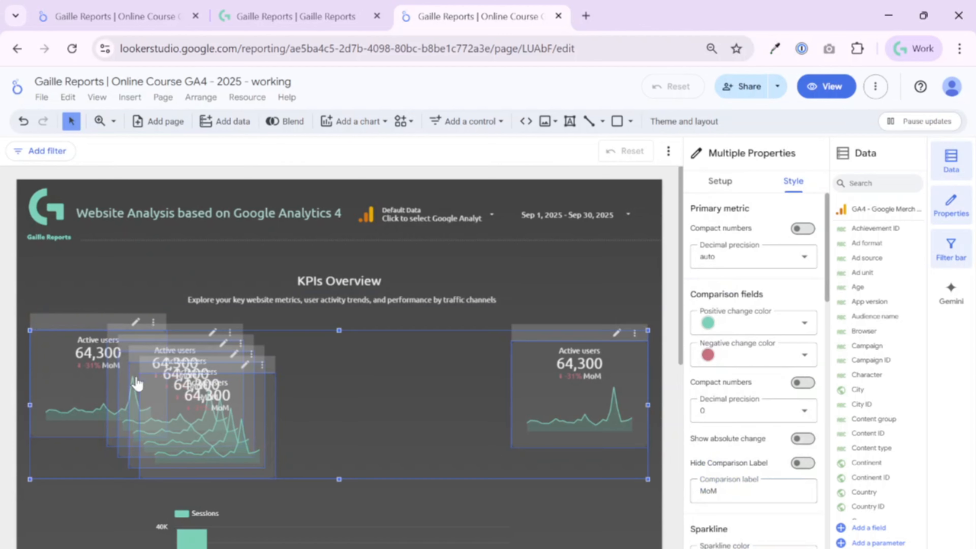
right_click(136, 383)
mouse_move(217, 363)
left_click(303, 369)
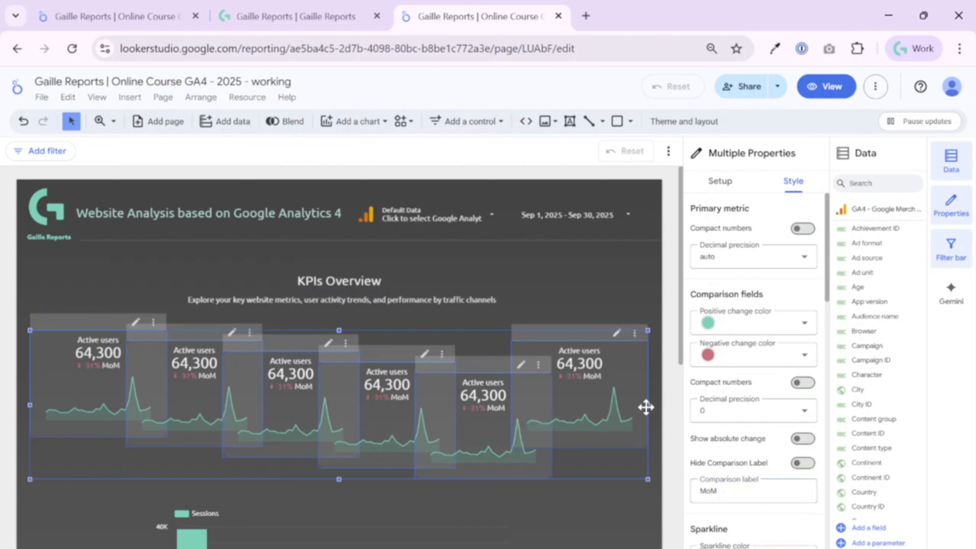
Step: Narrow all six scorecards by about an eighth, move the last one back to the right margin, and distribute them horizontally
left_click_drag(646, 405, 577, 403)
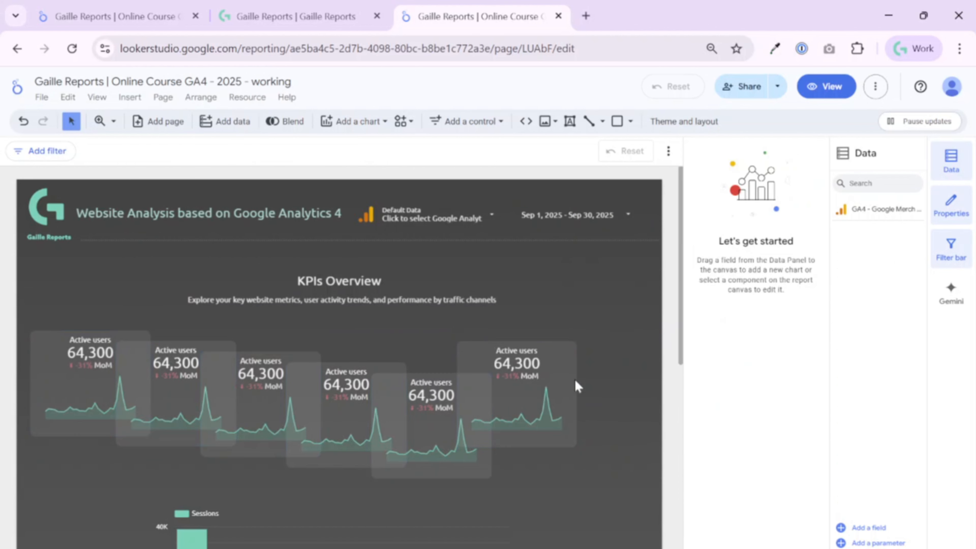
left_click(565, 378)
left_click_drag(556, 370, 107, 388)
right_click(106, 388)
mouse_move(174, 363)
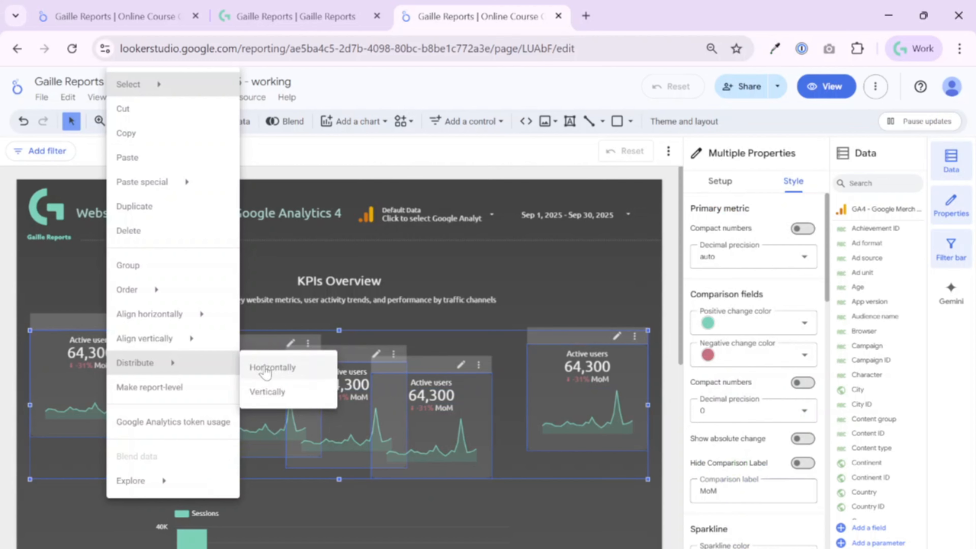
left_click(264, 366)
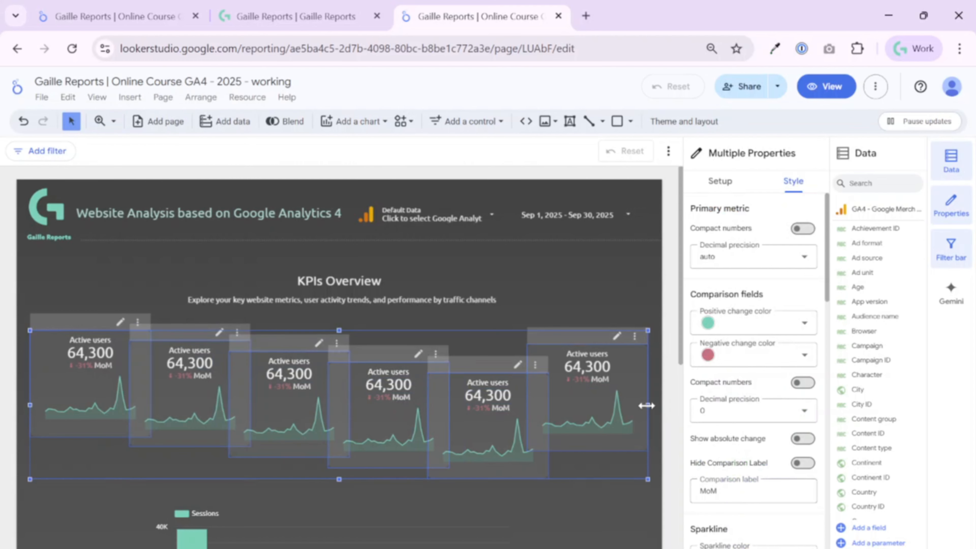
Step: Narrow the six scorecards by another eighth or so, return the last one to the right margin, and redistribute the row horizontally
left_click_drag(646, 405, 629, 383)
left_click(599, 401)
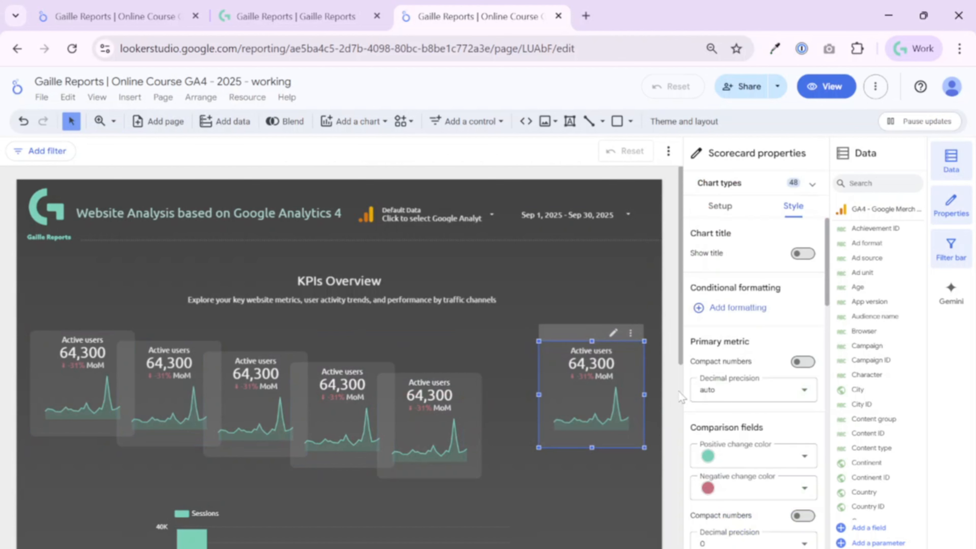
left_click(665, 385)
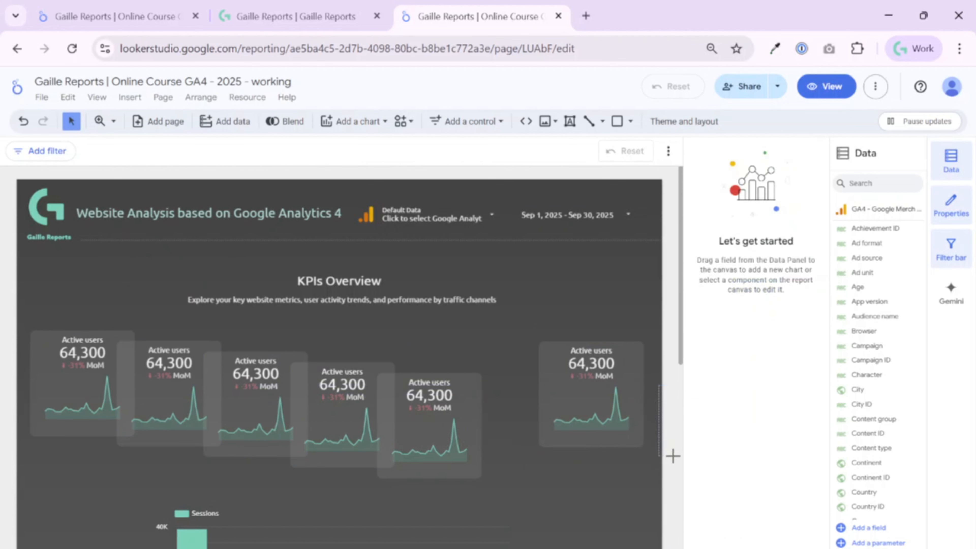
left_click_drag(637, 400, 641, 400)
left_click_drag(654, 403, 78, 395)
right_click(78, 394)
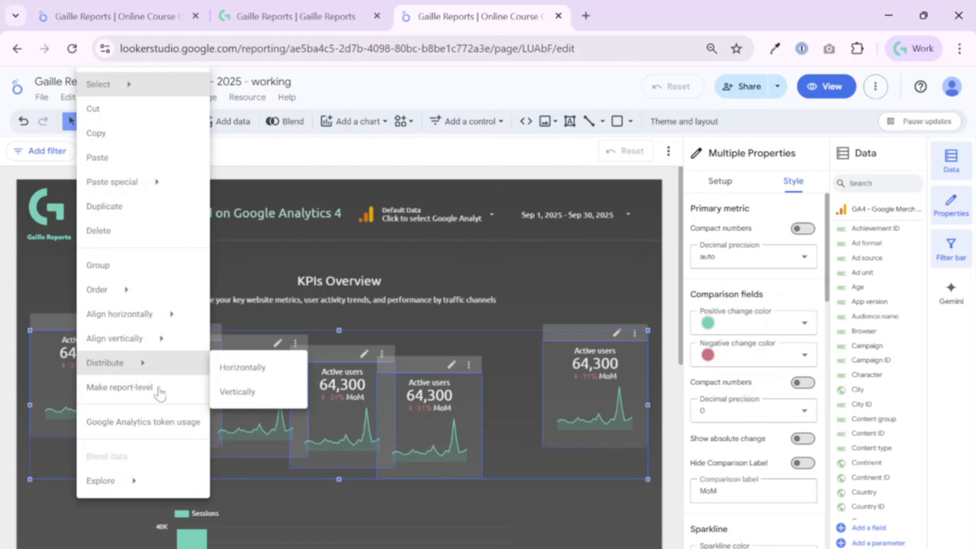
left_click(246, 369)
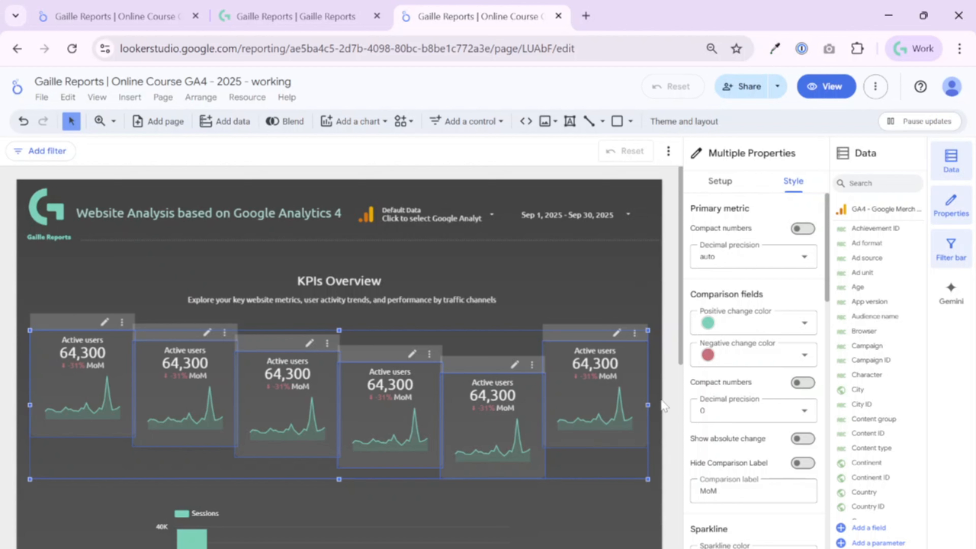
Step: Narrow the six scorecards slightly more, shift the last one to the right margin, and distribute them horizontally to leave even gaps
left_click(648, 404)
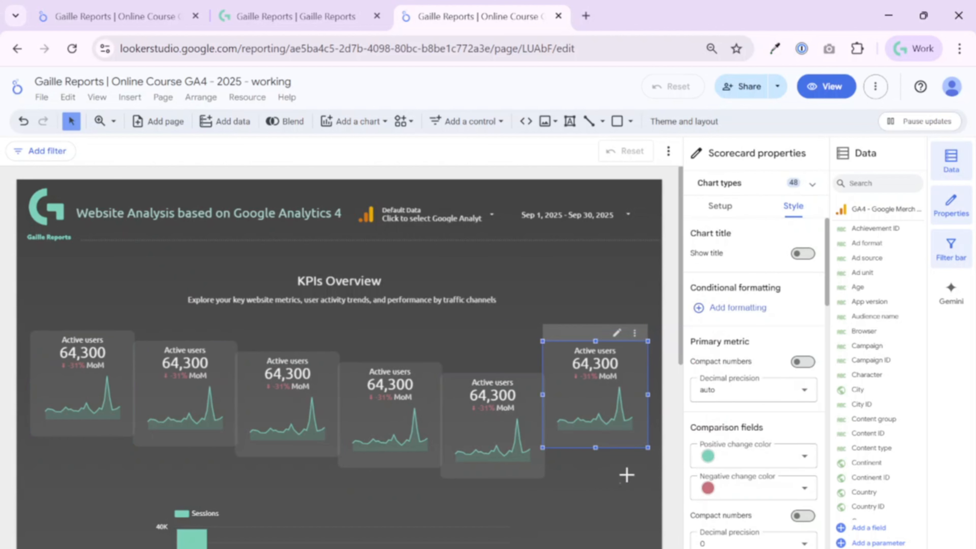
left_click_drag(658, 403, 96, 375)
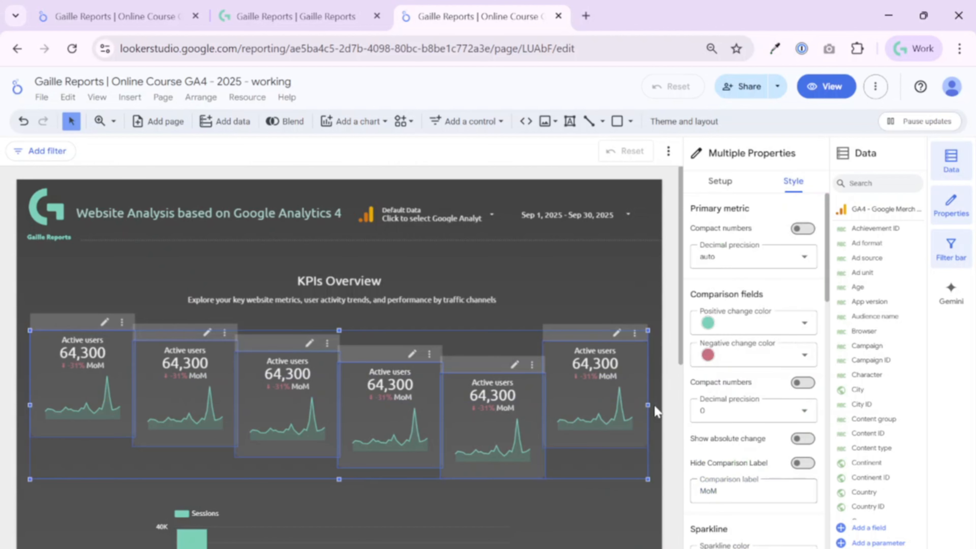
left_click_drag(647, 403, 82, 375)
left_click(619, 401)
right_click(132, 424)
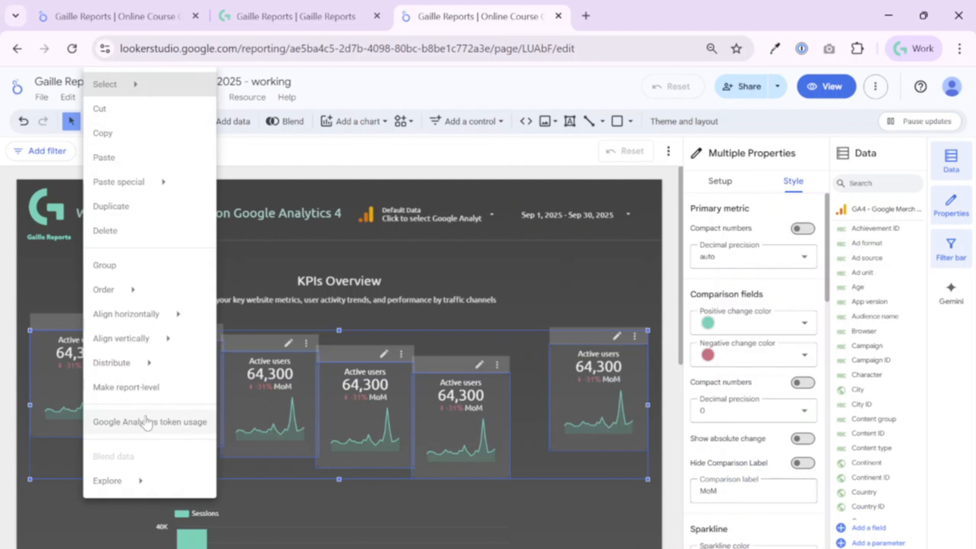
mouse_move(165, 375)
left_click(265, 368)
left_click(552, 515)
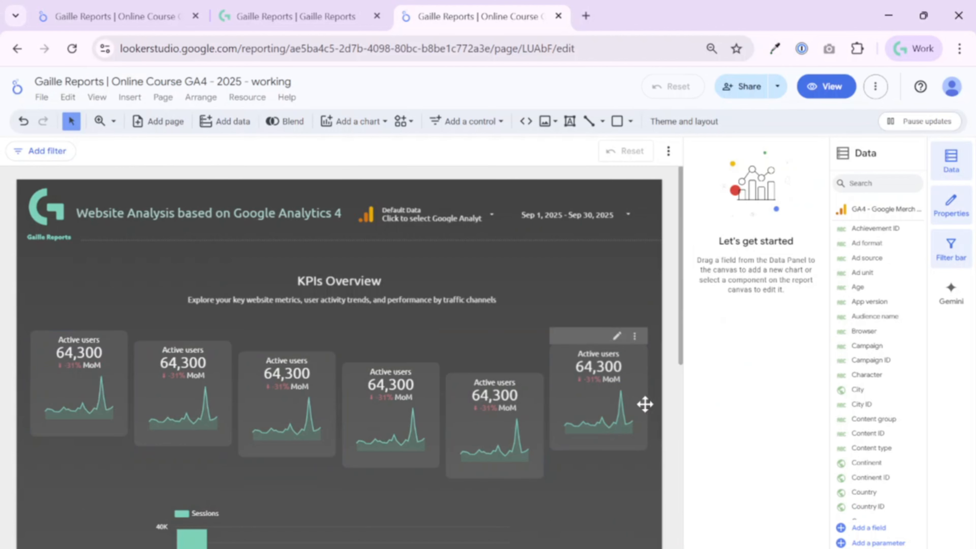
Step: Select all six scorecards, align them vertically to the top, and deselect them
left_click_drag(653, 408, 60, 389)
right_click(59, 389)
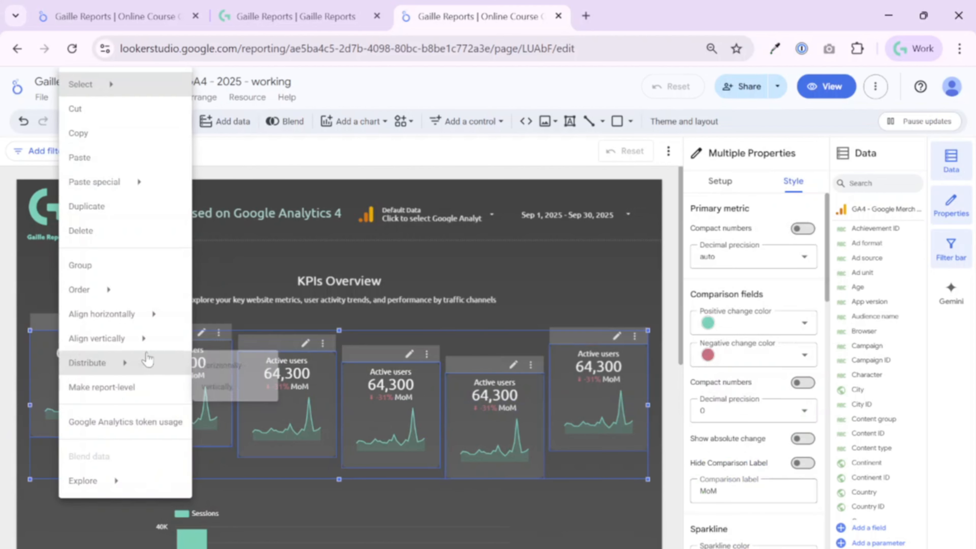
mouse_move(146, 343)
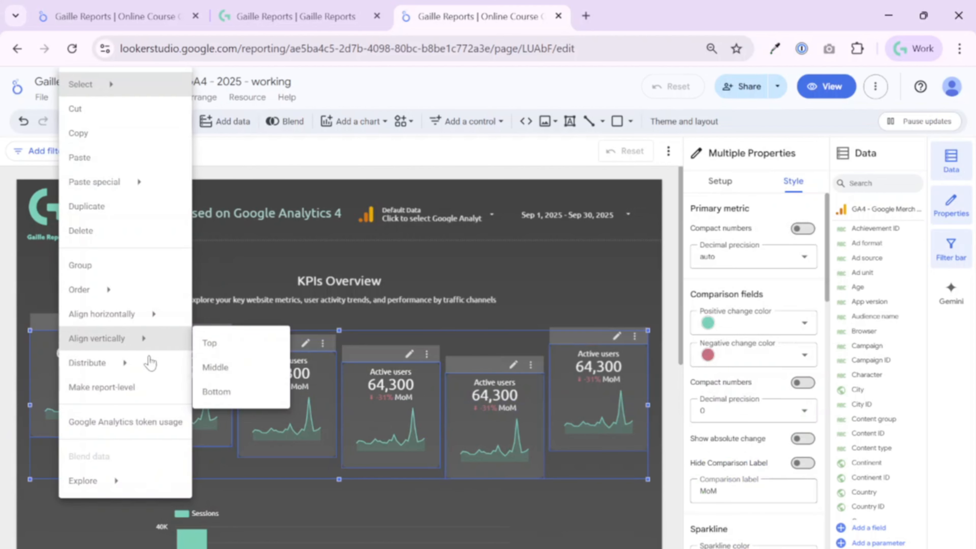
left_click(230, 348)
left_click(563, 477)
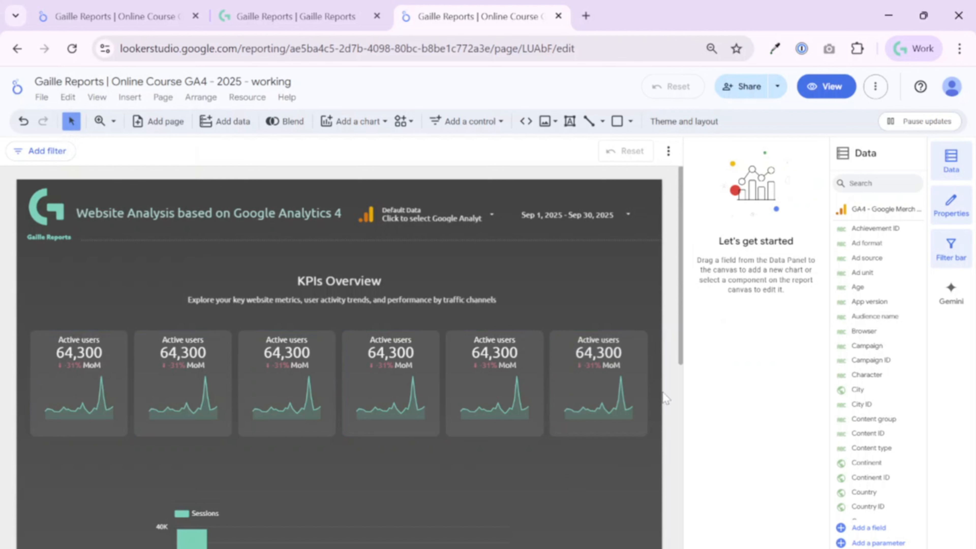
Step: Shorten all six scorecards together by about a fifth of their height and deselect them
left_click_drag(669, 399, 57, 369)
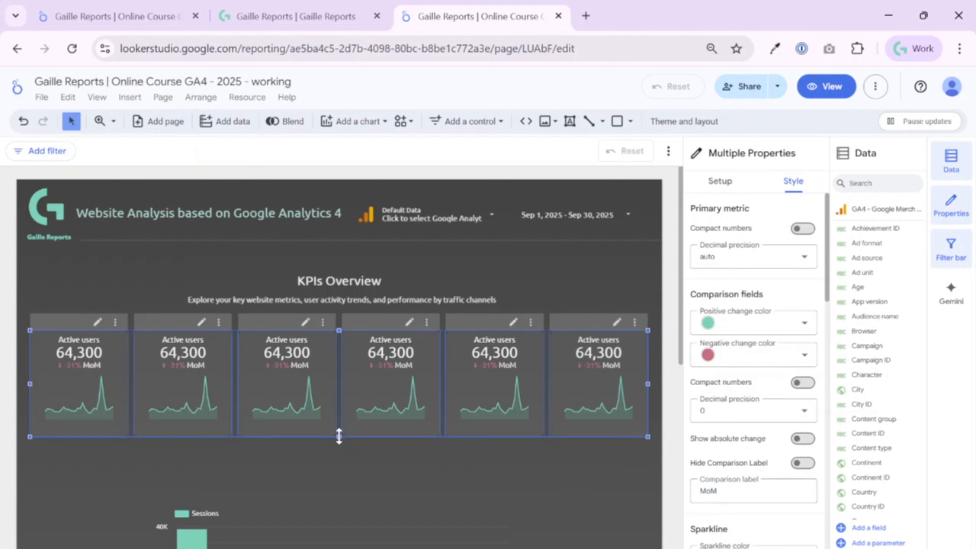
left_click_drag(338, 436, 341, 419)
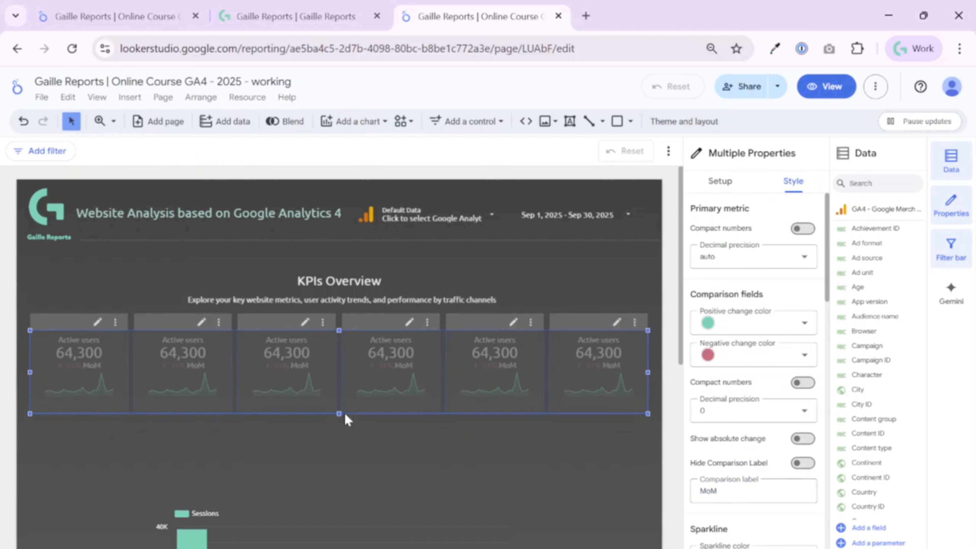
left_click(347, 435)
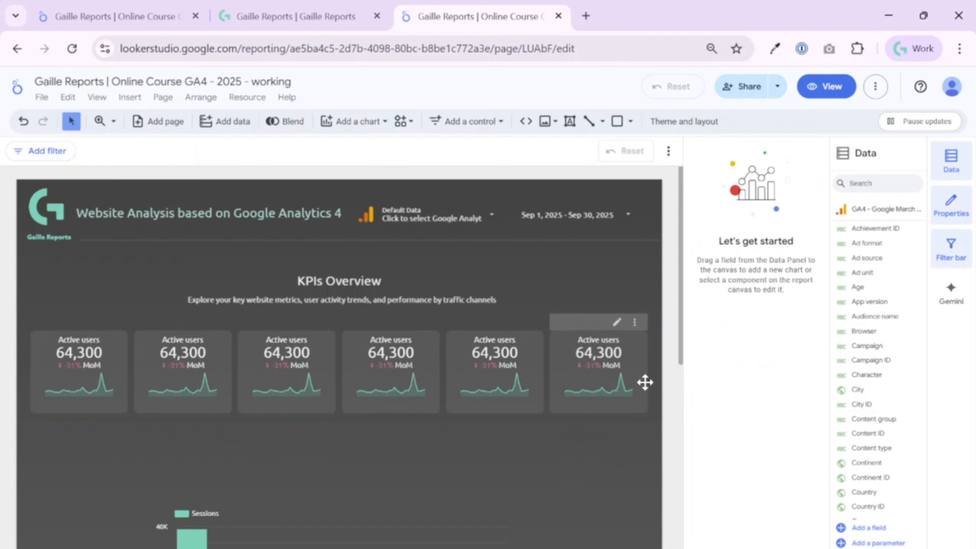
Step: Select all six scorecards, nudge them slightly up towards the page subtitle, and deselect them
left_click_drag(653, 381, 121, 389)
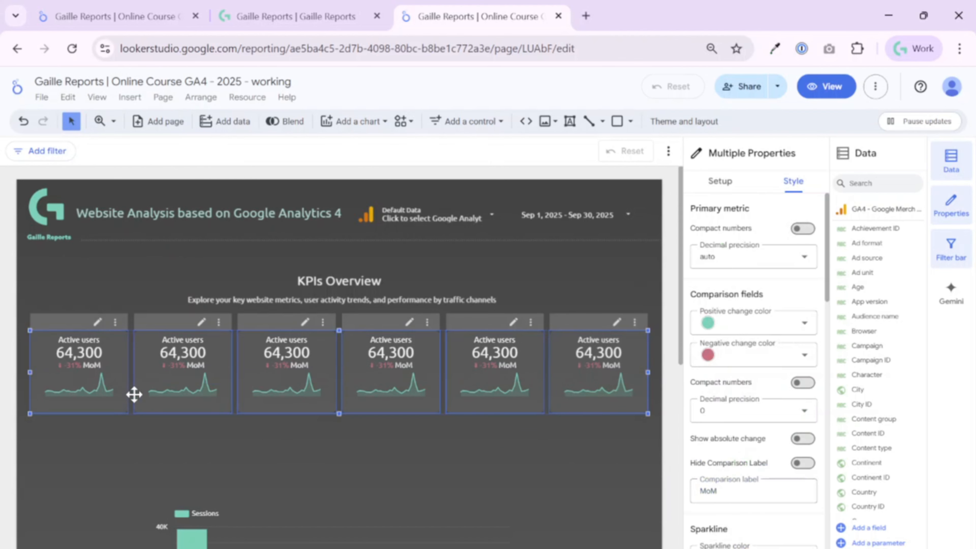
key("Up")
key("Up")
key("Up")
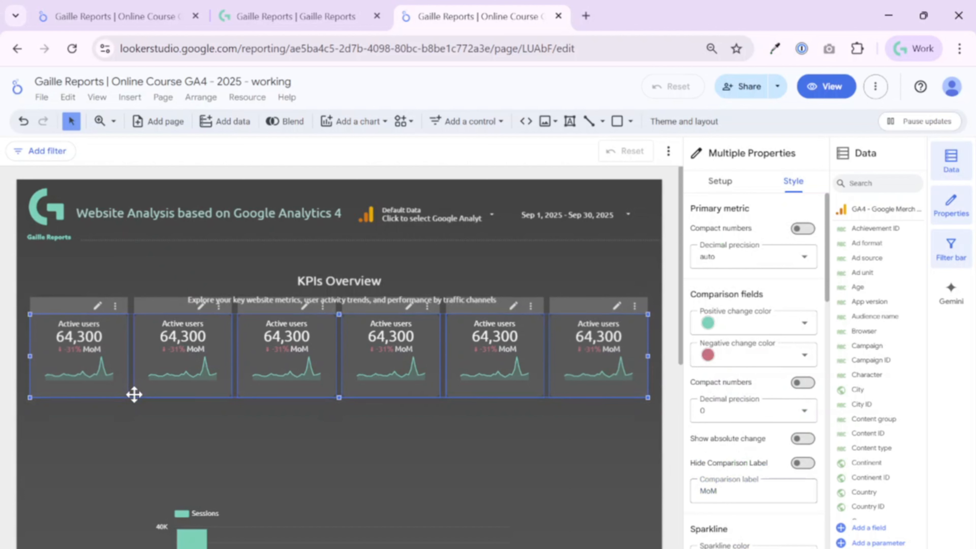
key("Down")
key("Down")
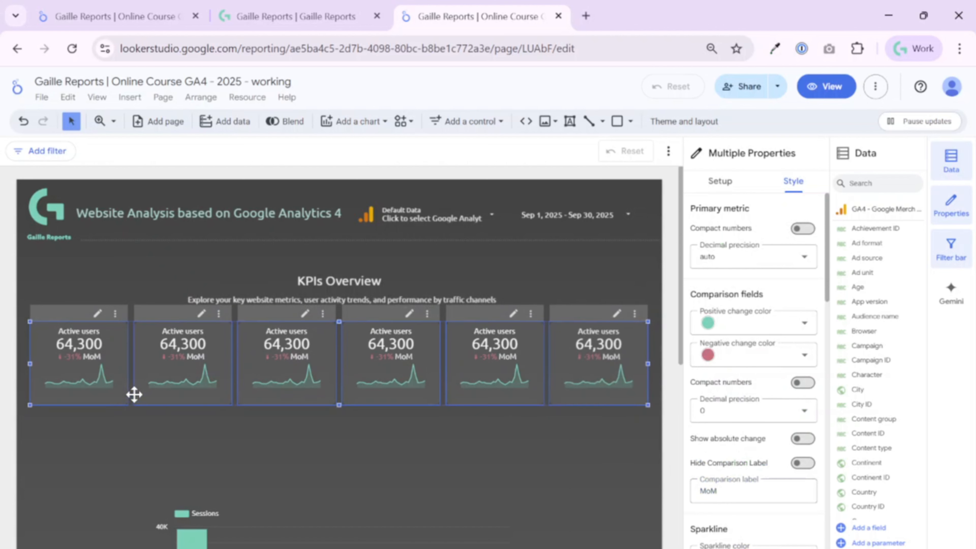
left_click(353, 425)
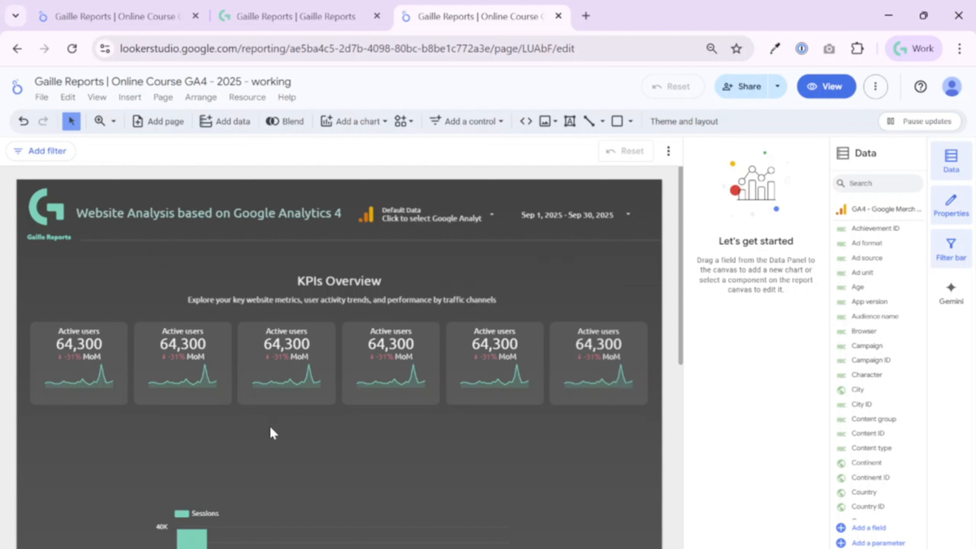
Step: Check which metrics the six scorecards use in the finished reference report
mouse_move(477, 375)
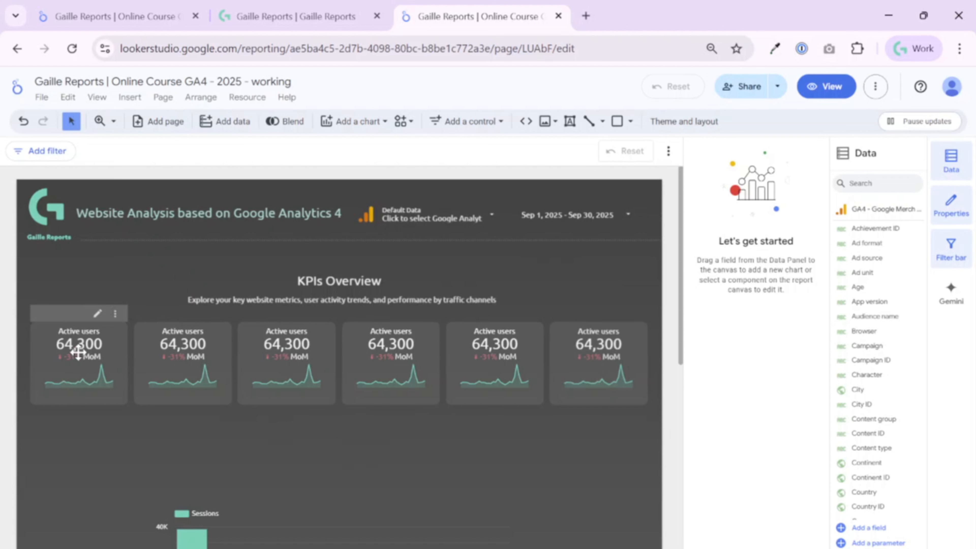
mouse_move(620, 375)
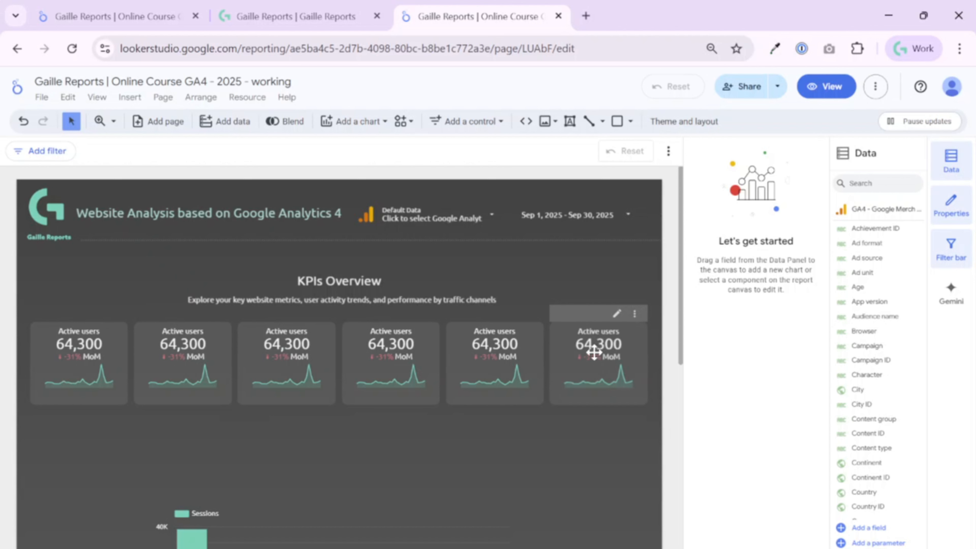
left_click(94, 7)
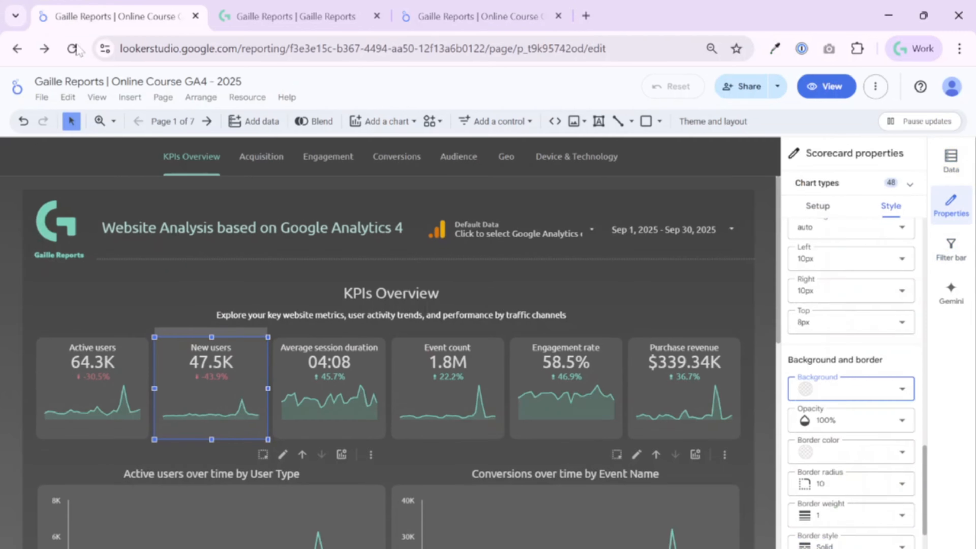
left_click(171, 322)
left_click(755, 291)
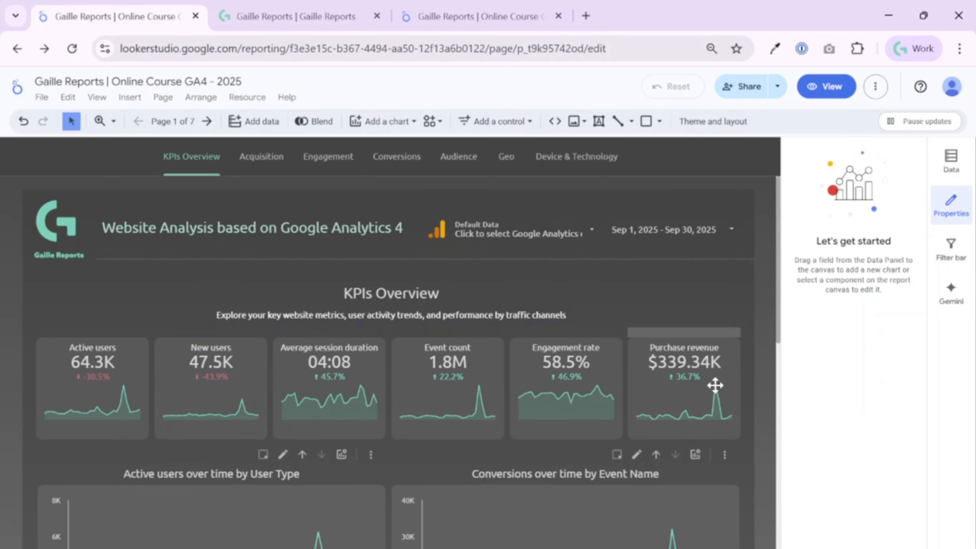
Step: Return to the working copy, change the second scorecard's metric to New users, and deselect it
left_click(500, 24)
left_click(158, 367)
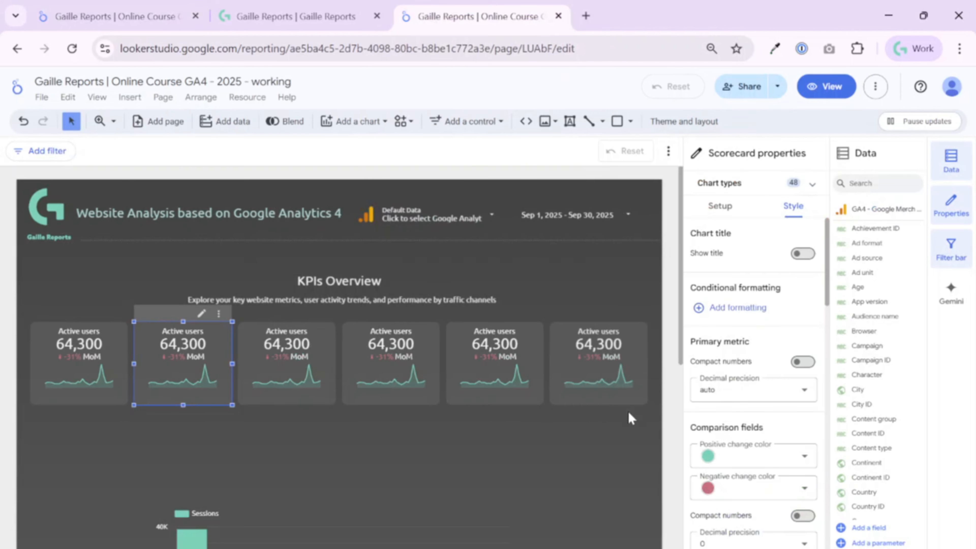
left_click(721, 205)
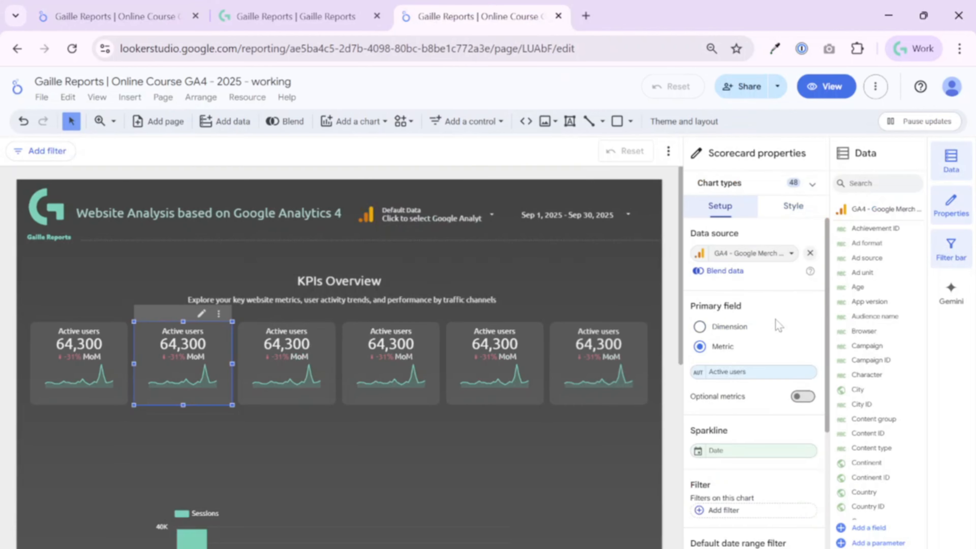
left_click(761, 376)
type("new")
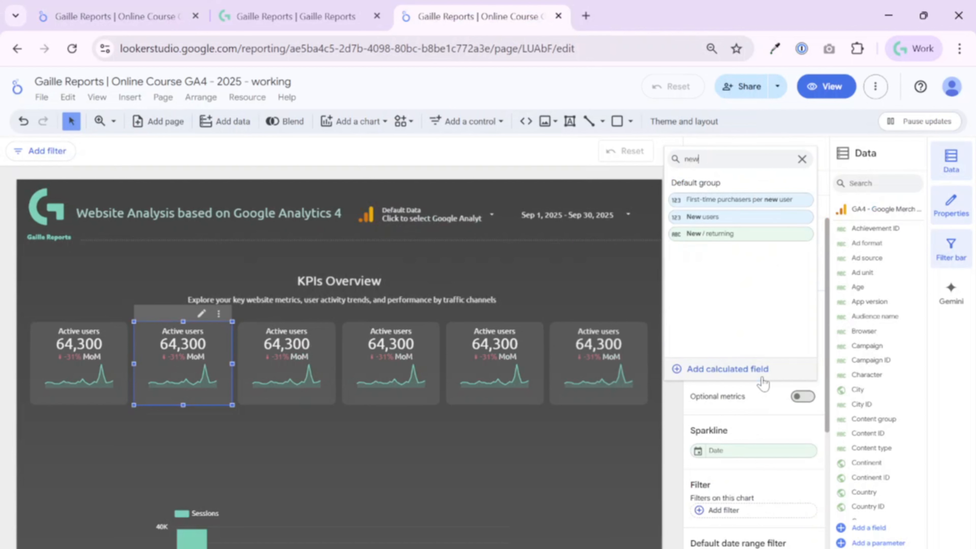
left_click(746, 218)
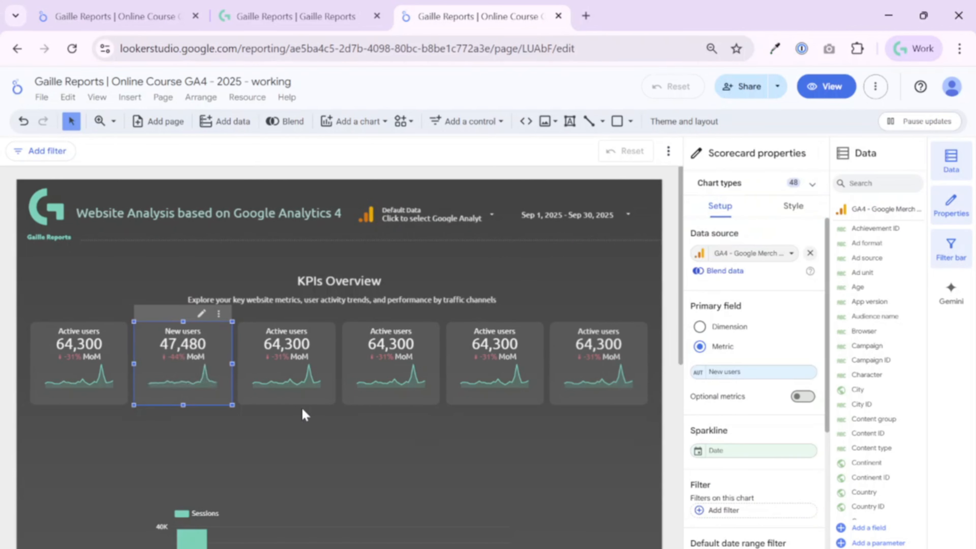
left_click(318, 464)
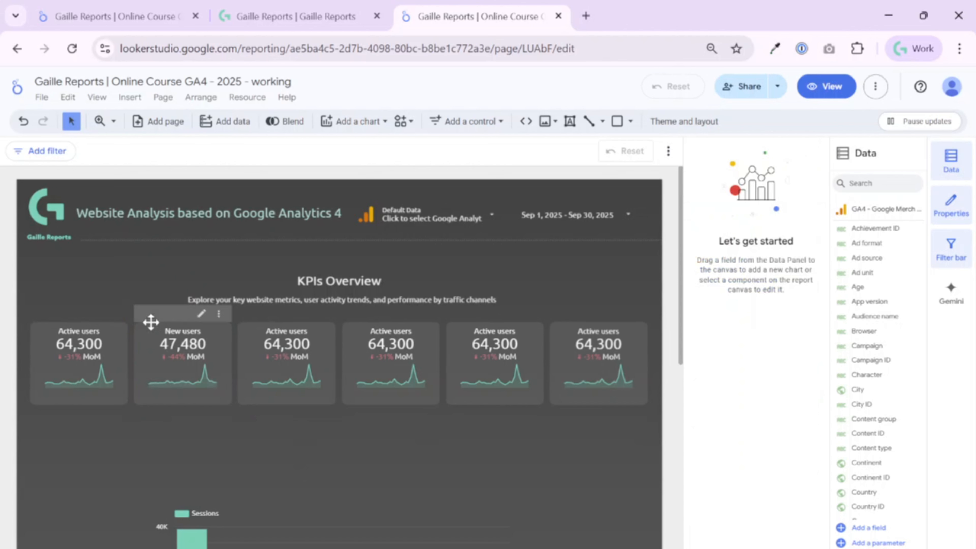
Step: Examine the metric settings of the third scorecard in the finished reference report
left_click(111, 17)
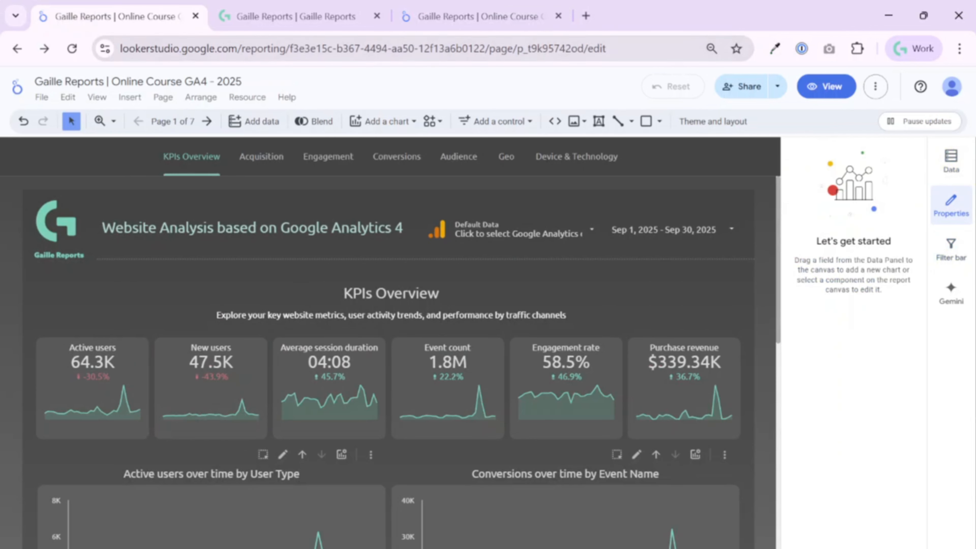
left_click(312, 375)
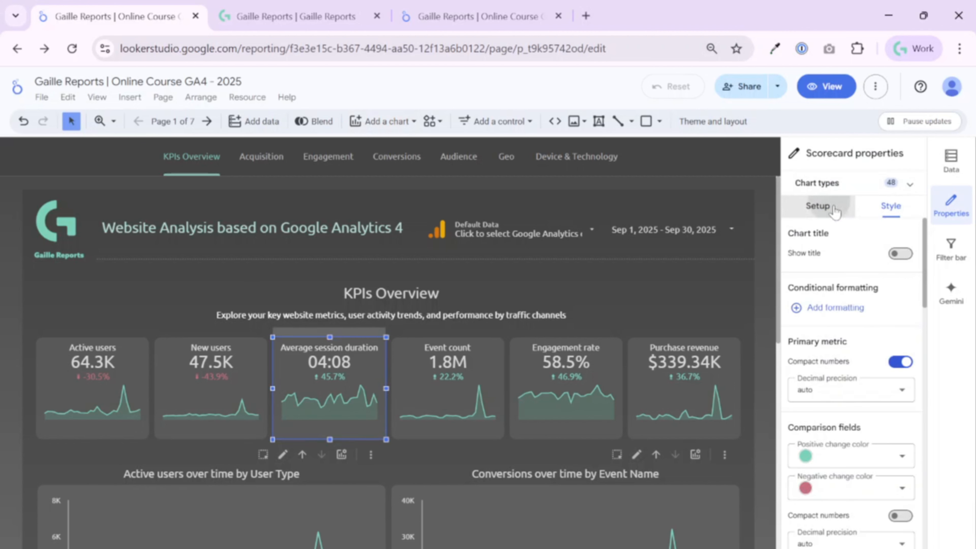
left_click(818, 206)
left_click(796, 371)
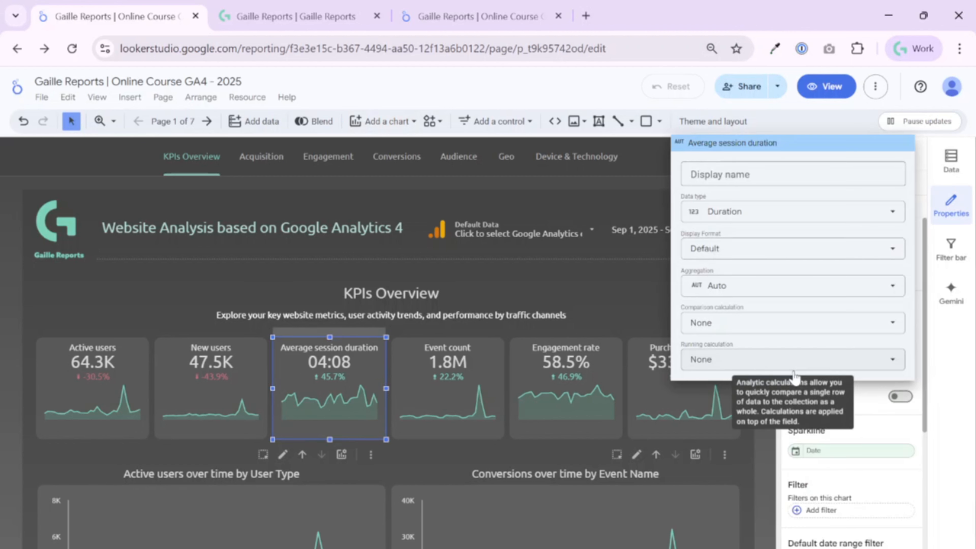
left_click(602, 285)
Step: Back in the working copy, change the third scorecard's metric to Average session duration
left_click(452, 17)
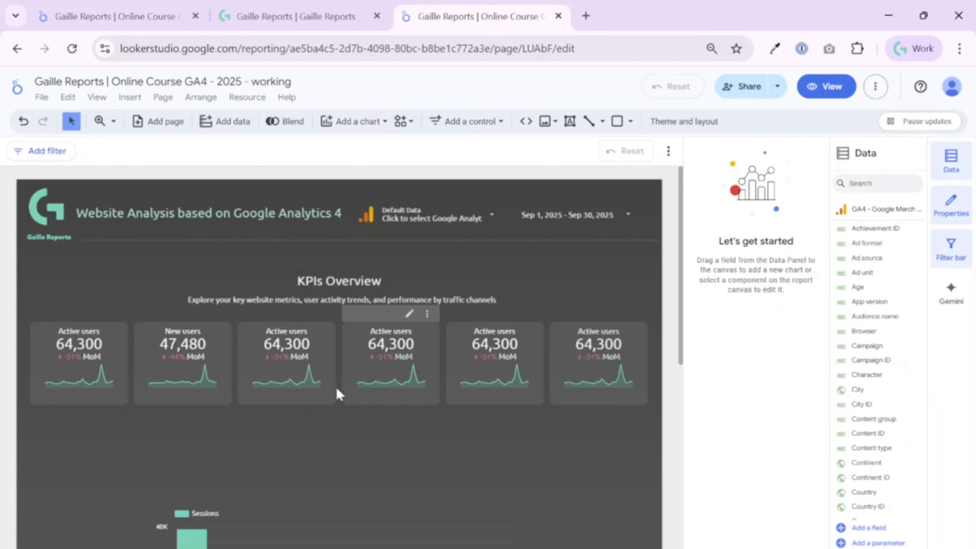
left_click(318, 370)
left_click(753, 371)
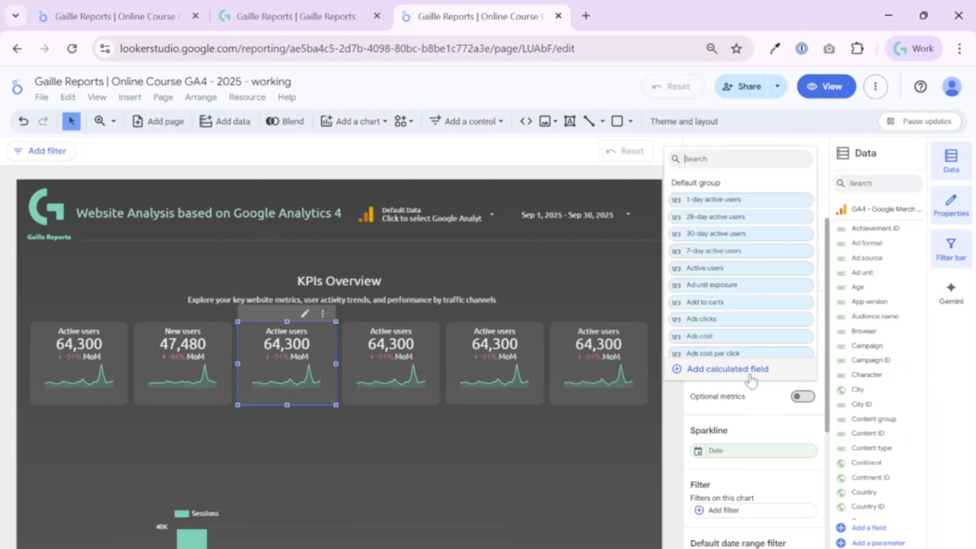
type("aver")
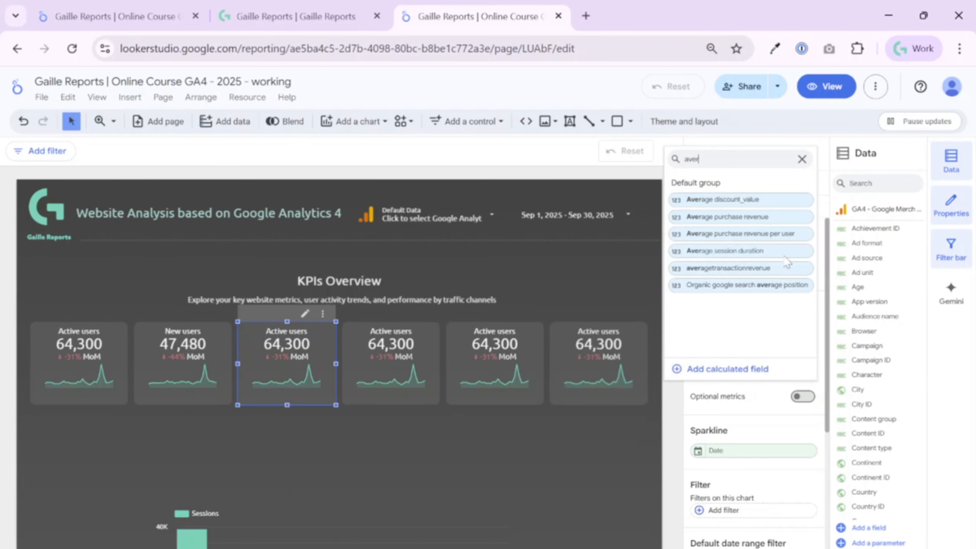
left_click(765, 253)
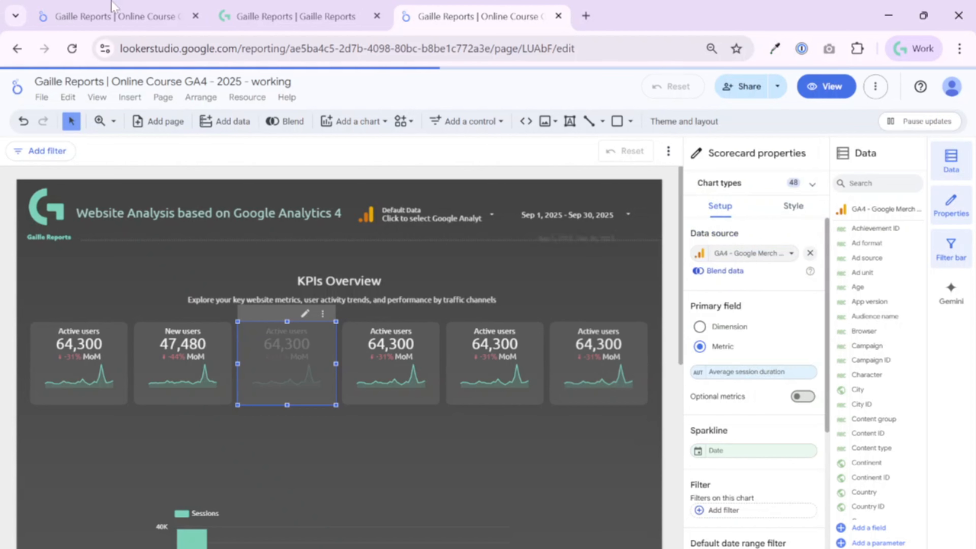
Step: Glance at the reference report, and set the fourth scorecard's metric in the working copy to Conversions
left_click(97, 18)
left_click(473, 16)
left_click(430, 371)
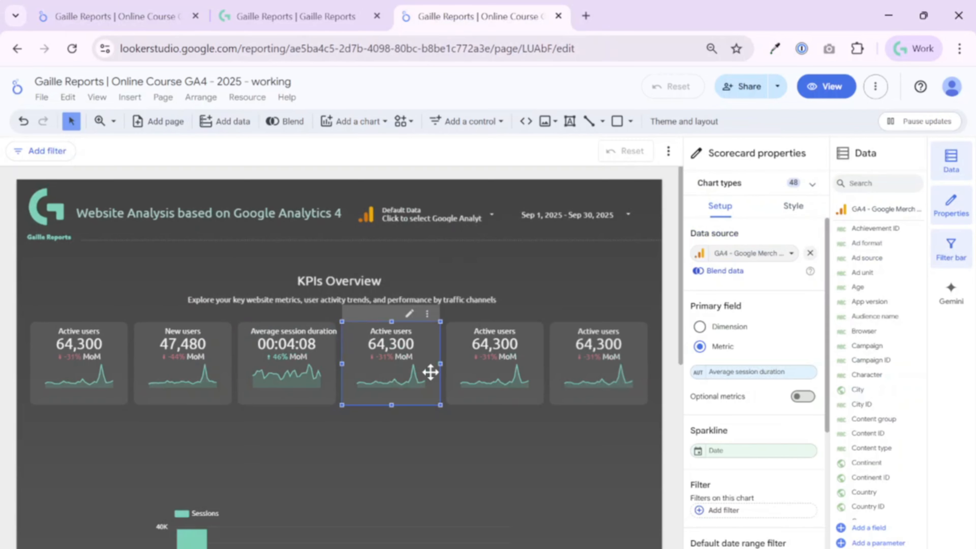
left_click(753, 372)
type("conv")
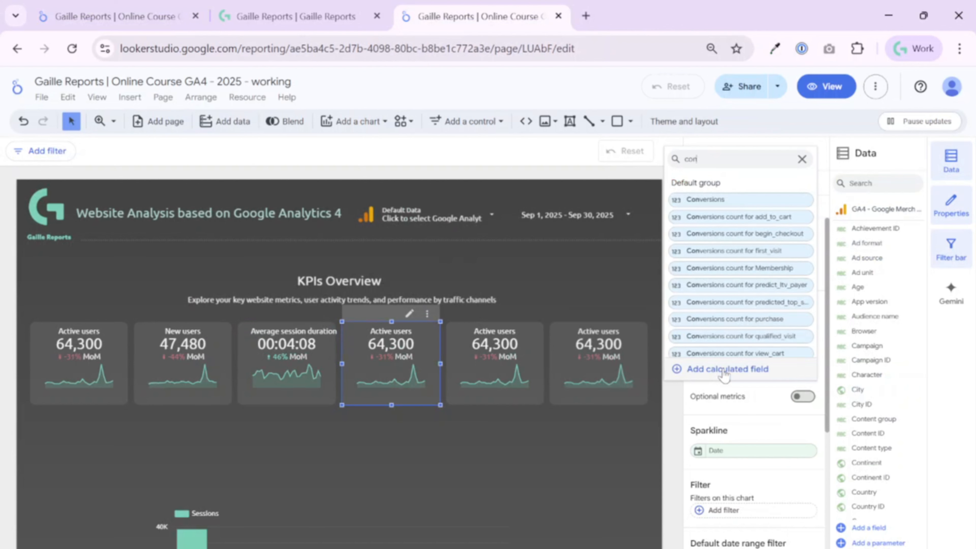
left_click(730, 199)
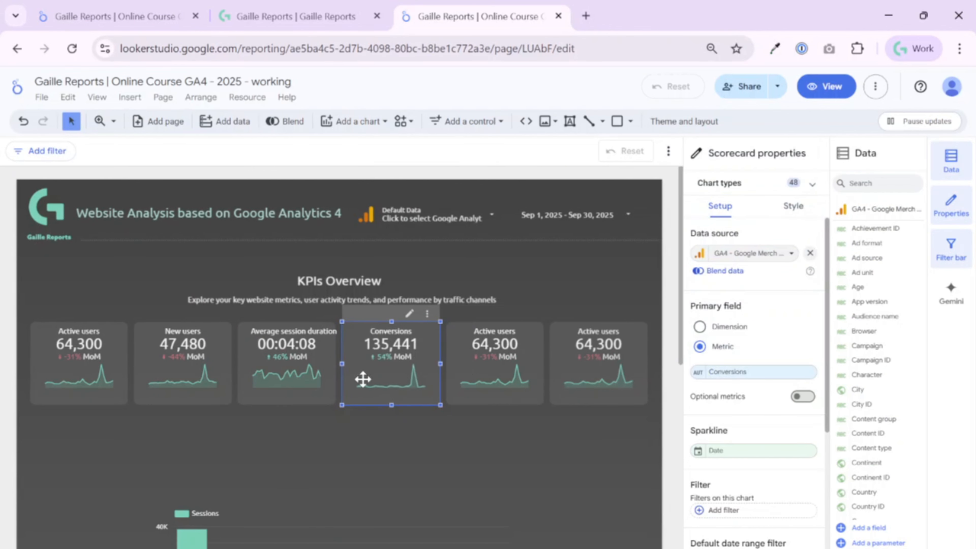
Step: Select the fifth scorecard, check its counterpart's metric in the reference report, and return to the working copy
left_click(499, 373)
key("ctrl+1")
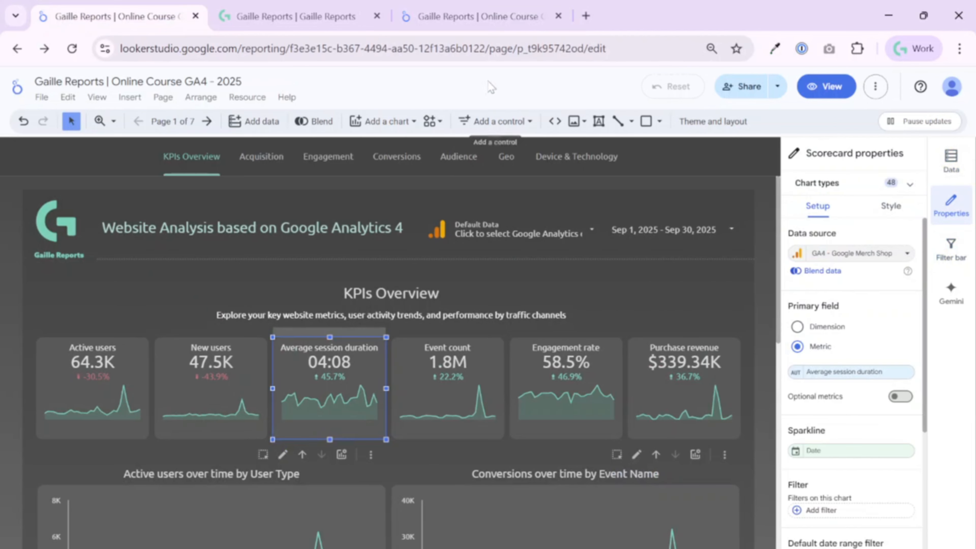
left_click(499, 21)
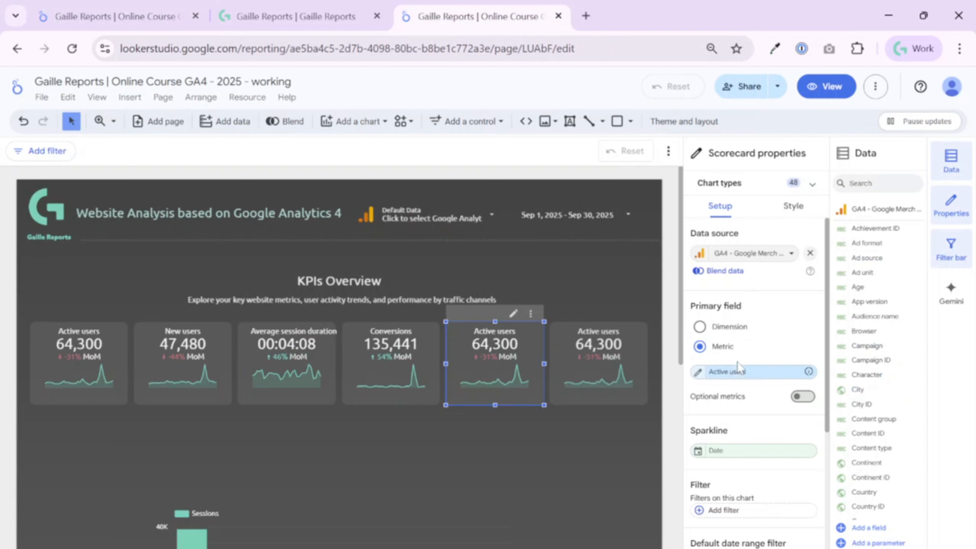
left_click(740, 372)
type("eng")
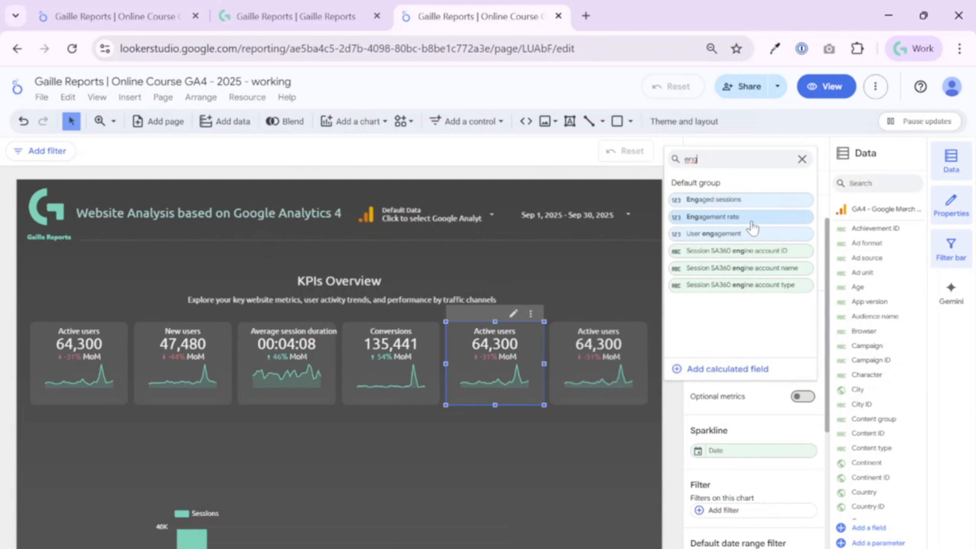
left_click(609, 359)
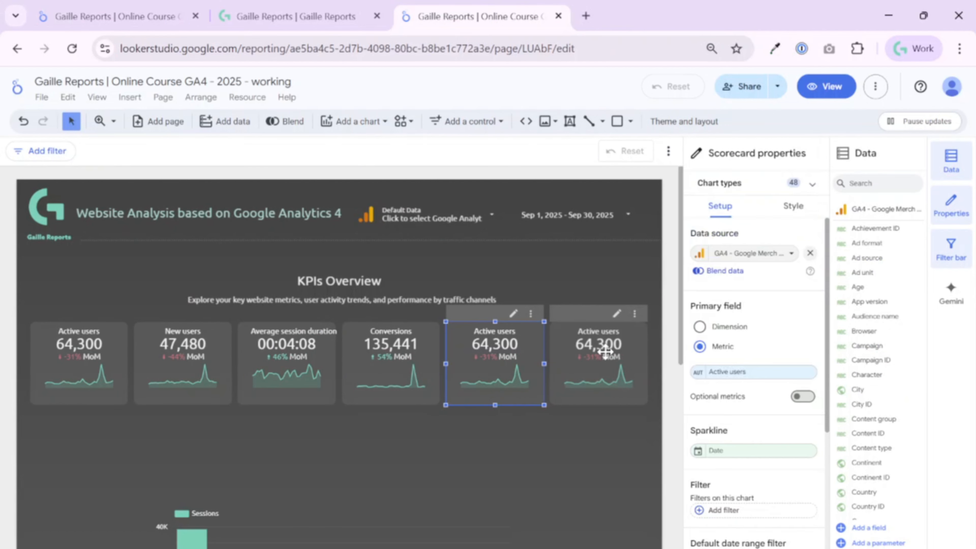
Step: Change the fifth scorecard's metric to Total purchasers
left_click(740, 373)
type("purc")
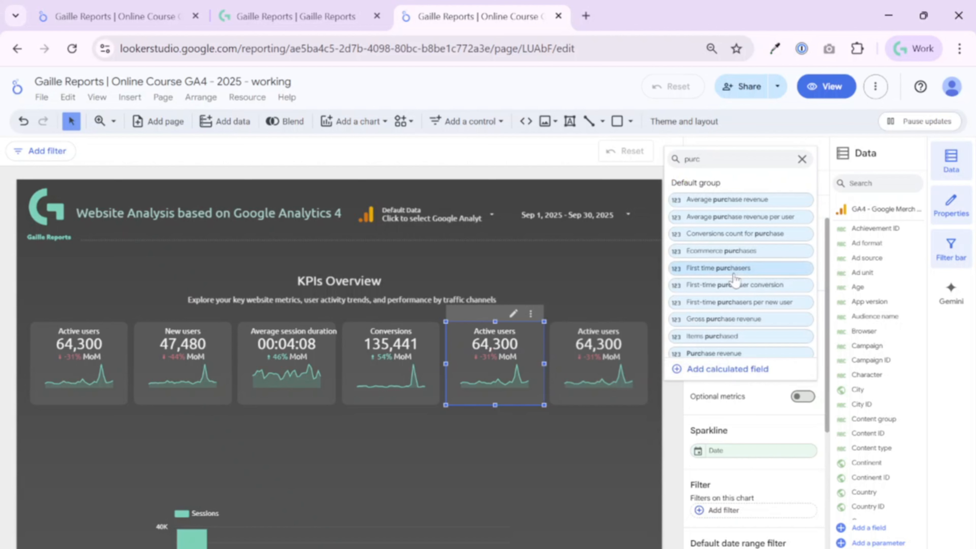
scroll(773, 284, "down", 3)
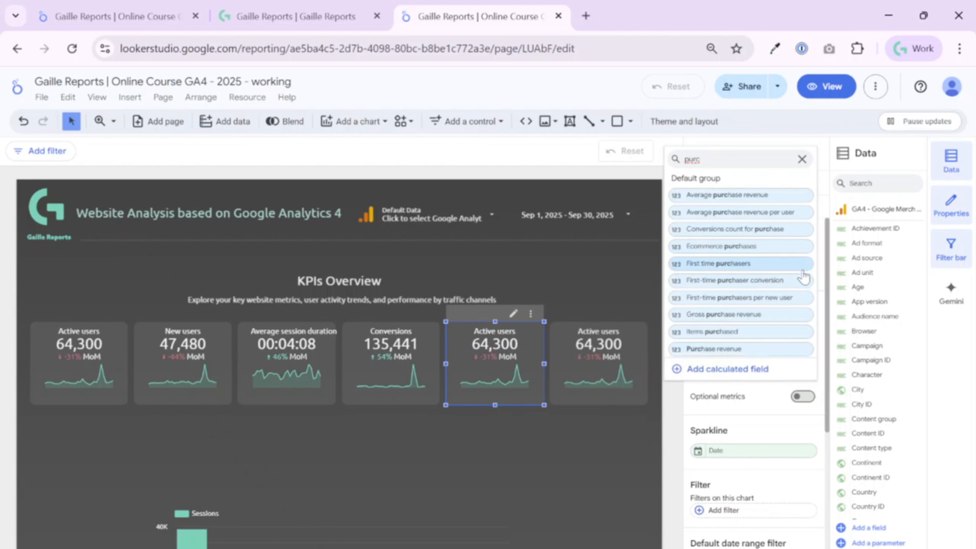
left_click(746, 331)
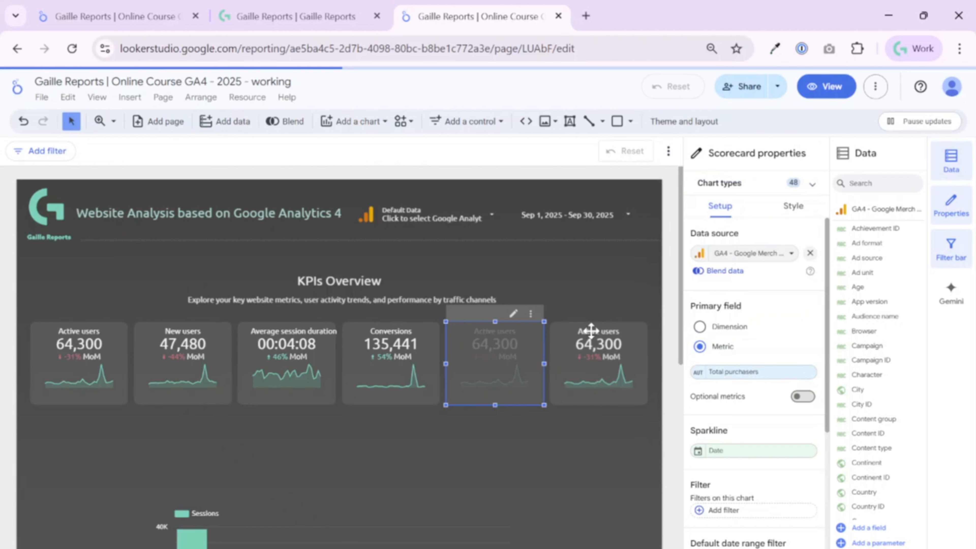
Step: Change the sixth scorecard's metric to Total revenue
left_click(589, 332)
left_click(735, 375)
type("reve")
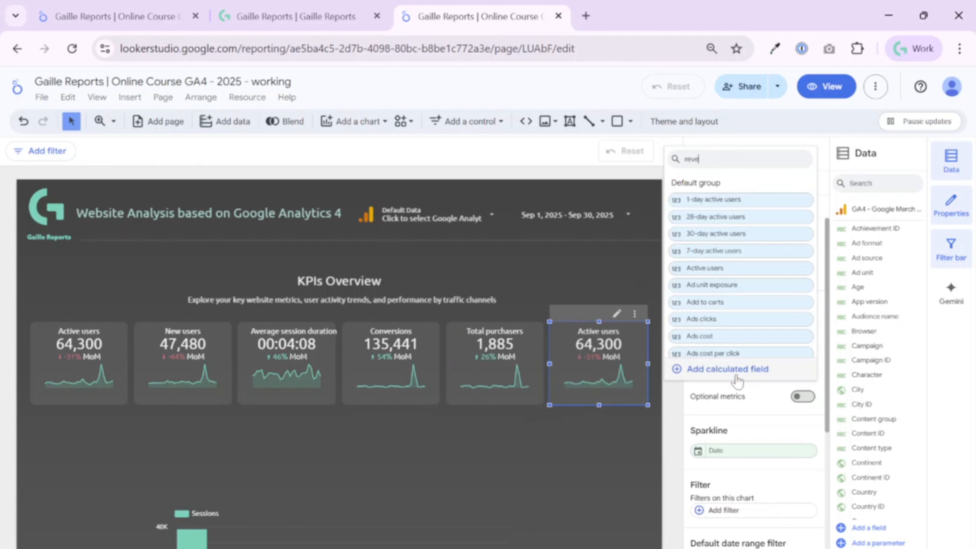
type("n")
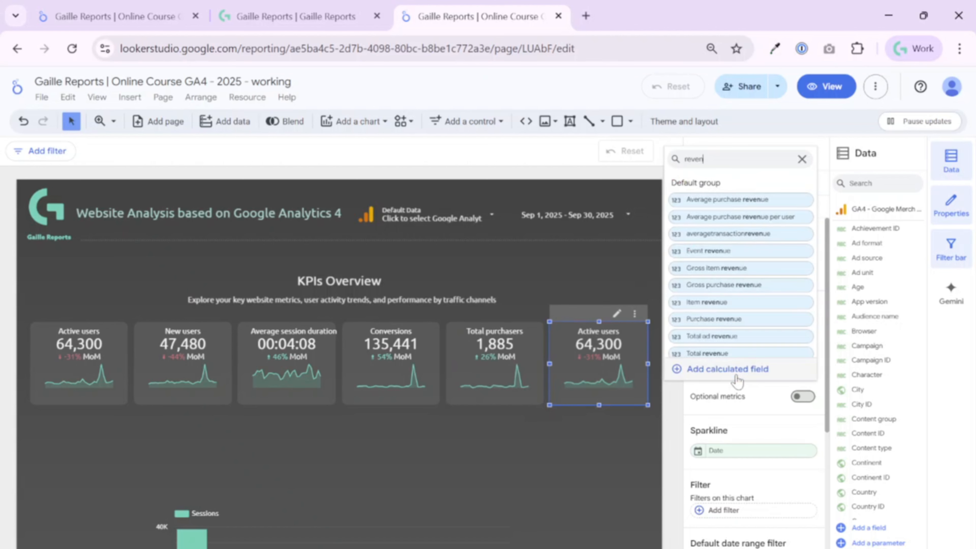
left_click(747, 352)
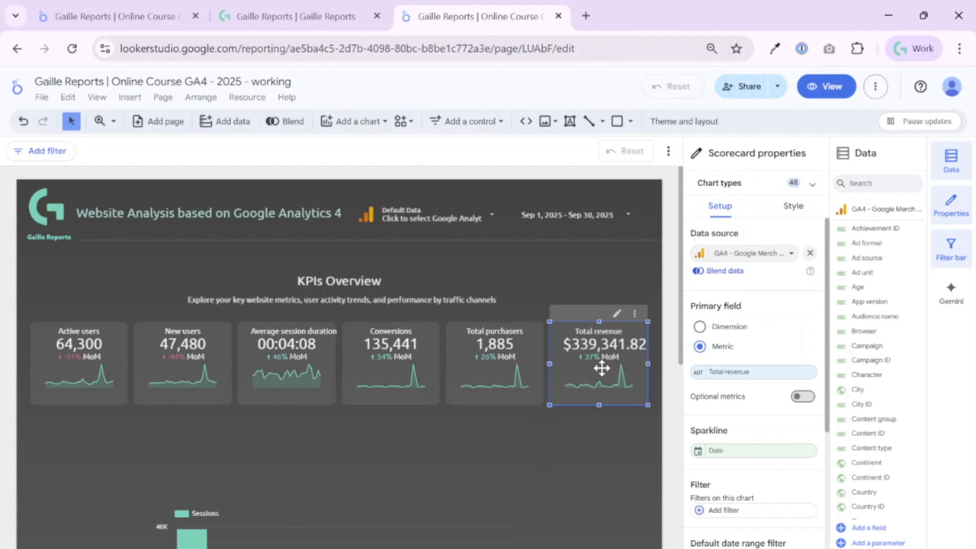
Step: Turn on compact numbers for the comparison field of the Total revenue scorecard
left_click(788, 210)
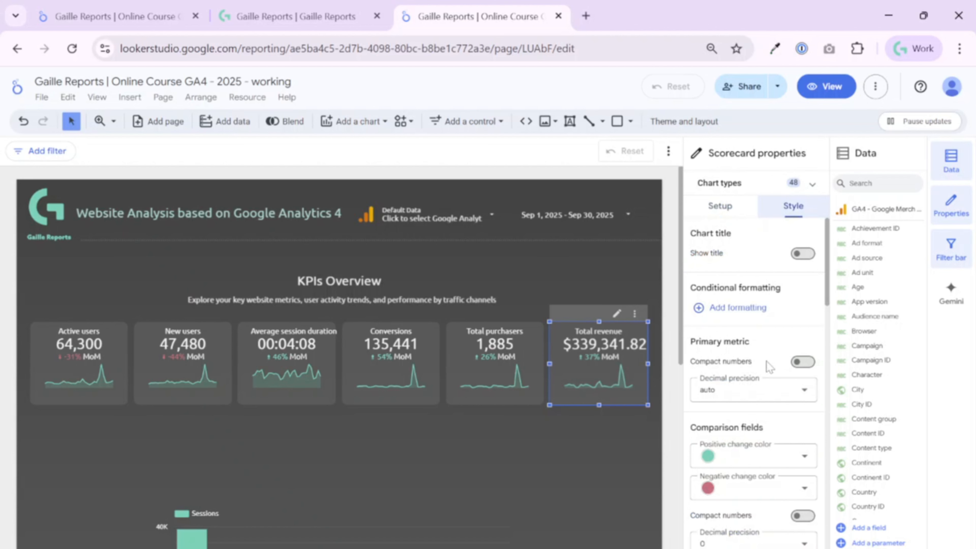
scroll(769, 368, "down", 4)
left_click(804, 363)
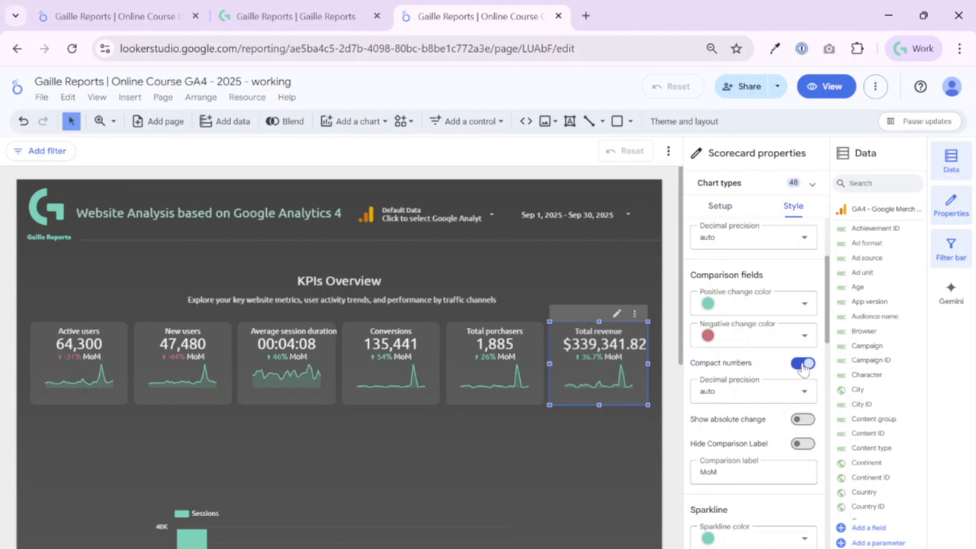
Step: Turn off compact numbers for the Total revenue scorecard's comparison field and turn them on for its primary metric
left_click(800, 364)
left_click(799, 364)
left_click(796, 366)
scroll(795, 369, "up", 4)
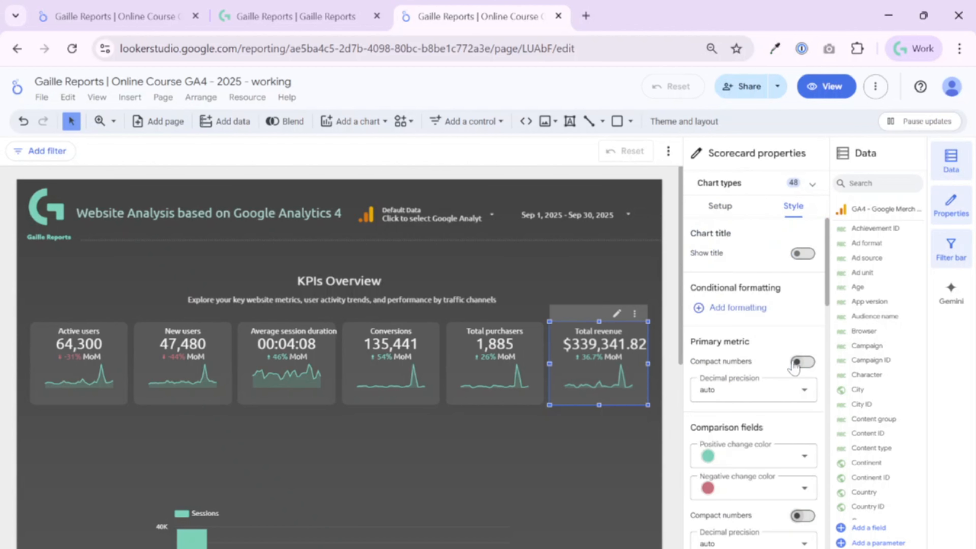
left_click(802, 364)
Step: Set the decimal precision of the Total revenue scorecard's primary metric and comparison field to 0
left_click(780, 389)
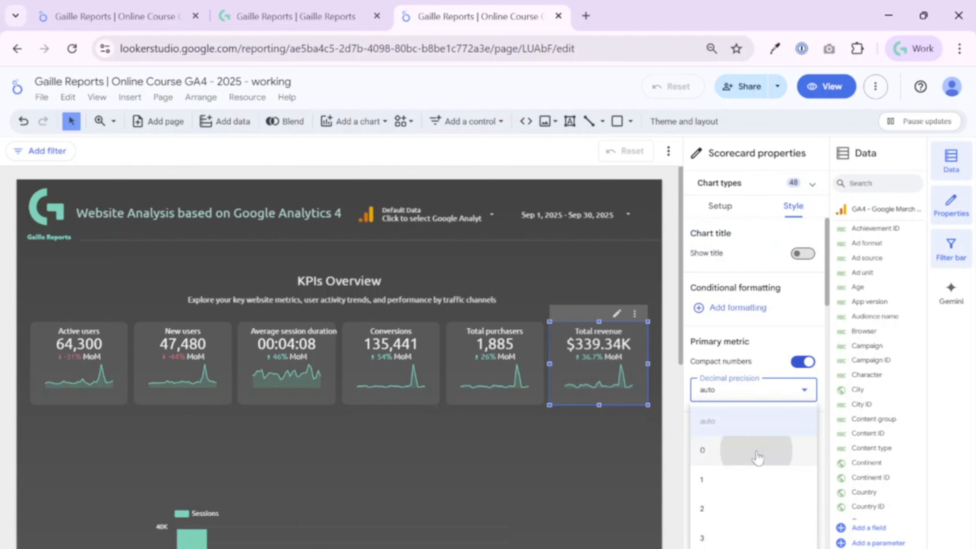
left_click(770, 451)
scroll(773, 454, "down", 2)
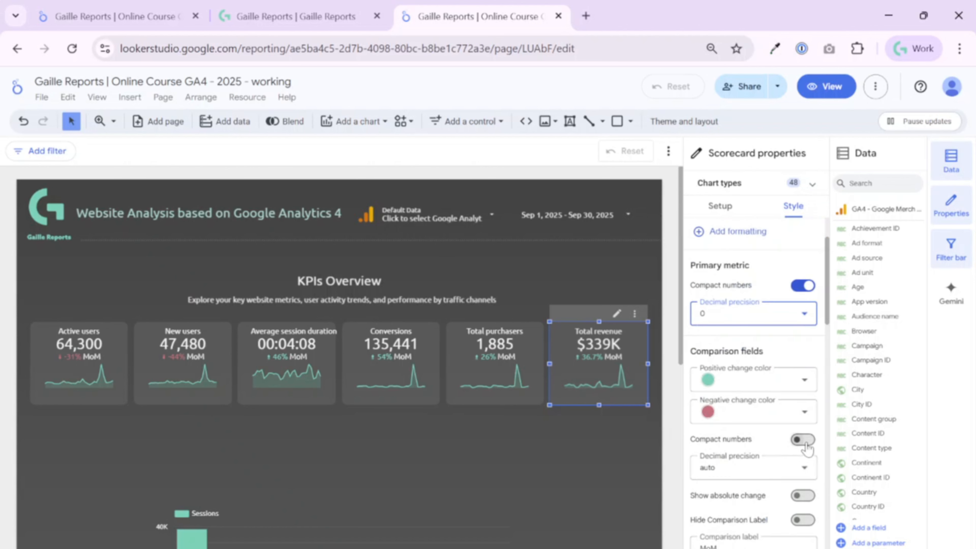
left_click(803, 469)
left_click(754, 346)
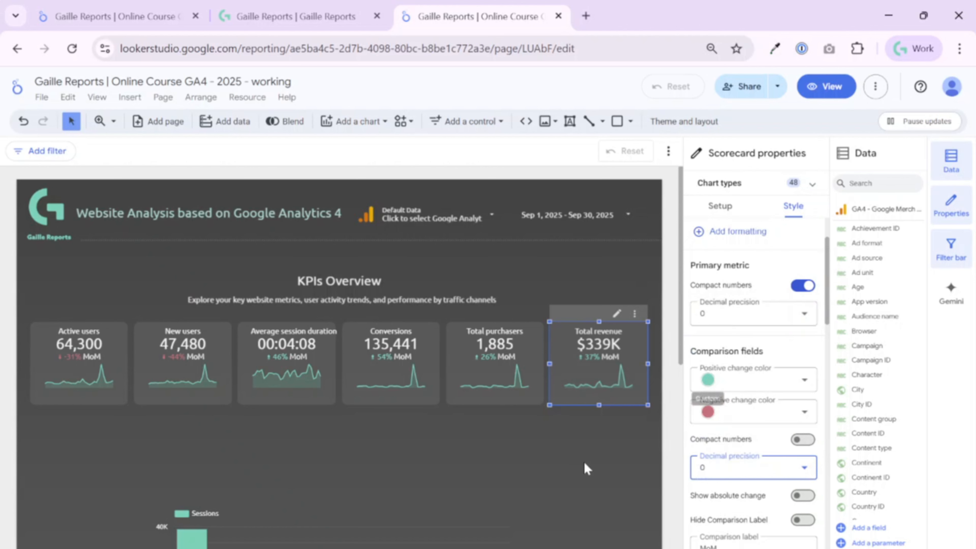
Step: Set the decimal precision of the Total revenue scorecard's primary metric to 1 and deselect the scorecard
left_click(582, 460)
left_click(626, 402)
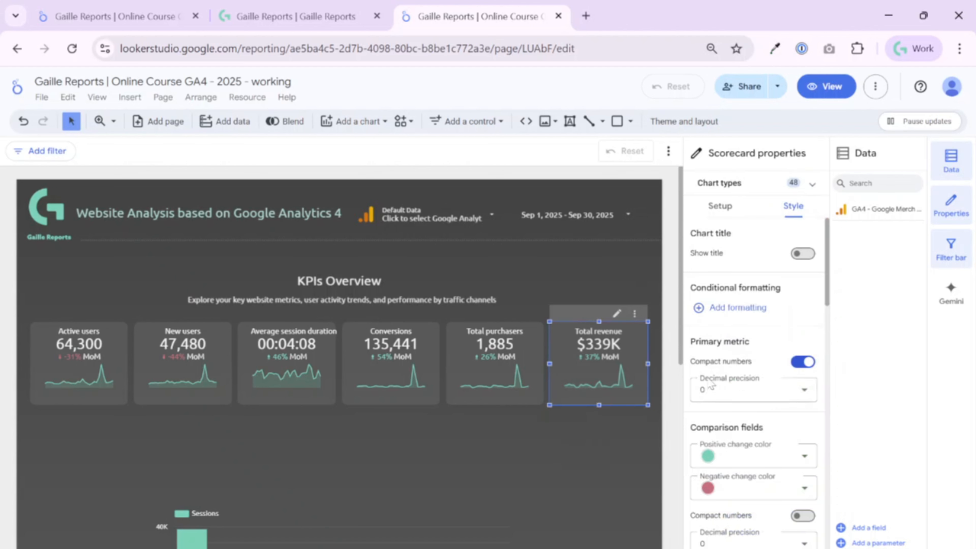
left_click(795, 390)
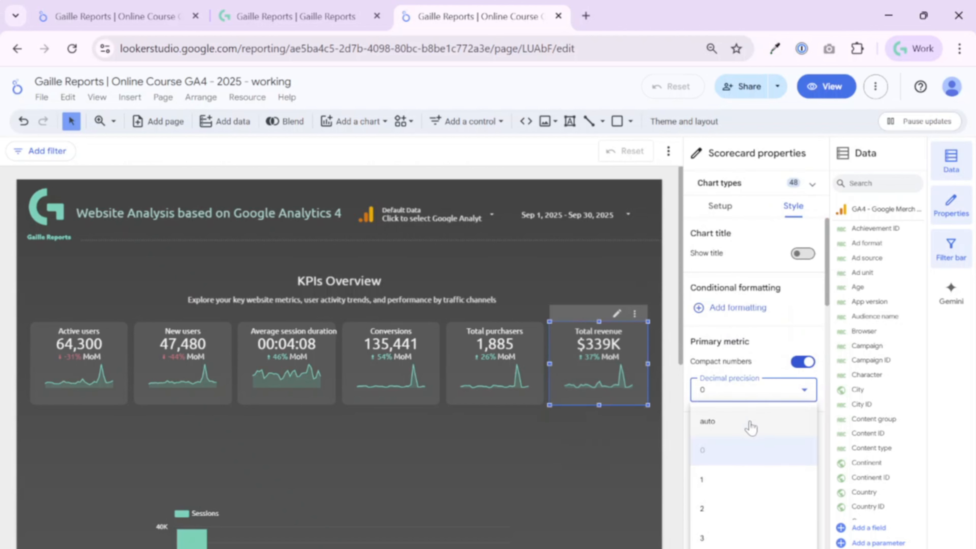
left_click(757, 478)
left_click(615, 439)
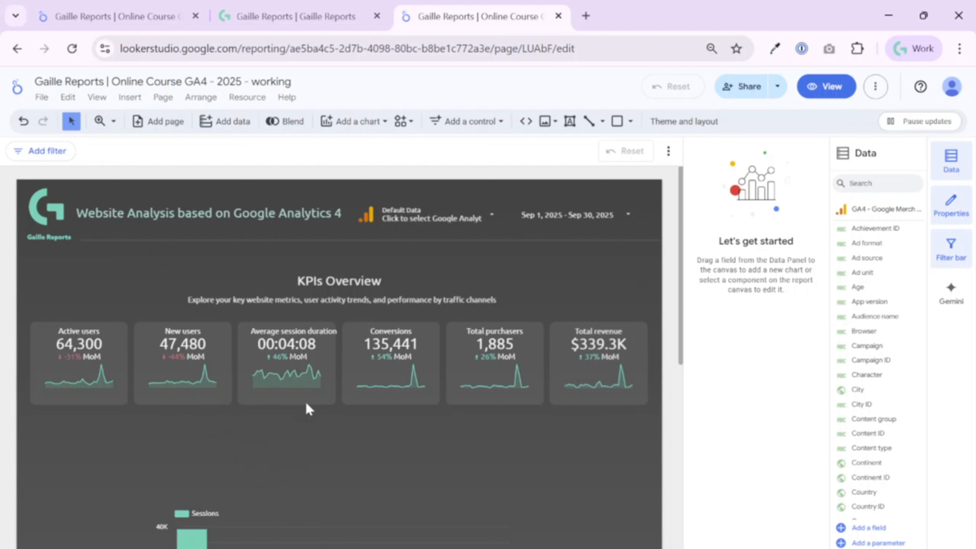
Step: Give the Average session duration scorecard's metric the display name "Avg. Session Duration"
left_click(334, 357)
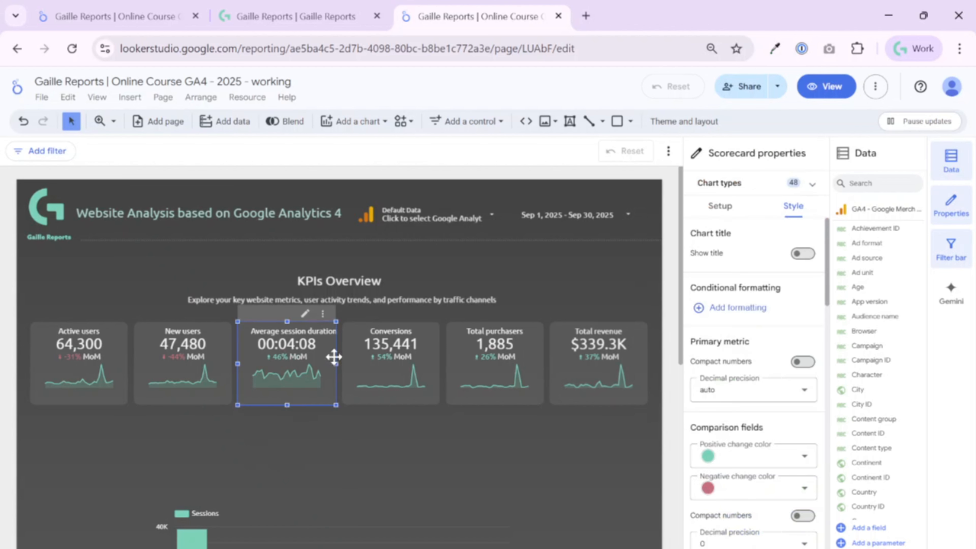
left_click(724, 187)
left_click(812, 182)
left_click(720, 206)
left_click(698, 373)
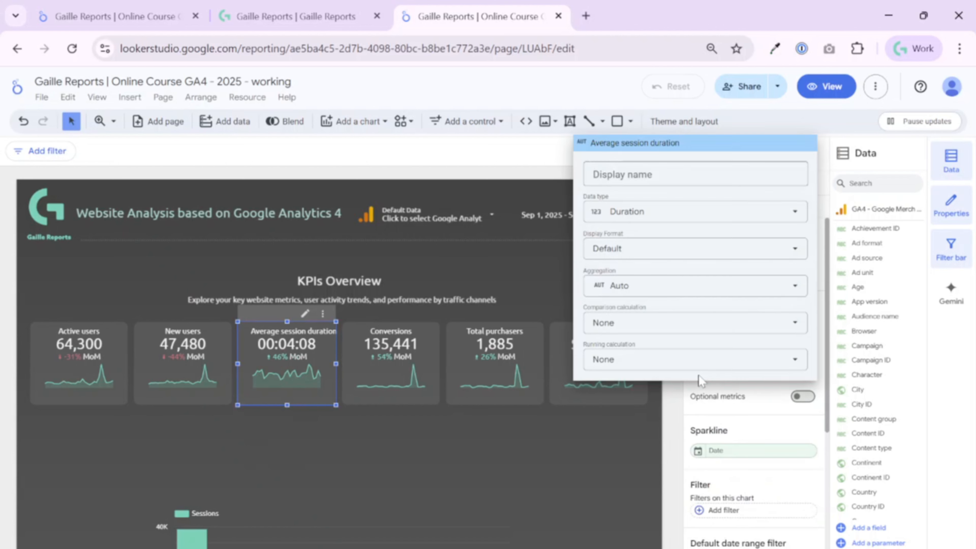
left_click(667, 175)
type("Av")
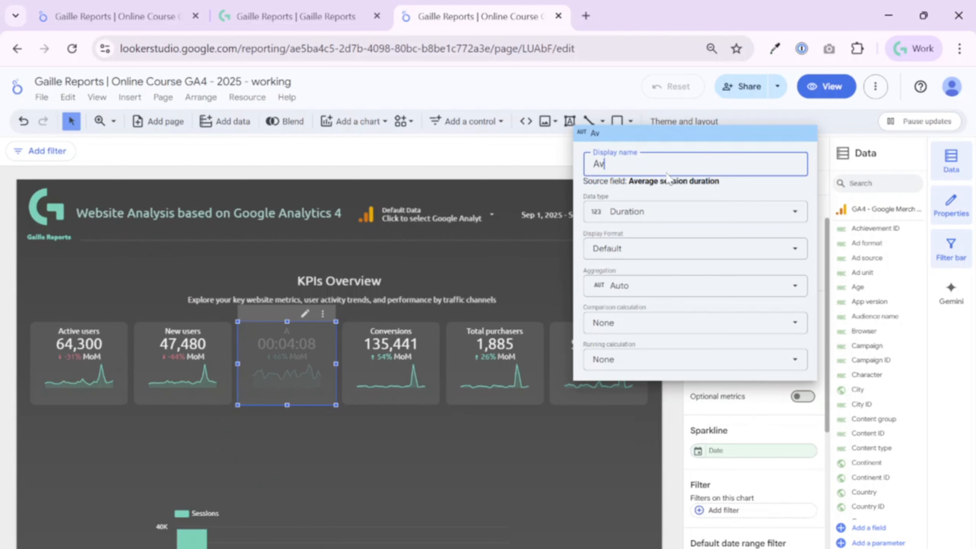
type("g. Session Duration")
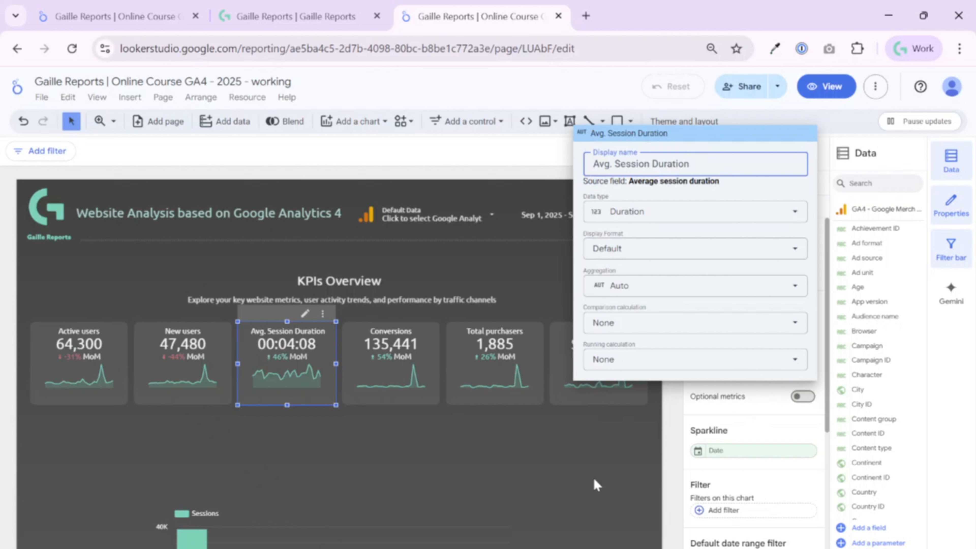
left_click(584, 471)
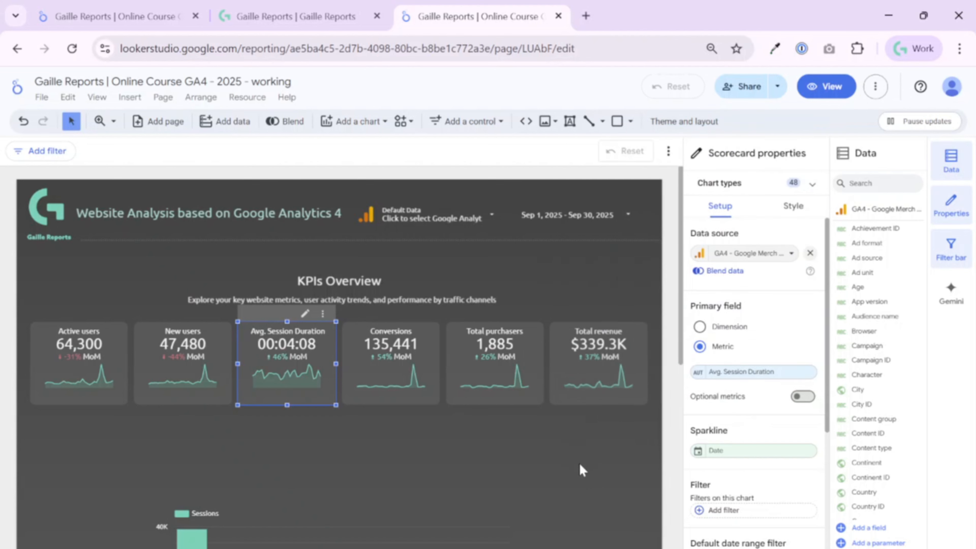
left_click(389, 443)
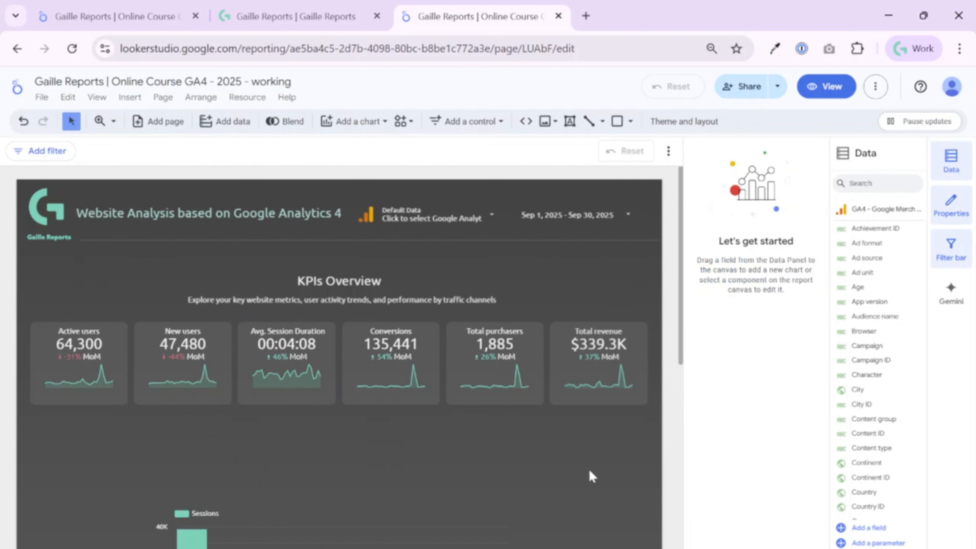
Step: Compare with the scorecards in the reference report and delete the Sessions chart below the scorecards in the working copy
left_click(131, 15)
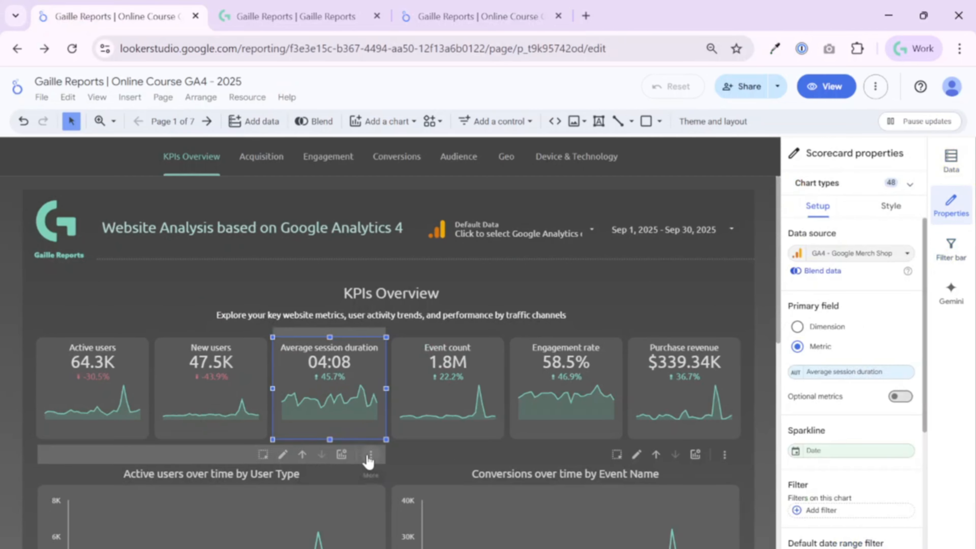
left_click(443, 8)
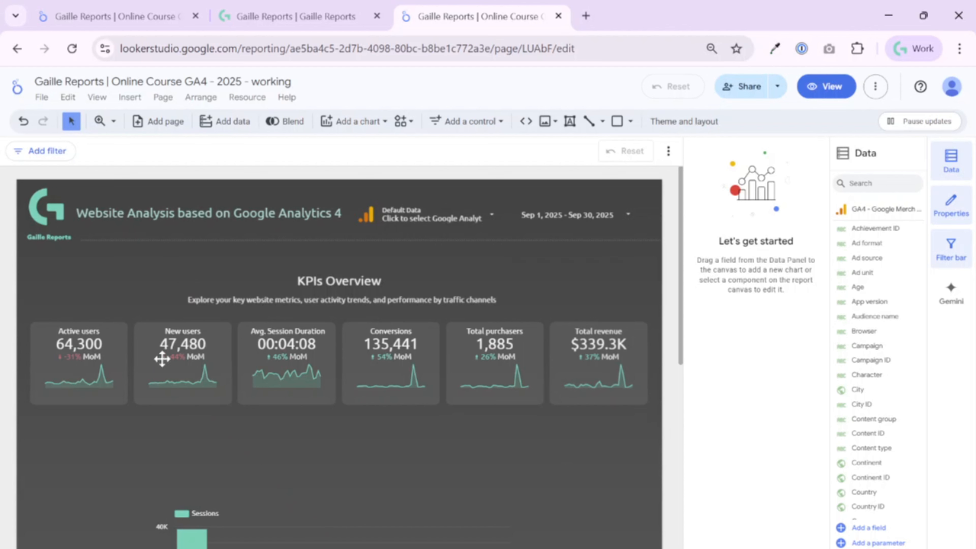
left_click(314, 522)
key("Delete")
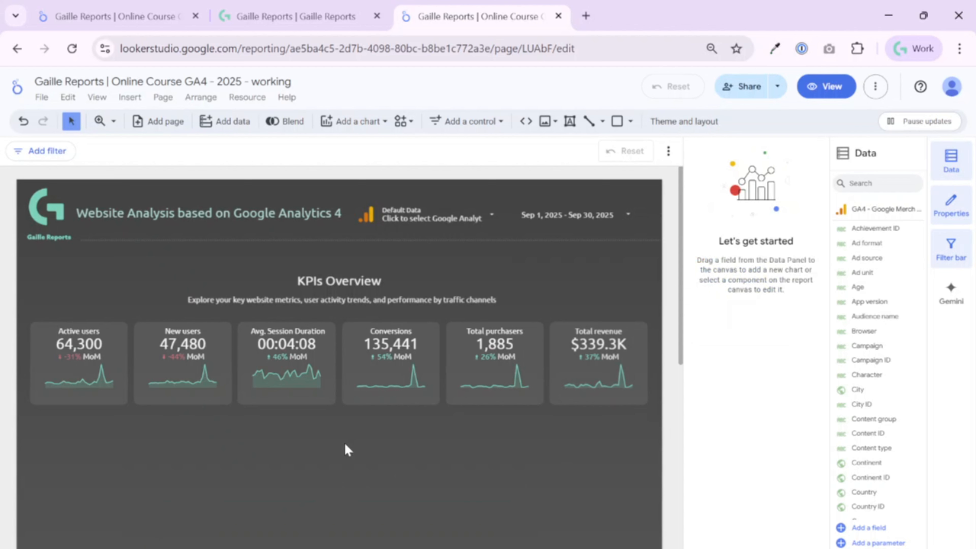
Step: Try hiding the comparison label on the Active users scorecard and turn it back on
left_click(81, 364)
left_click(793, 206)
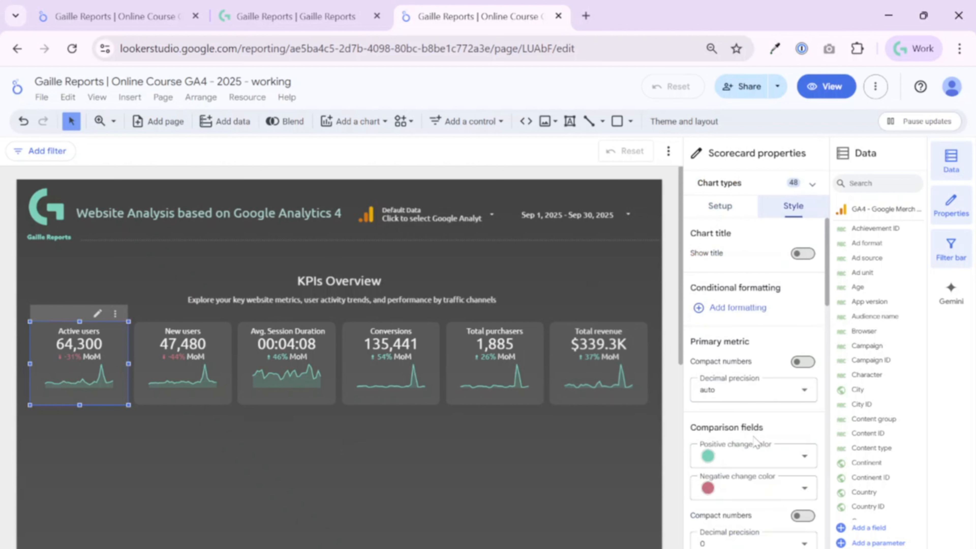
scroll(763, 439, "down", 6)
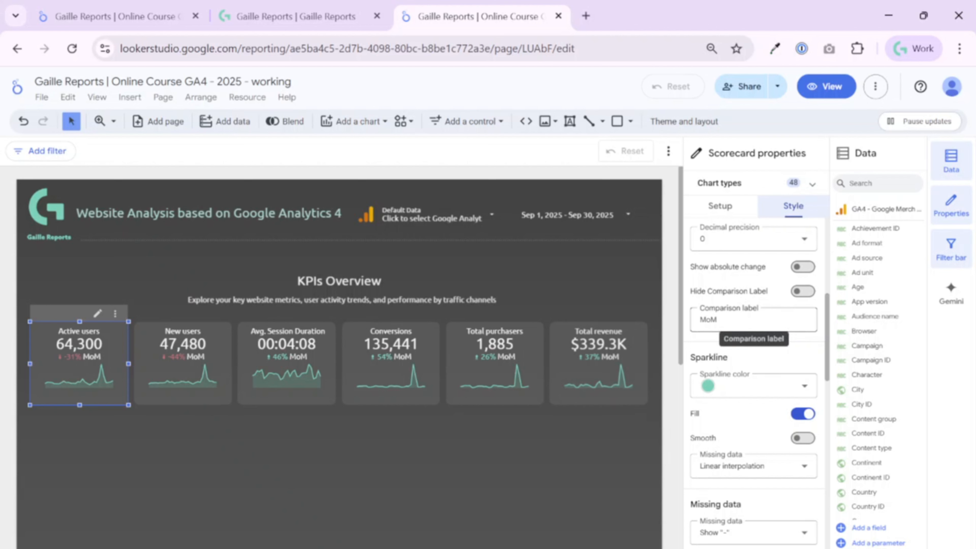
scroll(753, 331, "up", 3)
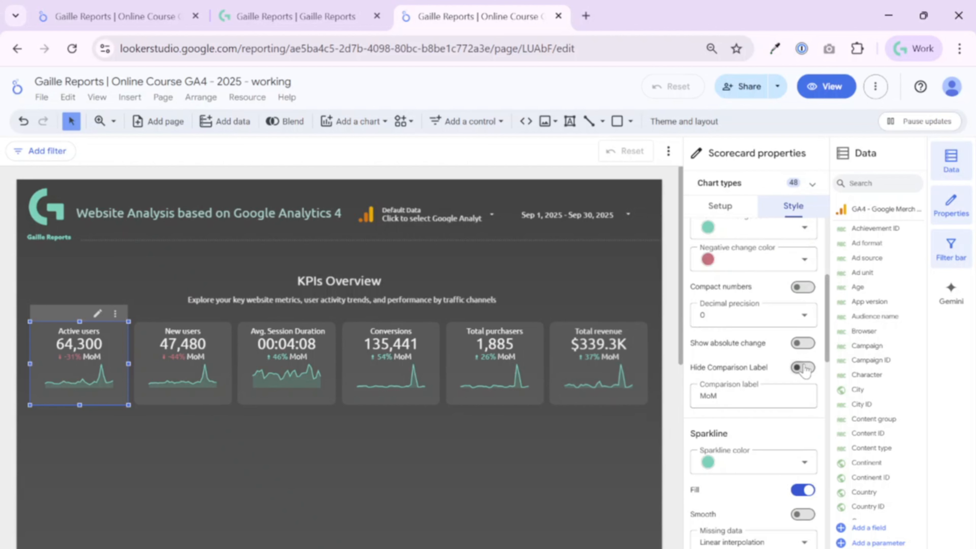
left_click(803, 369)
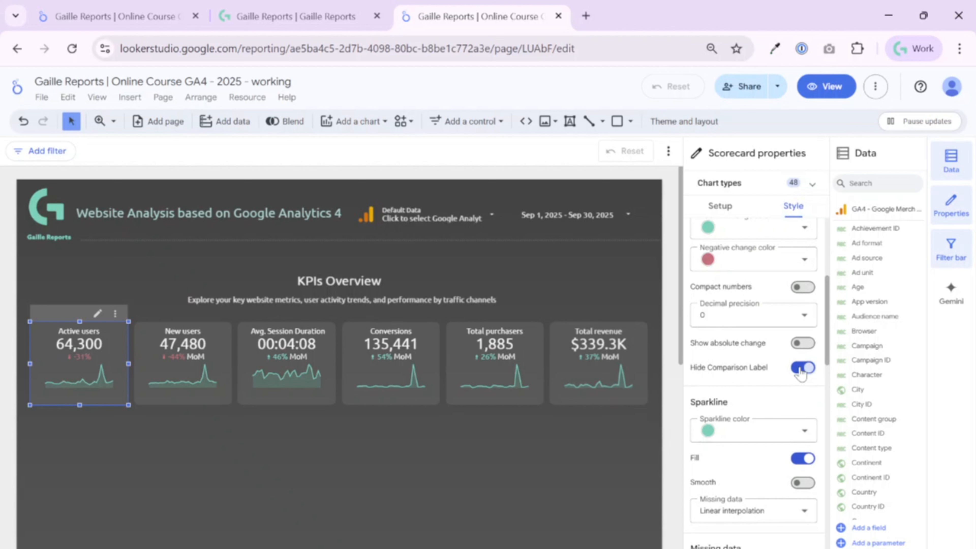
left_click(802, 369)
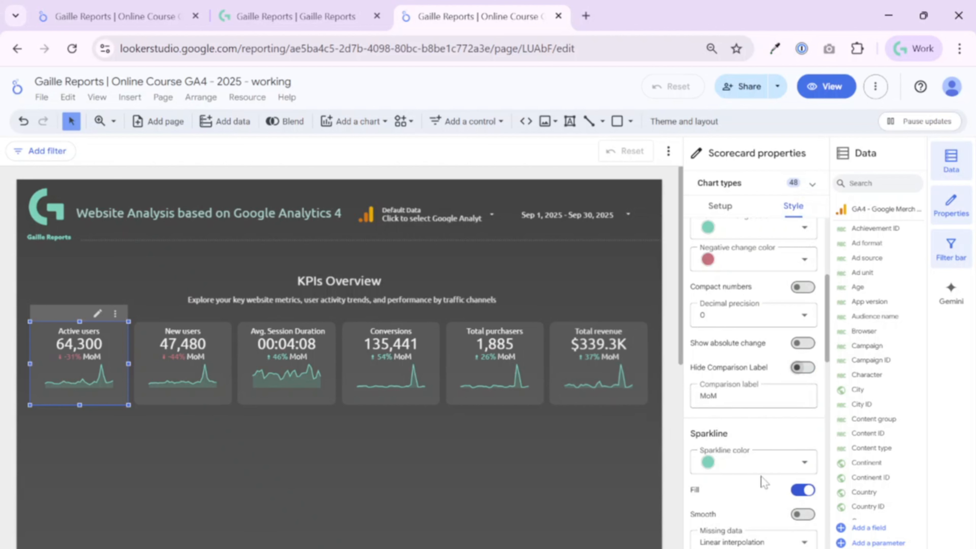
Step: Try a yellow label font color on the Active users scorecard and restore the light grey
scroll(762, 477, "down", 8)
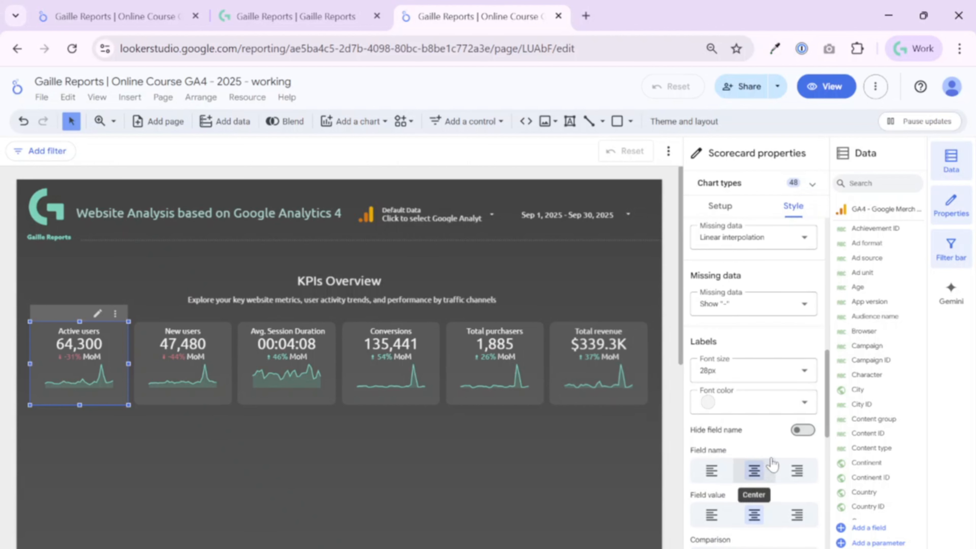
left_click(757, 404)
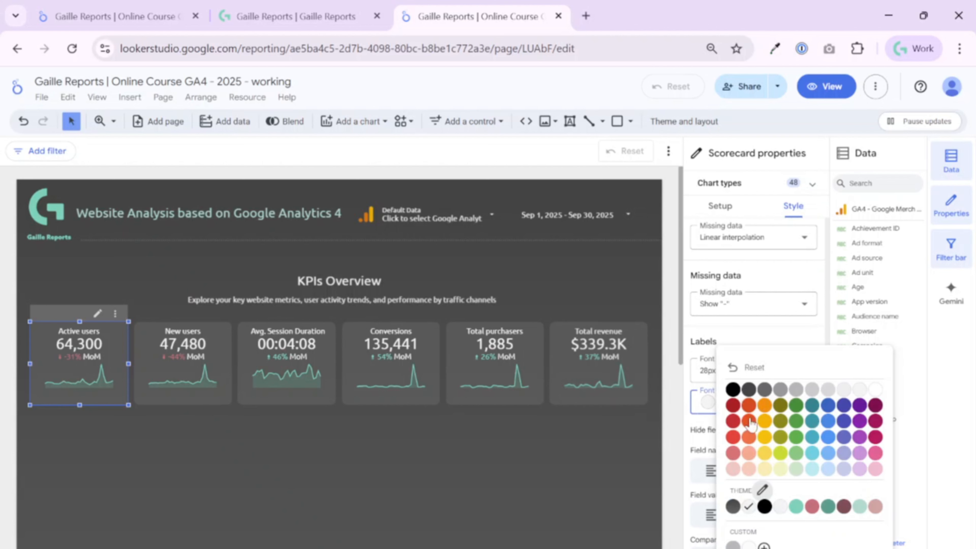
left_click(769, 448)
left_click(756, 403)
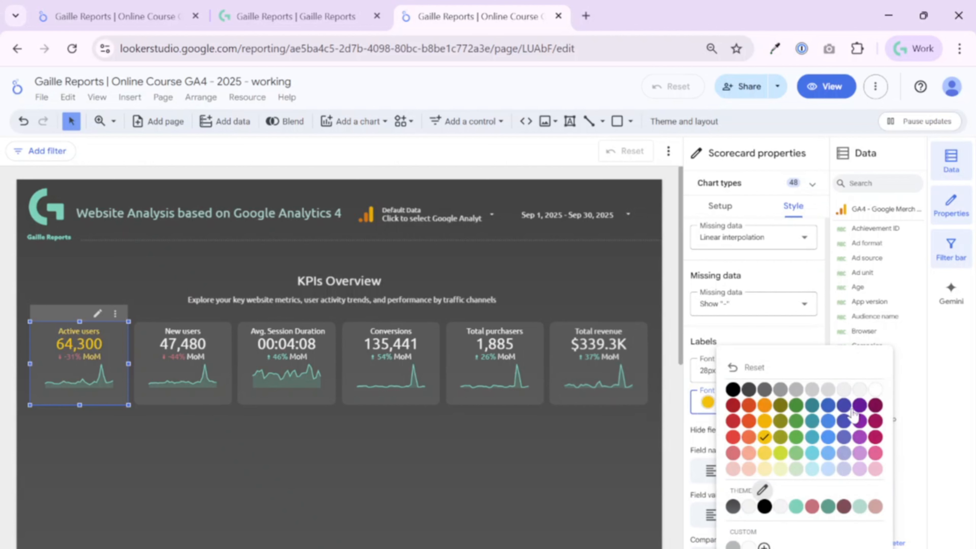
left_click(853, 393)
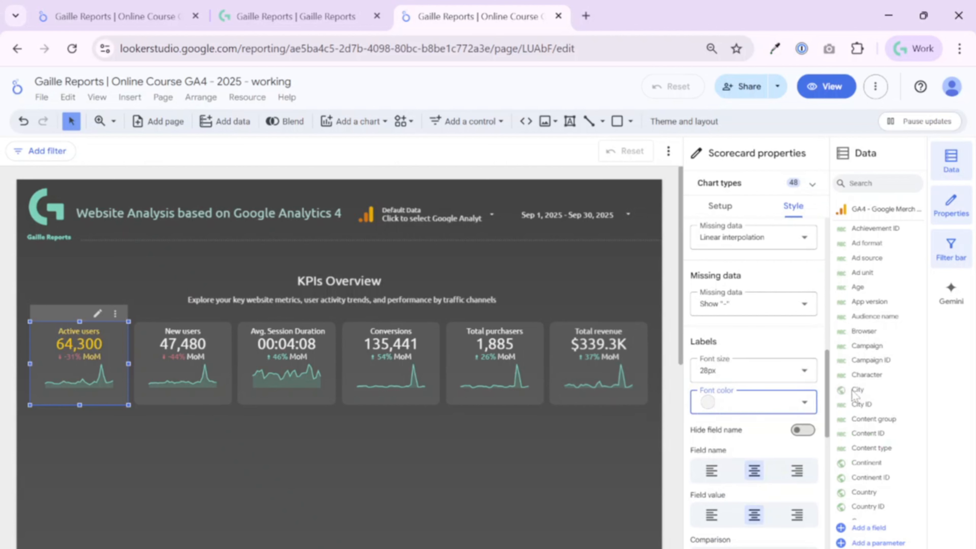
Step: Deselect the Active users scorecard and open the working report in view mode
left_click(556, 472)
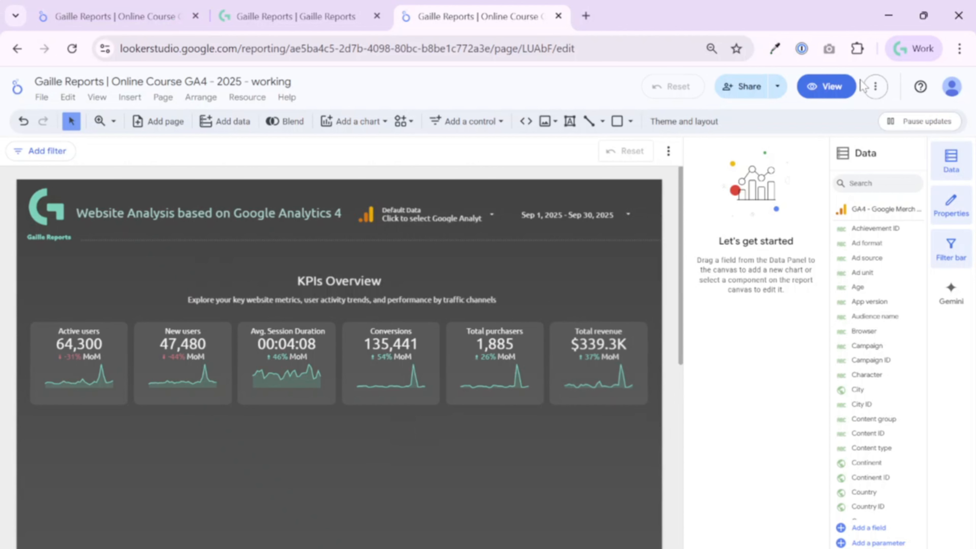
left_click(842, 87)
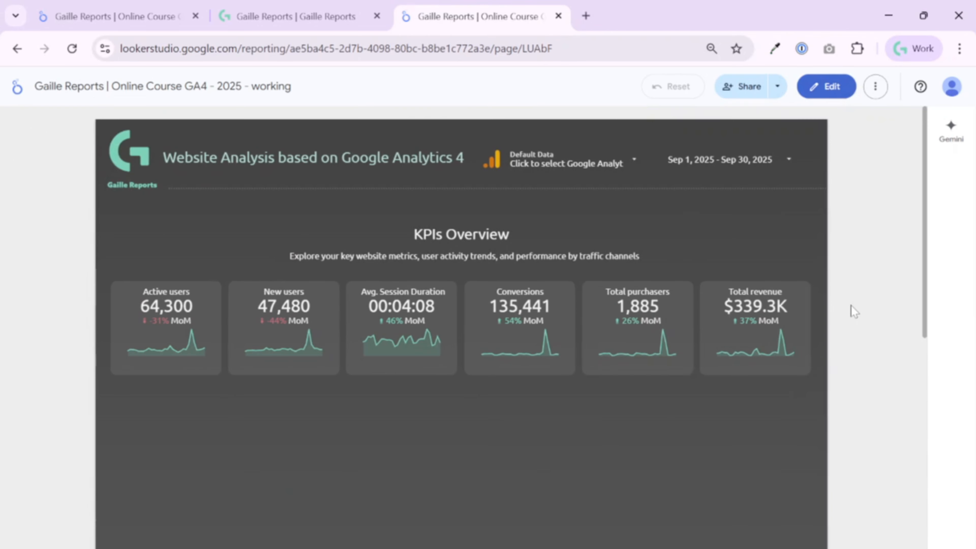